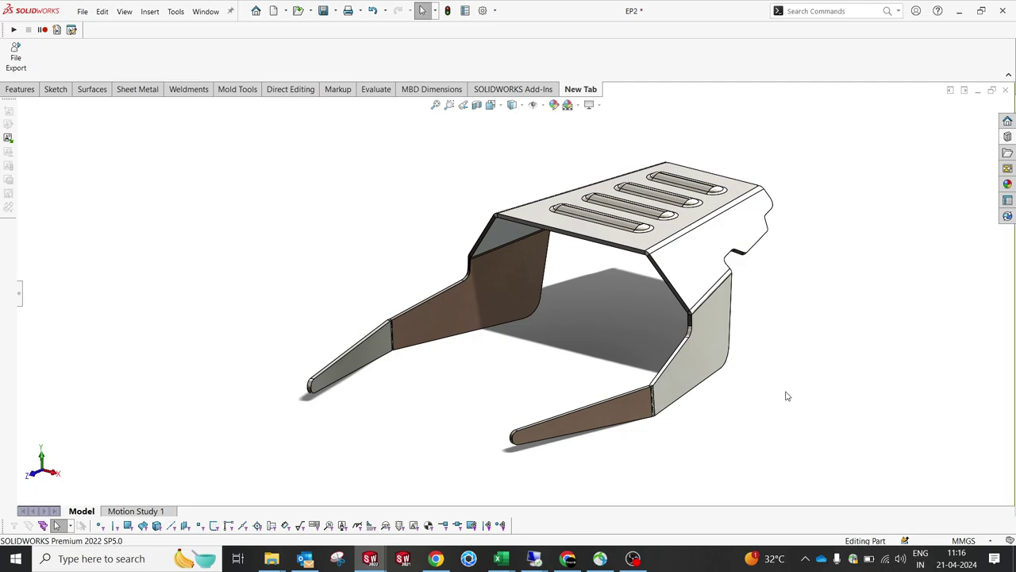
{"action": "mouse_move", "coordinate": [784, 397]}
{"action": "middle_mouse_down"}
{"action": "mouse_move", "coordinate": [789, 379]}
{"action": "mouse_move", "coordinate": [760, 370]}
{"action": "mouse_move", "coordinate": [779, 366]}
{"action": "mouse_move", "coordinate": [785, 378]}
{"action": "middle_mouse_up"}
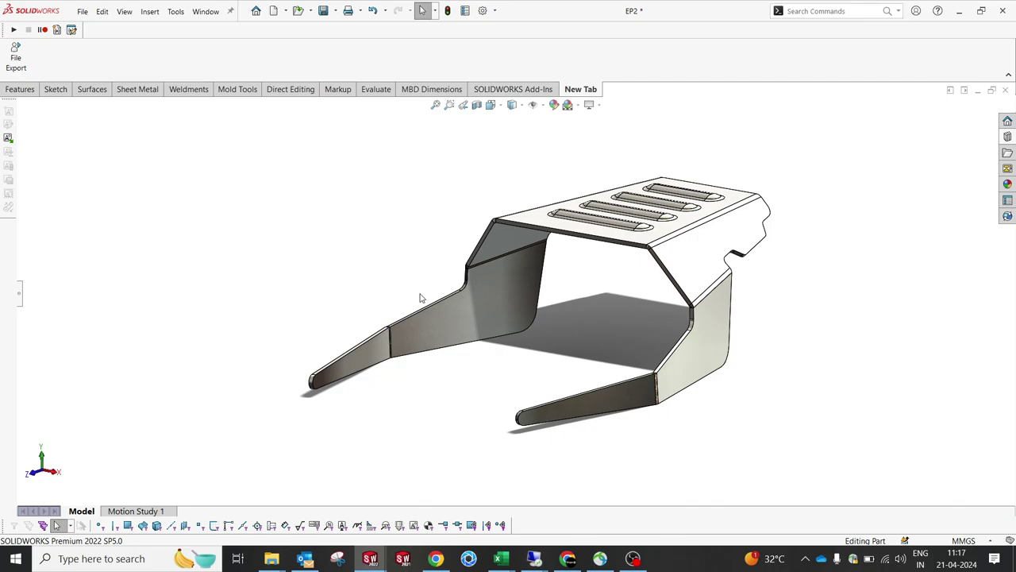
{"action": "mouse_move", "coordinate": [473, 328]}
{"action": "middle_mouse_down"}
{"action": "mouse_move", "coordinate": [497, 315]}
{"action": "mouse_move", "coordinate": [464, 321]}
{"action": "mouse_move", "coordinate": [468, 331]}
{"action": "middle_mouse_up"}
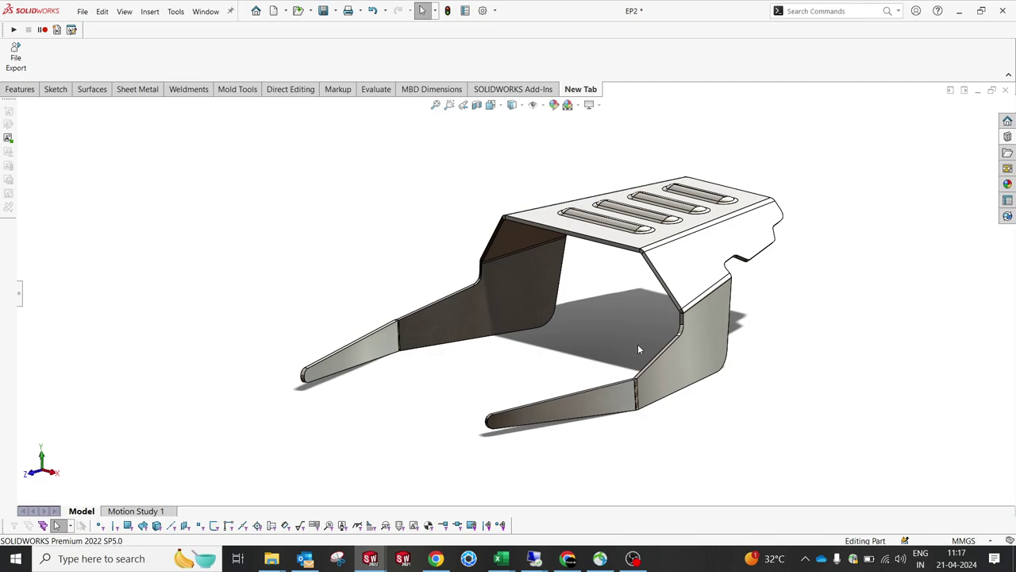
{"action": "middle_click_drag", "start_coordinate": [637, 349], "coordinate": [696, 302]}
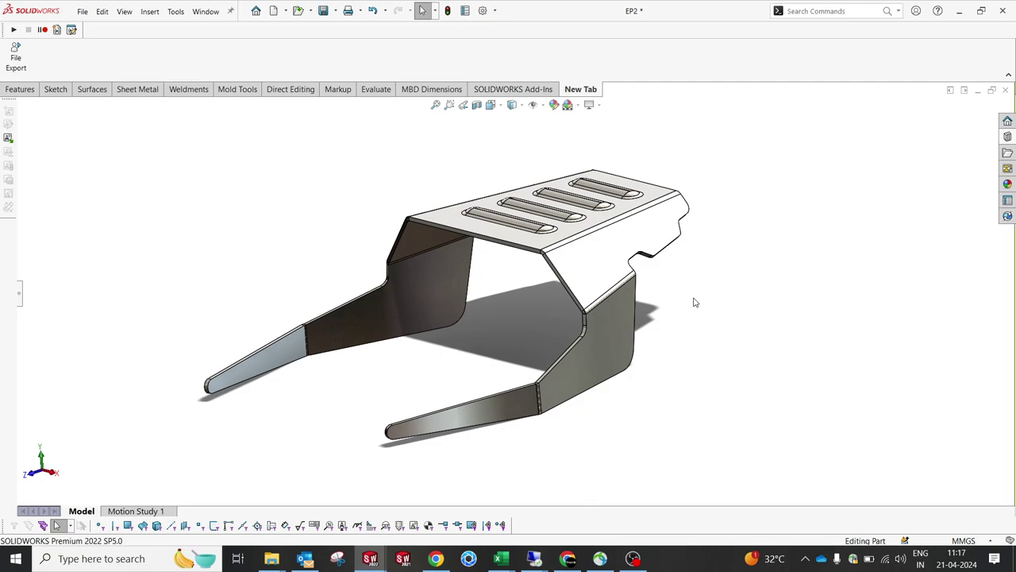
Switch to the empty Part1 document and start a new sketch on the Top Plane.
{"action": "key", "text": "ctrl+Tab"}
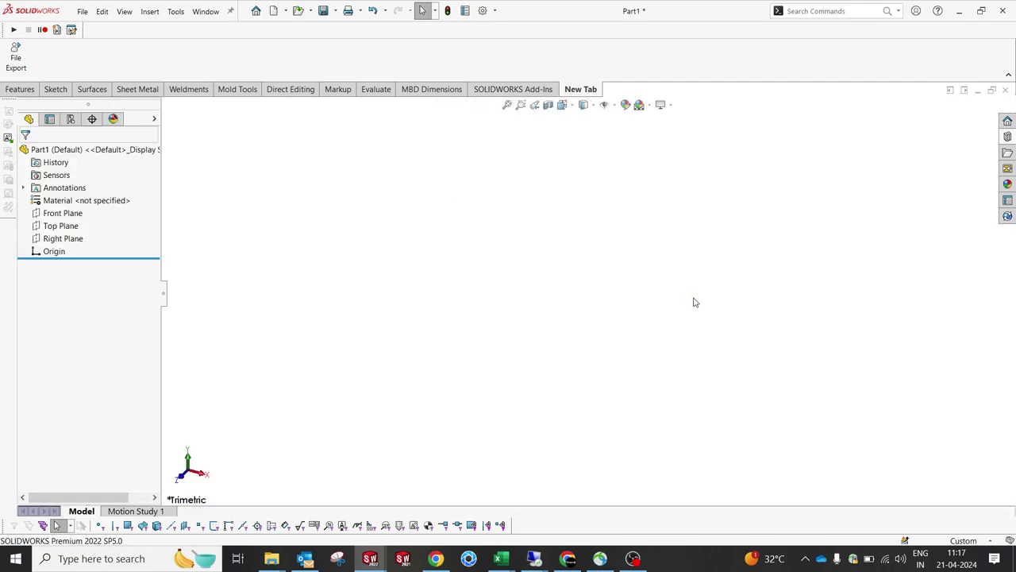
{"action": "left_click", "coordinate": [70, 228]}
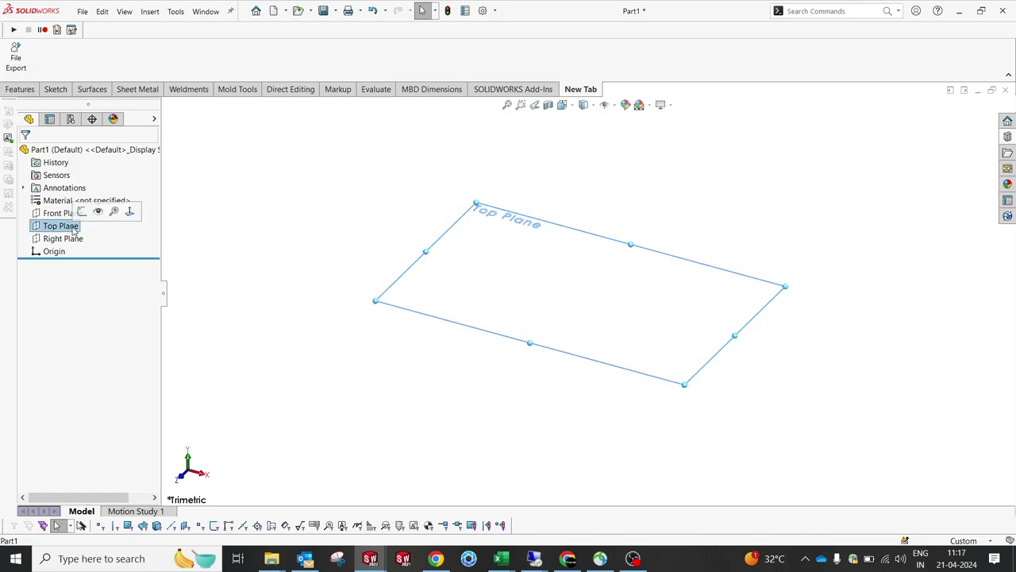
{"action": "left_click", "coordinate": [81, 210]}
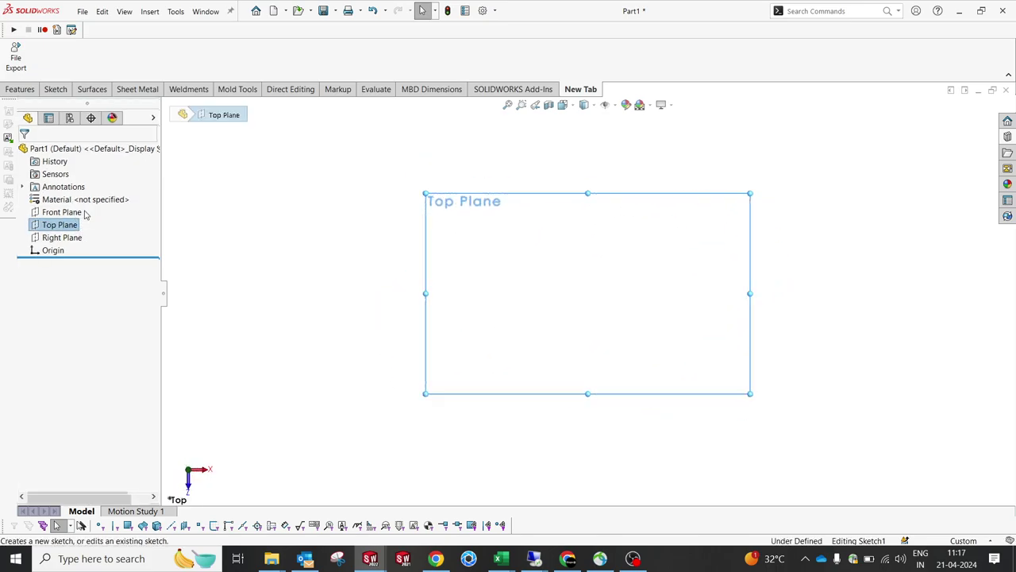
{"action": "left_click", "coordinate": [249, 215]}
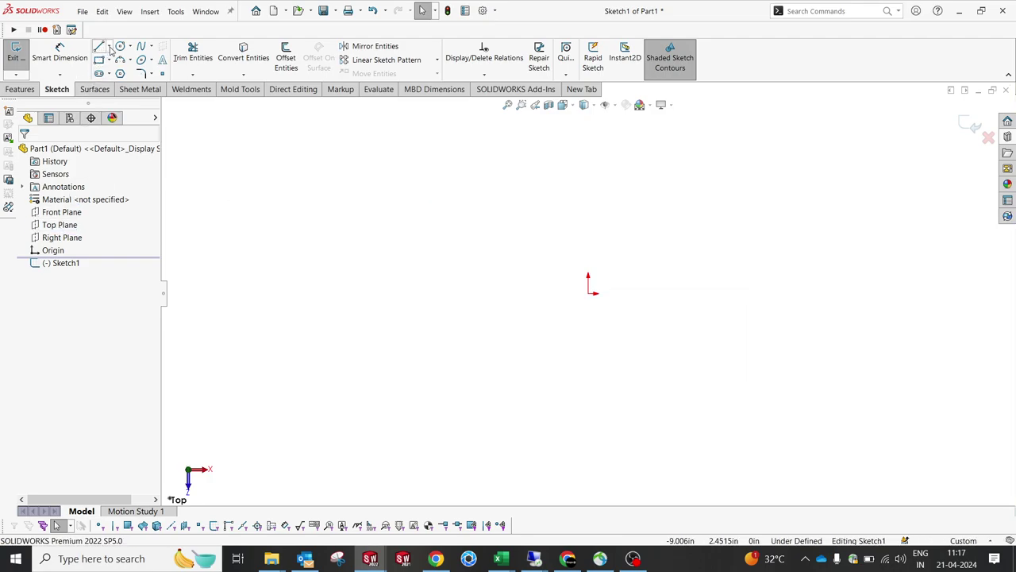
Draw infinite-length horizontal and vertical construction lines through the origin.
{"action": "left_click", "coordinate": [121, 74]}
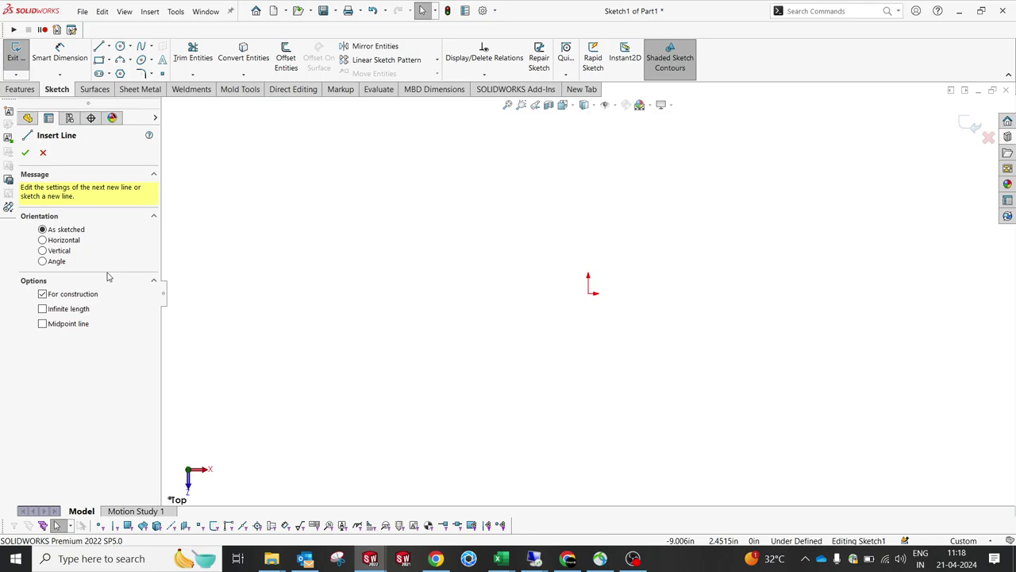
{"action": "left_click", "coordinate": [66, 308]}
{"action": "left_click", "coordinate": [591, 293]}
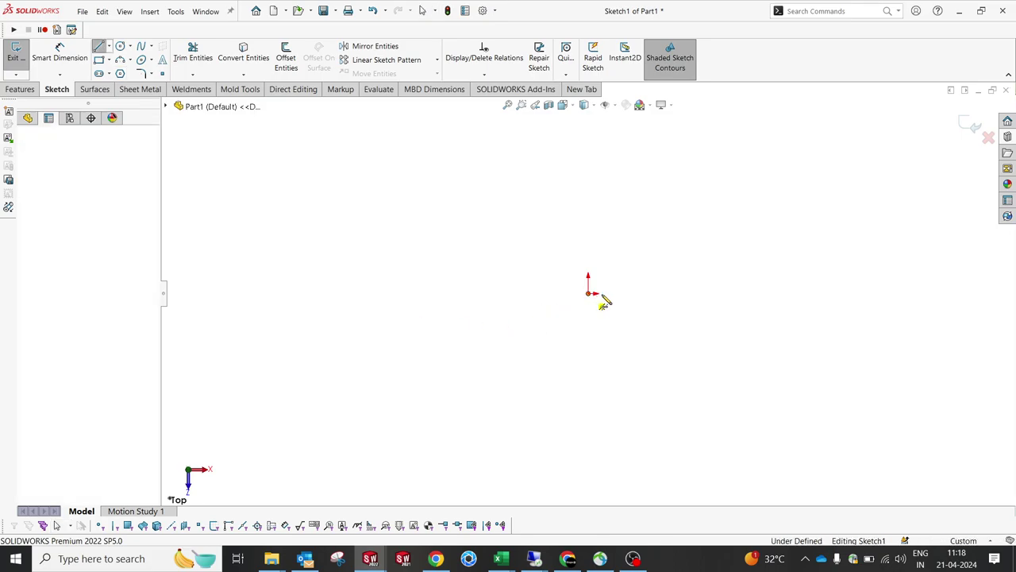
{"action": "left_click", "coordinate": [594, 297]}
{"action": "left_click", "coordinate": [592, 295]}
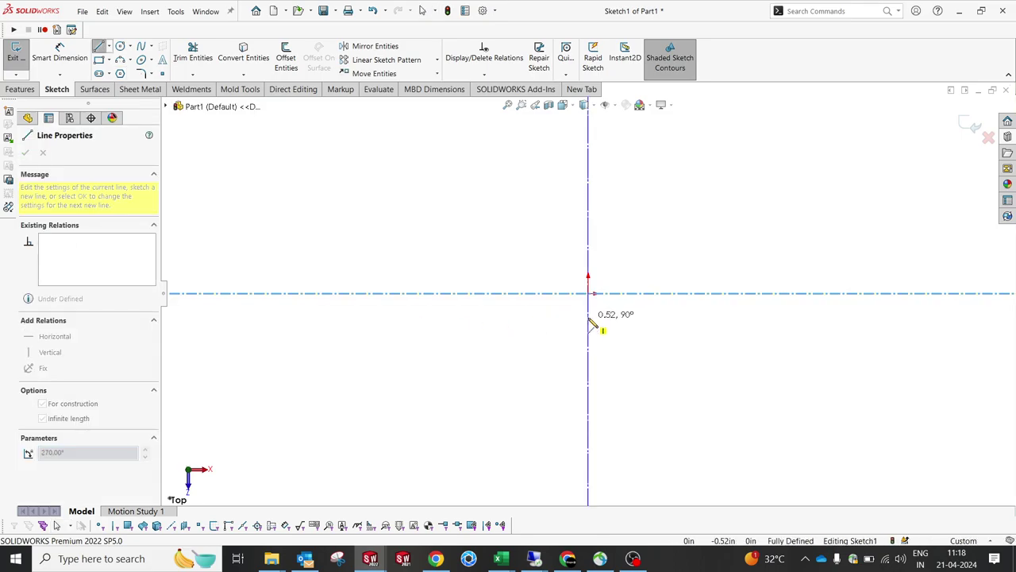
{"action": "left_click", "coordinate": [590, 311]}
{"action": "key", "text": "Escape"}
Sketch a closed trapezoid above the horizontal centerline, with its base about 4.45 in long on that line and its right side about 3.18 in.
{"action": "left_click", "coordinate": [99, 46]}
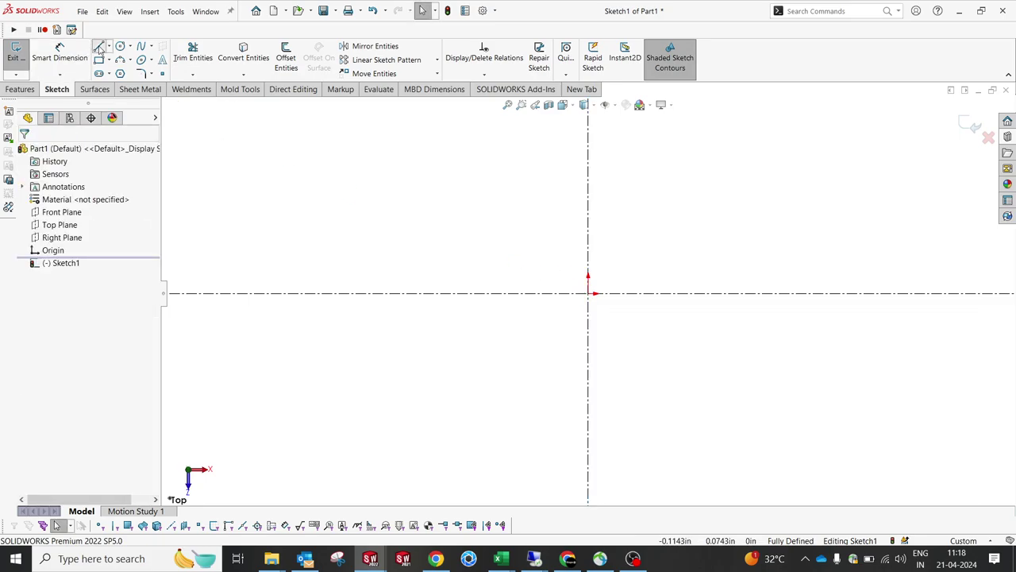
{"action": "left_click", "coordinate": [466, 293]}
{"action": "left_click", "coordinate": [496, 149]}
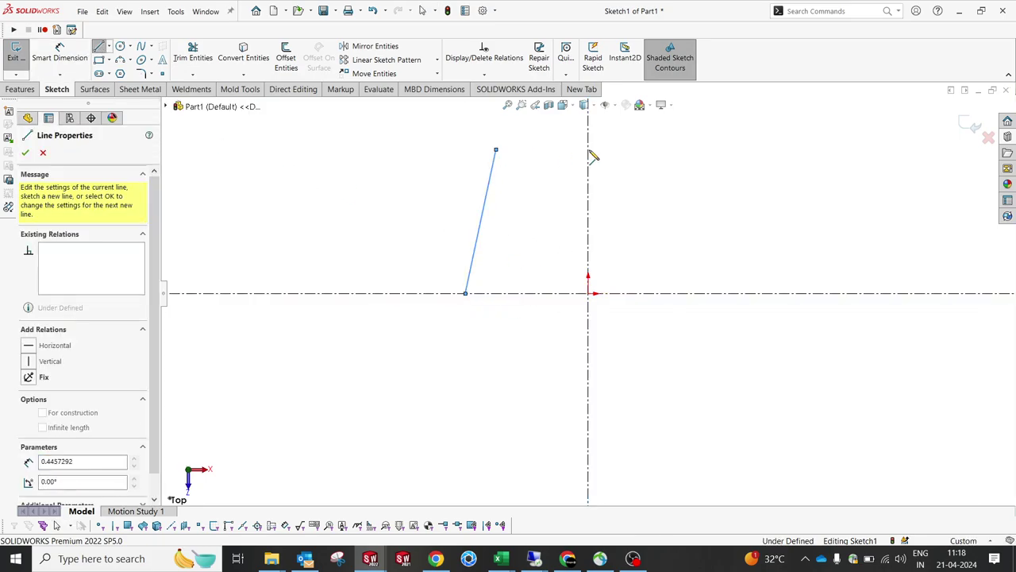
{"action": "left_click", "coordinate": [639, 149]}
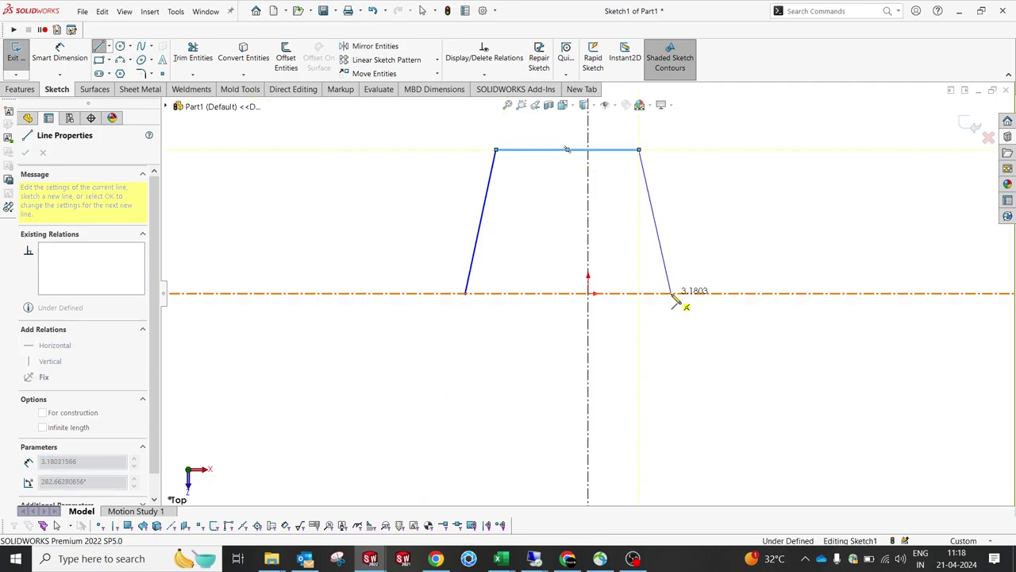
{"action": "left_click", "coordinate": [671, 293]}
{"action": "left_click", "coordinate": [466, 293]}
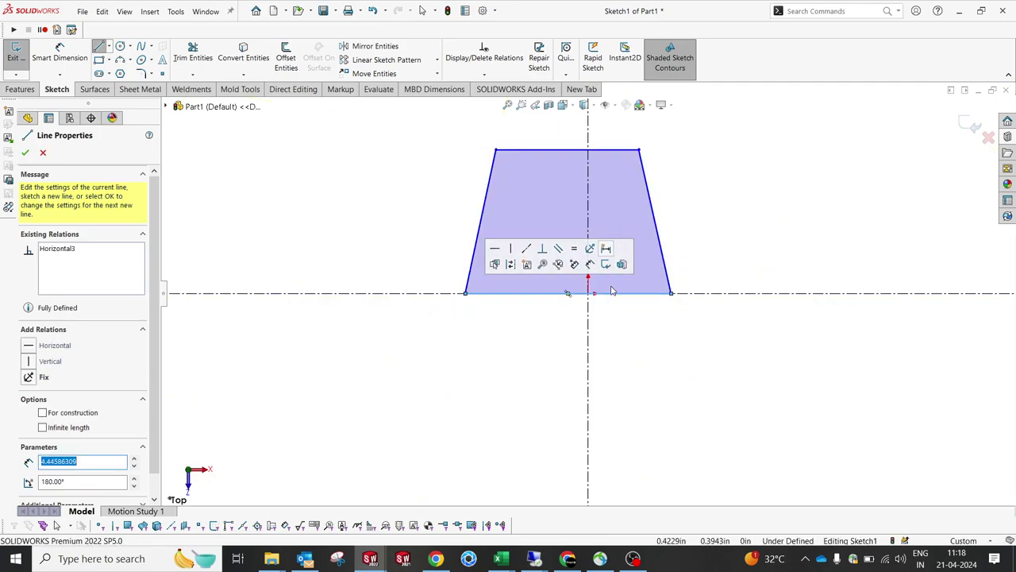
{"action": "key", "text": "Escape"}
Make the trapezoid's two slanted sides symmetric about the vertical centerline.
{"action": "left_click", "coordinate": [587, 197]}
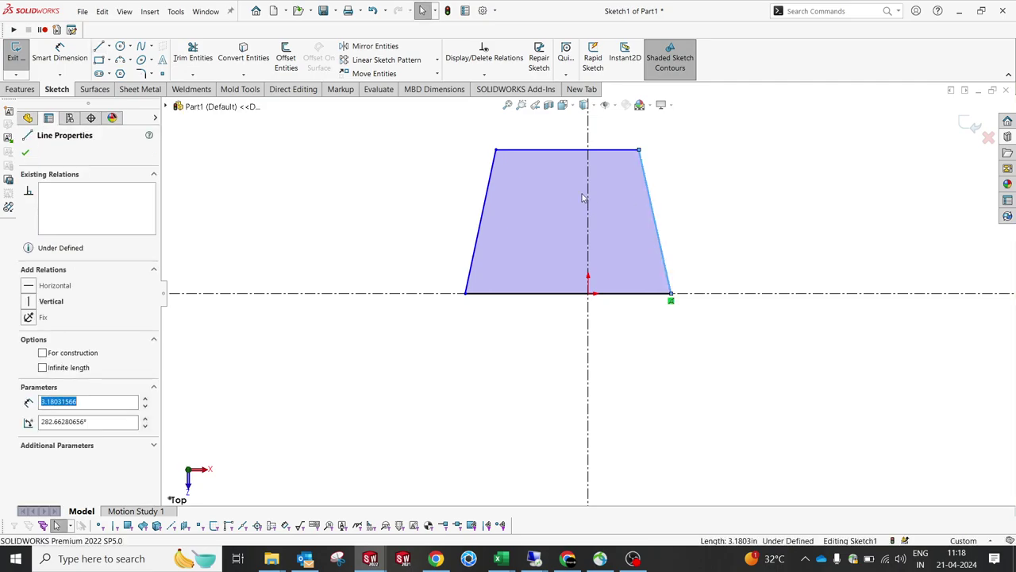
{"action": "left_click", "coordinate": [490, 191], "text": "ctrl"}
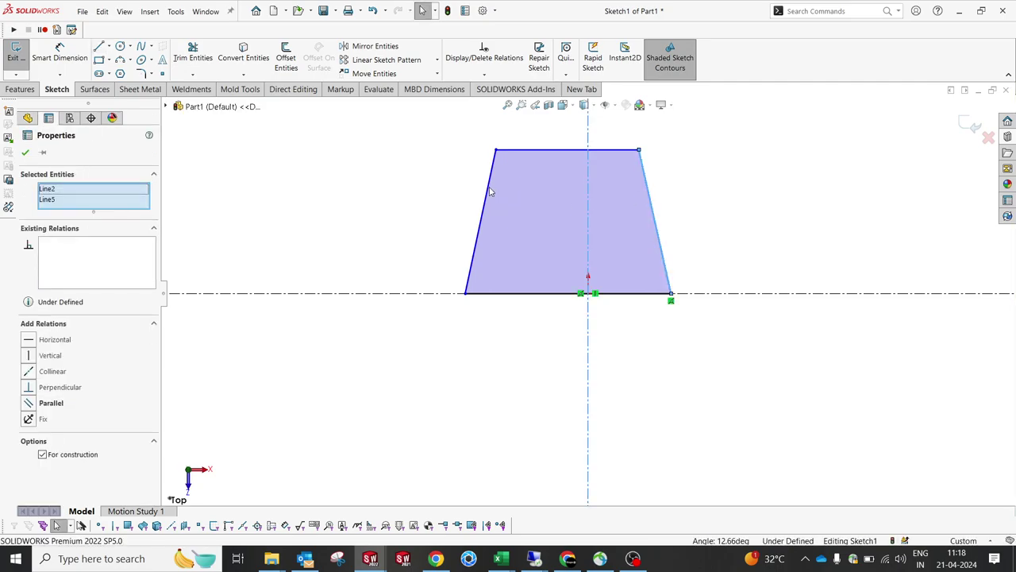
{"action": "left_click", "coordinate": [490, 191], "text": "ctrl"}
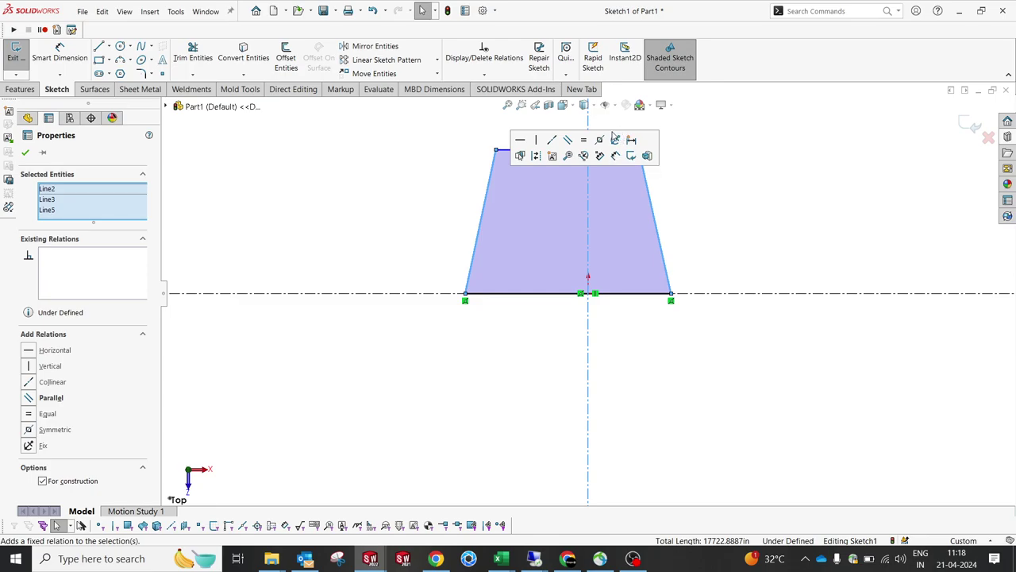
{"action": "left_click", "coordinate": [615, 139]}
{"action": "left_click", "coordinate": [671, 363]}
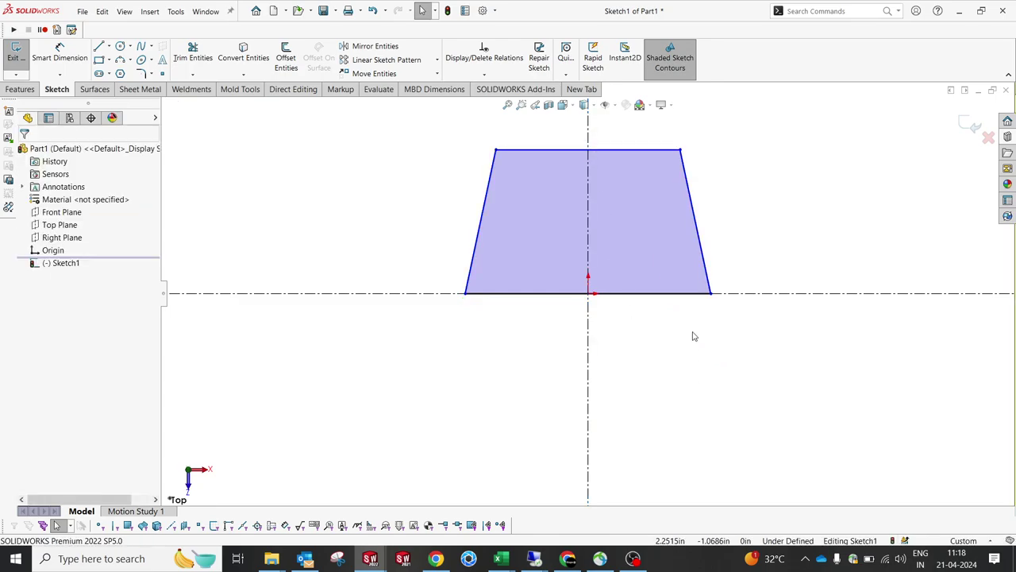
{"action": "right_click_drag", "start_coordinate": [694, 336], "coordinate": [667, 291]}
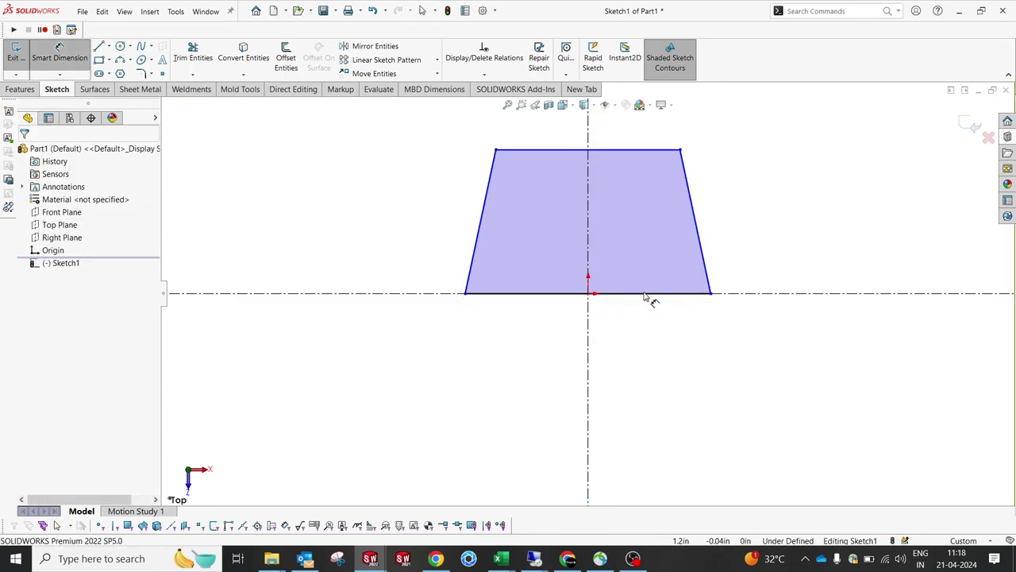
{"action": "left_click", "coordinate": [645, 294]}
{"action": "left_click", "coordinate": [636, 149]}
{"action": "left_click", "coordinate": [707, 176]}
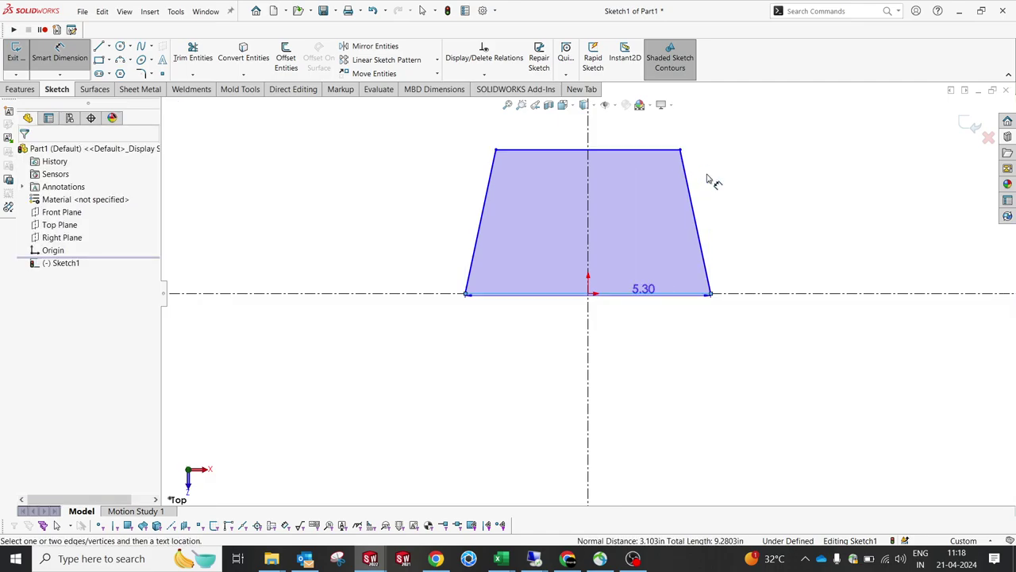
Set the document units to MMGS (millimeter, gram, second), exit the sketch and reopen it for editing.
{"action": "left_click", "coordinate": [964, 540]}
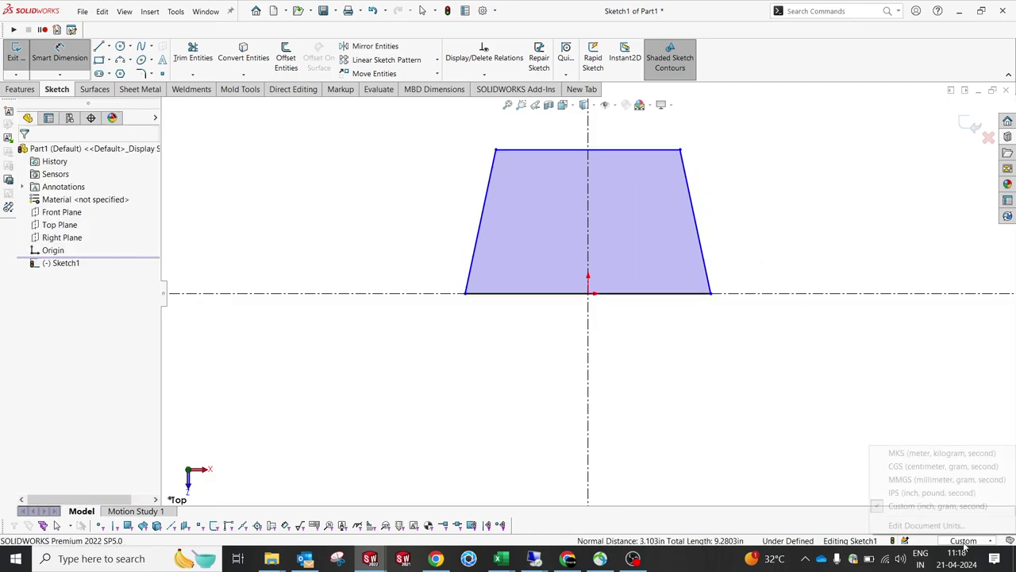
{"action": "left_click", "coordinate": [946, 481]}
{"action": "left_click", "coordinate": [16, 53]}
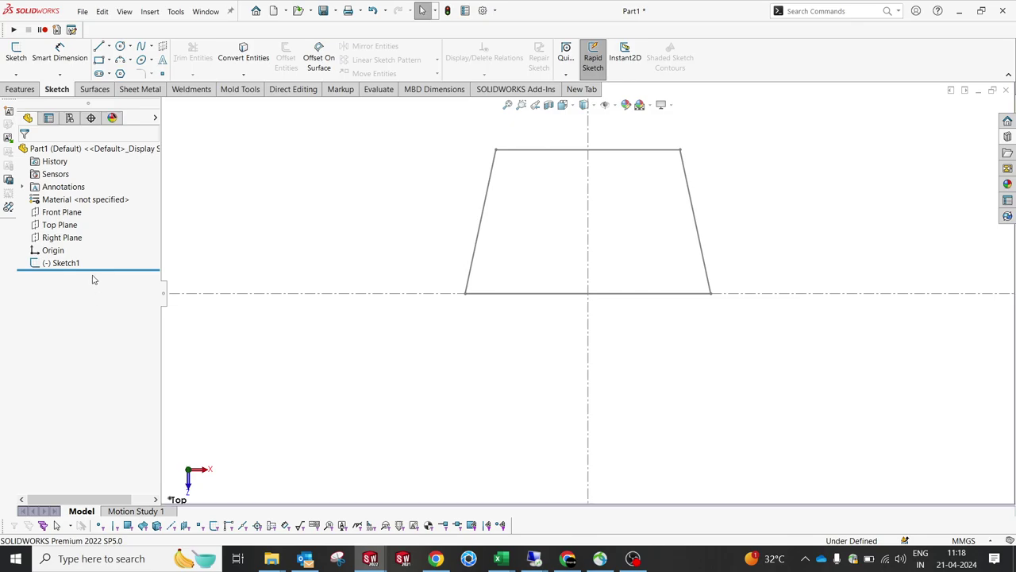
{"action": "left_click", "coordinate": [65, 262]}
{"action": "left_click", "coordinate": [75, 241]}
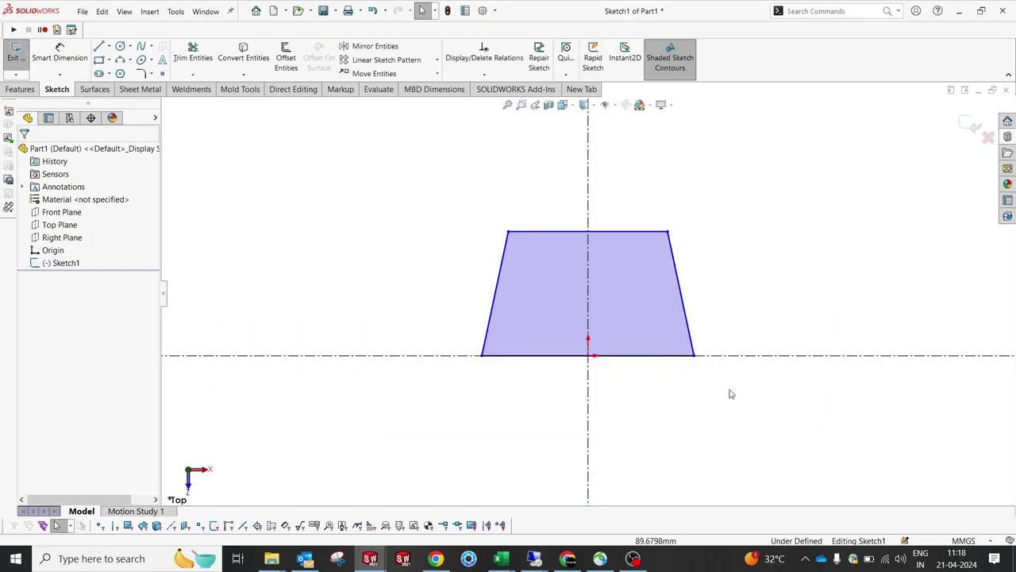
Try dimensioning the trapezoid's base line as 100 mm, and delete that dimension.
{"action": "right_click_drag", "start_coordinate": [731, 394], "coordinate": [739, 220]}
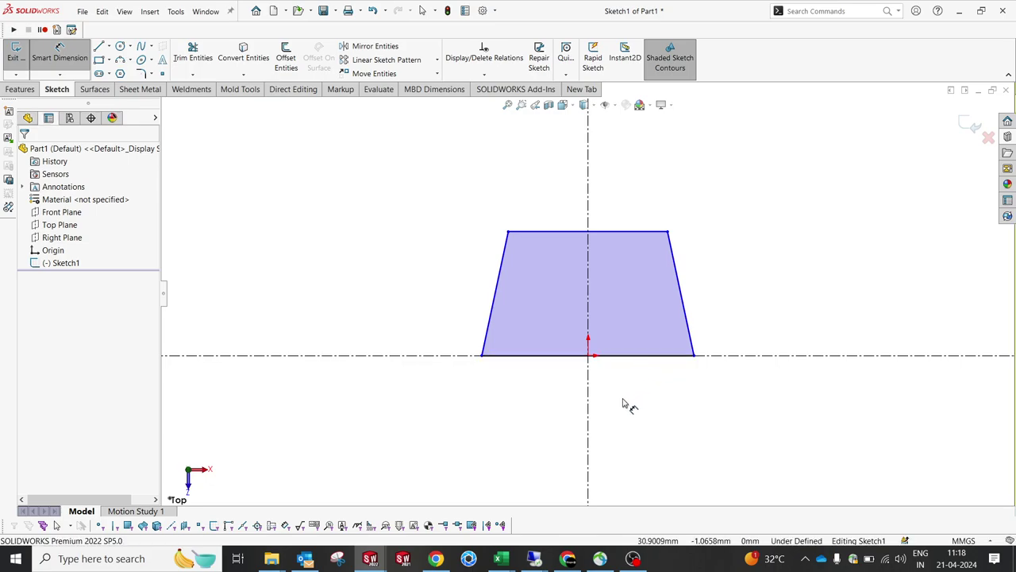
{"action": "left_click", "coordinate": [623, 355]}
{"action": "left_click", "coordinate": [623, 397]}
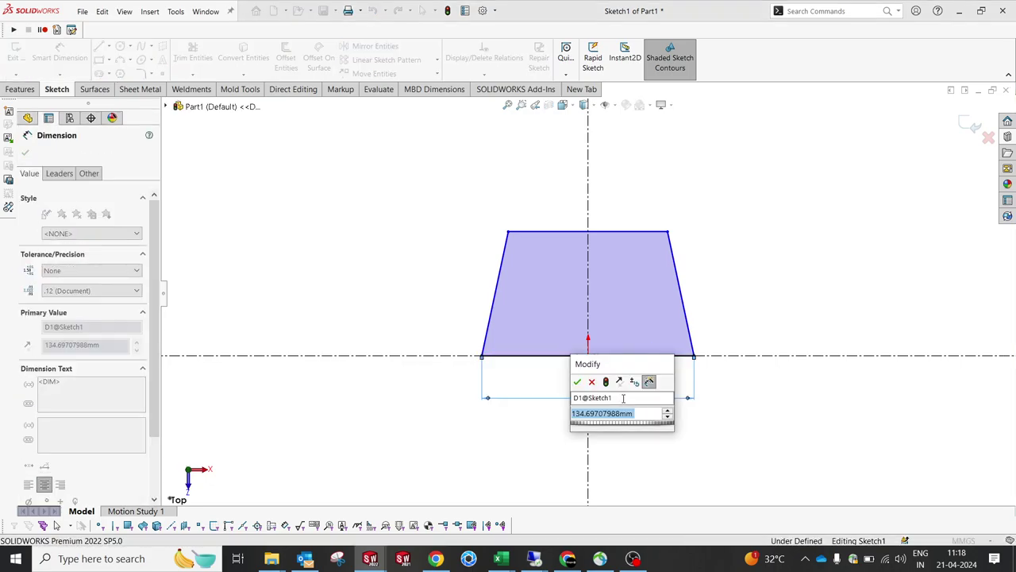
{"action": "type", "text": "100"}
{"action": "key", "text": "Return"}
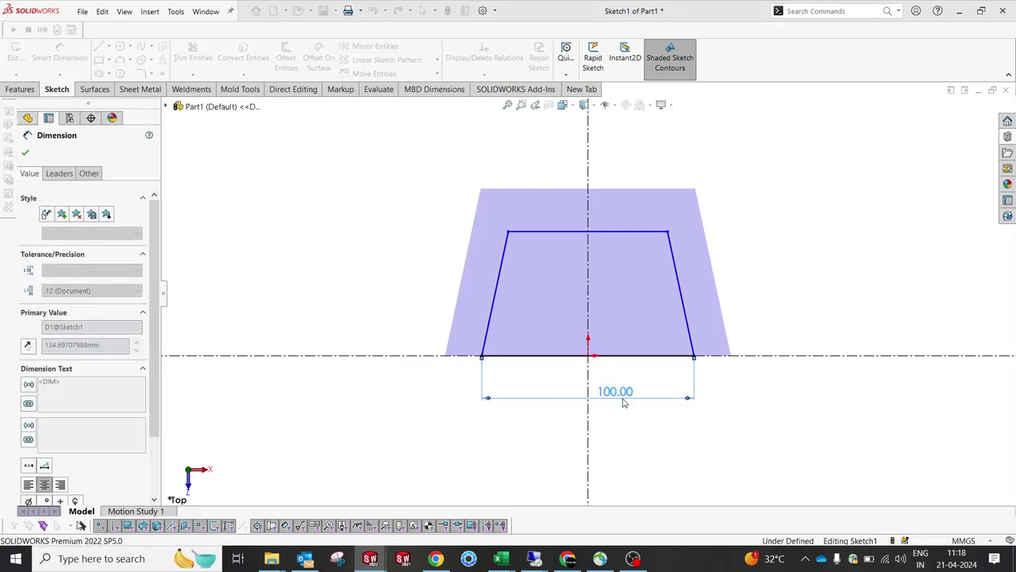
{"action": "key", "text": "Delete"}
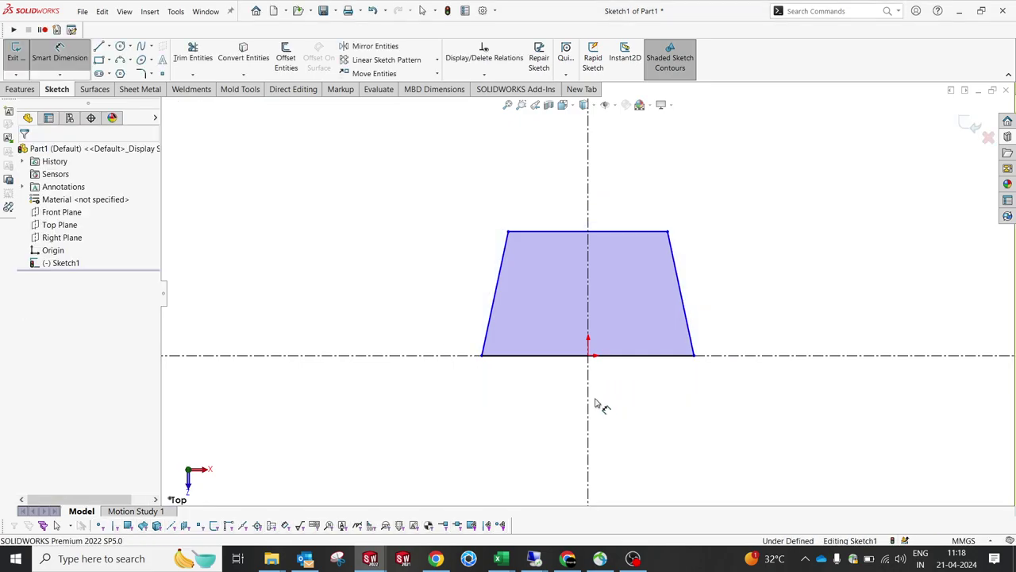
Dimension the distance between the trapezoid's top edge and base as 100 mm.
{"action": "left_click", "coordinate": [540, 232]}
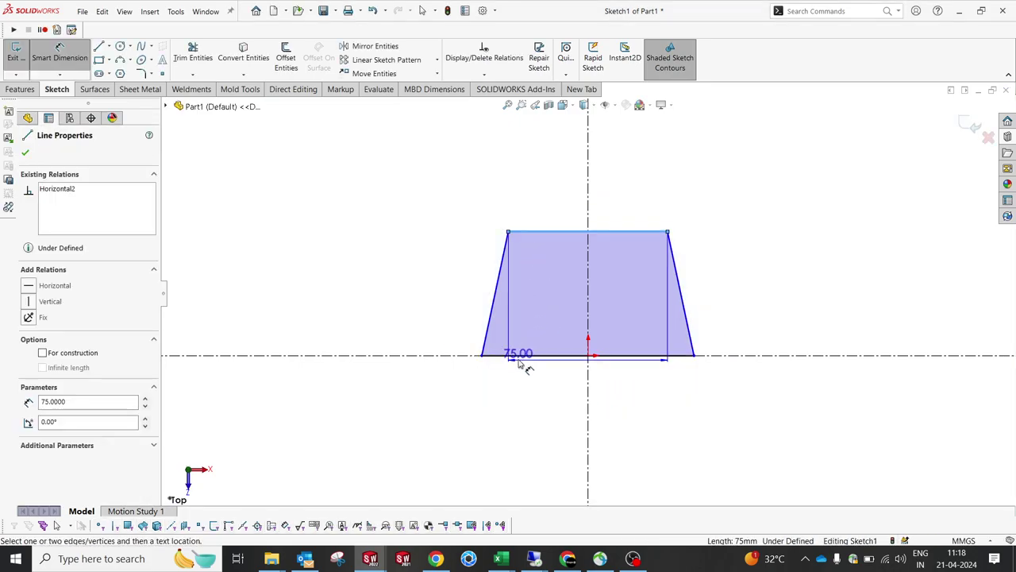
{"action": "left_click", "coordinate": [520, 357]}
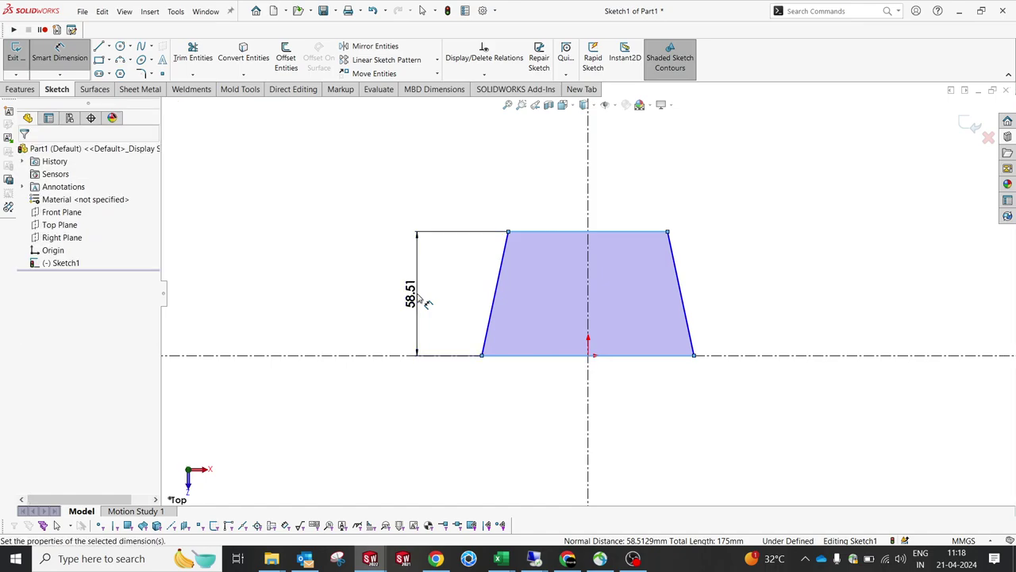
{"action": "left_click", "coordinate": [419, 297]}
{"action": "type", "text": "100"}
{"action": "key", "text": "Return"}
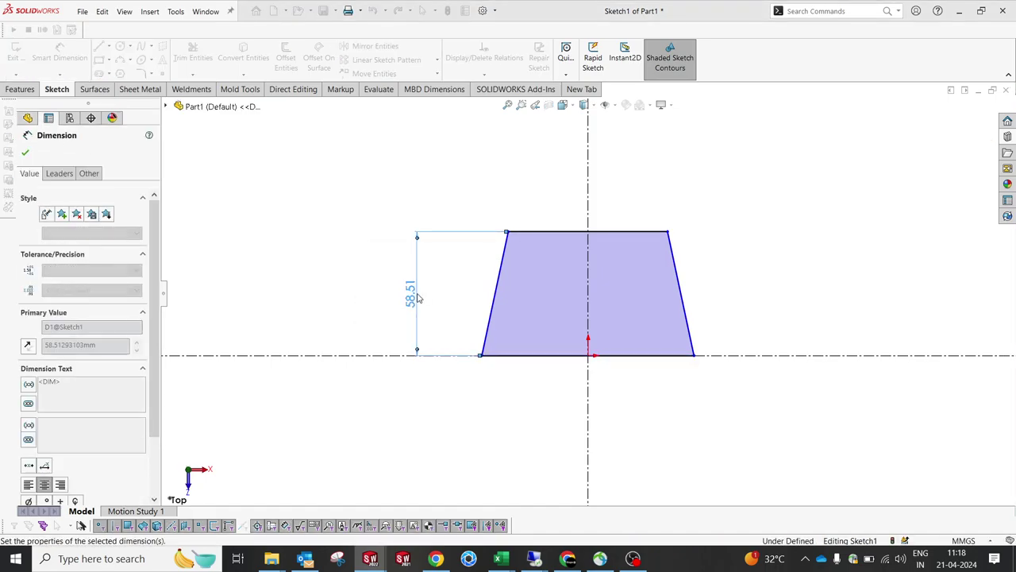
Dimension the trapezoid's top edge as 60 mm, placing the dimension above the edge.
{"action": "left_click", "coordinate": [617, 145]}
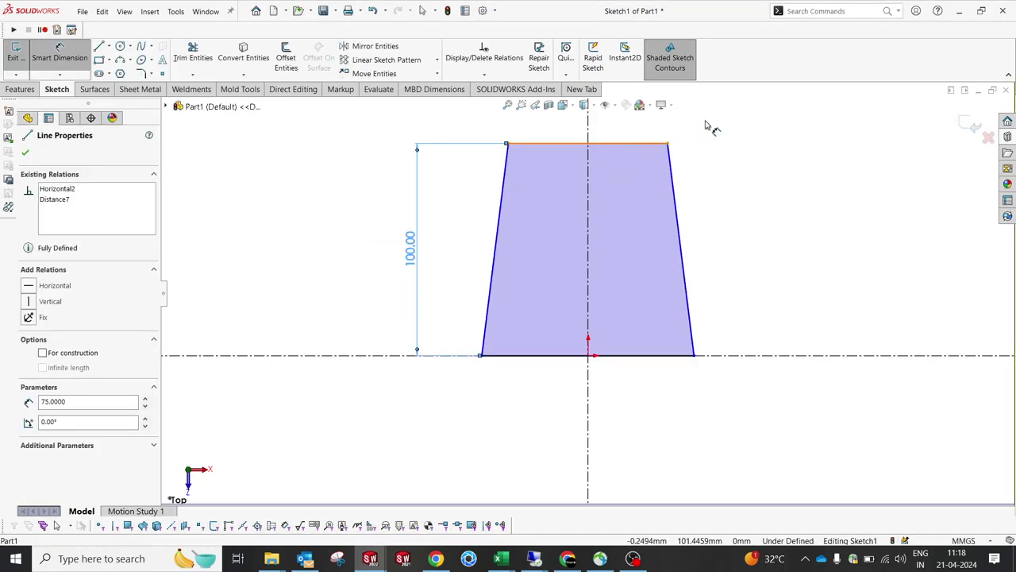
{"action": "left_click", "coordinate": [712, 121]}
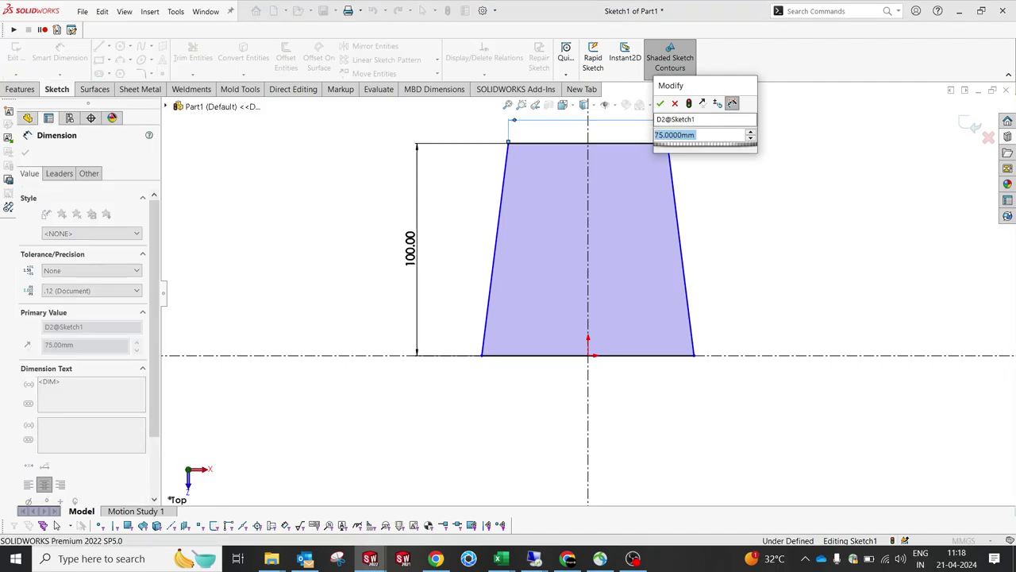
{"action": "type", "text": "60"}
{"action": "key", "text": "Return"}
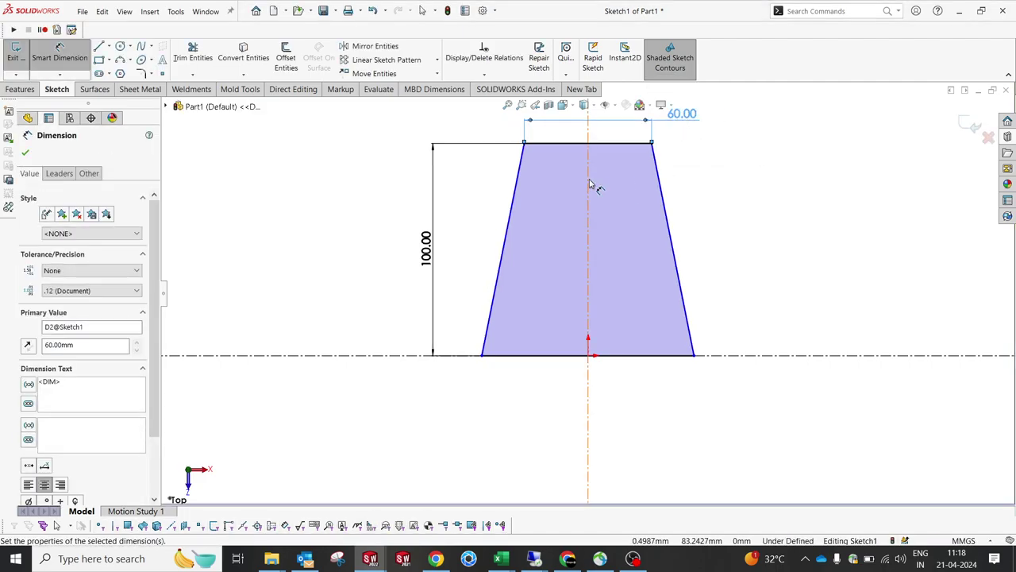
Dimension the angle between the vertical centerline and the trapezoid's right slanted side as 10°, and exit the sketch.
{"action": "left_click", "coordinate": [590, 184]}
{"action": "left_click", "coordinate": [660, 190]}
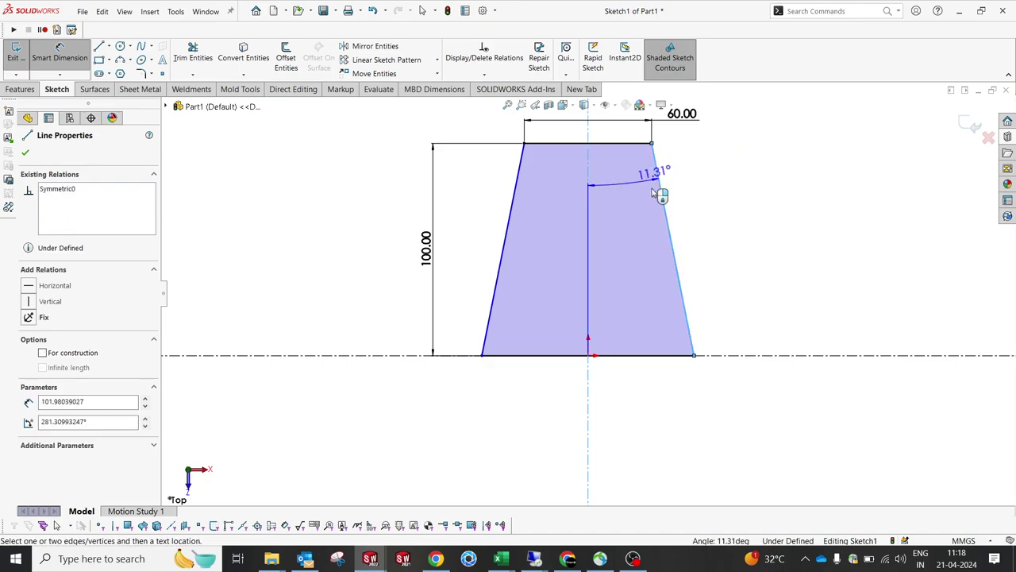
{"action": "left_click", "coordinate": [642, 417]}
{"action": "type", "text": "1"}
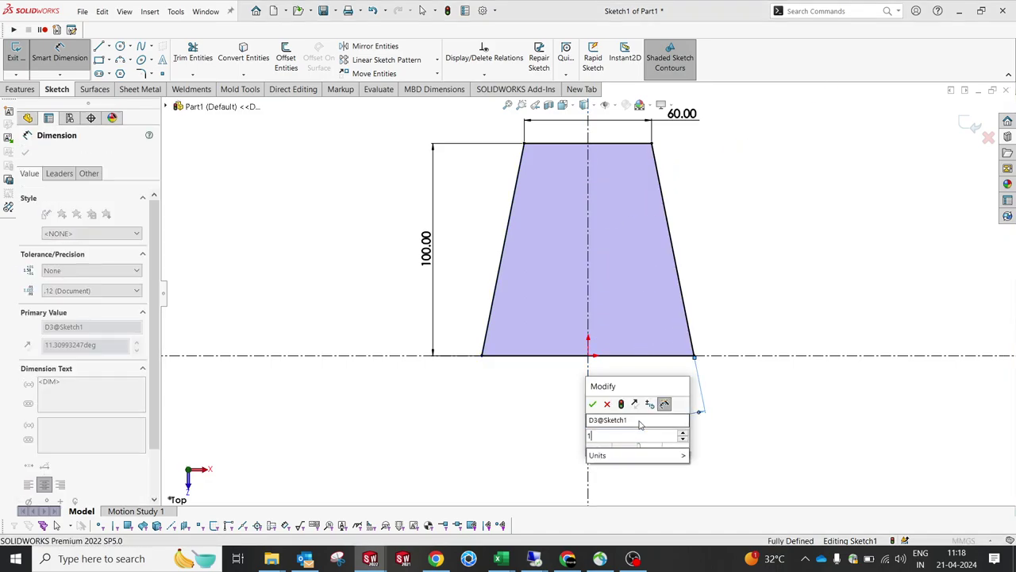
{"action": "type", "text": "0"}
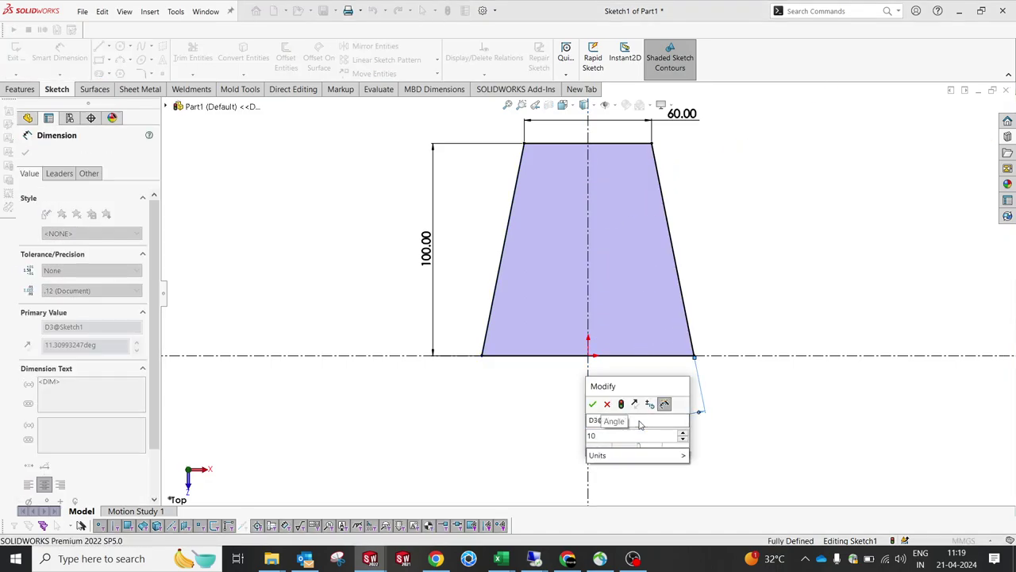
{"action": "key", "text": "Return"}
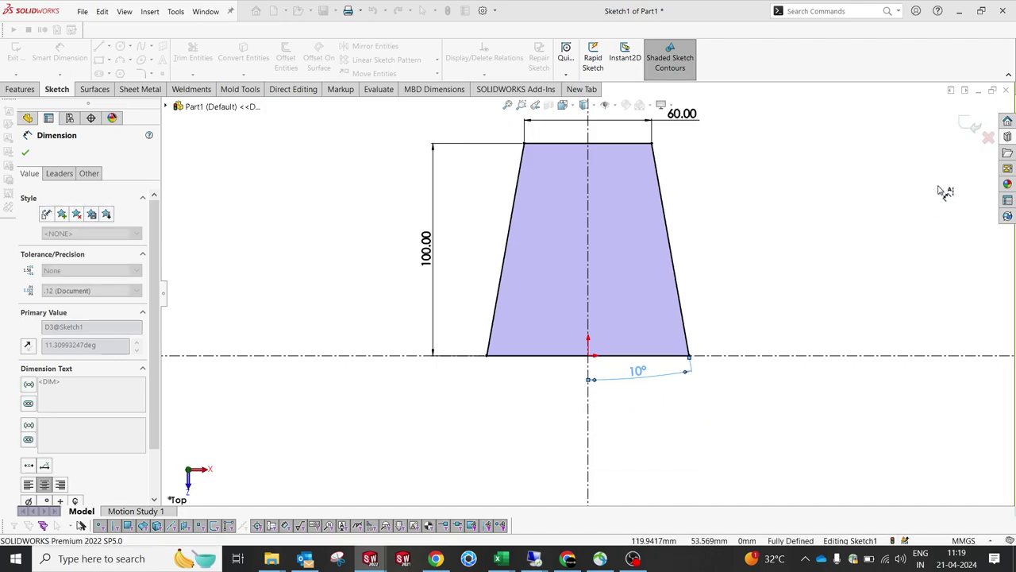
{"action": "left_click", "coordinate": [969, 123]}
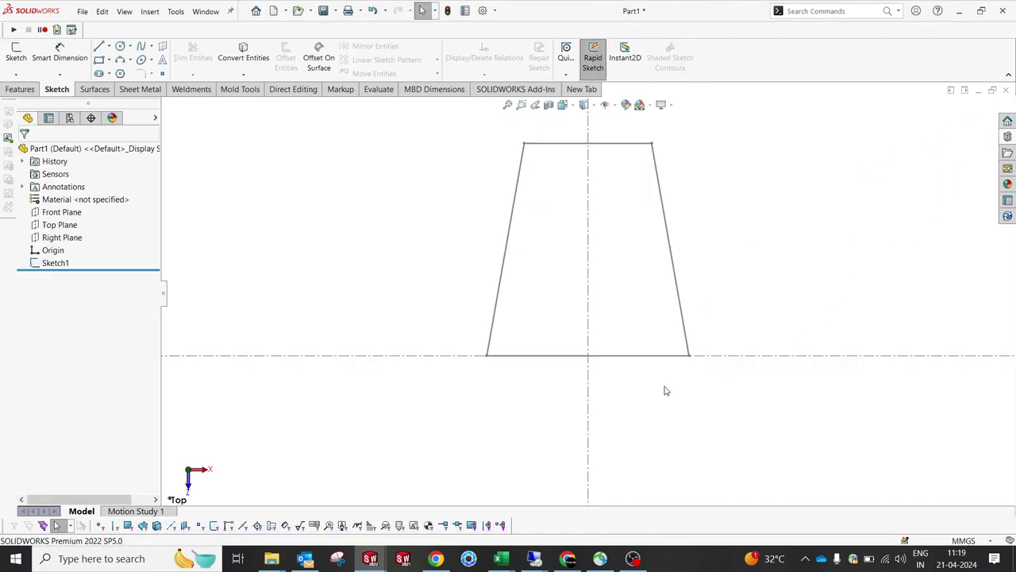
Create a 2 mm thick sheet-metal base flange from the trapezoid sketch.
{"action": "mouse_move", "coordinate": [666, 390]}
{"action": "middle_mouse_down"}
{"action": "mouse_move", "coordinate": [669, 215]}
{"action": "mouse_move", "coordinate": [608, 227]}
{"action": "mouse_move", "coordinate": [628, 199]}
{"action": "mouse_move", "coordinate": [630, 213]}
{"action": "middle_mouse_up"}
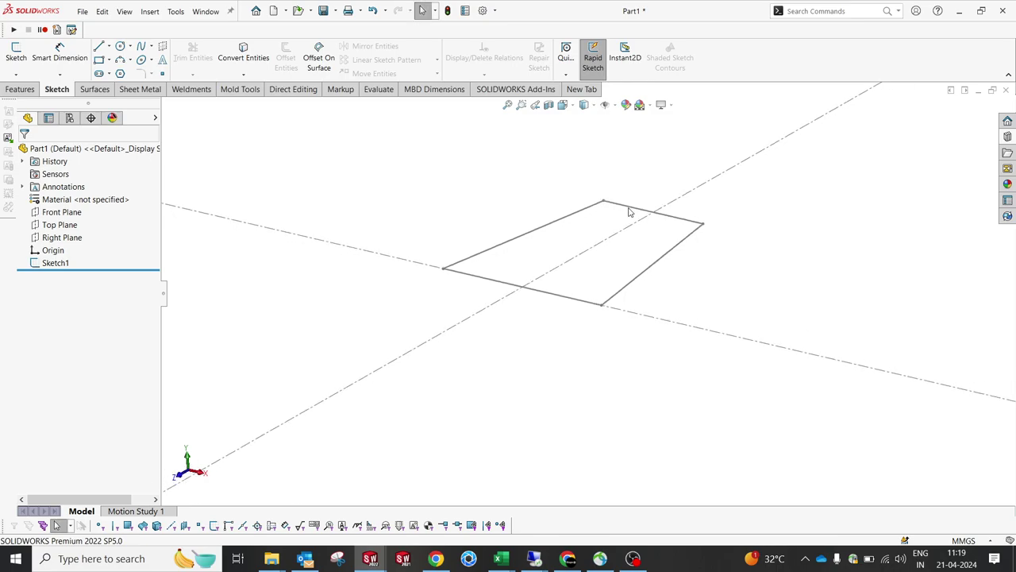
{"action": "left_click", "coordinate": [31, 92]}
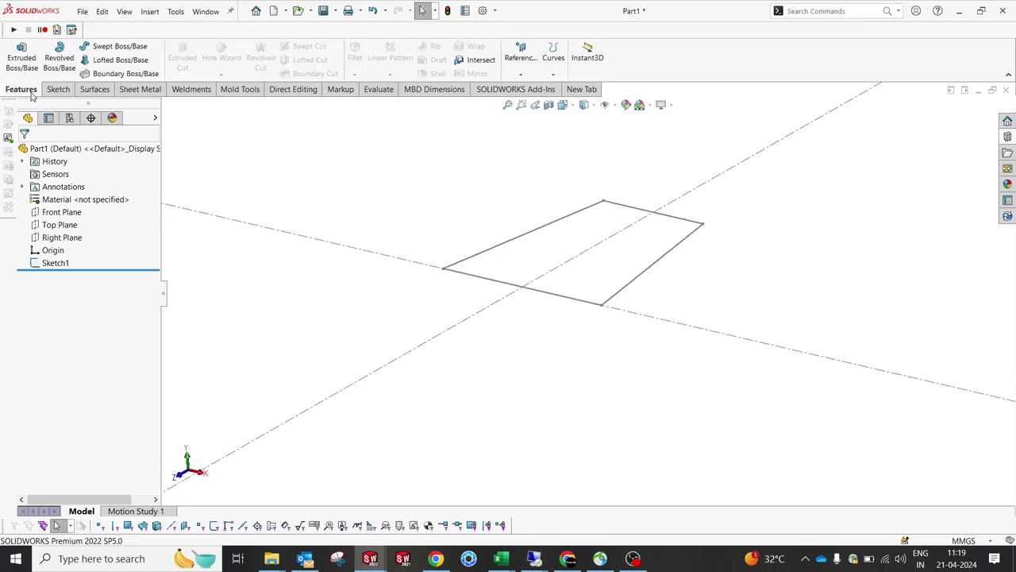
{"action": "left_click", "coordinate": [138, 89]}
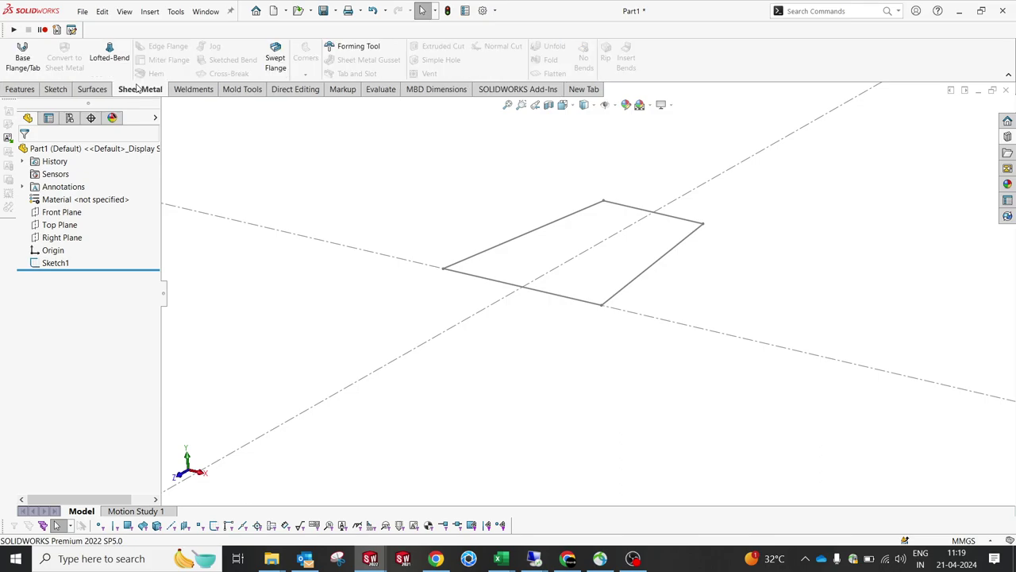
{"action": "left_click", "coordinate": [22, 63]}
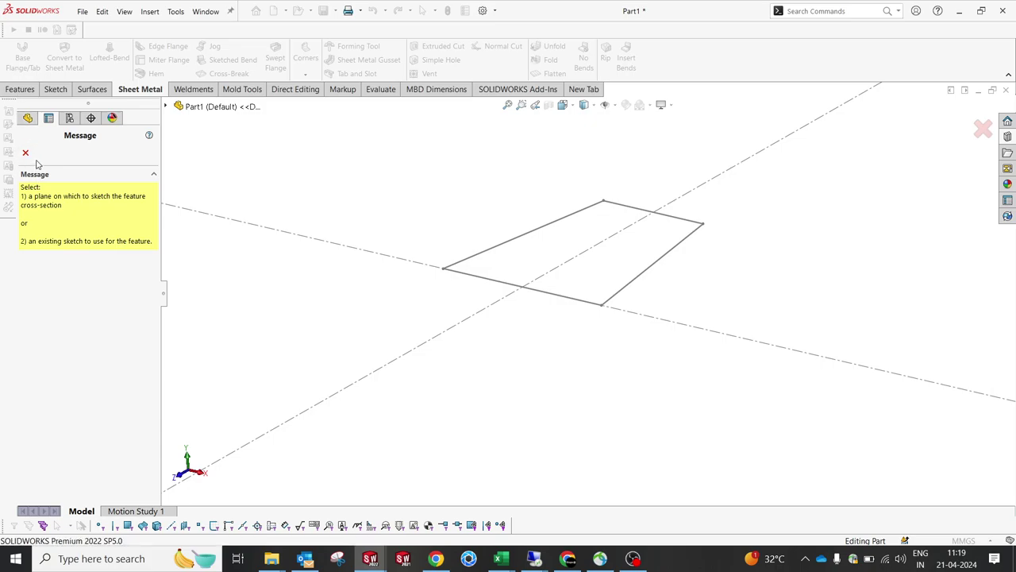
{"action": "left_click", "coordinate": [477, 258]}
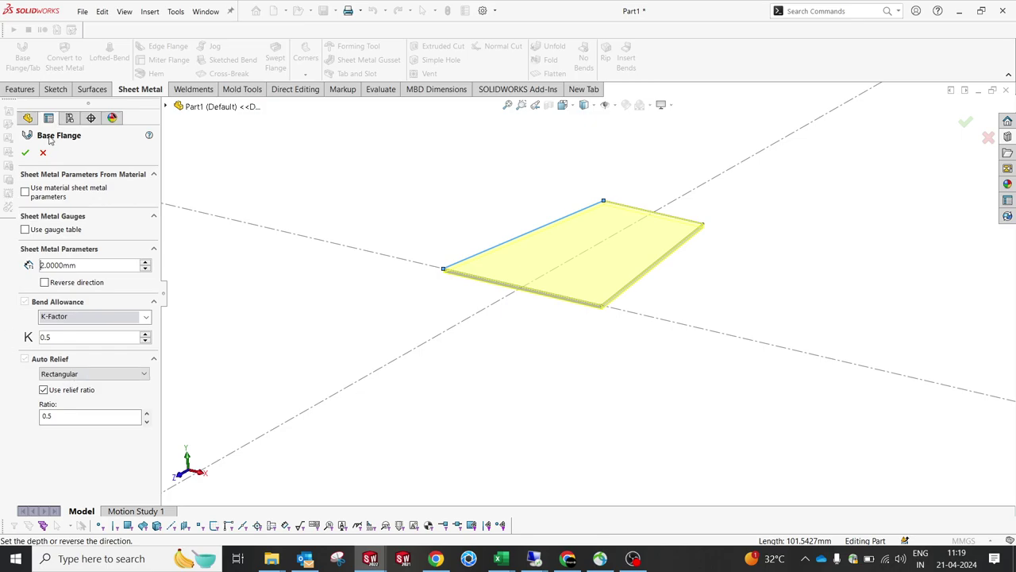
{"action": "left_click", "coordinate": [26, 153]}
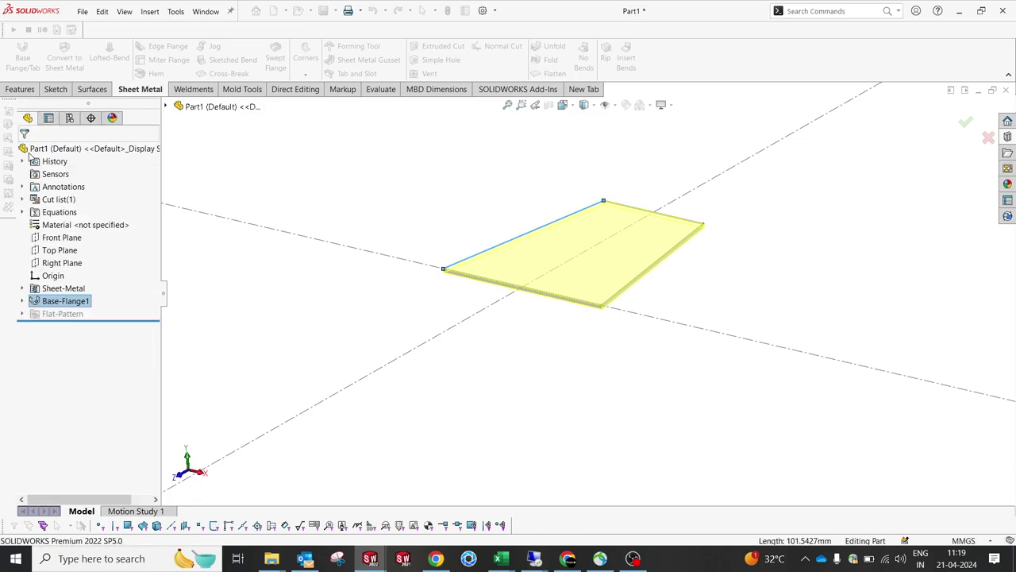
Start an edge flange on the plate's left slanted edge, pointing downward with a length of about 41 mm.
{"action": "mouse_move", "coordinate": [624, 281]}
{"action": "middle_mouse_down"}
{"action": "mouse_move", "coordinate": [610, 217]}
{"action": "mouse_move", "coordinate": [596, 250]}
{"action": "mouse_move", "coordinate": [517, 243]}
{"action": "middle_mouse_up"}
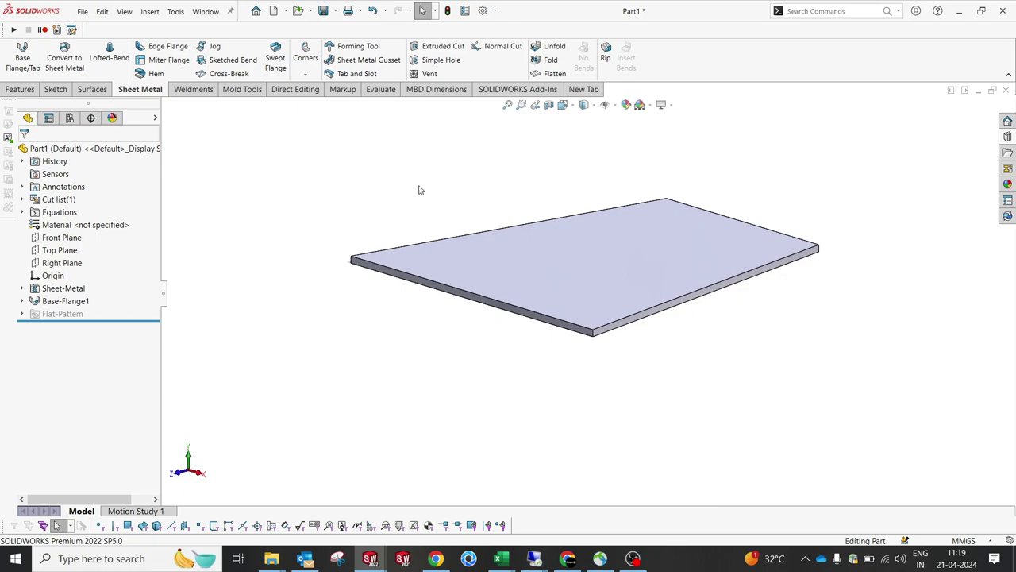
{"action": "left_click", "coordinate": [164, 50]}
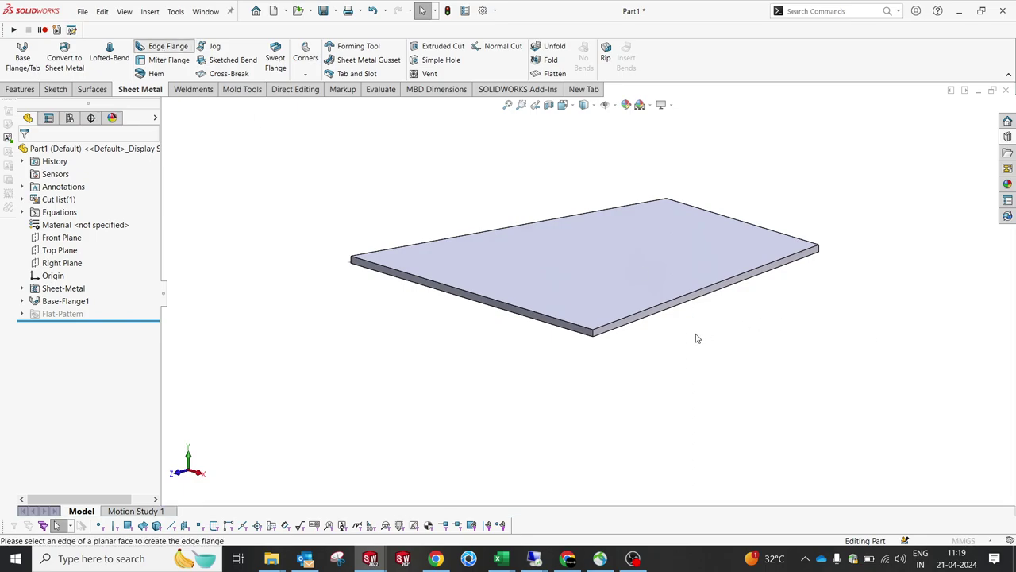
{"action": "middle_click_drag", "start_coordinate": [609, 317], "coordinate": [706, 381]}
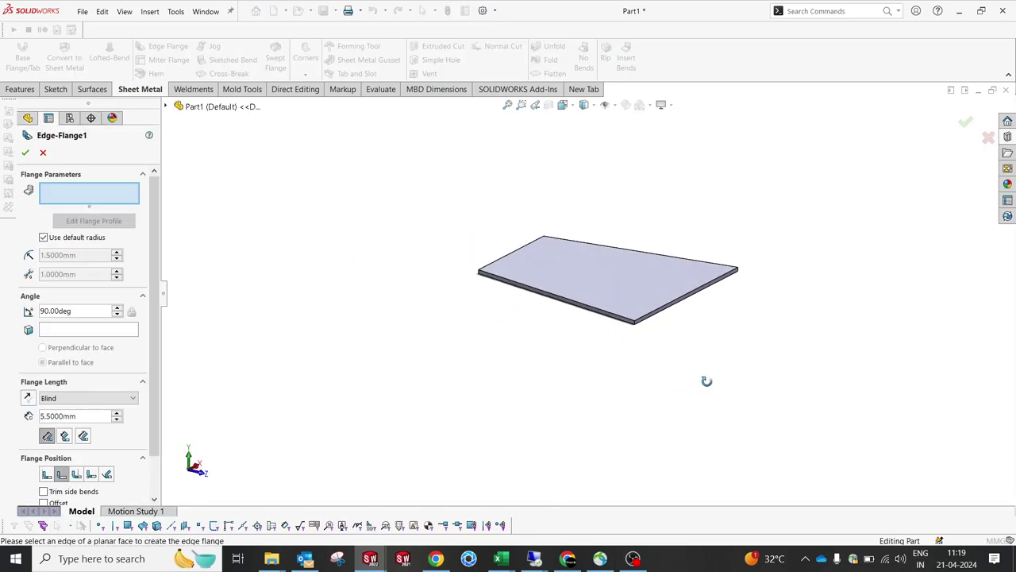
{"action": "scroll", "coordinate": [657, 354], "scroll_direction": "down", "scroll_amount": 2}
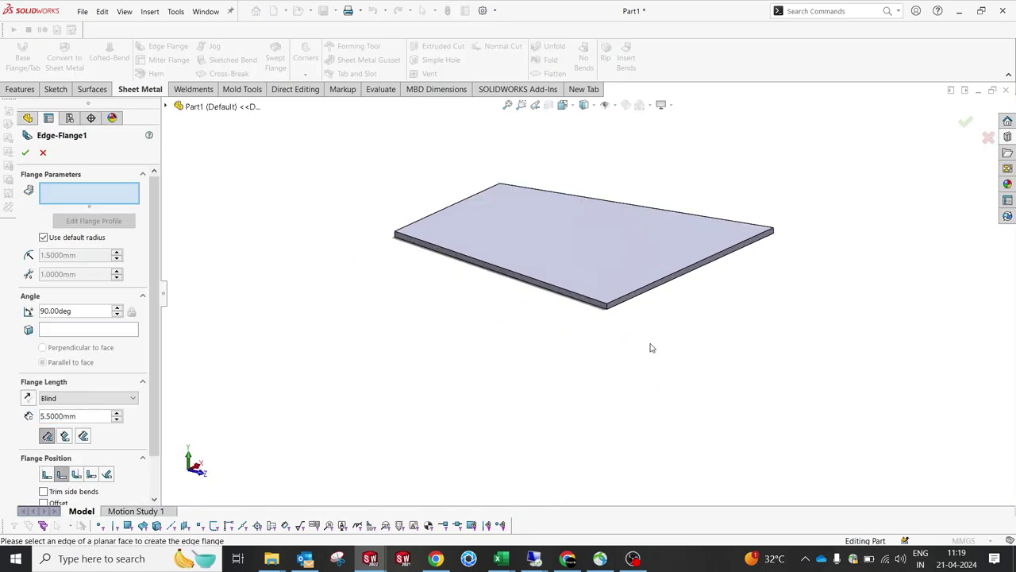
{"action": "left_click", "coordinate": [578, 298]}
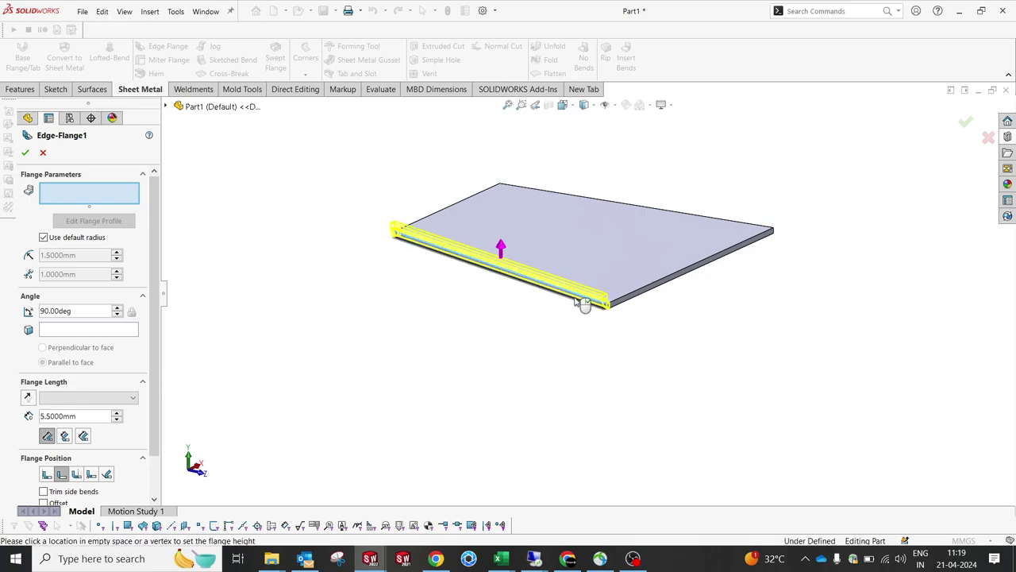
{"action": "left_click", "coordinate": [559, 393]}
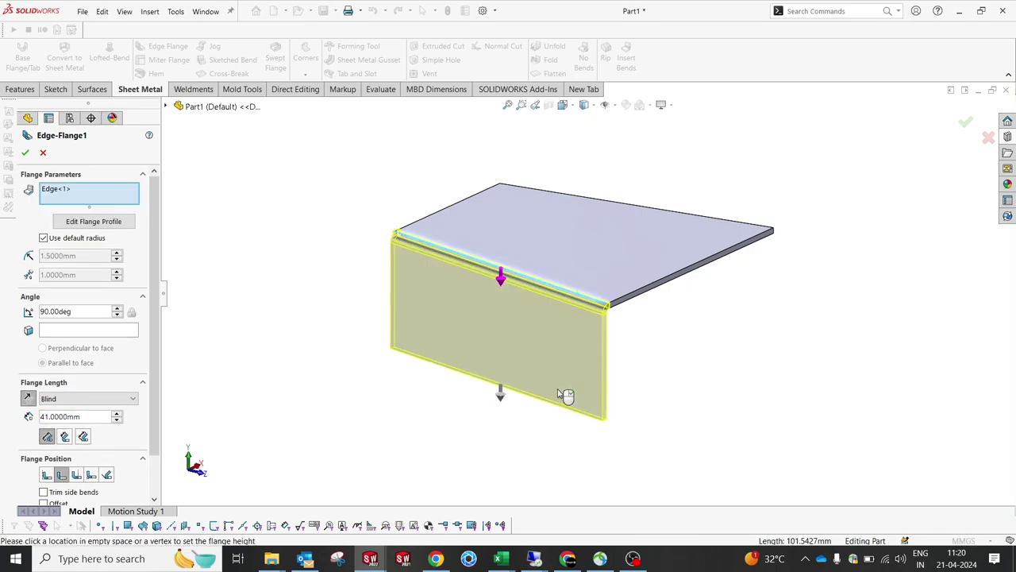
Set the edge flange's angle to 50 degrees.
{"action": "middle_click_drag", "start_coordinate": [704, 341], "coordinate": [682, 352]}
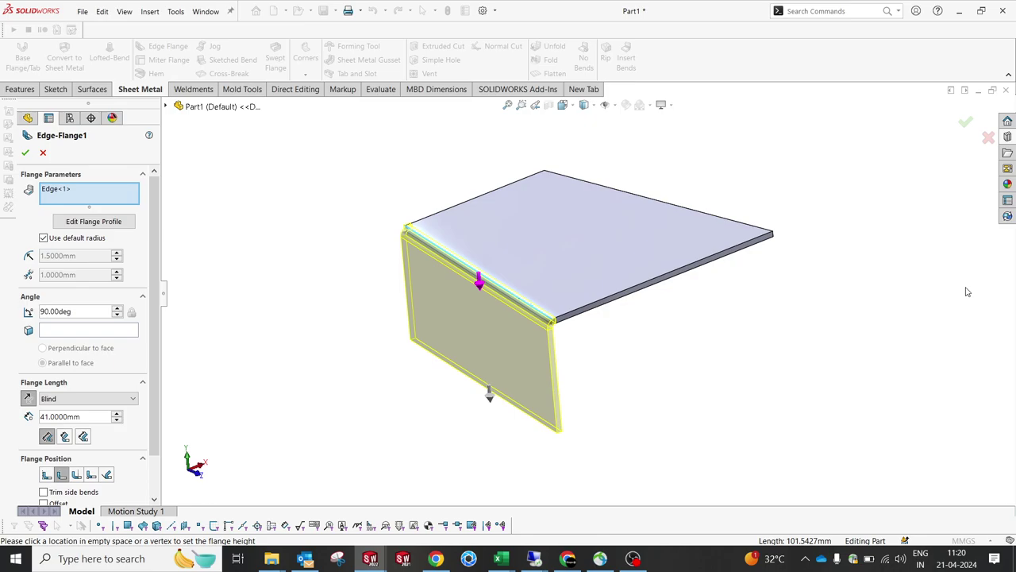
{"action": "middle_click_drag", "start_coordinate": [717, 351], "coordinate": [723, 328]}
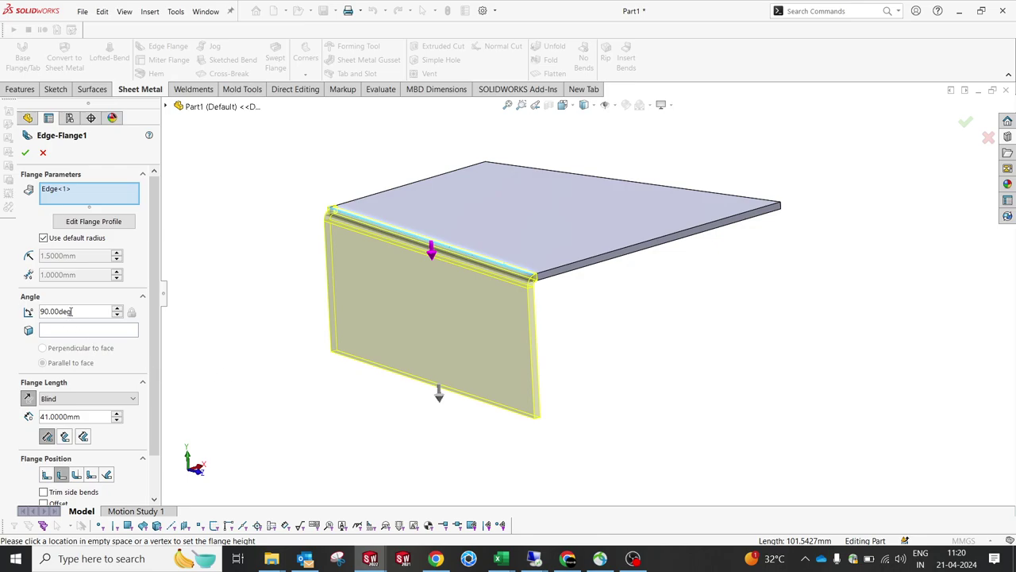
{"action": "left_click_drag", "start_coordinate": [73, 311], "coordinate": [34, 310]}
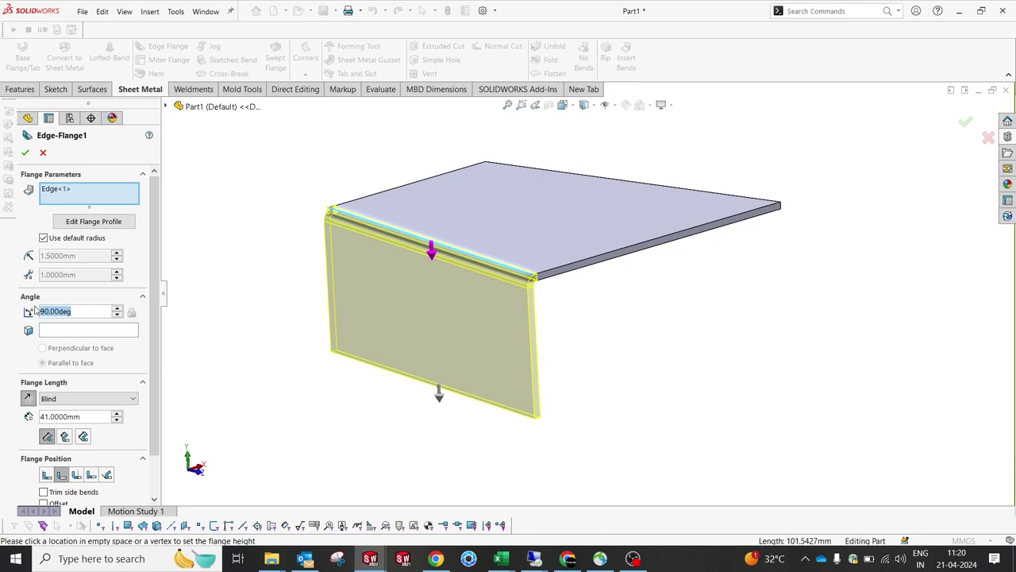
{"action": "type", "text": "50"}
{"action": "key", "text": "Return"}
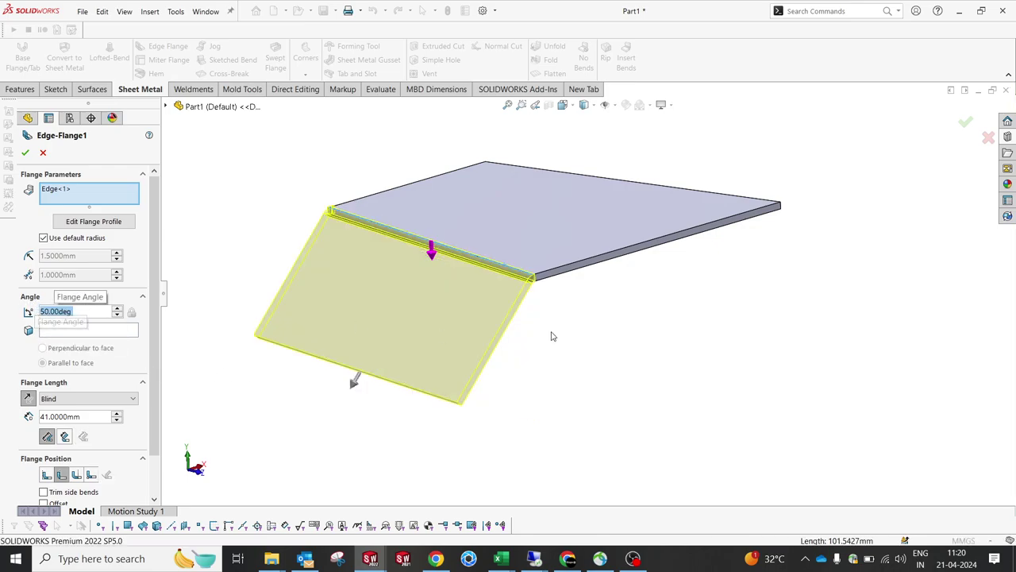
{"action": "middle_click_drag", "start_coordinate": [553, 336], "coordinate": [544, 319]}
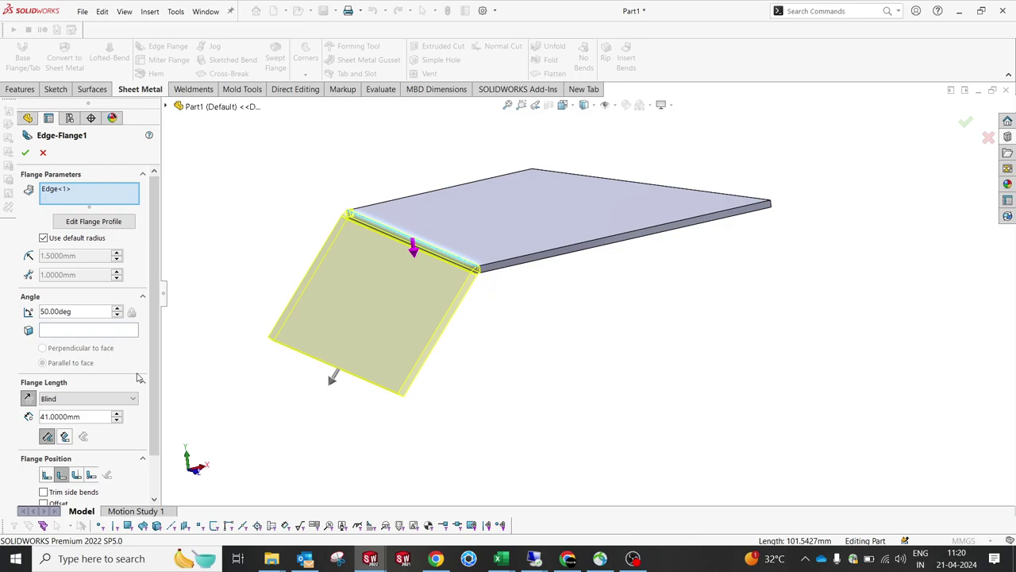
Edit the flange profile, shortening the flange and pulling its outer corner at the plate's wide end outward so the free edge slopes.
{"action": "left_click", "coordinate": [83, 222]}
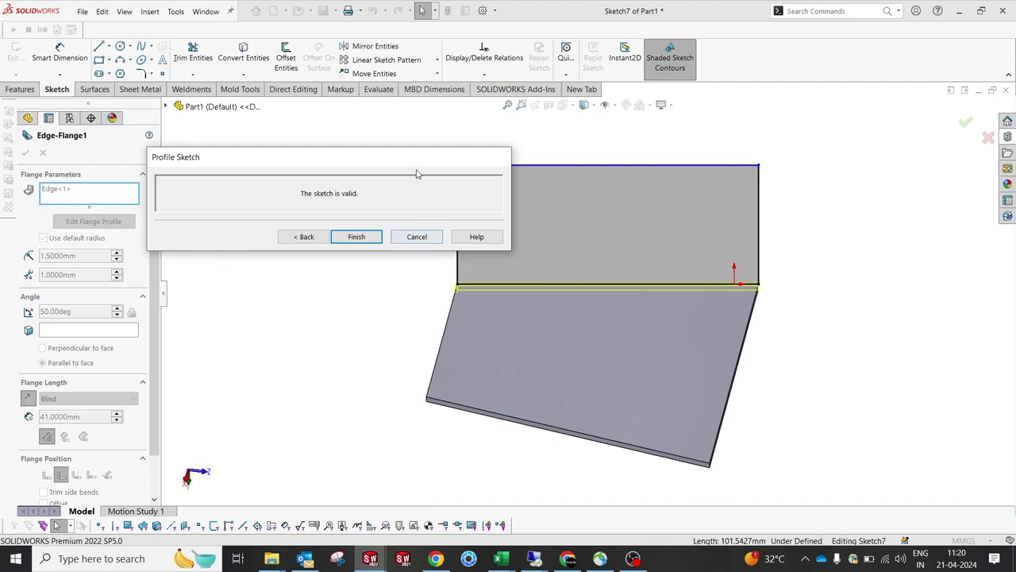
{"action": "left_click_drag", "start_coordinate": [414, 161], "coordinate": [274, 119]}
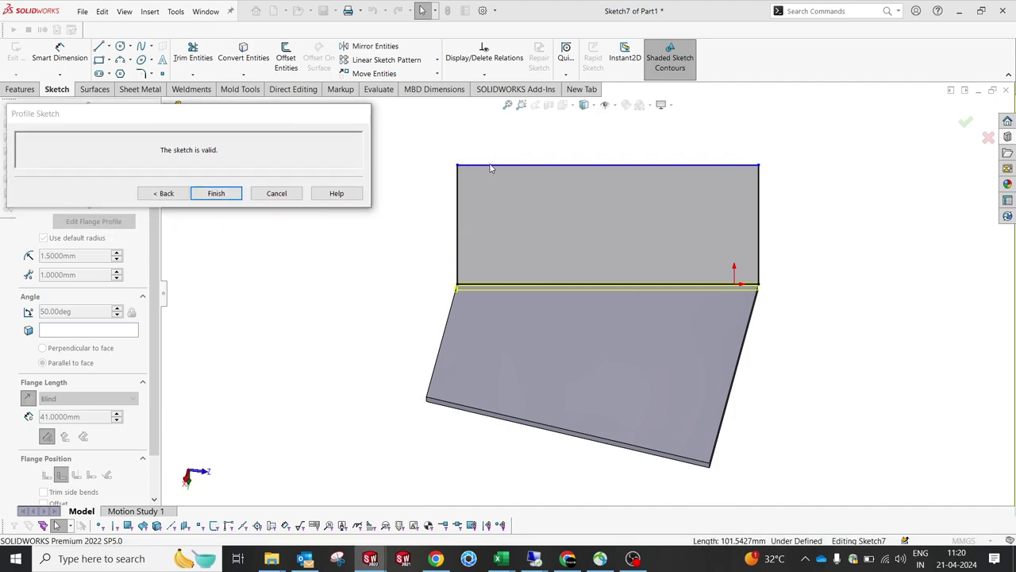
{"action": "left_click", "coordinate": [490, 166]}
{"action": "key", "text": "Escape"}
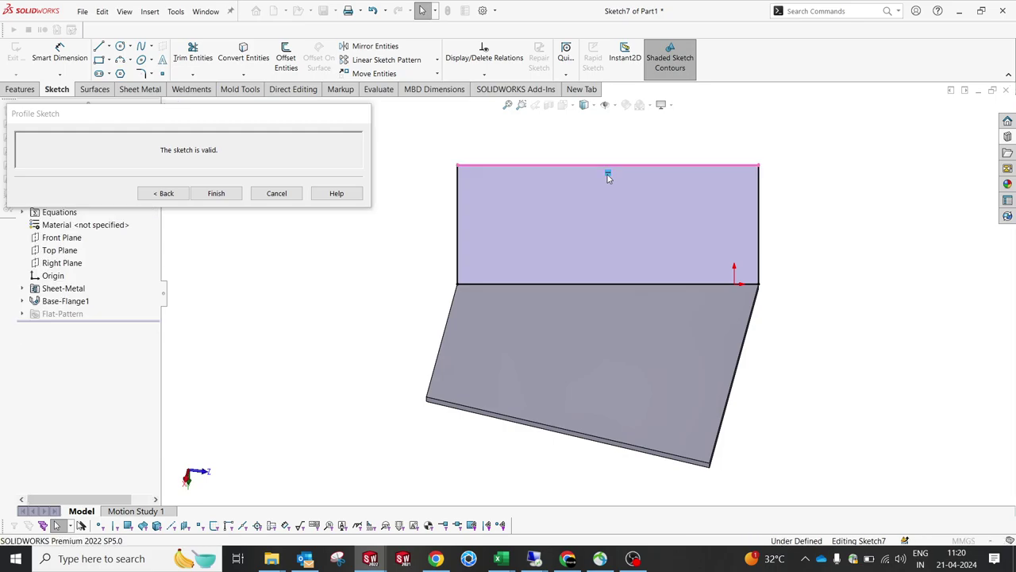
{"action": "left_click_drag", "start_coordinate": [613, 169], "coordinate": [625, 232]}
{"action": "mouse_move", "coordinate": [807, 235]}
{"action": "middle_mouse_down"}
{"action": "mouse_move", "coordinate": [705, 427]}
{"action": "mouse_move", "coordinate": [524, 260]}
{"action": "mouse_move", "coordinate": [715, 199]}
{"action": "mouse_move", "coordinate": [782, 268]}
{"action": "mouse_move", "coordinate": [717, 265]}
{"action": "mouse_move", "coordinate": [735, 326]}
{"action": "middle_mouse_up"}
{"action": "scroll", "coordinate": [482, 363], "scroll_direction": "down", "scroll_amount": 3}
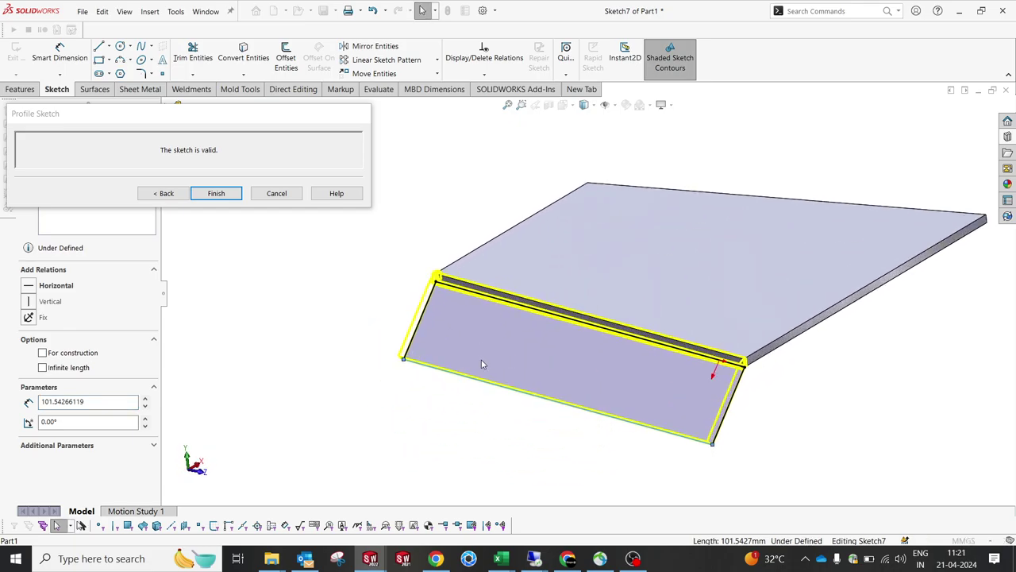
{"action": "left_click", "coordinate": [713, 447]}
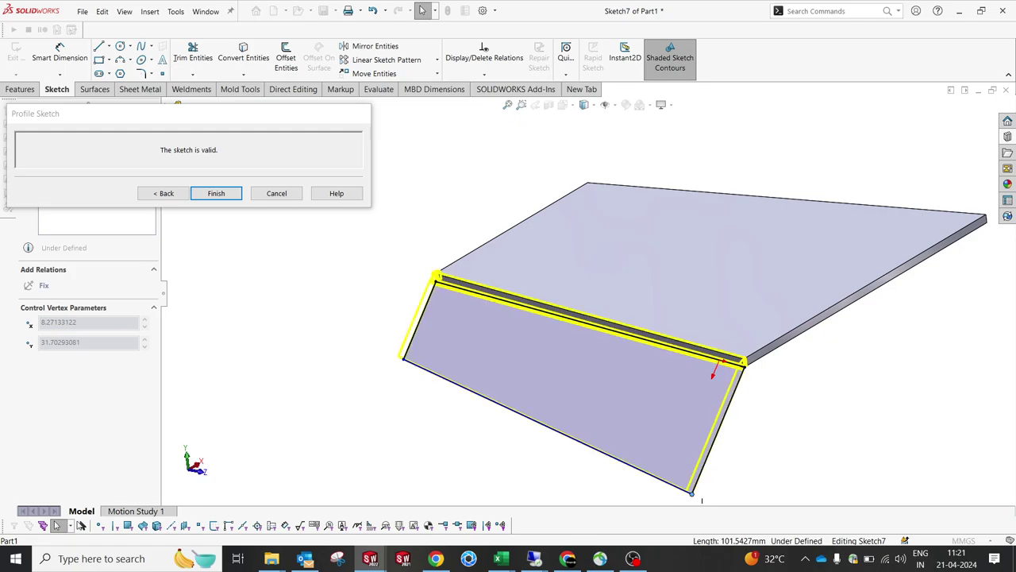
{"action": "scroll", "coordinate": [513, 376], "scroll_direction": "up", "scroll_amount": 2}
Dimension the angle between the flange profile's sloped free edge and the bend line as 10°.
{"action": "left_click", "coordinate": [519, 415]}
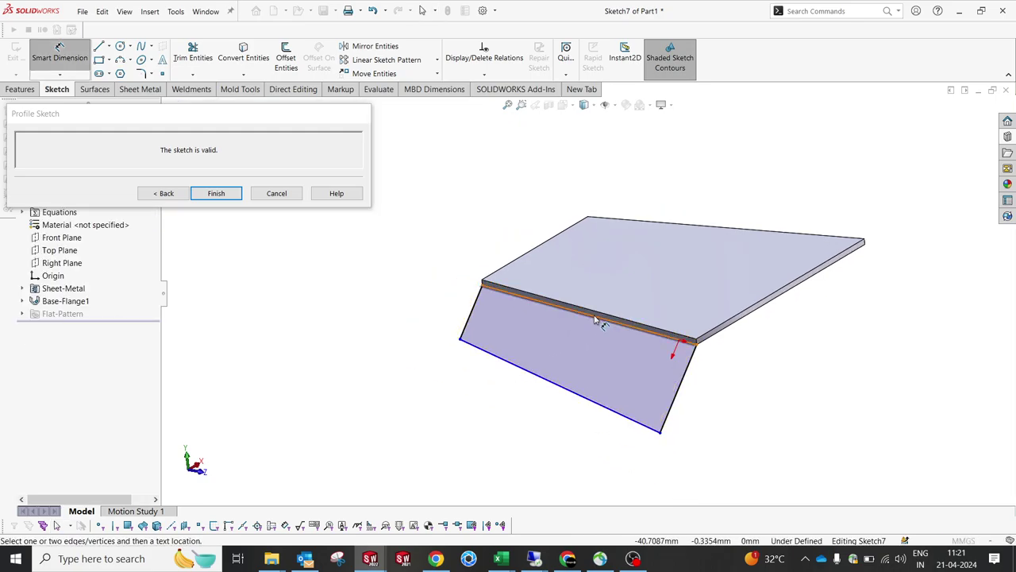
{"action": "left_click", "coordinate": [543, 380]}
{"action": "left_click", "coordinate": [545, 380]}
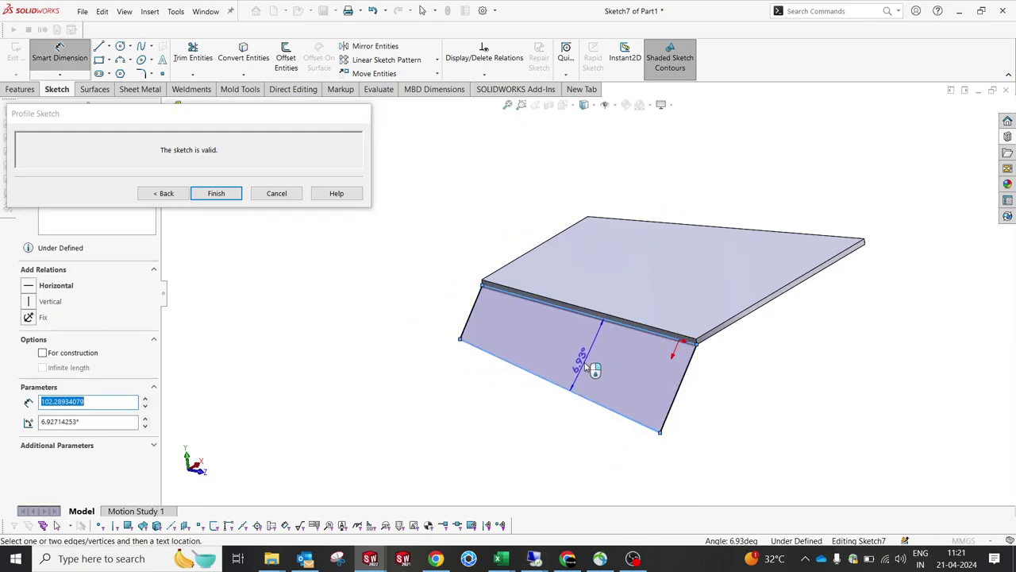
{"action": "left_click", "coordinate": [585, 363]}
{"action": "left_click", "coordinate": [587, 361]}
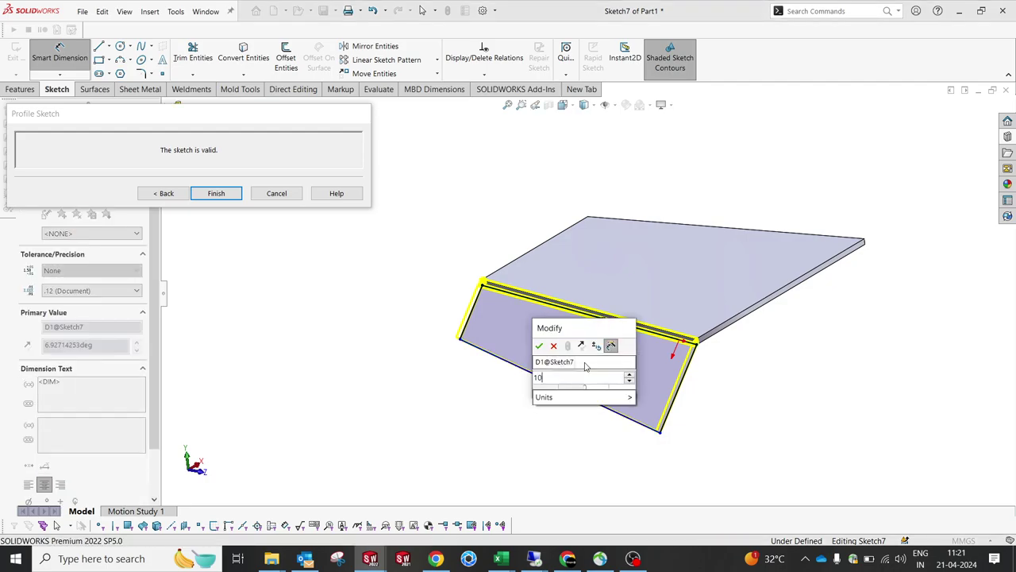
{"action": "key", "text": "Return"}
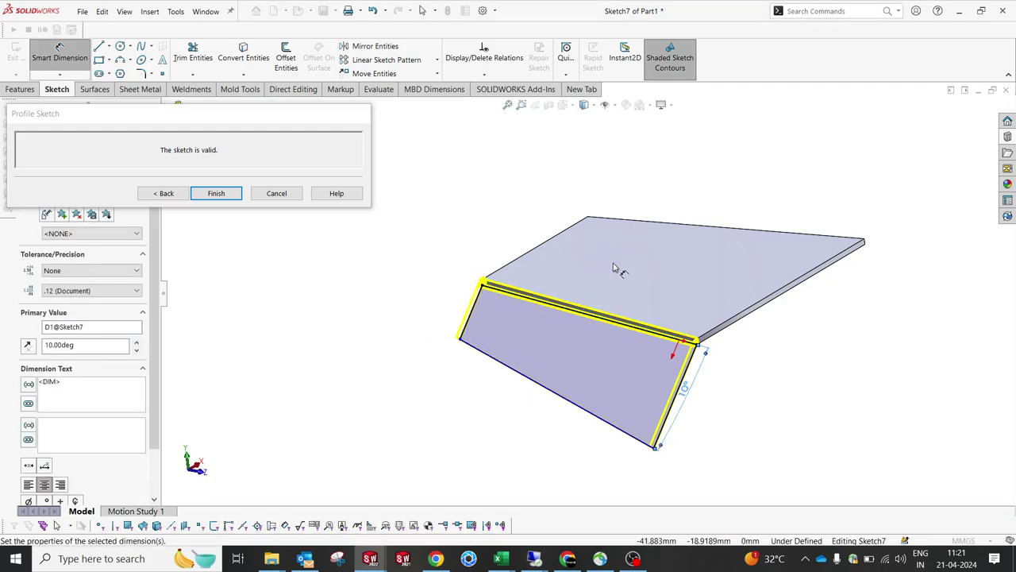
Dimension the profile's short side at the plate's narrow end as 16 mm and finish the edge flange.
{"action": "left_click", "coordinate": [478, 295]}
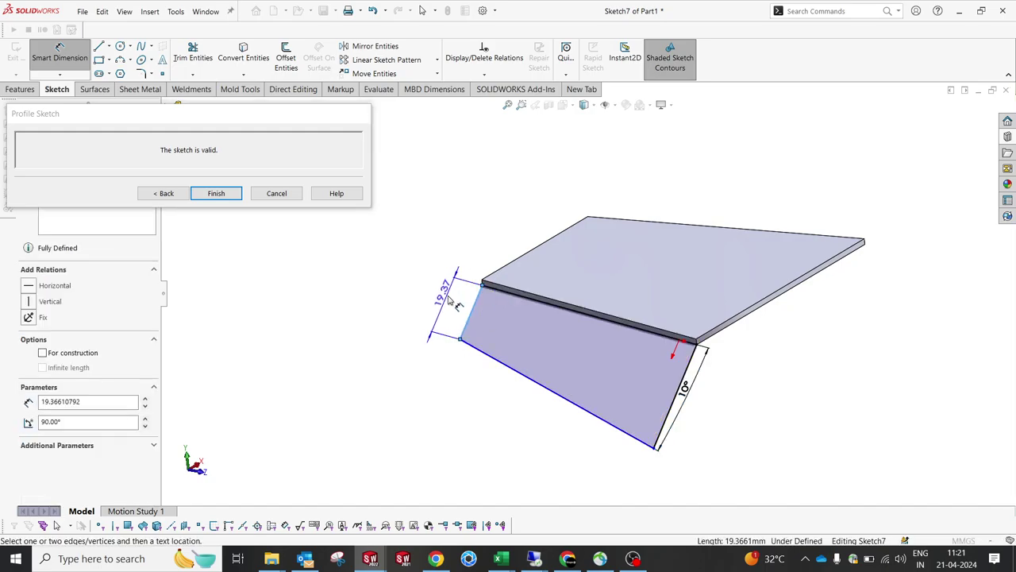
{"action": "left_click", "coordinate": [453, 290]}
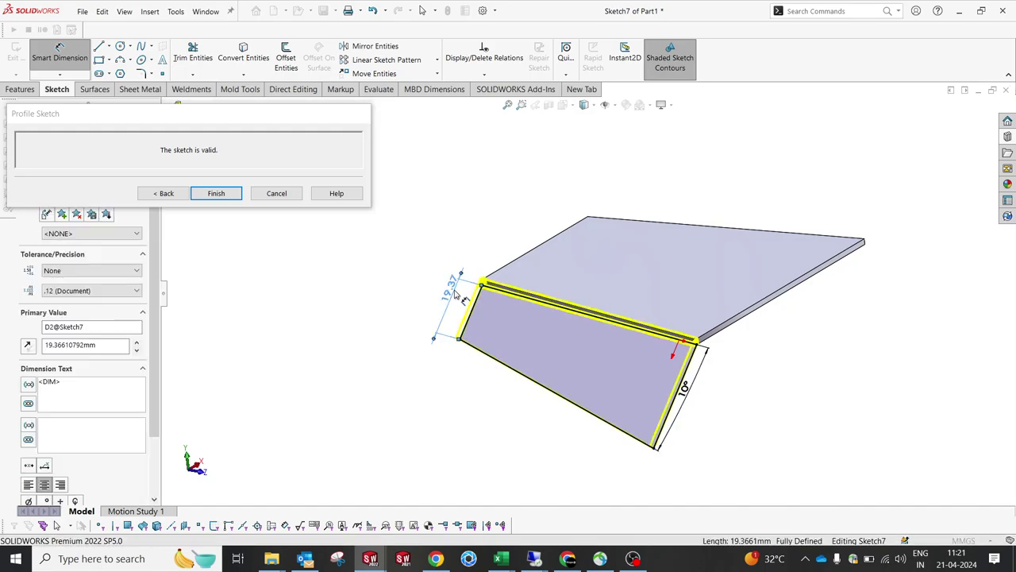
{"action": "type", "text": "16"}
{"action": "key", "text": "Return"}
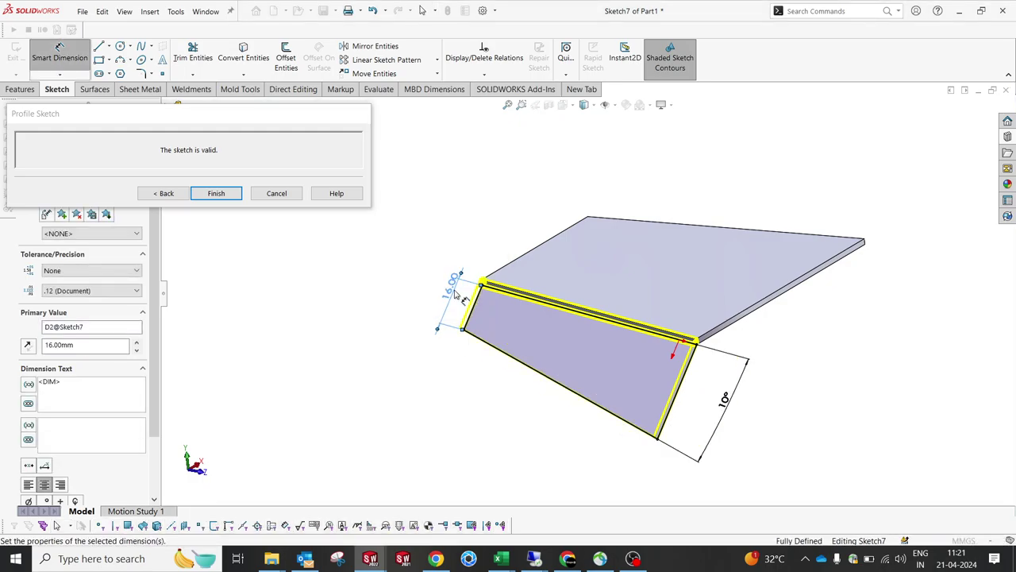
{"action": "left_click", "coordinate": [221, 197]}
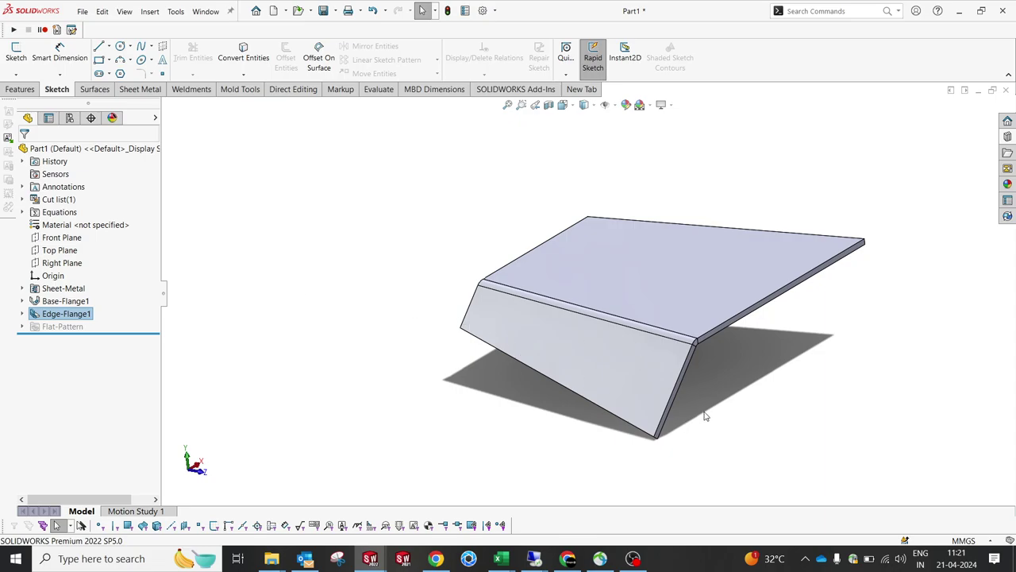
Start a second edge flange on the first flange's sloped free edge, with a blind length of about 57 mm.
{"action": "middle_click_drag", "start_coordinate": [689, 415], "coordinate": [692, 387]}
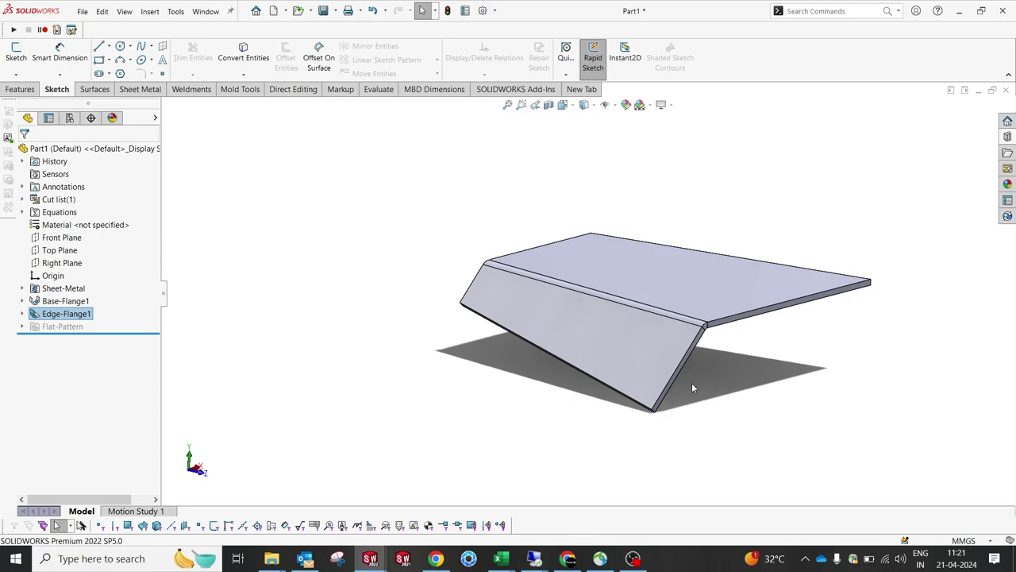
{"action": "left_click", "coordinate": [137, 90]}
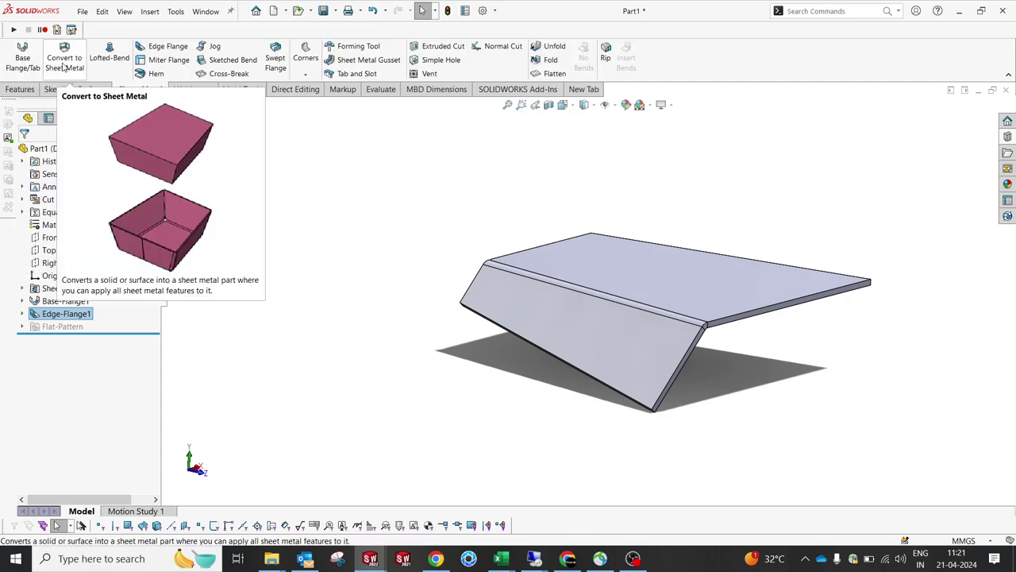
{"action": "left_click", "coordinate": [640, 406]}
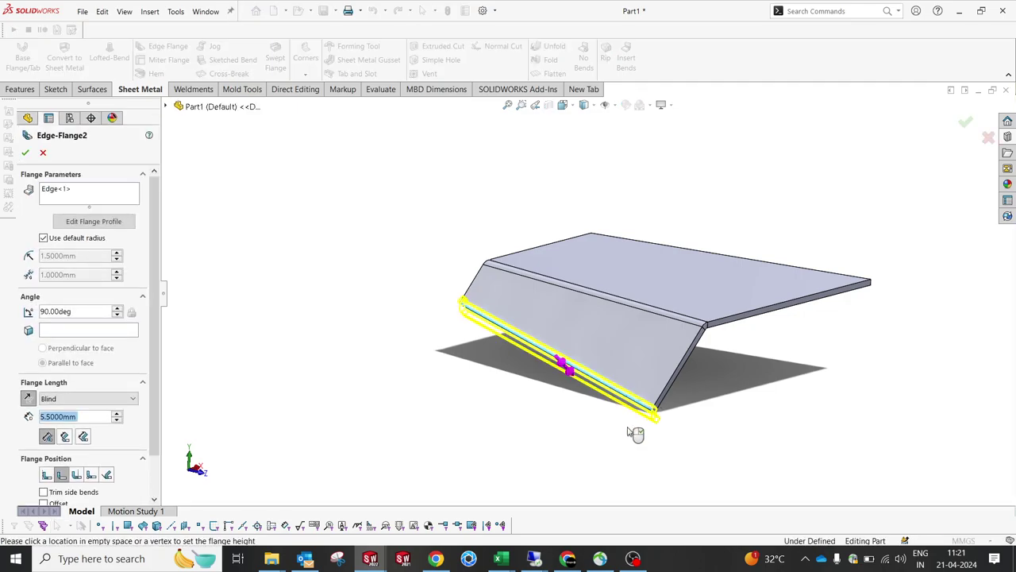
{"action": "middle_click_drag", "start_coordinate": [590, 427], "coordinate": [580, 335]}
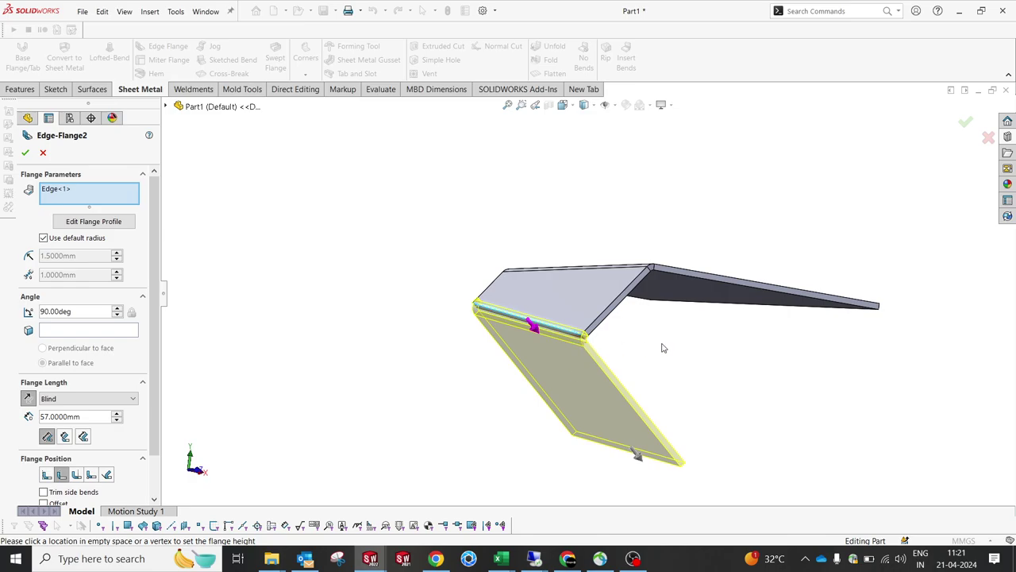
{"action": "middle_click_drag", "start_coordinate": [664, 347], "coordinate": [634, 363]}
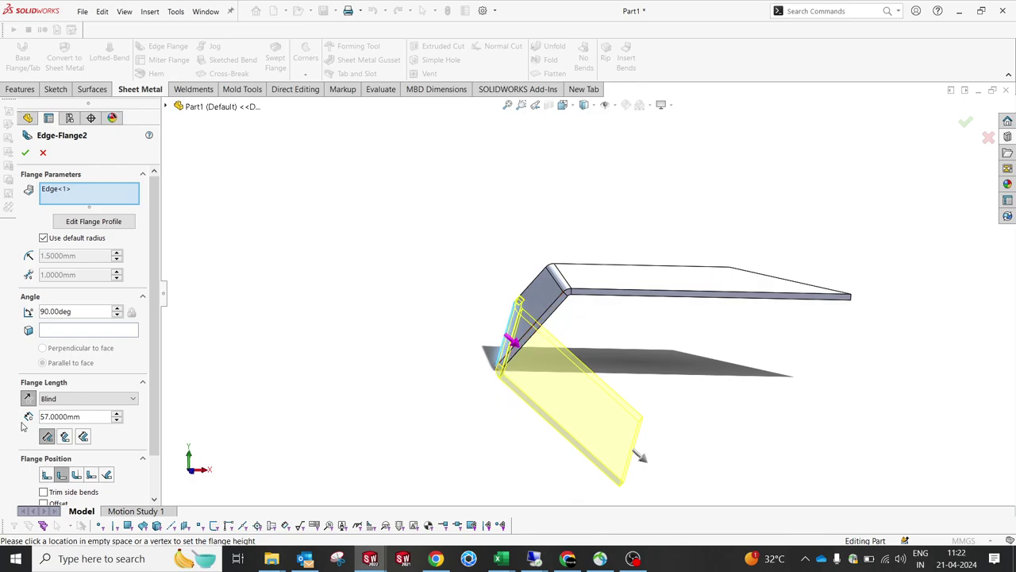
Set the second edge flange's angle to 40 degrees.
{"action": "double_click", "coordinate": [56, 311]}
{"action": "type", "text": "40"}
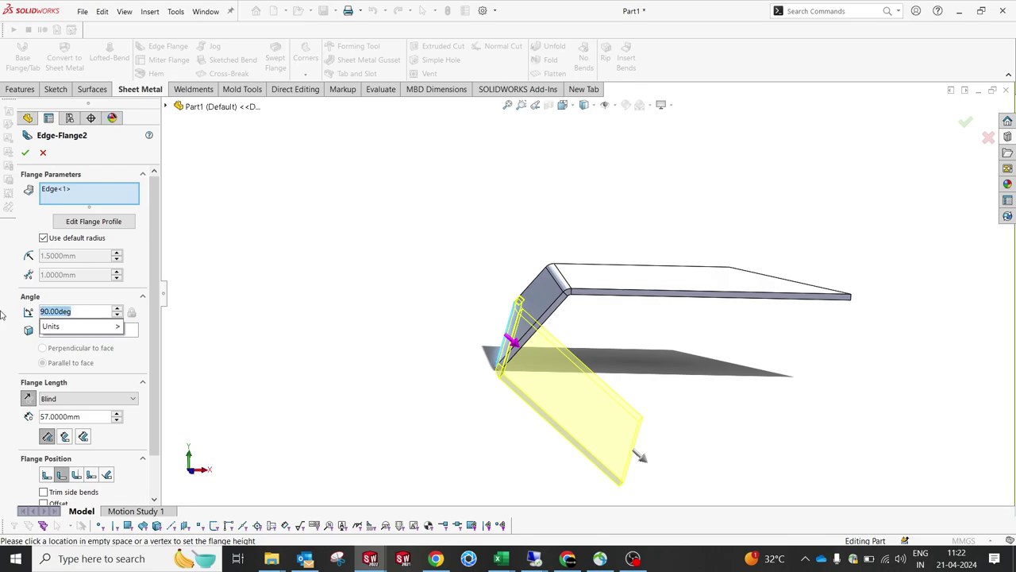
{"action": "key", "text": "Return"}
Edit the flange profile, moving its side line at the first flange's short end inward to leave a width of about 58 mm.
{"action": "middle_click_drag", "start_coordinate": [514, 325], "coordinate": [619, 369]}
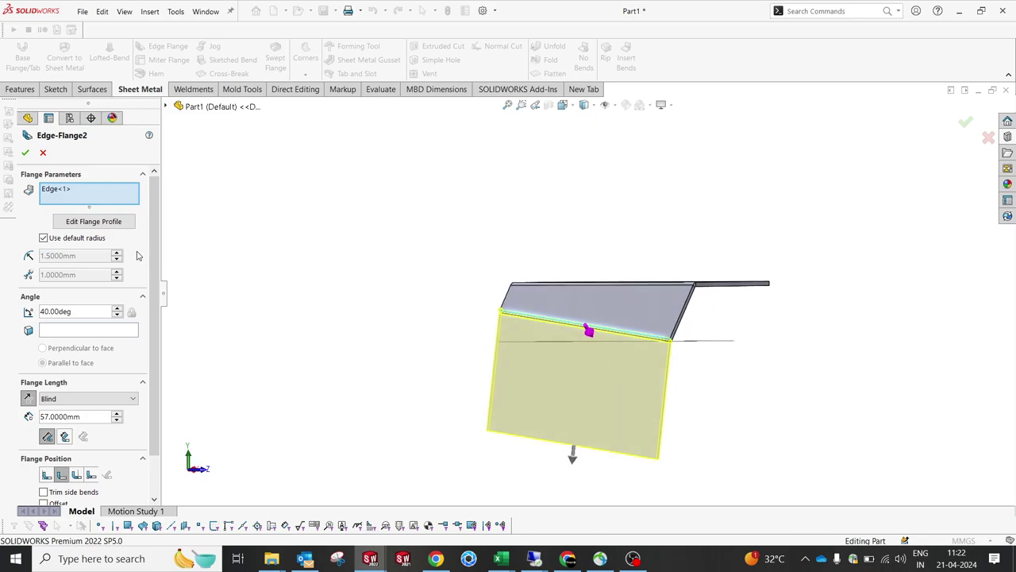
{"action": "left_click", "coordinate": [93, 222]}
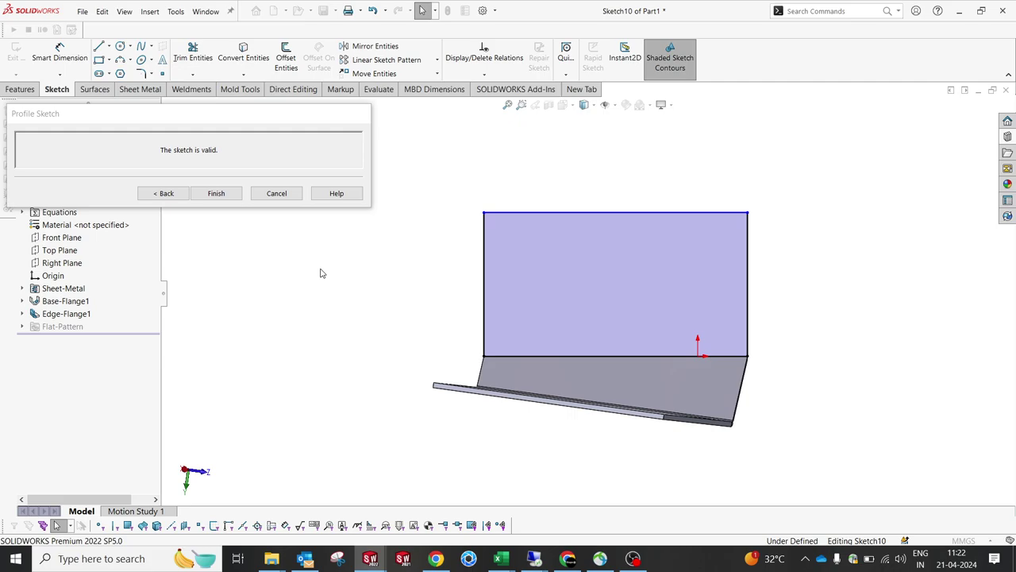
{"action": "mouse_move", "coordinate": [417, 302]}
{"action": "middle_mouse_down"}
{"action": "mouse_move", "coordinate": [633, 215]}
{"action": "mouse_move", "coordinate": [601, 340]}
{"action": "mouse_move", "coordinate": [643, 306]}
{"action": "mouse_move", "coordinate": [627, 418]}
{"action": "mouse_move", "coordinate": [642, 411]}
{"action": "mouse_move", "coordinate": [622, 413]}
{"action": "middle_mouse_up"}
{"action": "left_click", "coordinate": [452, 373]}
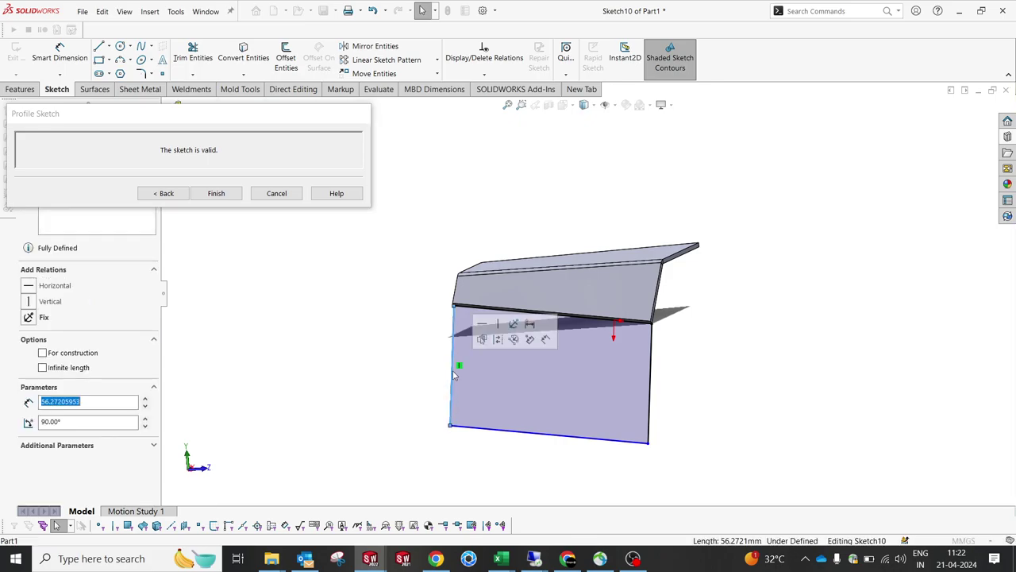
{"action": "mouse_move", "coordinate": [453, 375]}
{"action": "left_mouse_down"}
{"action": "mouse_move", "coordinate": [579, 387]}
{"action": "mouse_move", "coordinate": [549, 398]}
{"action": "left_mouse_up"}
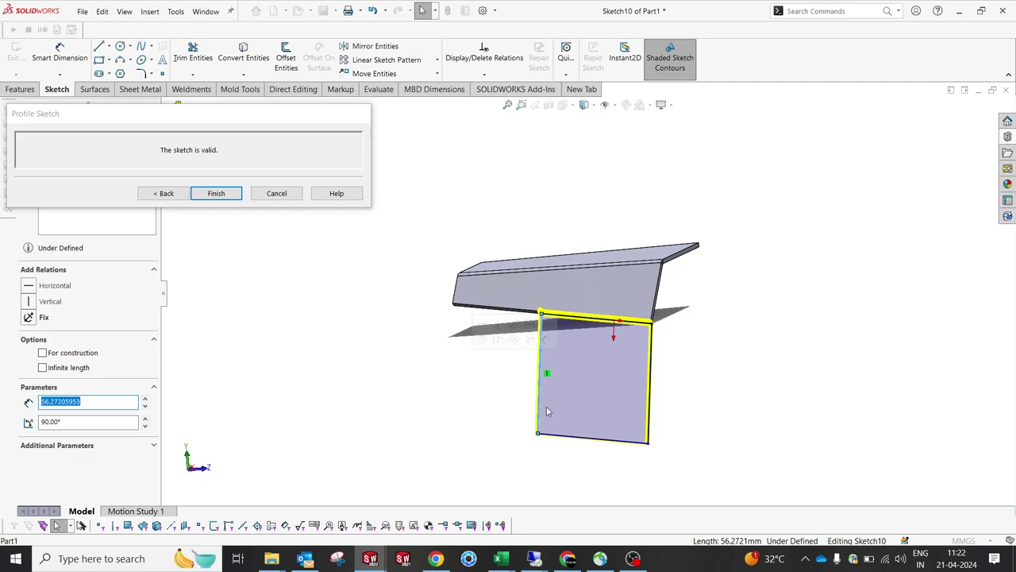
{"action": "key", "text": "Escape"}
{"action": "left_click", "coordinate": [542, 372]}
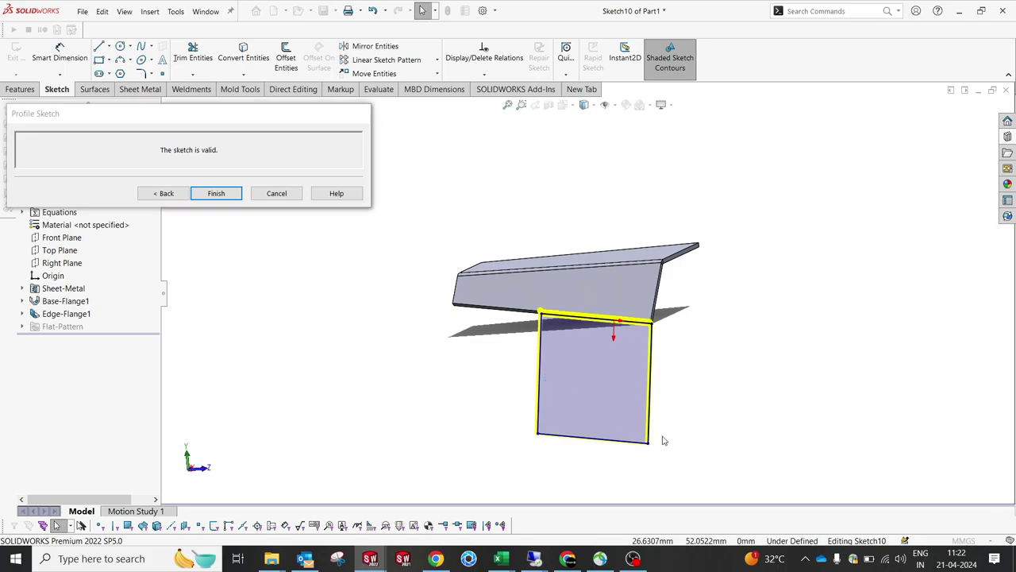
Delete the horizontal relation on the profile's free edge and make that edge parallel to the first flange's bend edge.
{"action": "left_click", "coordinate": [620, 442]}
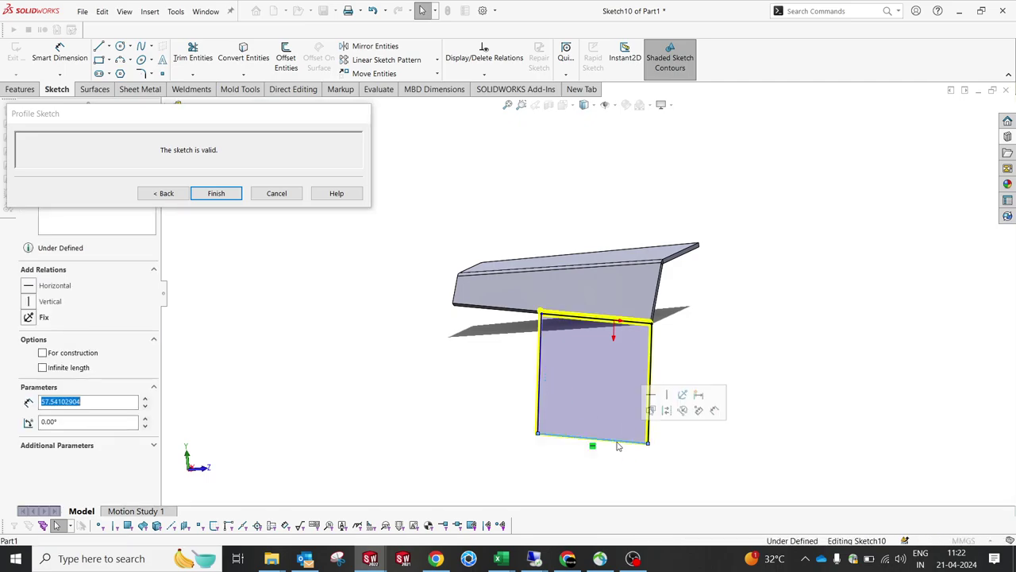
{"action": "left_click", "coordinate": [592, 445]}
{"action": "key", "text": "Delete"}
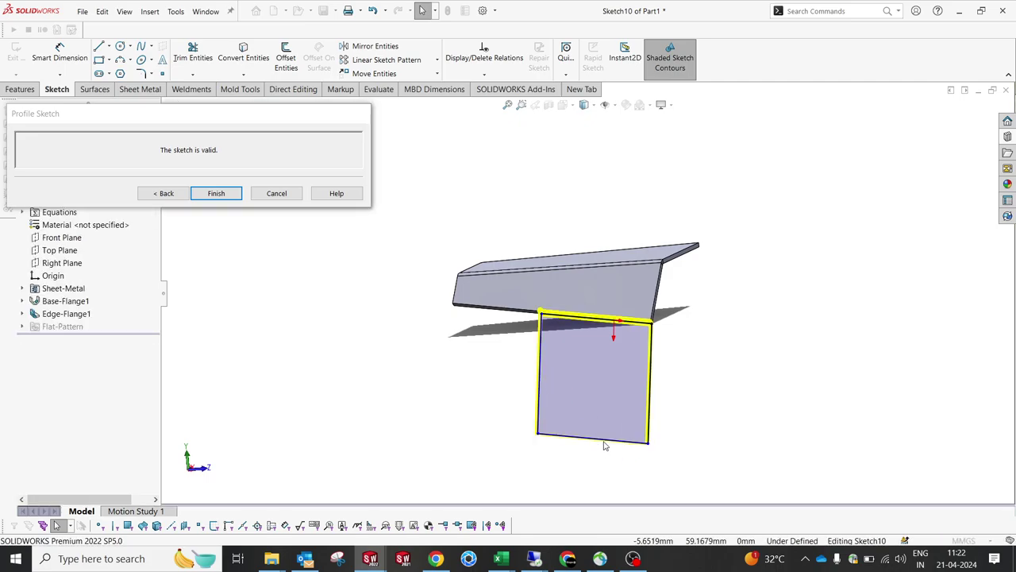
{"action": "left_click", "coordinate": [605, 444]}
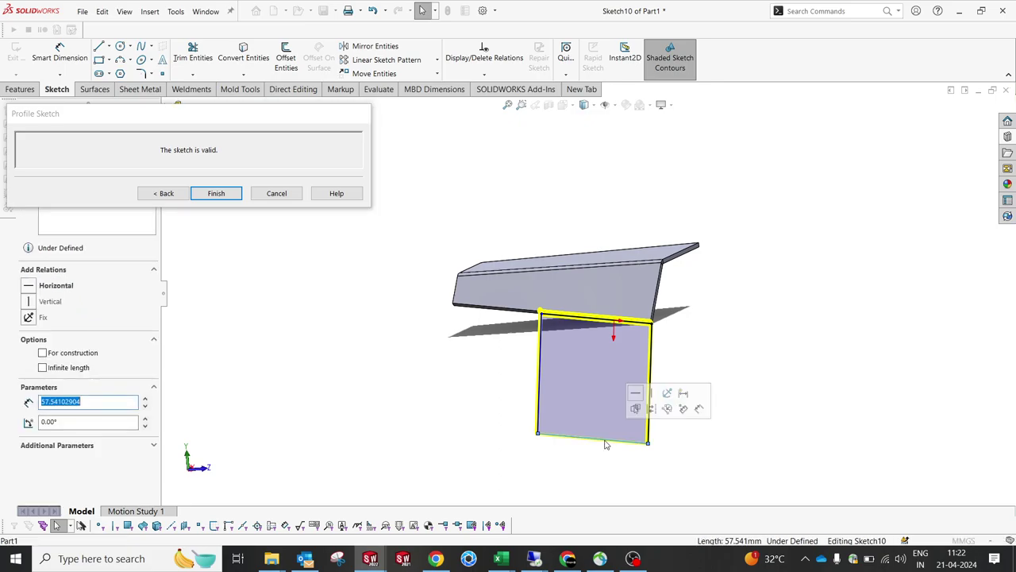
{"action": "left_click", "coordinate": [626, 267], "text": "ctrl"}
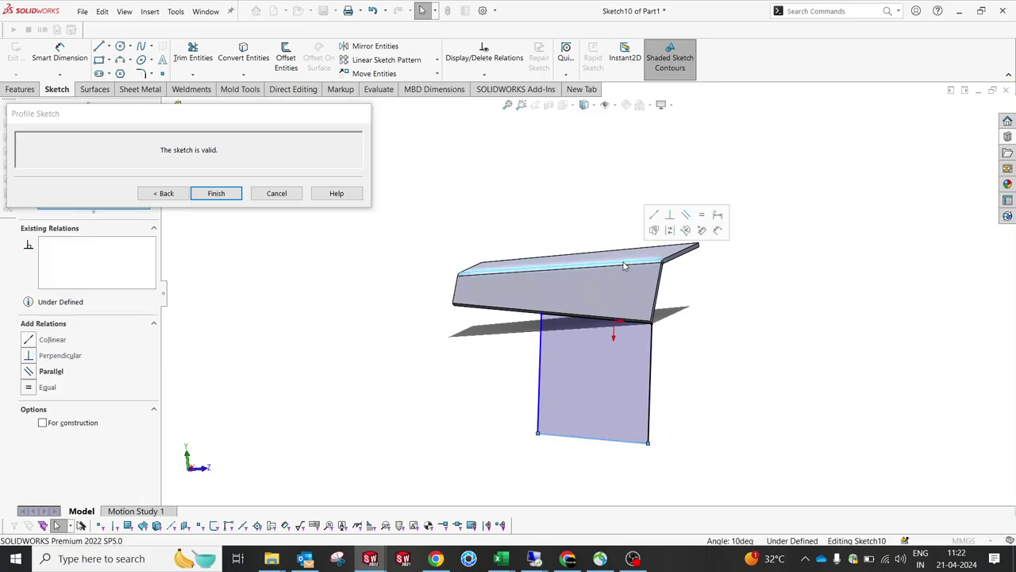
{"action": "left_click", "coordinate": [688, 216]}
{"action": "left_click", "coordinate": [736, 408]}
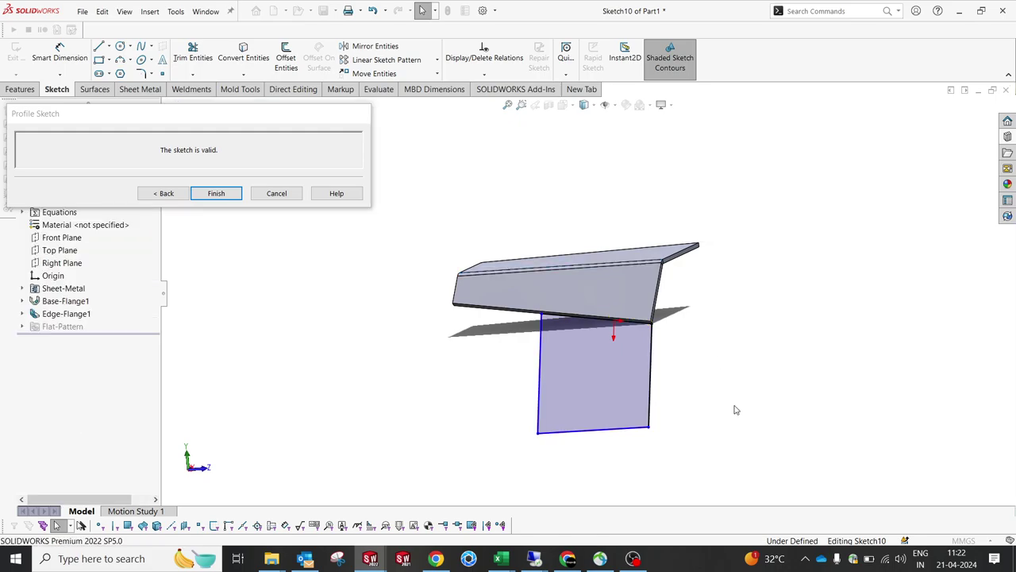
Dimension the distance between the first flange's bend edge and the profile's free edge as 65 mm.
{"action": "right_click_drag", "start_coordinate": [731, 363], "coordinate": [626, 274]}
{"action": "left_click", "coordinate": [627, 272]}
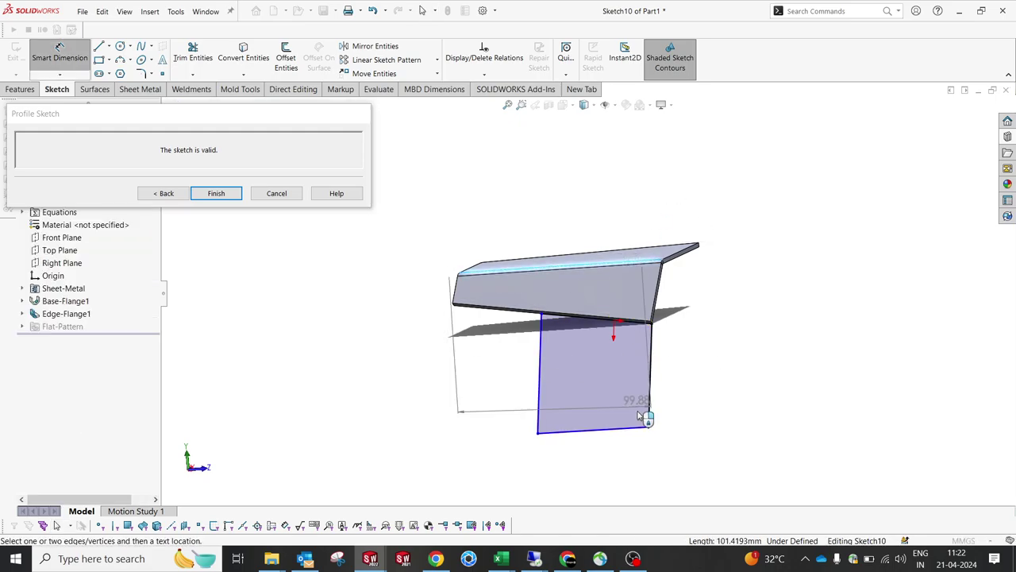
{"action": "left_click", "coordinate": [635, 433]}
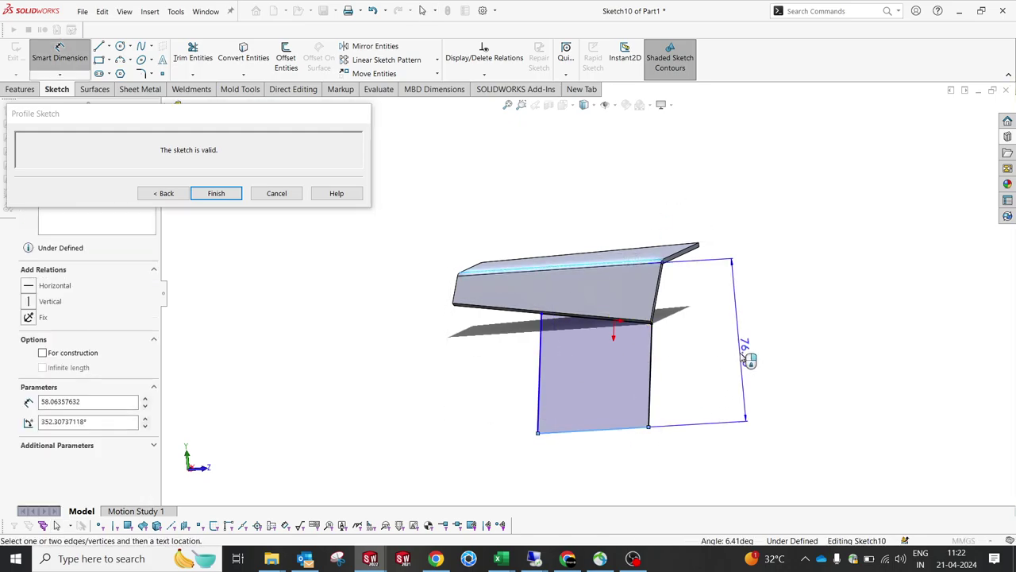
{"action": "left_click", "coordinate": [746, 356]}
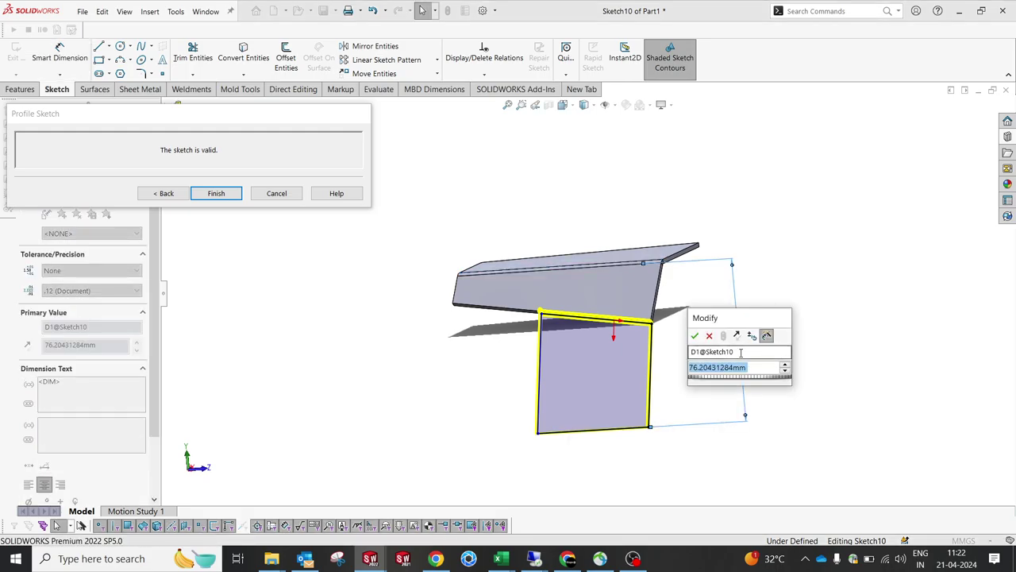
{"action": "key", "text": "Return"}
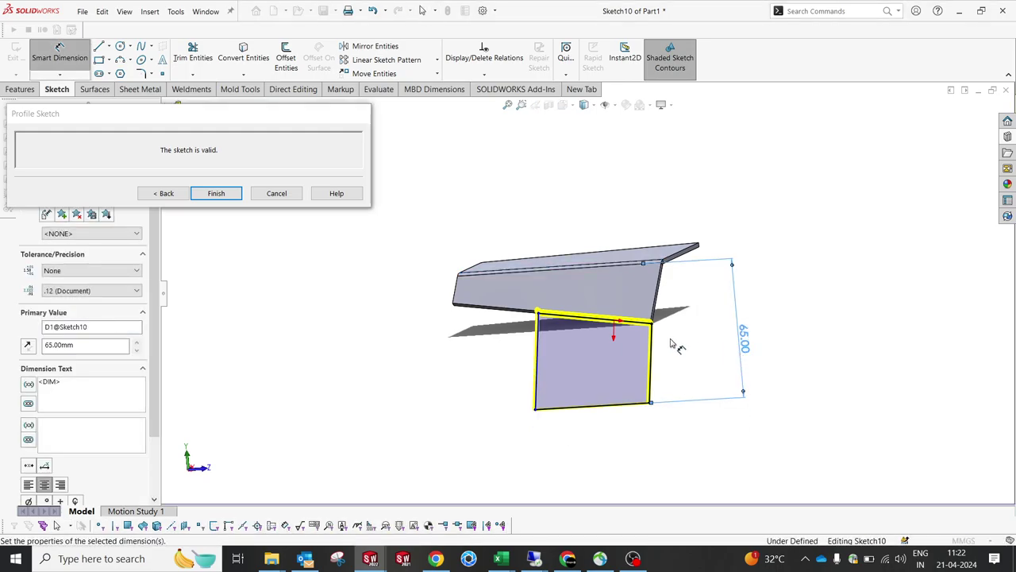
Dimension the profile's attached edge along the bend as 45 mm.
{"action": "scroll", "coordinate": [675, 359], "scroll_direction": "down", "scroll_amount": 3}
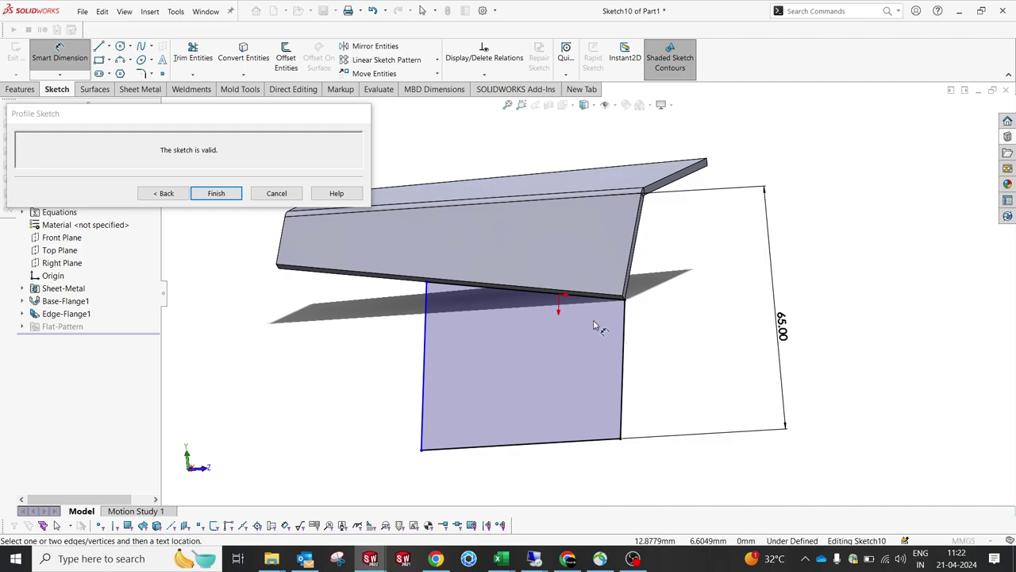
{"action": "left_click", "coordinate": [554, 292]}
{"action": "left_click", "coordinate": [558, 268]}
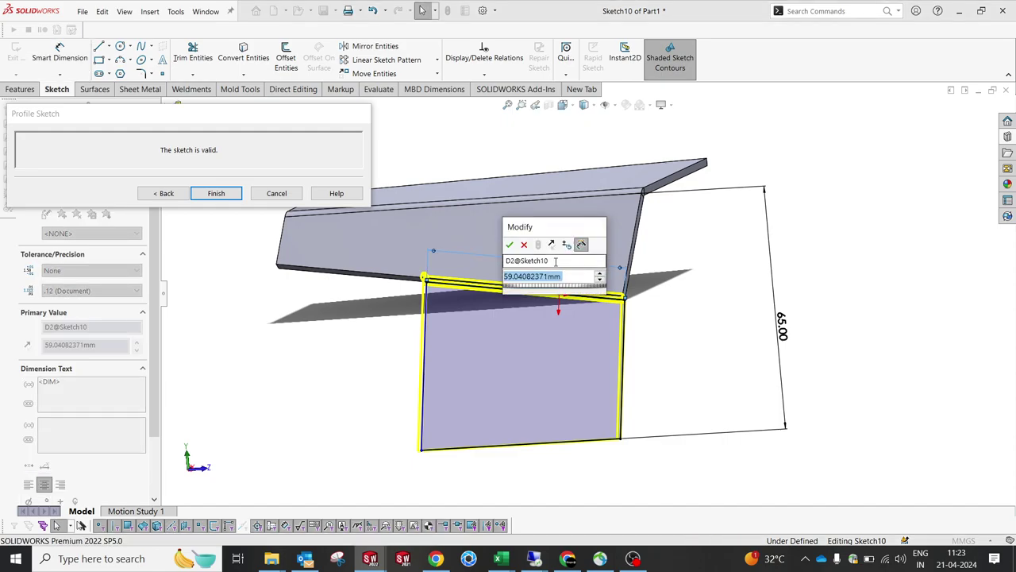
{"action": "type", "text": "45"}
{"action": "key", "text": "Return"}
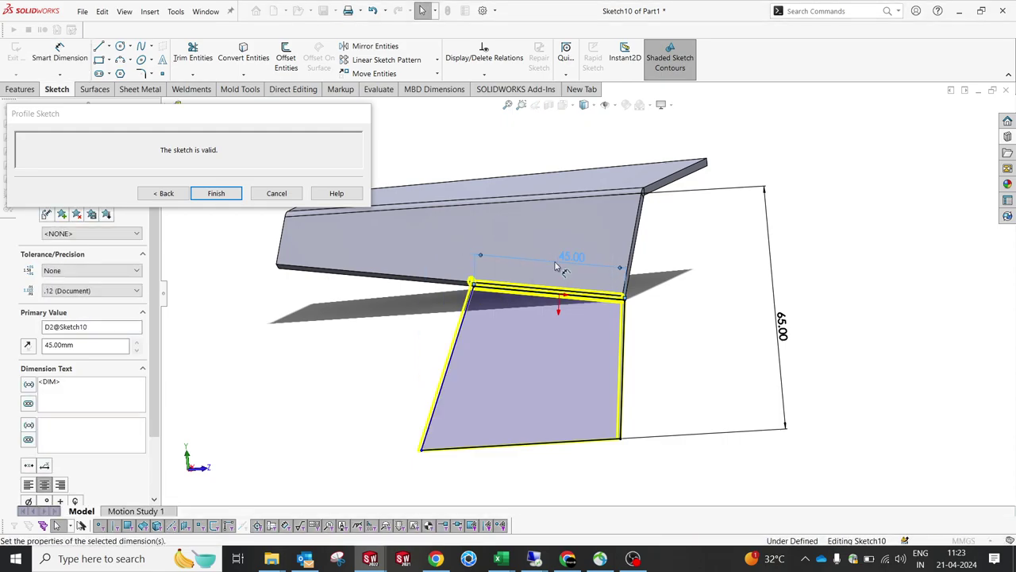
{"action": "left_click", "coordinate": [706, 333]}
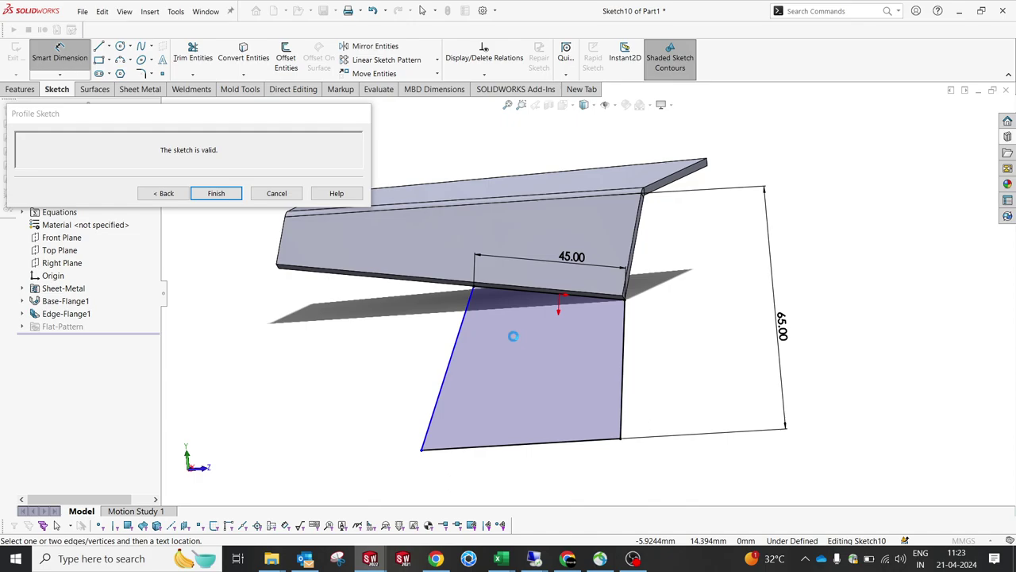
Dimension the angle between the profile's attached edge and its movable side line as 70°.
{"action": "left_click", "coordinate": [481, 292]}
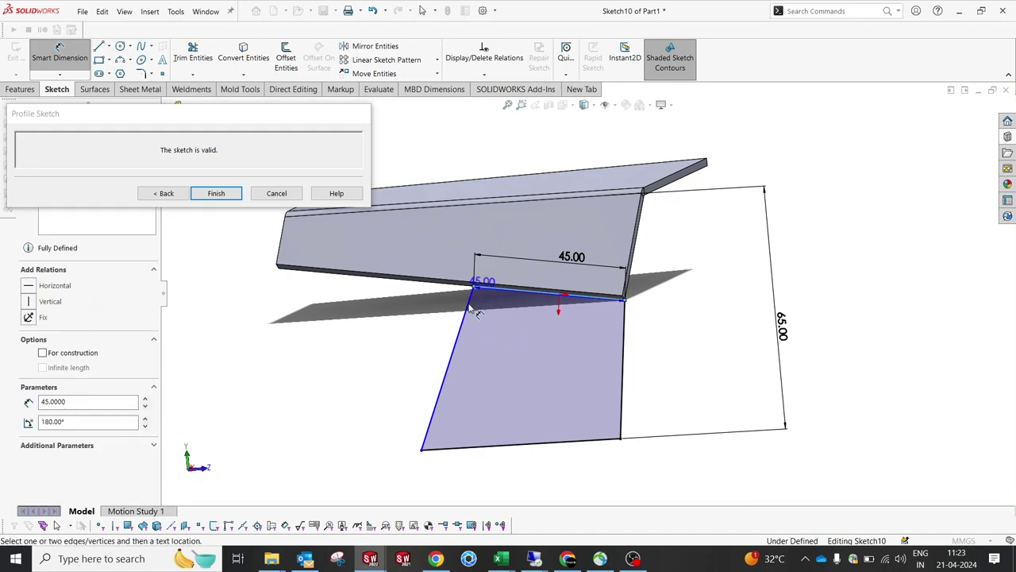
{"action": "left_click", "coordinate": [469, 308]}
{"action": "left_click", "coordinate": [505, 343]}
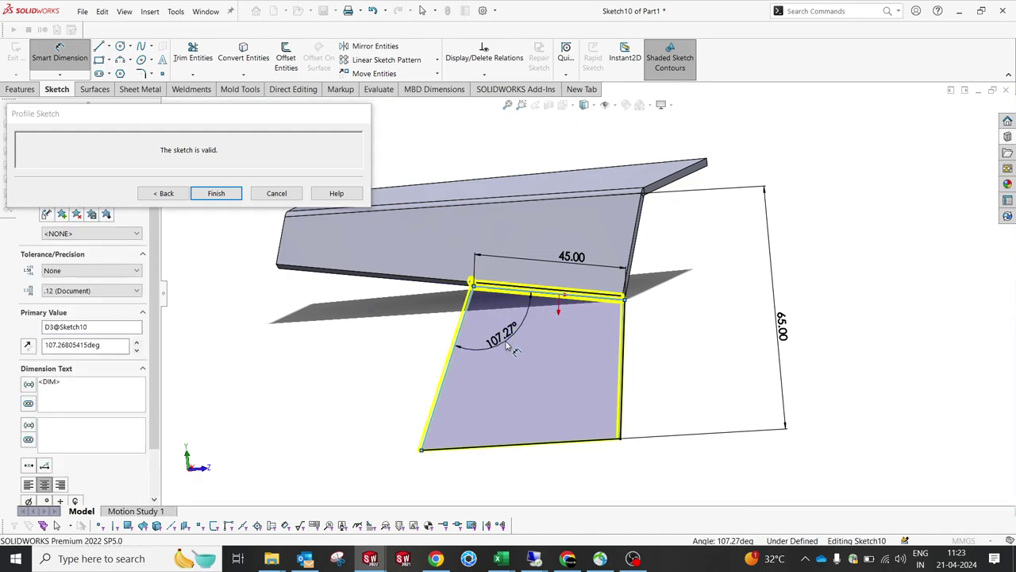
{"action": "type", "text": "70"}
{"action": "key", "text": "Return"}
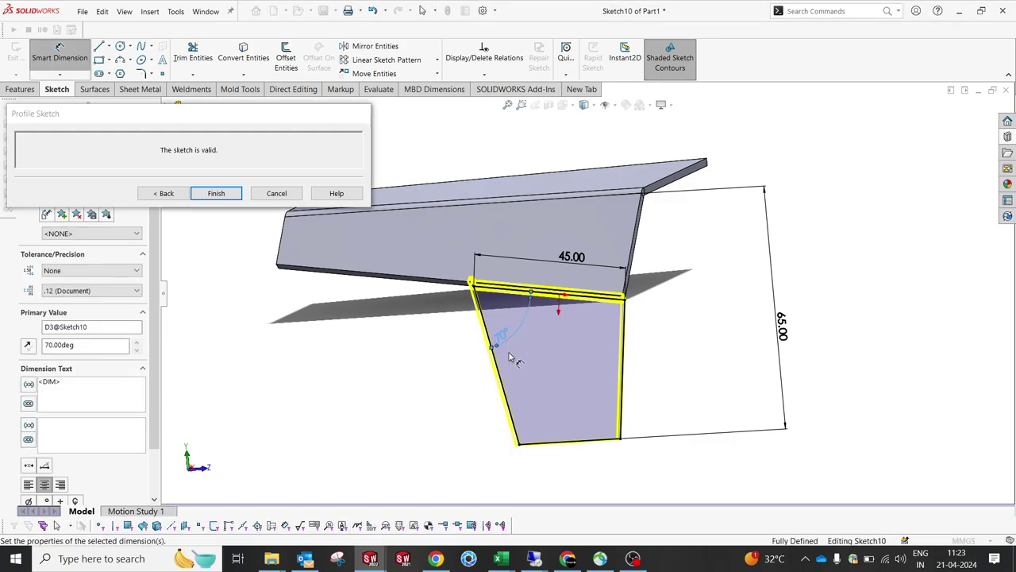
Sketch a line about 53 mm long outward from the profile's fixed side, plus a short line from its end toward the free edge's level.
{"action": "mouse_move", "coordinate": [509, 353]}
{"action": "middle_mouse_down"}
{"action": "mouse_move", "coordinate": [558, 352]}
{"action": "mouse_move", "coordinate": [542, 356]}
{"action": "middle_mouse_up"}
{"action": "scroll", "coordinate": [693, 338], "scroll_direction": "down", "scroll_amount": 1}
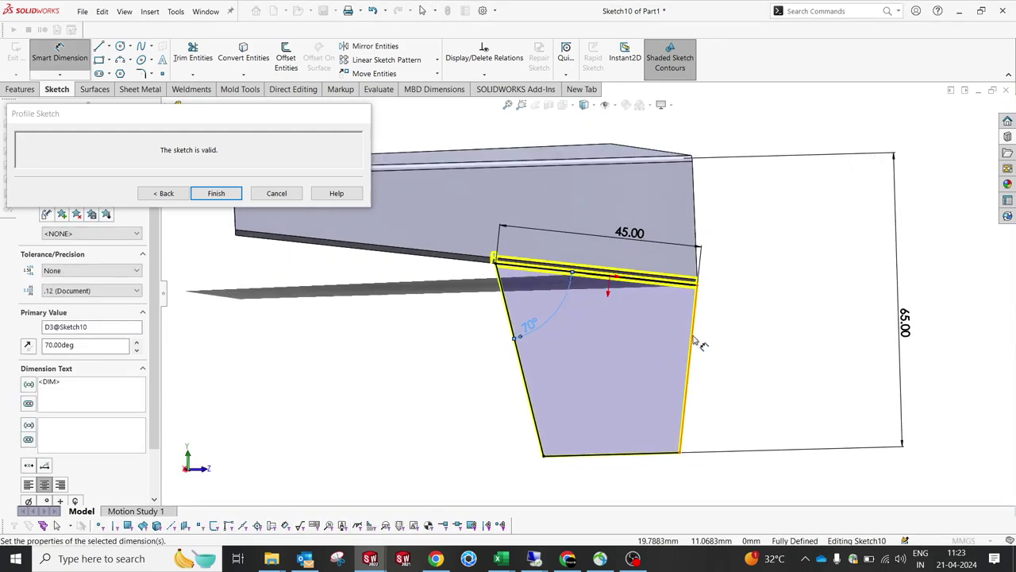
{"action": "middle_click_drag", "start_coordinate": [693, 336], "coordinate": [683, 336]}
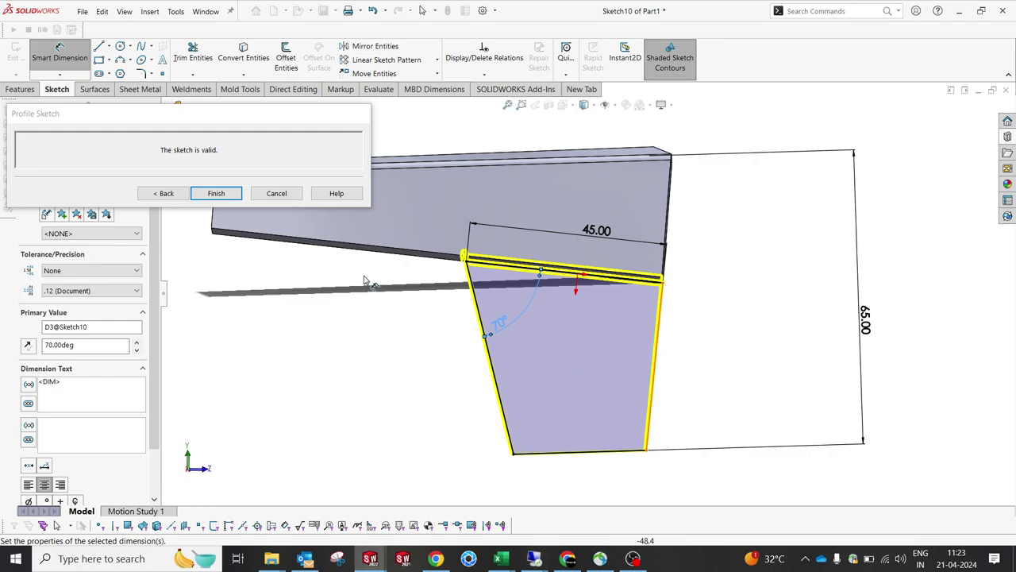
{"action": "left_click", "coordinate": [99, 46]}
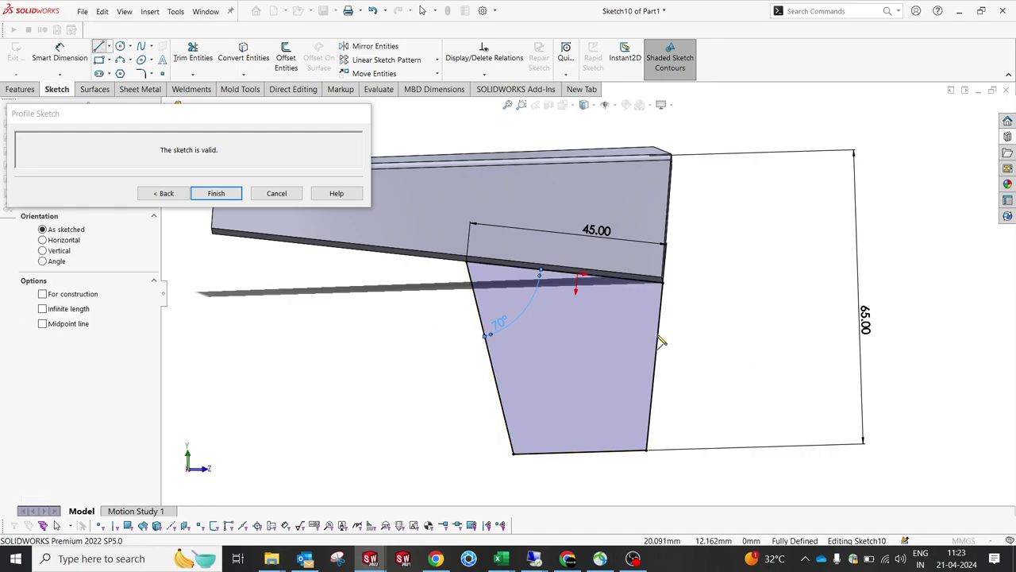
{"action": "left_click", "coordinate": [659, 332]}
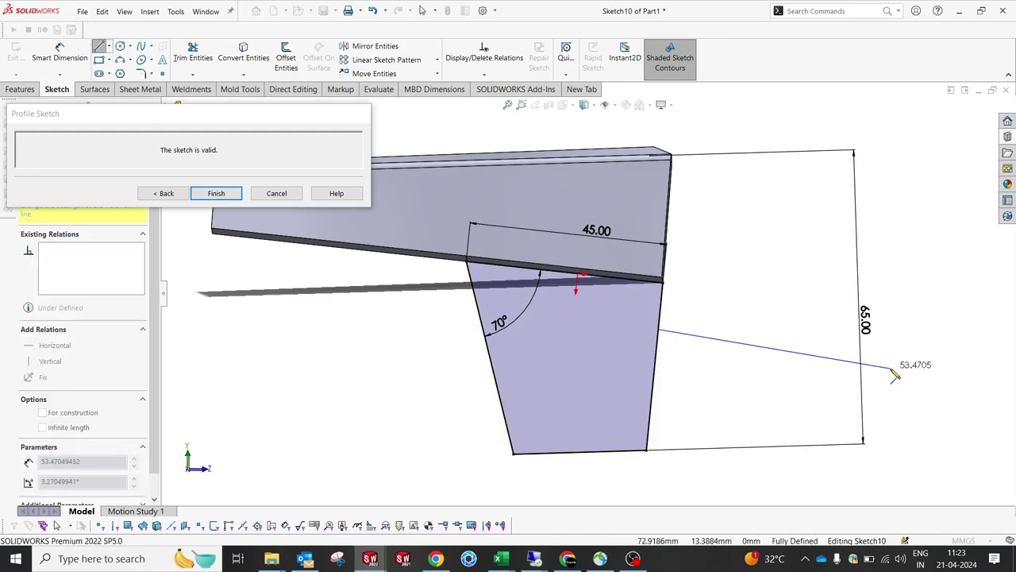
{"action": "left_click", "coordinate": [890, 368]}
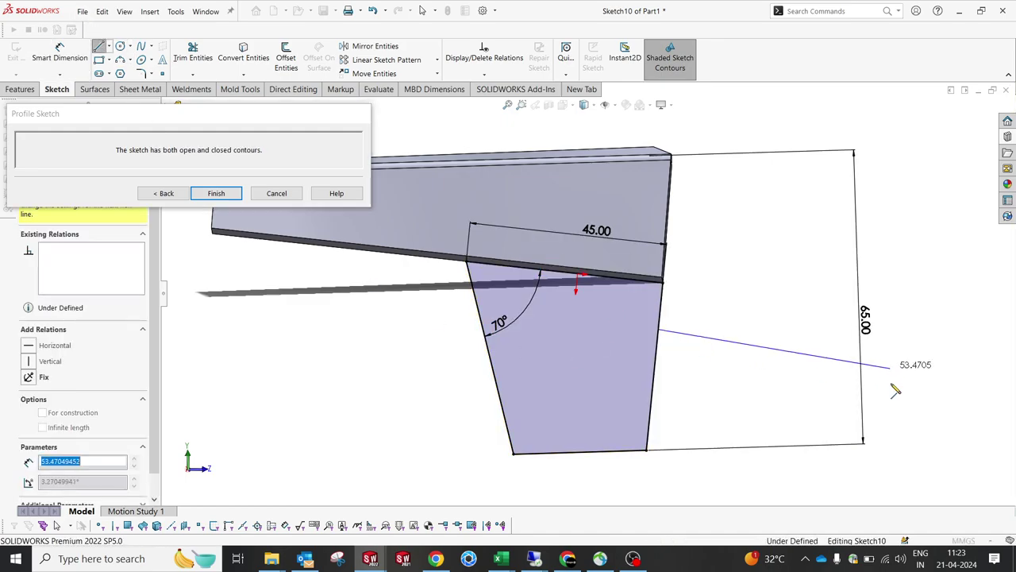
{"action": "left_click", "coordinate": [892, 440]}
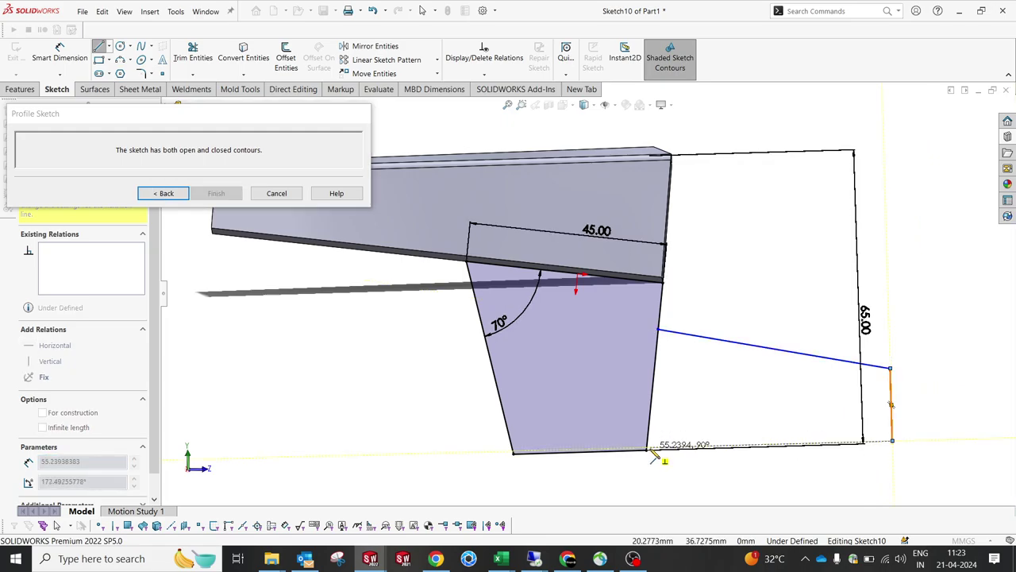
{"action": "key", "text": "Escape"}
Trim away the fixed side line's portion between the new sloping line and the profile's free edge.
{"action": "left_click", "coordinate": [202, 56]}
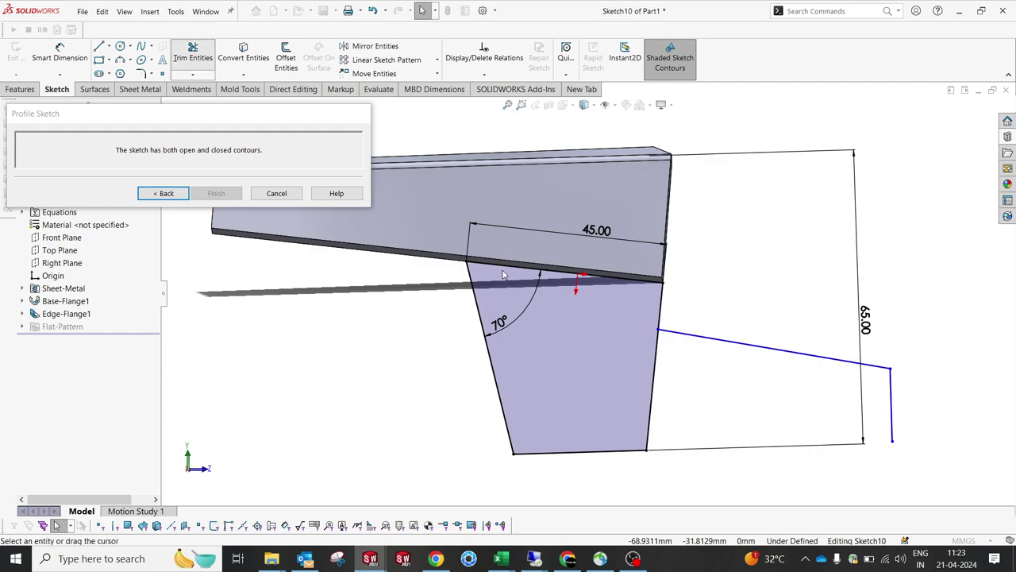
{"action": "left_click", "coordinate": [652, 397]}
{"action": "key", "text": "Escape"}
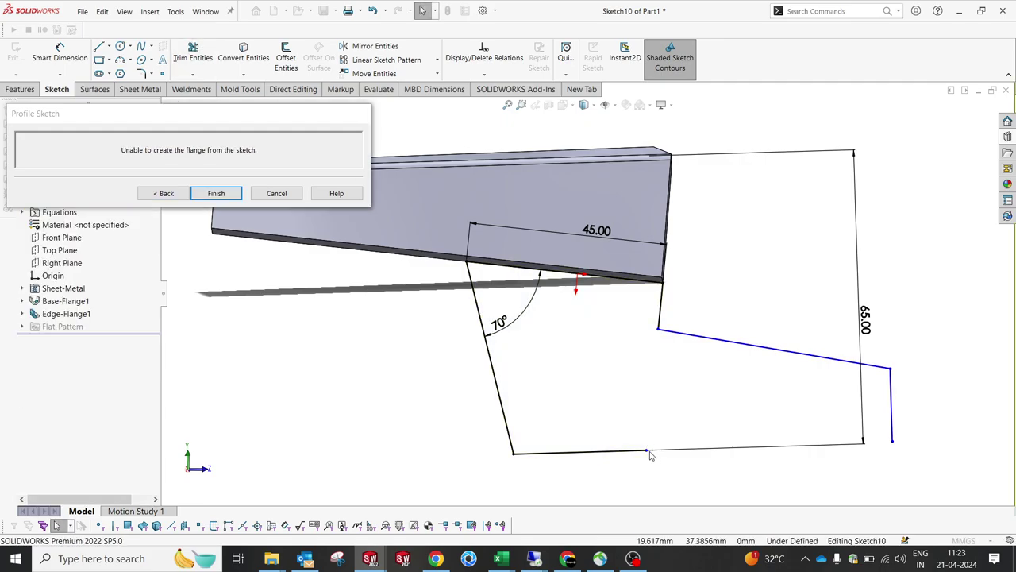
Join the profile's open free edge to the short outer line's end and make those two lines perpendicular.
{"action": "mouse_move", "coordinate": [651, 459]}
{"action": "left_mouse_down"}
{"action": "mouse_move", "coordinate": [920, 462]}
{"action": "mouse_move", "coordinate": [894, 449]}
{"action": "left_mouse_up"}
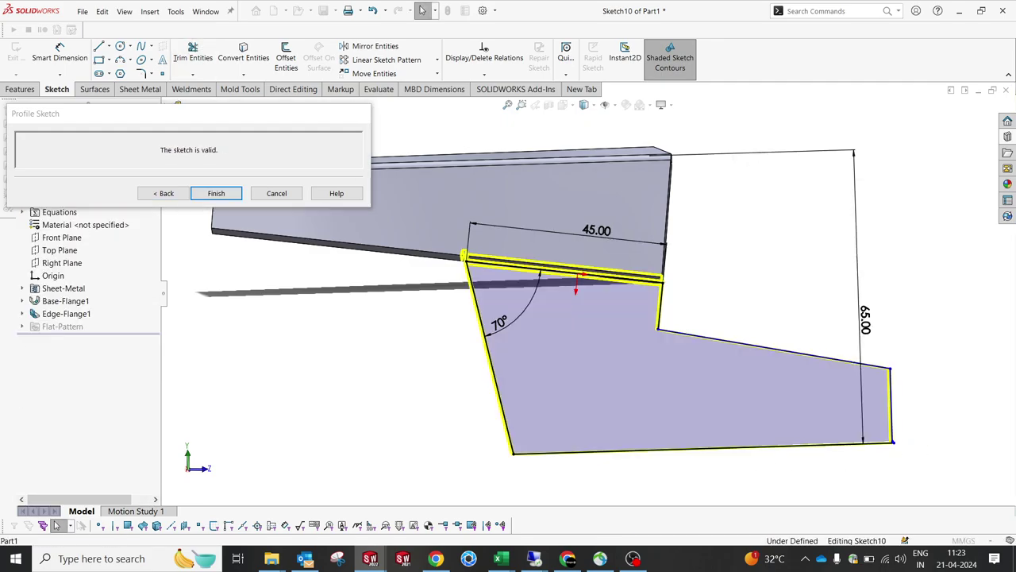
{"action": "left_click", "coordinate": [892, 435]}
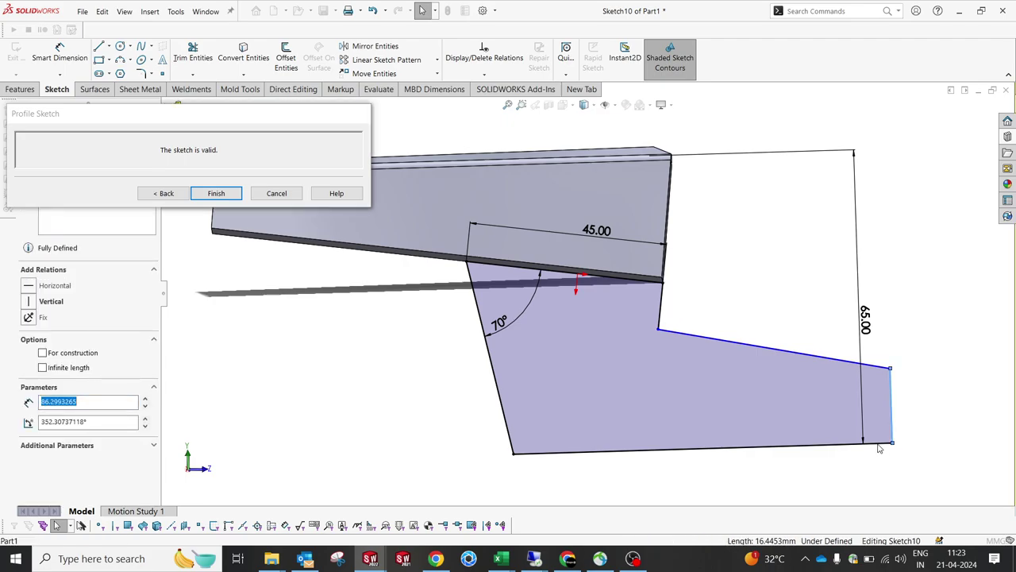
{"action": "left_click", "coordinate": [880, 444], "text": "ctrl"}
{"action": "left_click", "coordinate": [940, 397]}
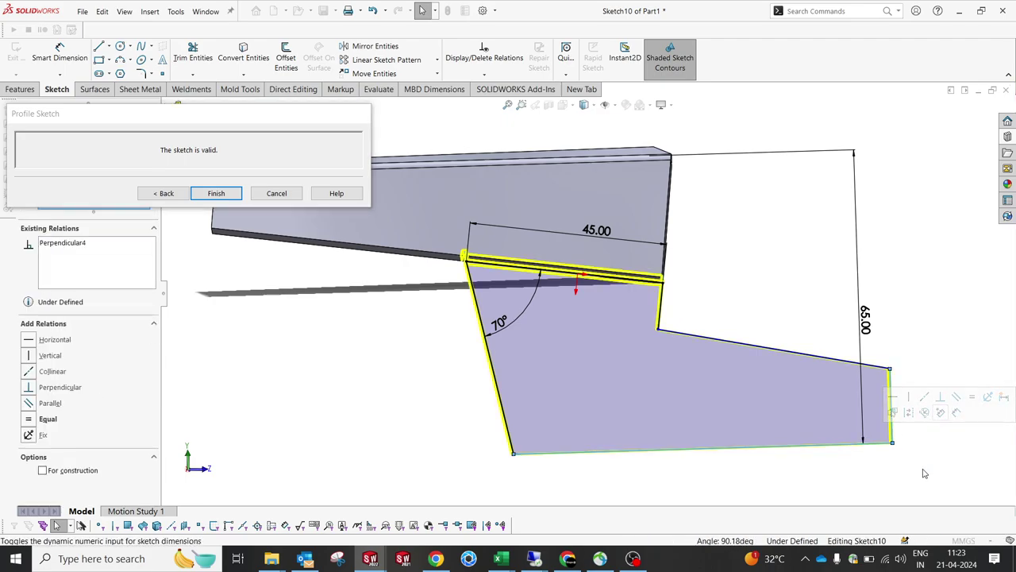
{"action": "left_click", "coordinate": [929, 445]}
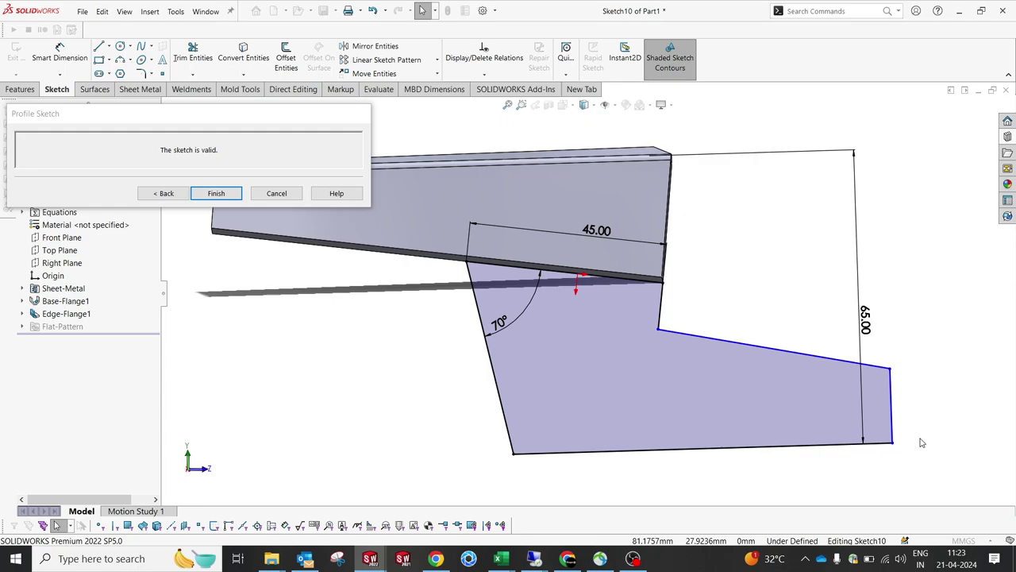
{"action": "right_click_drag", "start_coordinate": [717, 309], "coordinate": [702, 250]}
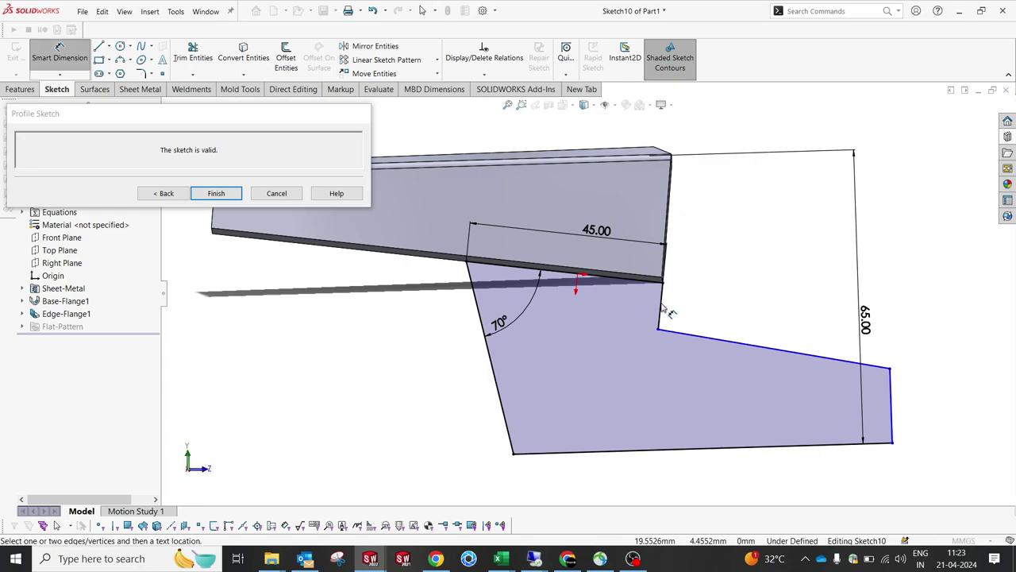
{"action": "scroll", "coordinate": [663, 305], "scroll_direction": "down", "scroll_amount": 2}
{"action": "mouse_move", "coordinate": [664, 305]}
{"action": "middle_mouse_down"}
{"action": "mouse_move", "coordinate": [660, 297]}
{"action": "mouse_move", "coordinate": [664, 307]}
{"action": "middle_mouse_up"}
{"action": "scroll", "coordinate": [664, 306], "scroll_direction": "up", "scroll_amount": 2}
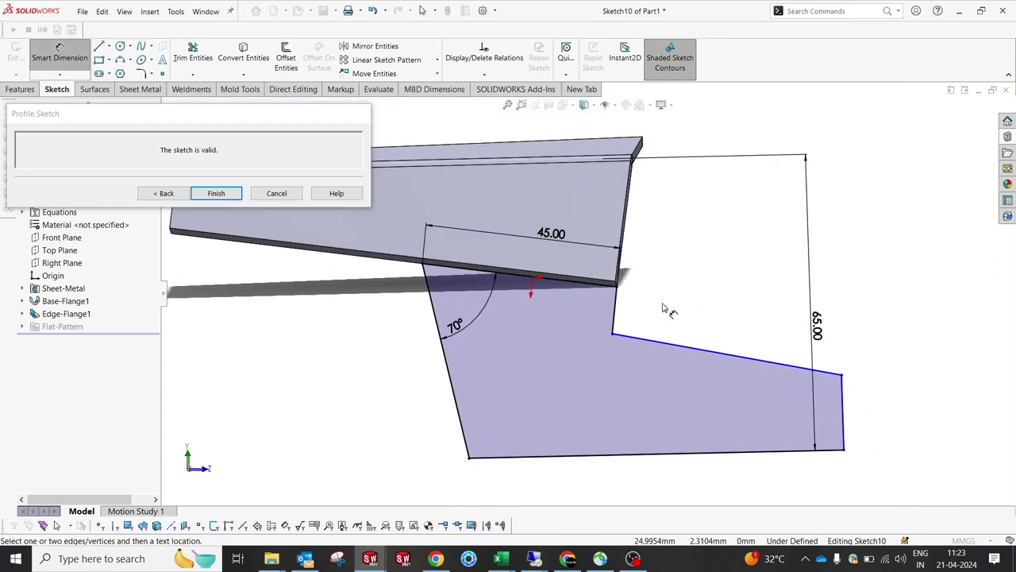
{"action": "key", "text": "Escape"}
Make the short remaining fixed side line parallel to the profile's outer end line.
{"action": "left_click", "coordinate": [623, 303]}
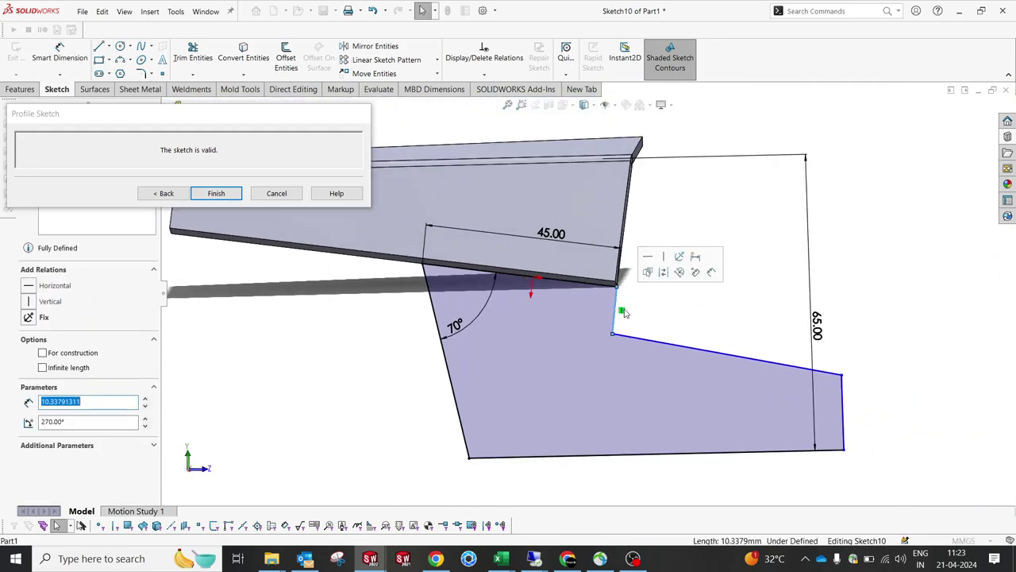
{"action": "key", "text": "Escape"}
{"action": "left_click", "coordinate": [624, 312]}
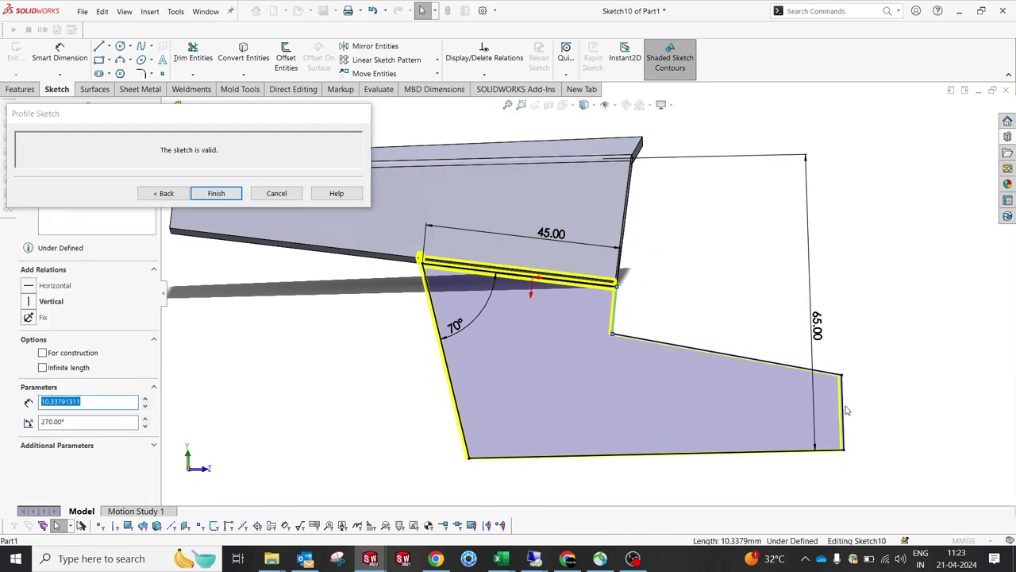
{"action": "left_click", "coordinate": [826, 370], "text": "ctrl"}
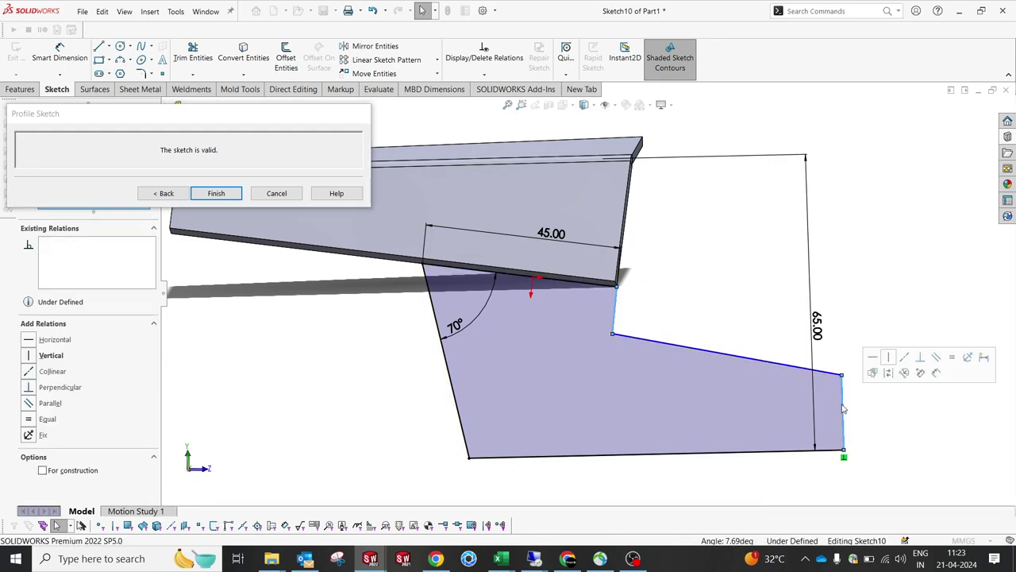
{"action": "left_click", "coordinate": [938, 360]}
{"action": "left_click", "coordinate": [693, 313]}
Dimension the angle between the short fixed side line and the sloping line as 70°.
{"action": "right_click_drag", "start_coordinate": [687, 291], "coordinate": [686, 246]}
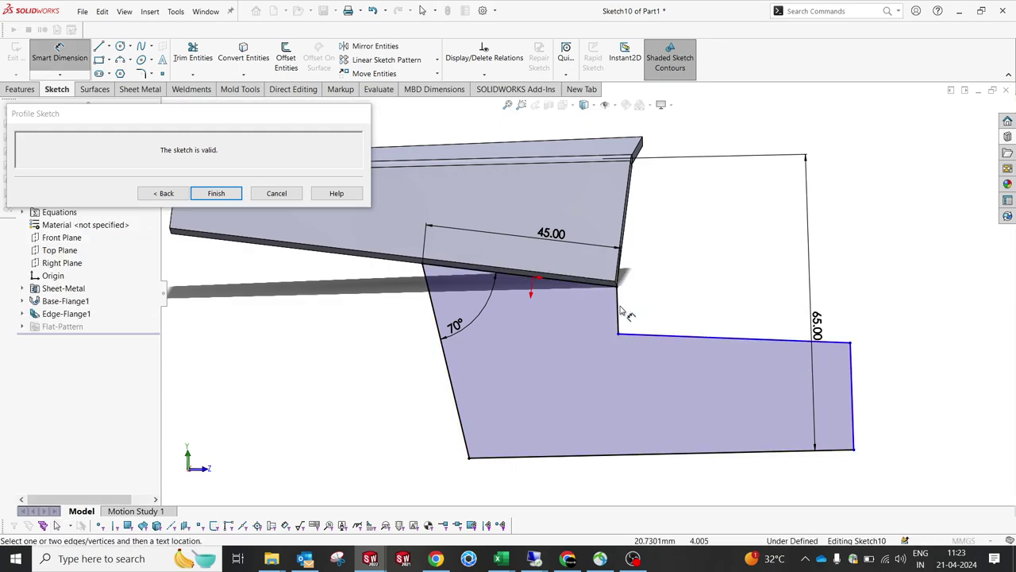
{"action": "left_click", "coordinate": [619, 309]}
{"action": "left_click", "coordinate": [651, 336]}
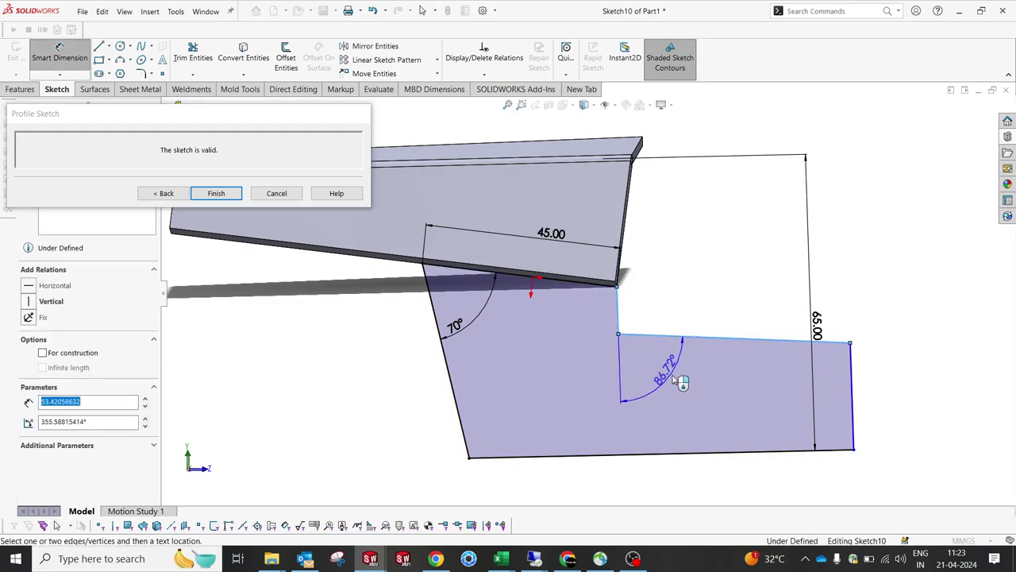
{"action": "left_click", "coordinate": [675, 379]}
{"action": "type", "text": "70"}
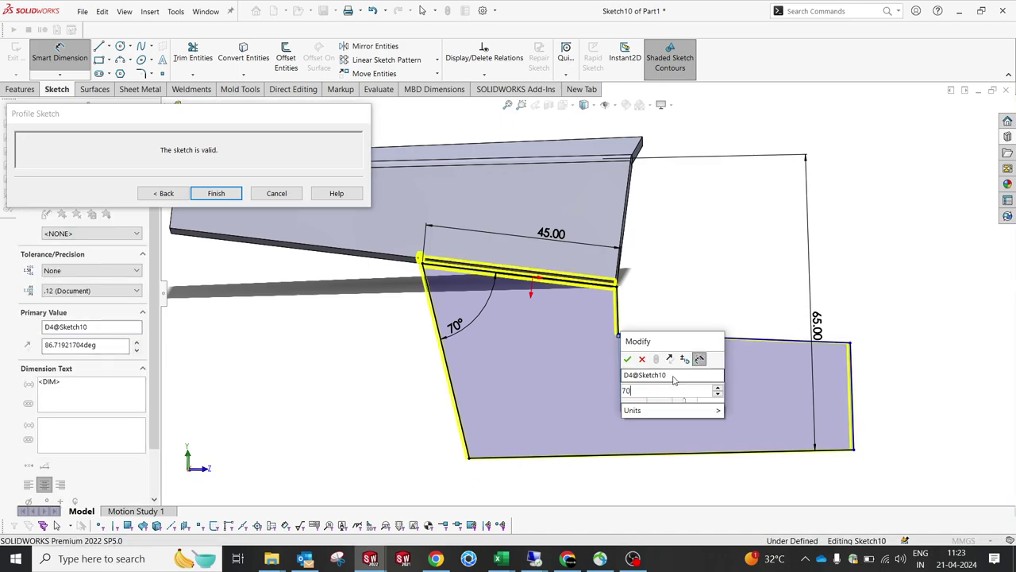
{"action": "key", "text": "Return"}
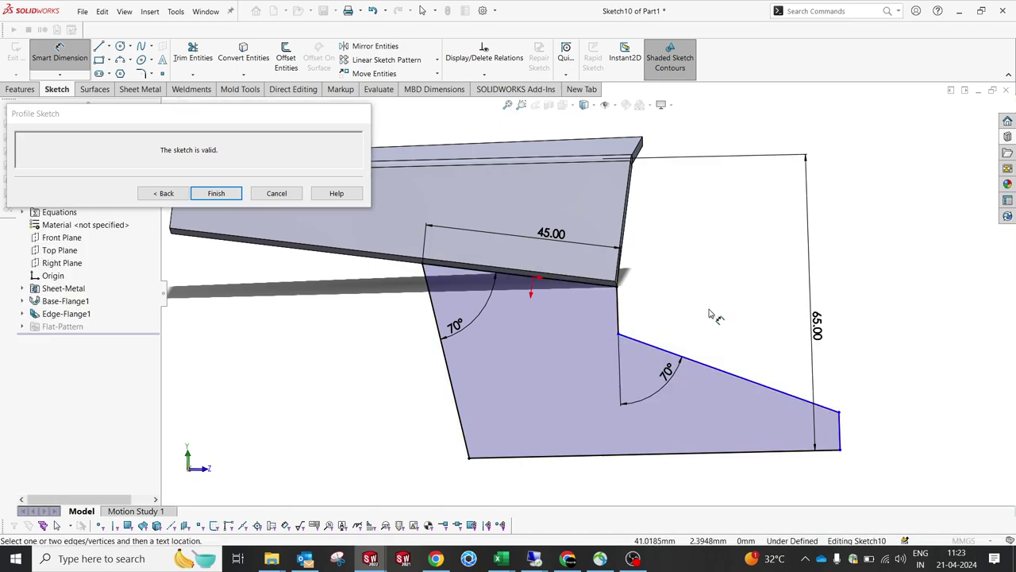
Dimension the profile's outer end line as 15 mm.
{"action": "left_click", "coordinate": [839, 425]}
{"action": "left_click", "coordinate": [876, 365]}
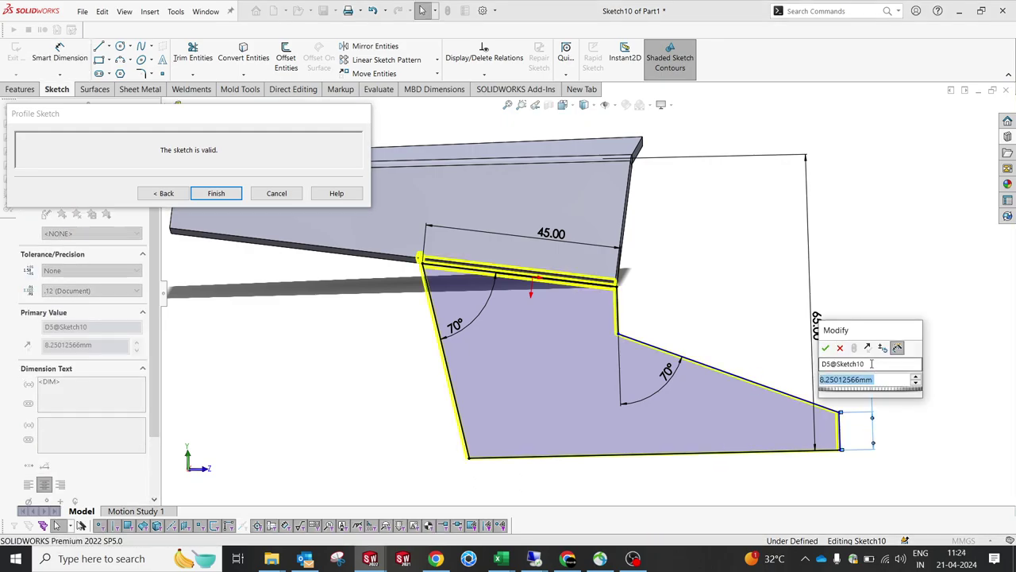
{"action": "type", "text": "15"}
{"action": "key", "text": "Return"}
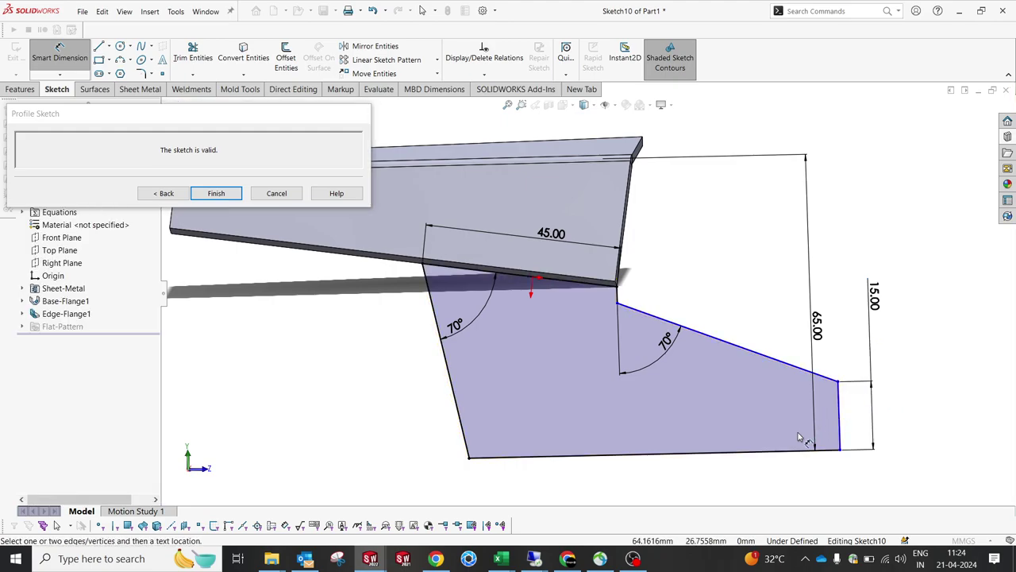
{"action": "left_click", "coordinate": [780, 457]}
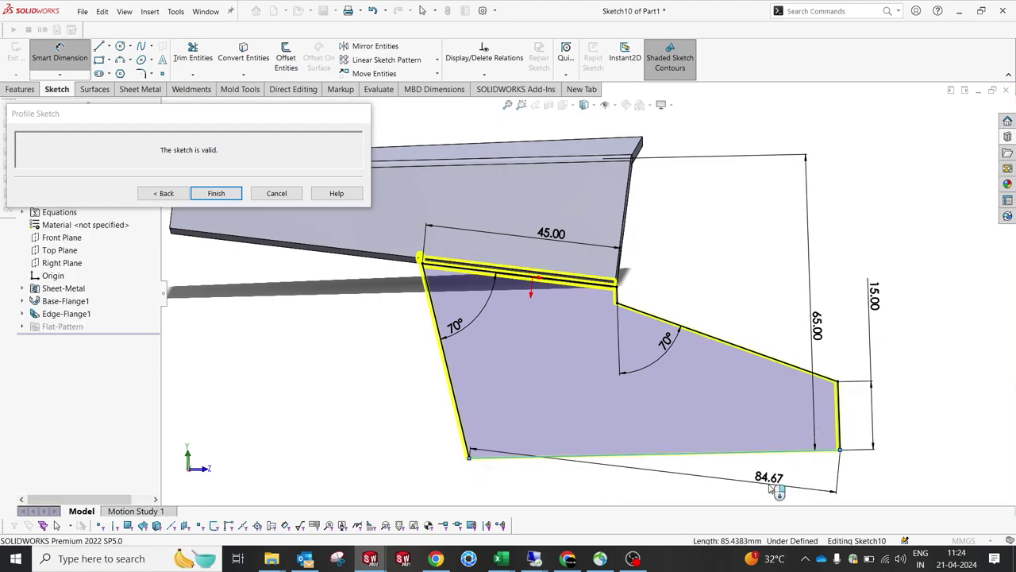
{"action": "left_click", "coordinate": [770, 486]}
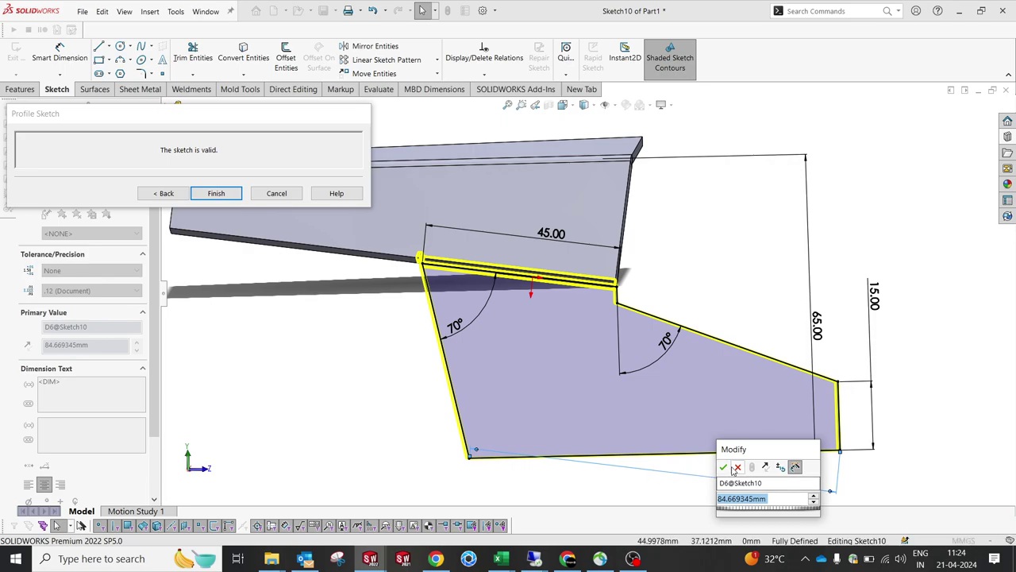
{"action": "left_click", "coordinate": [737, 468]}
{"action": "key", "text": "ctrl+z"}
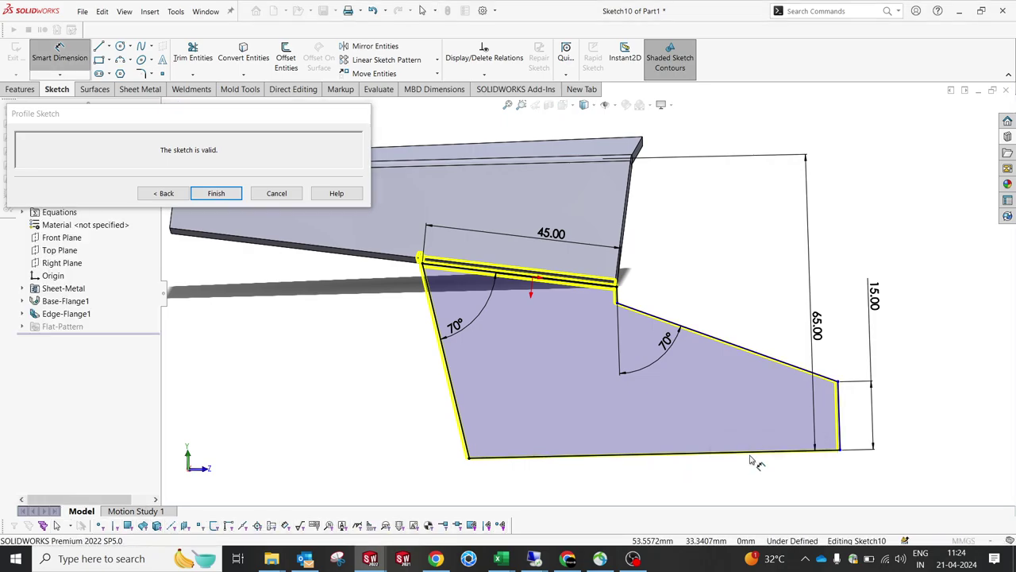
Dimension the profile's long free edge as 80 mm and place the dimension clear of the outline.
{"action": "left_click", "coordinate": [751, 457]}
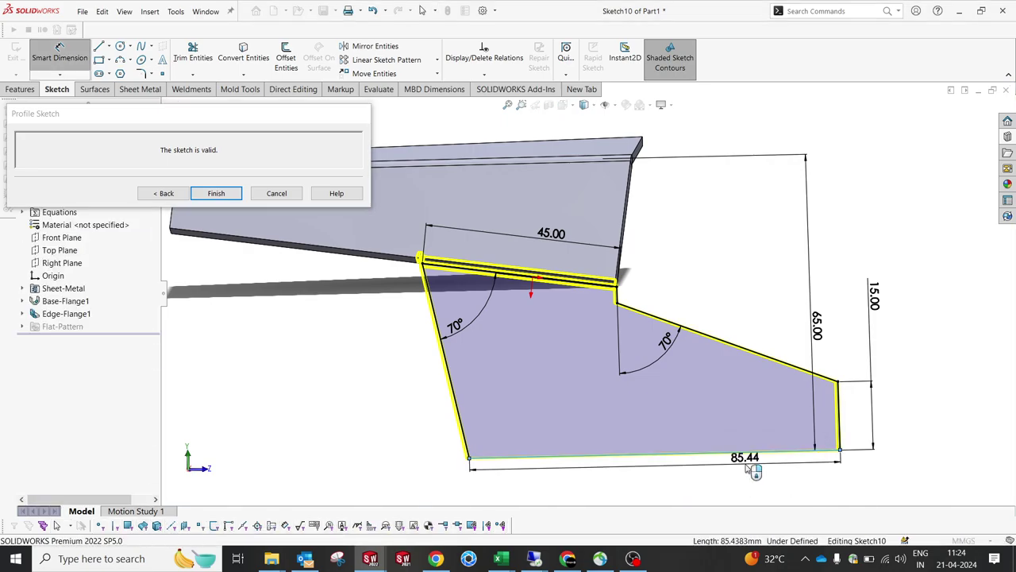
{"action": "left_click", "coordinate": [751, 468]}
{"action": "key", "text": "Return"}
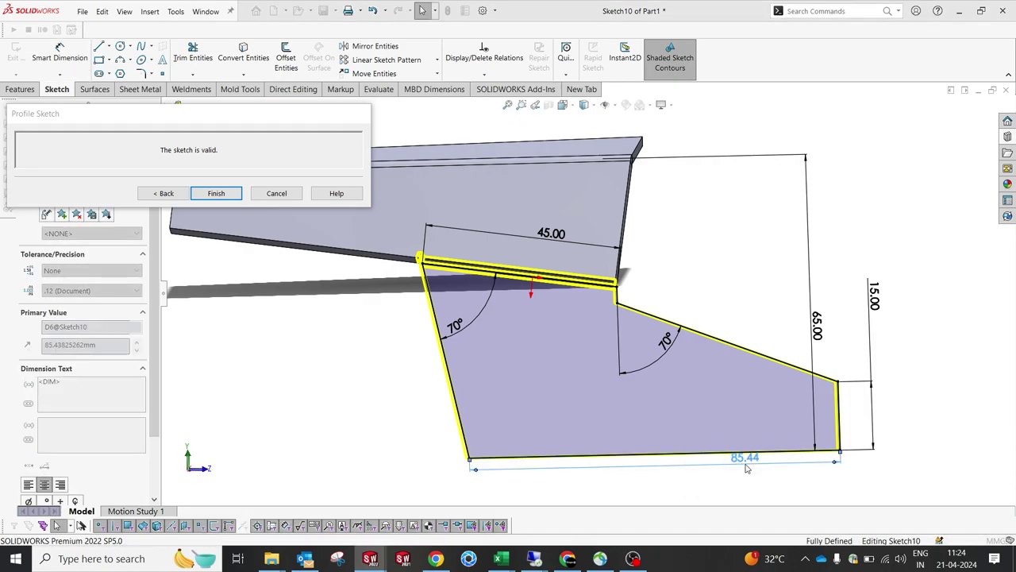
{"action": "left_click", "coordinate": [710, 293]}
{"action": "scroll", "coordinate": [687, 409], "scroll_direction": "up", "scroll_amount": 3}
{"action": "key", "text": "Escape"}
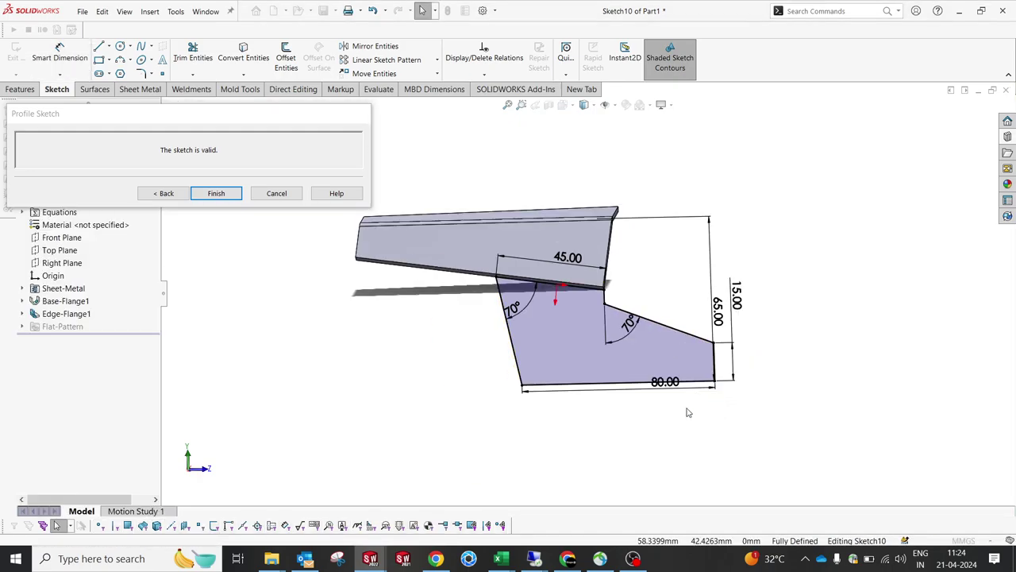
{"action": "left_click_drag", "start_coordinate": [671, 390], "coordinate": [670, 426]}
{"action": "scroll", "coordinate": [599, 326], "scroll_direction": "down", "scroll_amount": 2}
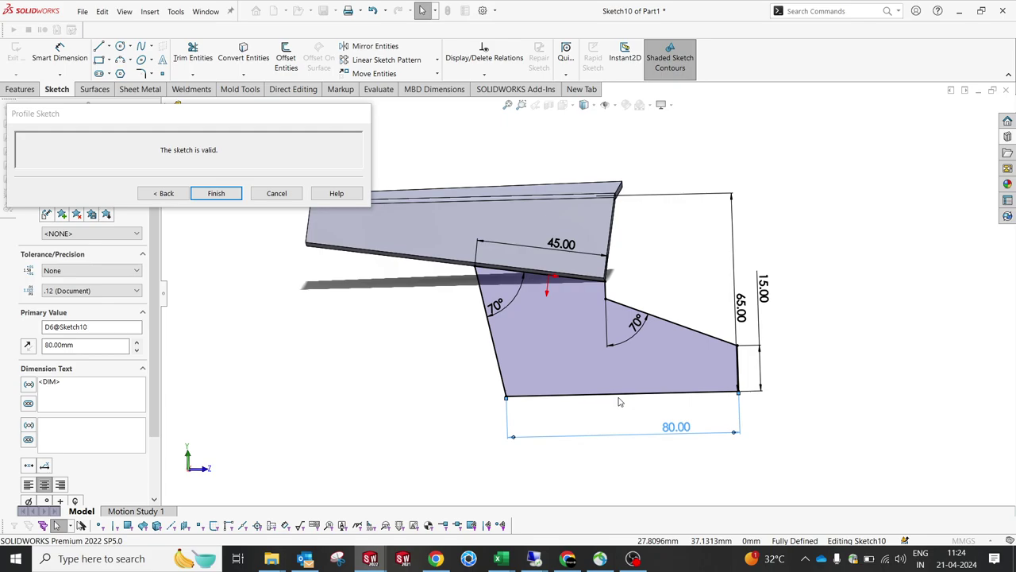
Finish the profile sketch to create the edge flange, and inspect its bend relief and overall shape.
{"action": "left_click", "coordinate": [216, 194]}
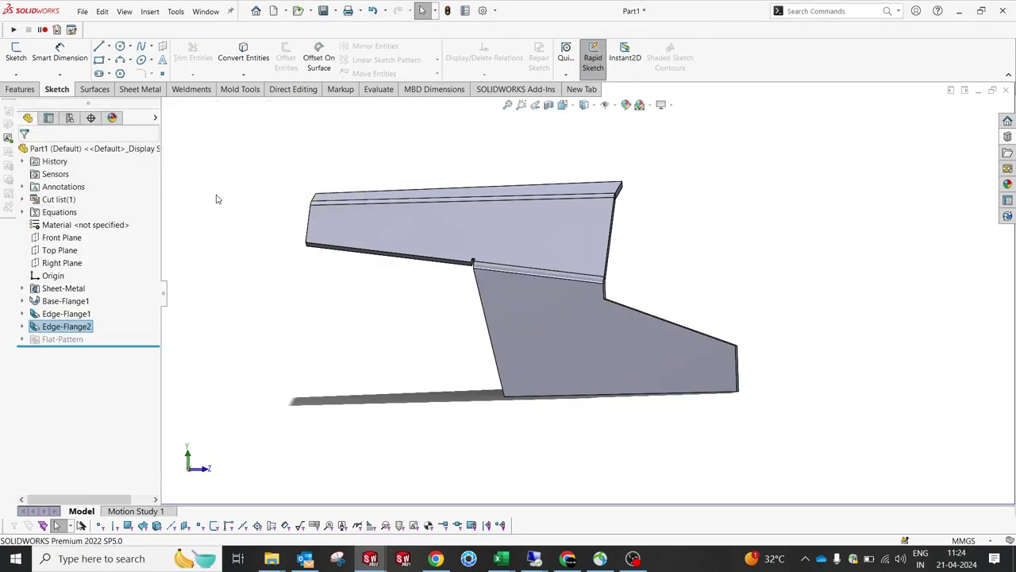
{"action": "scroll", "coordinate": [467, 271], "scroll_direction": "down", "scroll_amount": 5}
{"action": "scroll", "coordinate": [465, 267], "scroll_direction": "down", "scroll_amount": 2}
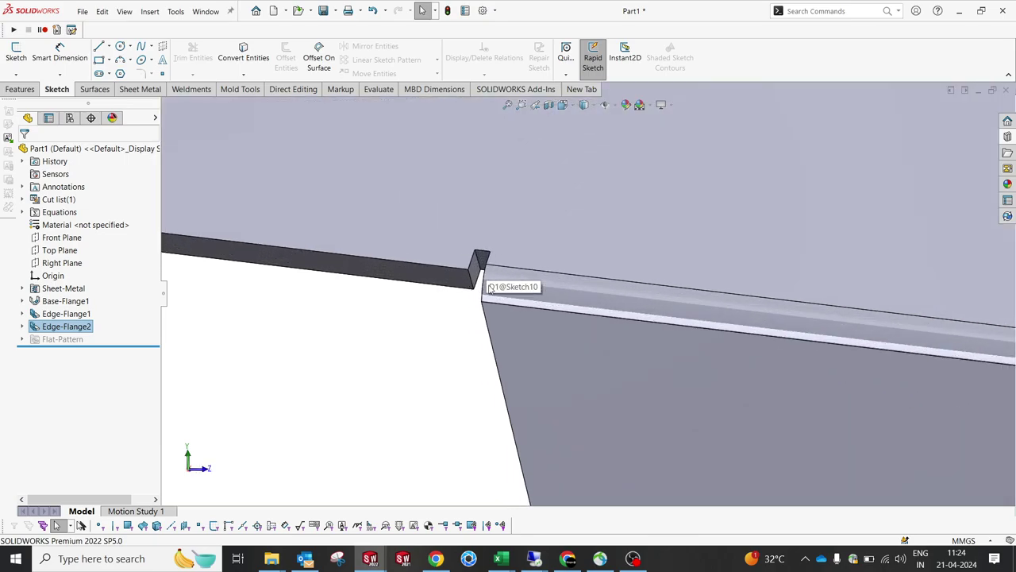
{"action": "scroll", "coordinate": [467, 302], "scroll_direction": "up", "scroll_amount": 10}
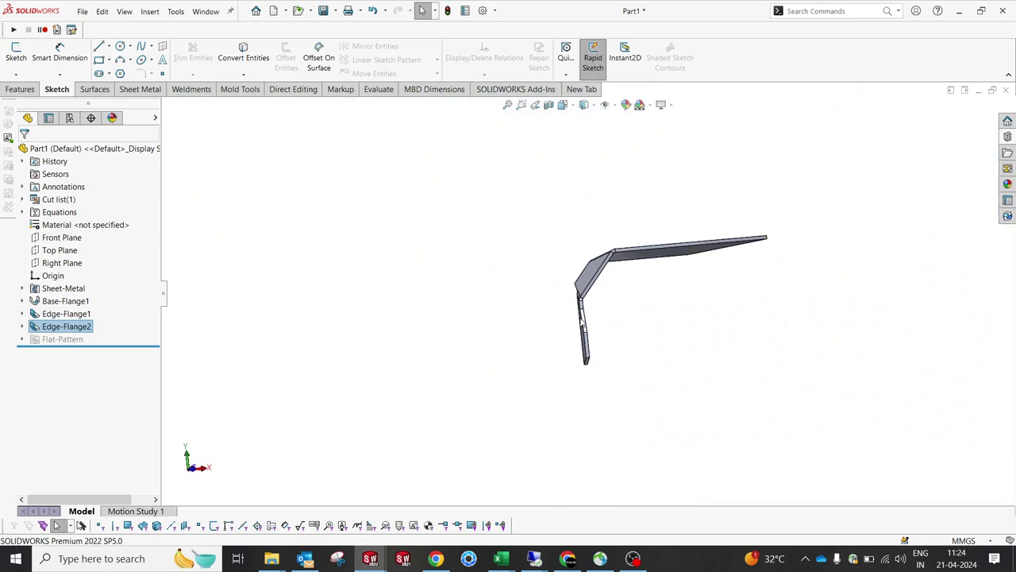
{"action": "middle_click_drag", "start_coordinate": [580, 317], "coordinate": [633, 334]}
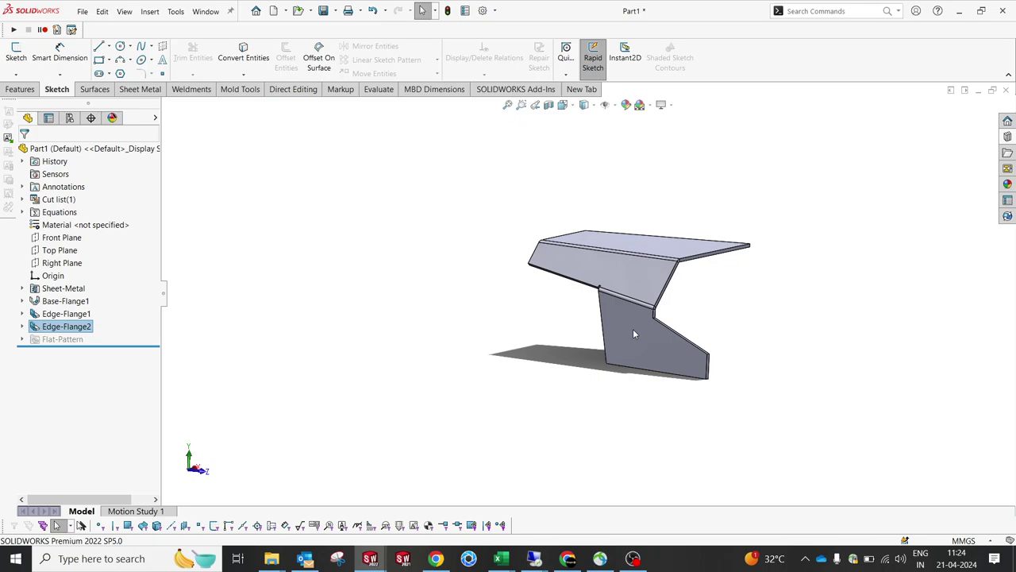
{"action": "scroll", "coordinate": [691, 357], "scroll_direction": "down", "scroll_amount": 4}
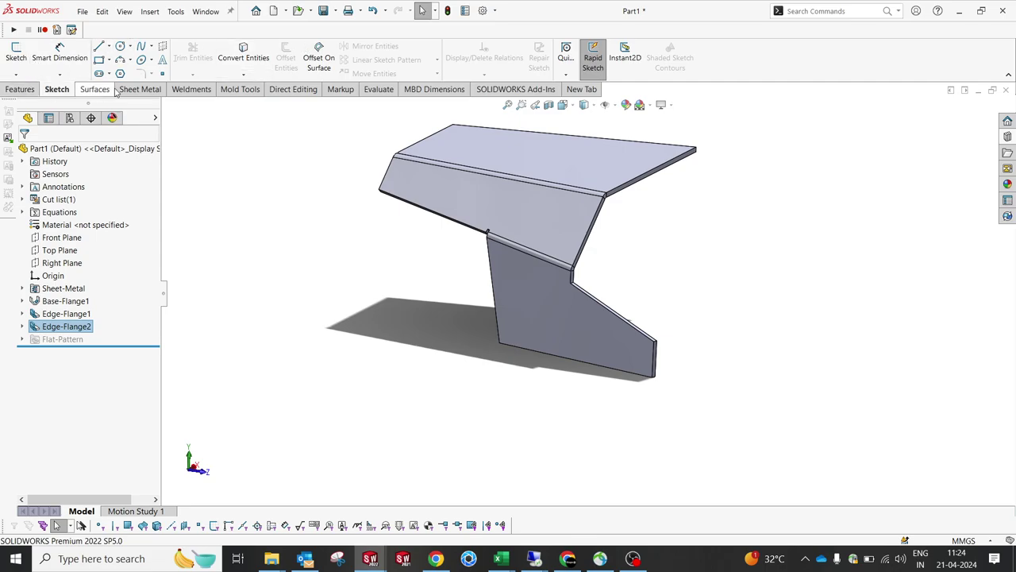
Start an edge flange on the short outer end edge of the lower flange, extending it outward 81 mm.
{"action": "left_click", "coordinate": [20, 88]}
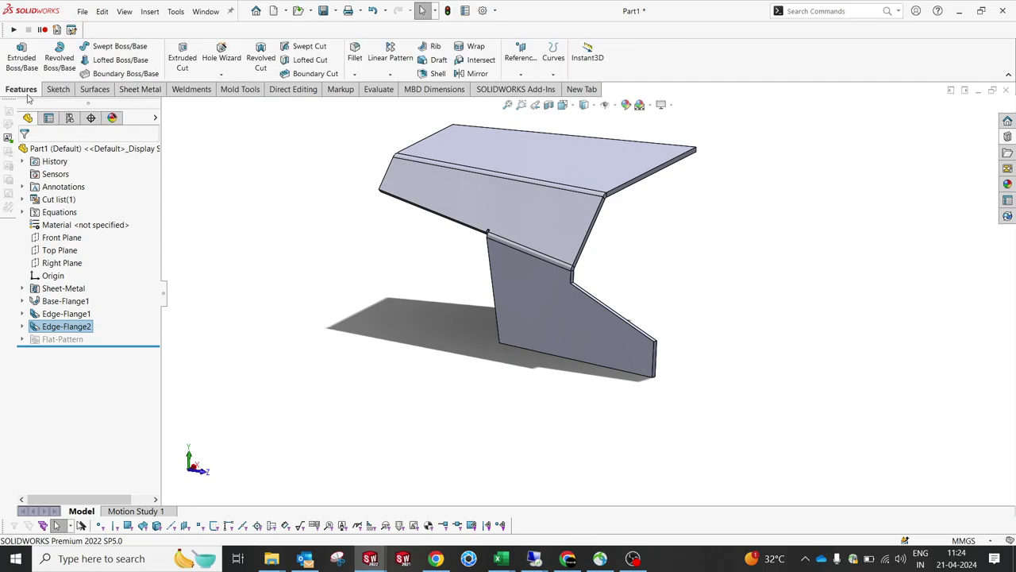
{"action": "left_click", "coordinate": [148, 89]}
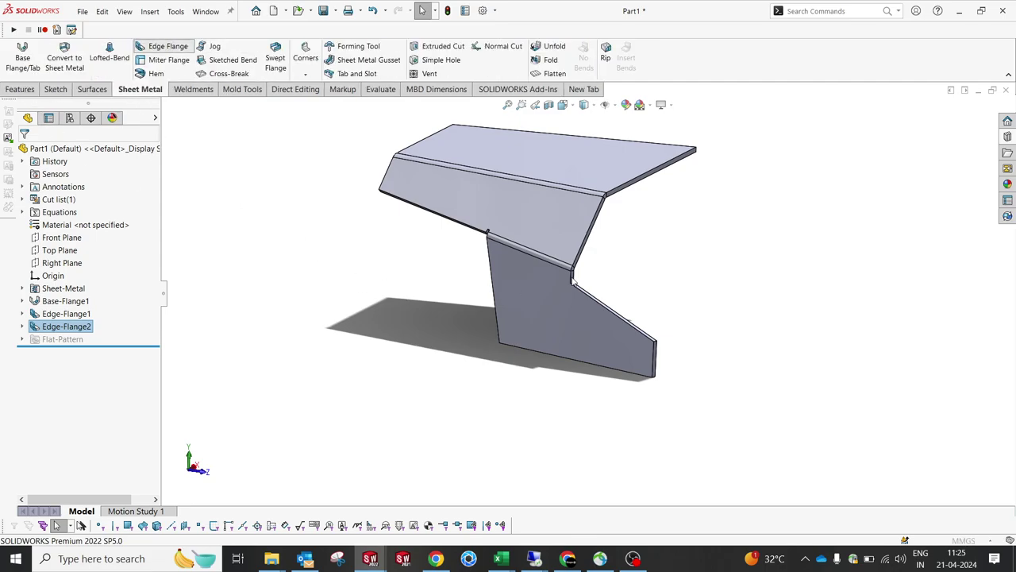
{"action": "left_click", "coordinate": [168, 46]}
{"action": "left_click", "coordinate": [653, 357]}
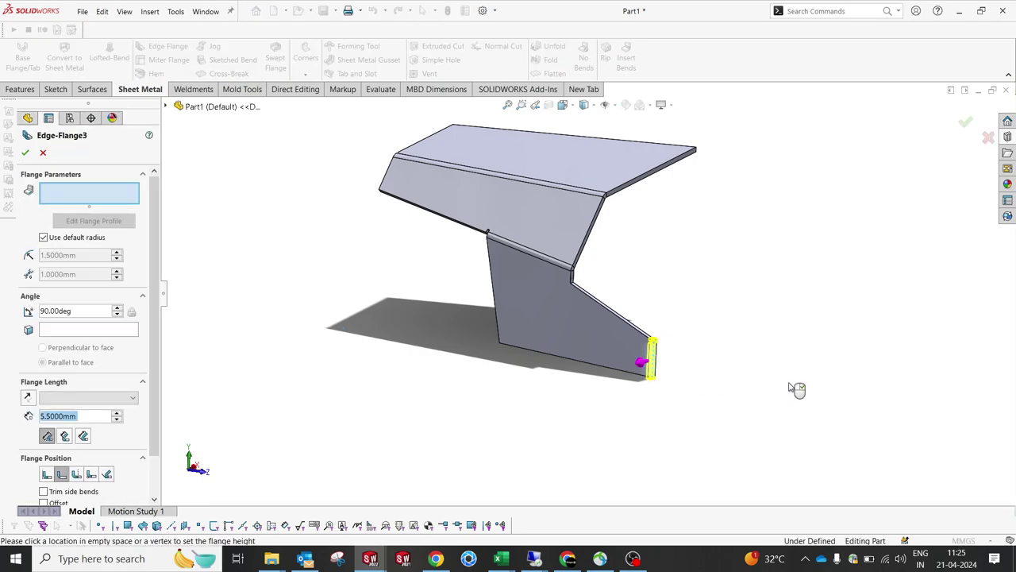
{"action": "left_click", "coordinate": [790, 371]}
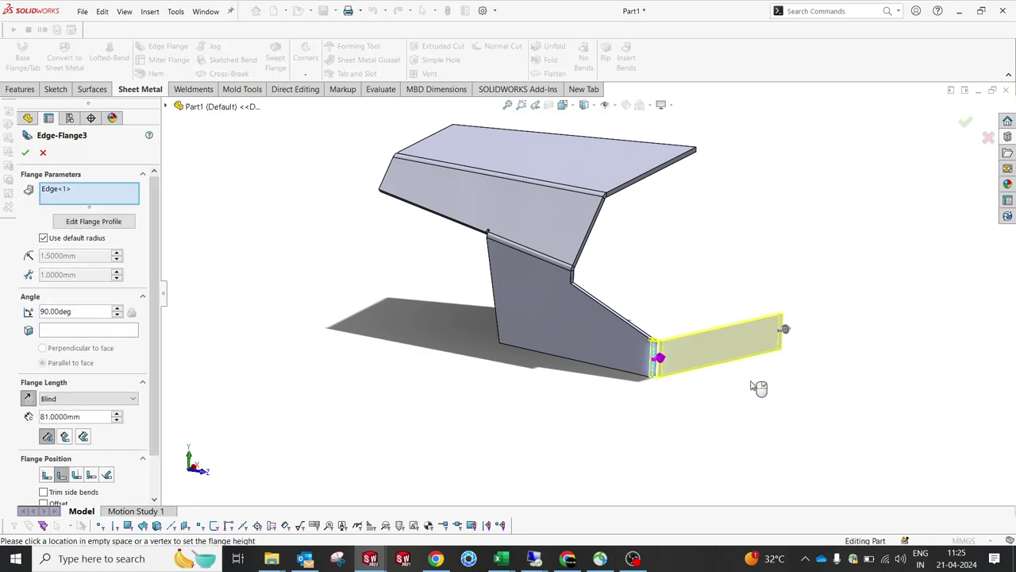
Try a 30° angle for the new edge flange, and set its angle to 20° instead.
{"action": "middle_click_drag", "start_coordinate": [758, 387], "coordinate": [747, 451]}
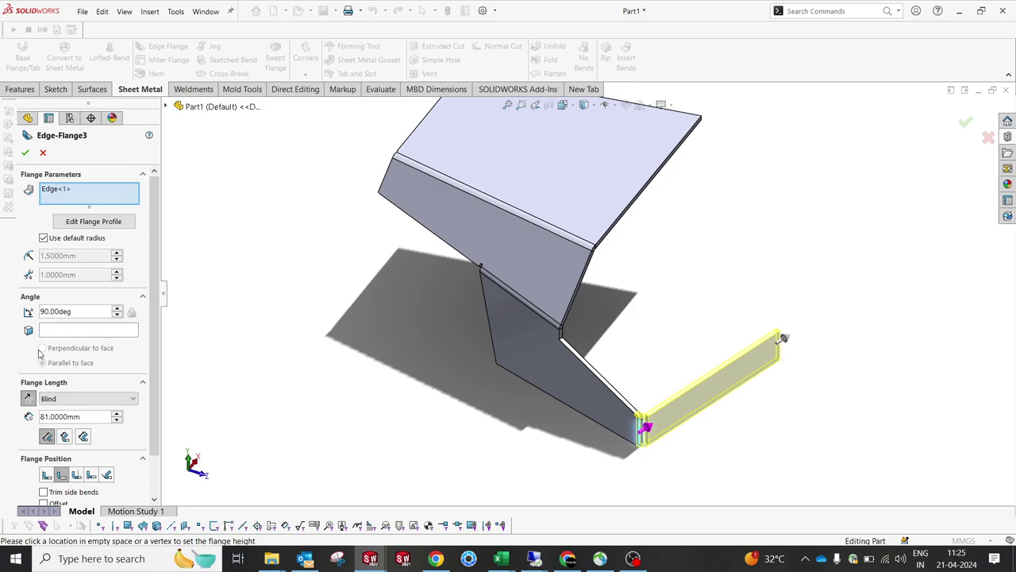
{"action": "left_click", "coordinate": [91, 311]}
{"action": "type", "text": "30"}
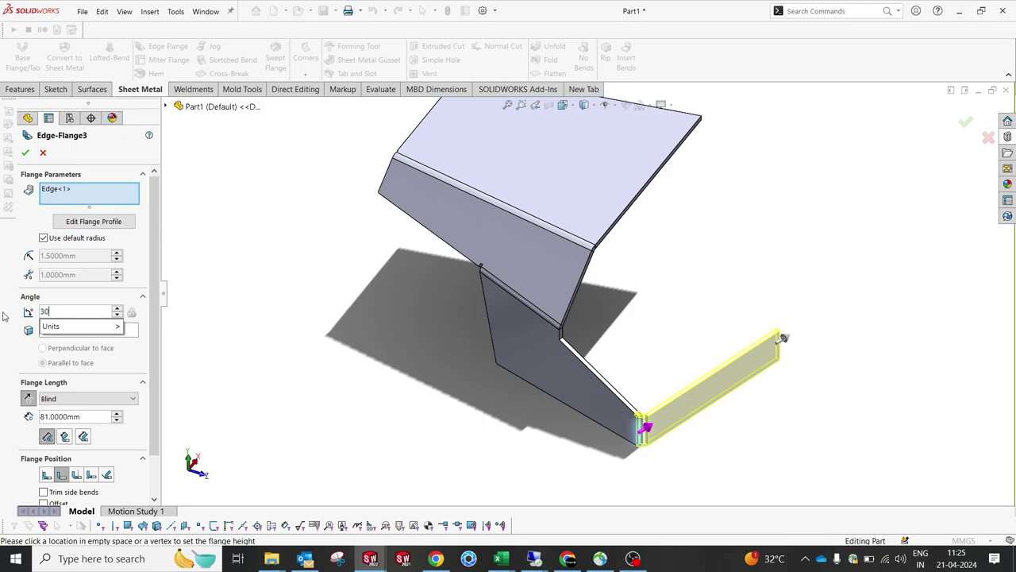
{"action": "key", "text": "Return"}
{"action": "type", "text": "20"}
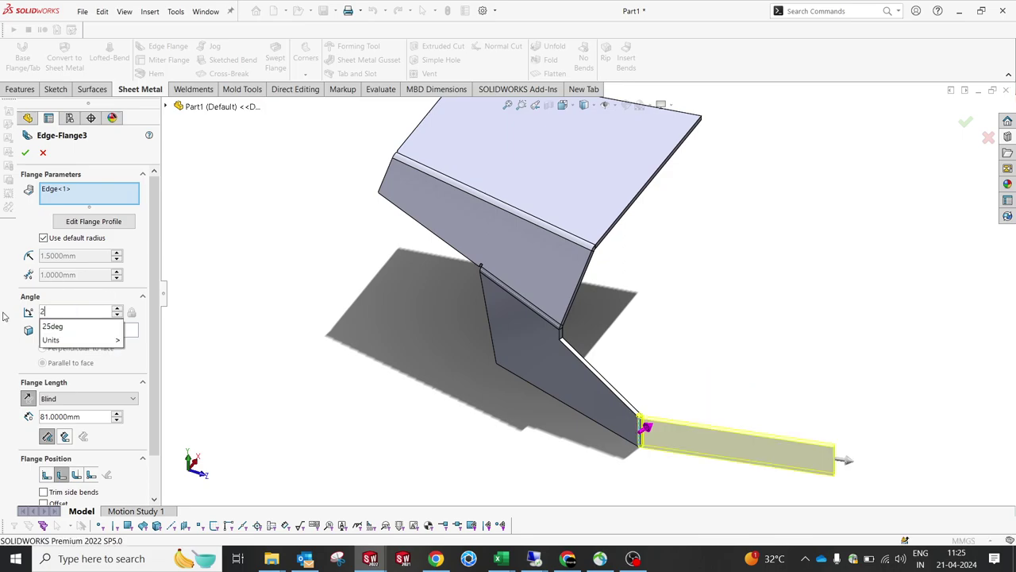
{"action": "key", "text": "Return"}
{"action": "scroll", "coordinate": [654, 370], "scroll_direction": "up", "scroll_amount": 4}
{"action": "middle_click_drag", "start_coordinate": [653, 370], "coordinate": [672, 281]}
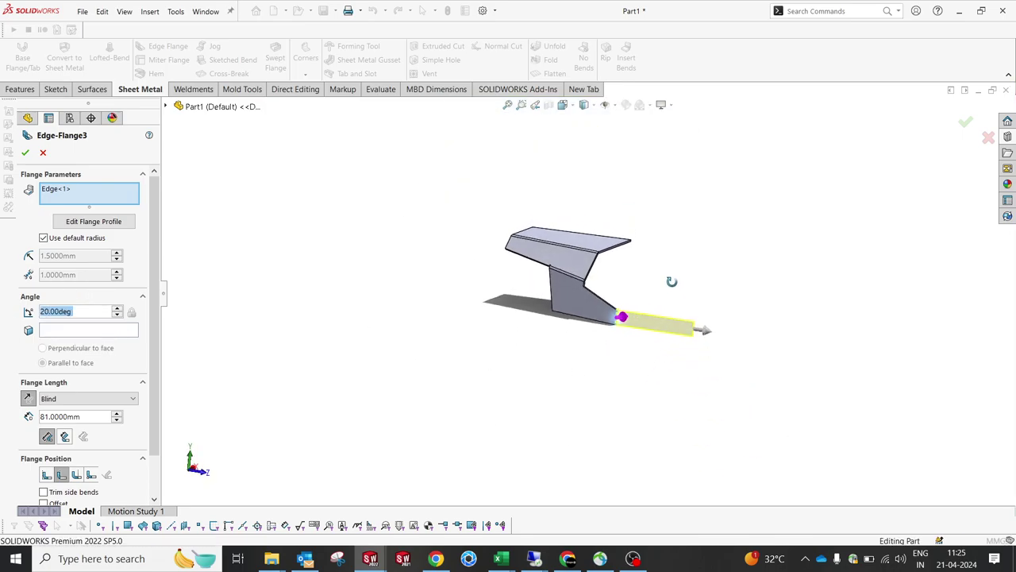
Edit the new flange's profile and draw a vertical centerline about 87 mm long from the bend edge's midpoint past the free end.
{"action": "scroll", "coordinate": [654, 330], "scroll_direction": "down", "scroll_amount": 5}
{"action": "middle_click_drag", "start_coordinate": [633, 333], "coordinate": [635, 339]}
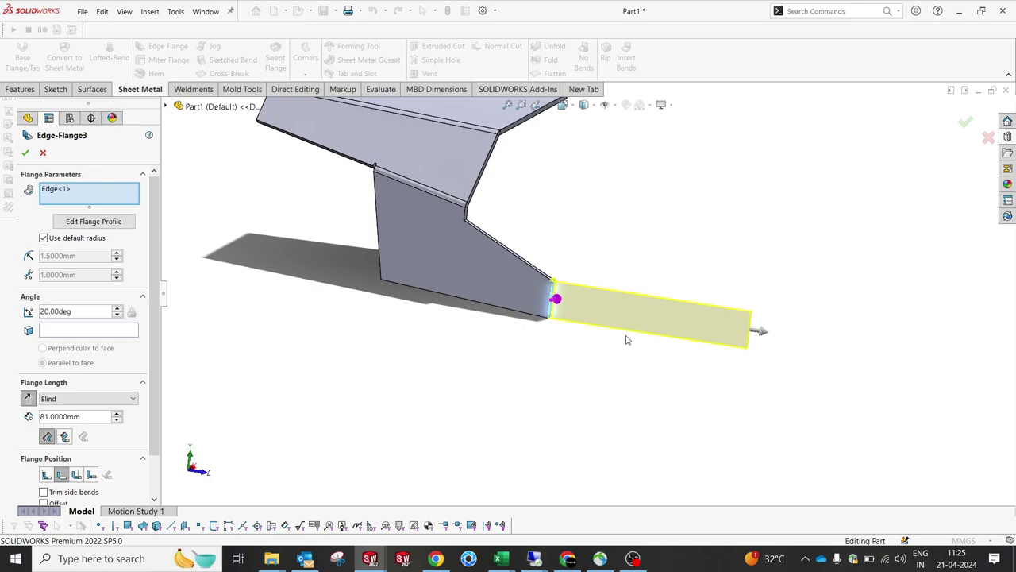
{"action": "left_click", "coordinate": [78, 222]}
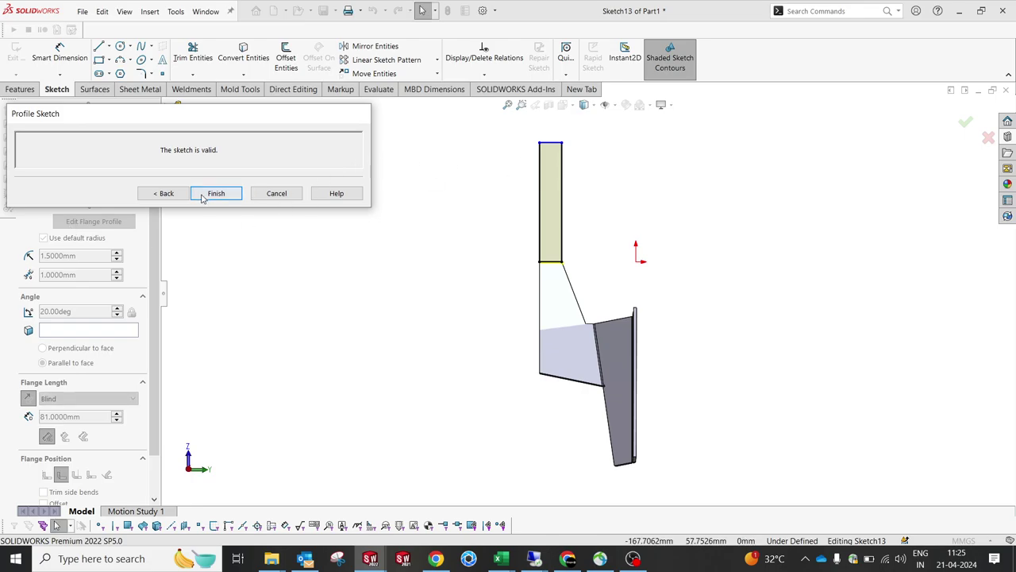
{"action": "scroll", "coordinate": [562, 160], "scroll_direction": "down", "scroll_amount": 3}
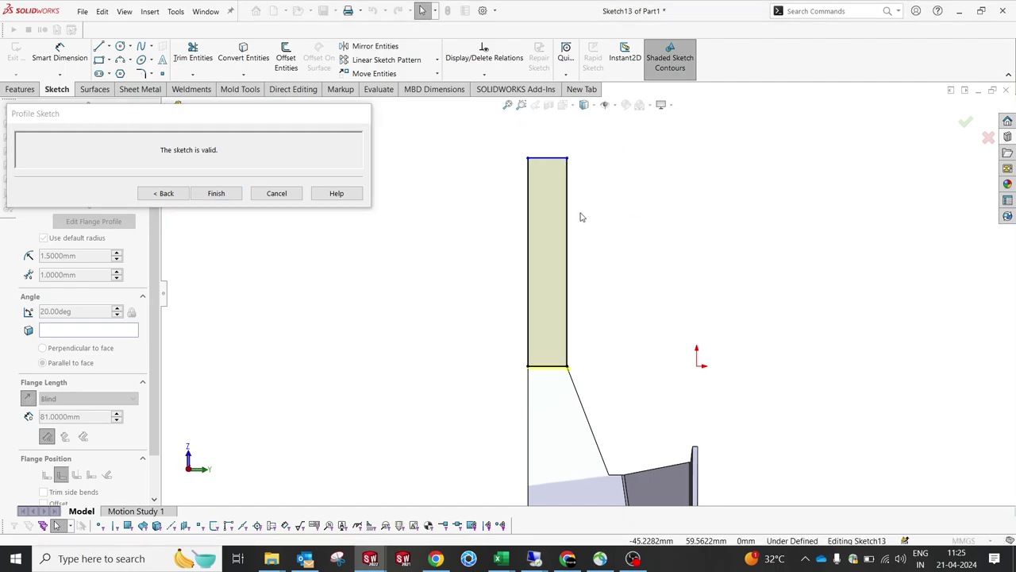
{"action": "key", "text": "Escape"}
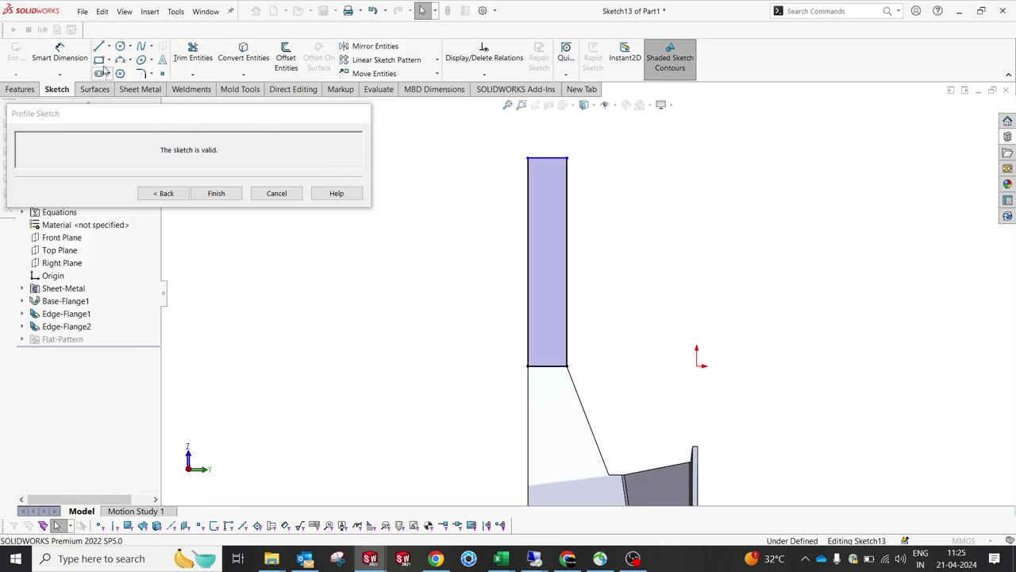
{"action": "left_click", "coordinate": [110, 46]}
{"action": "left_click", "coordinate": [143, 71]}
{"action": "left_click", "coordinate": [547, 366]}
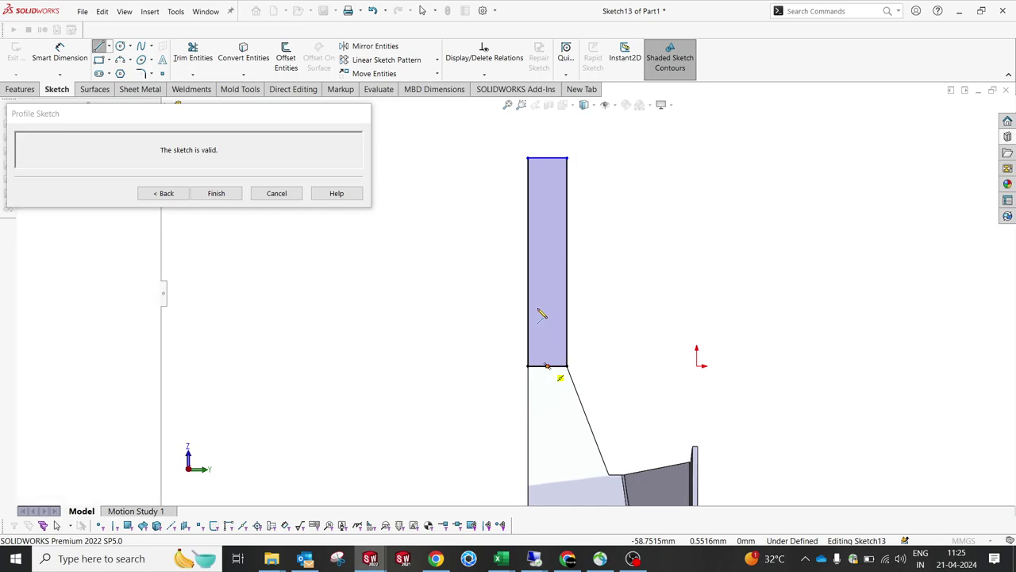
{"action": "left_click", "coordinate": [547, 141]}
{"action": "key", "text": "Escape"}
Remove the constraints on both long sides of the flange profile and pull a free-end corner inward to narrow the tip.
{"action": "left_click", "coordinate": [530, 251]}
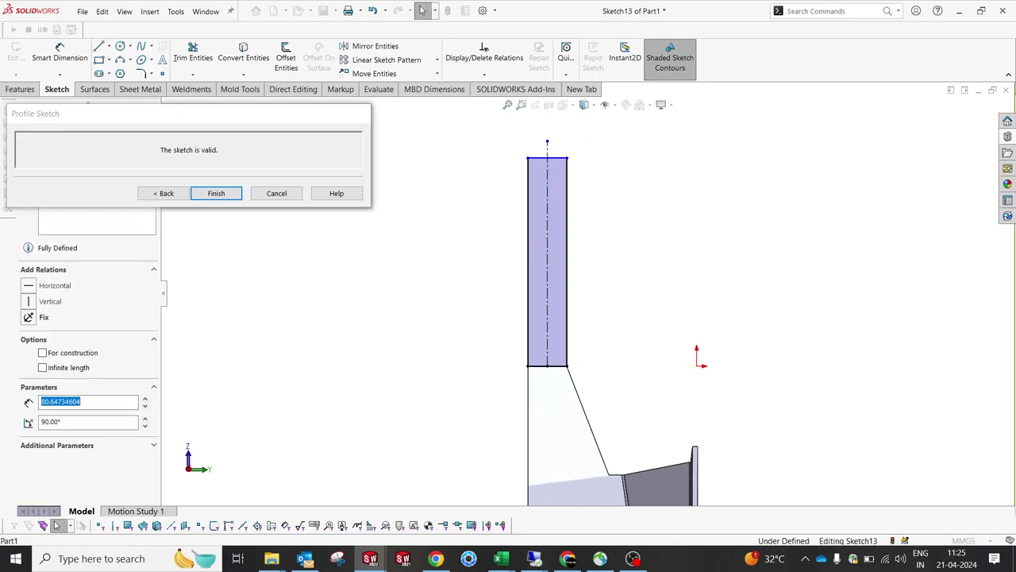
{"action": "left_click", "coordinate": [535, 262]}
{"action": "key", "text": "Delete"}
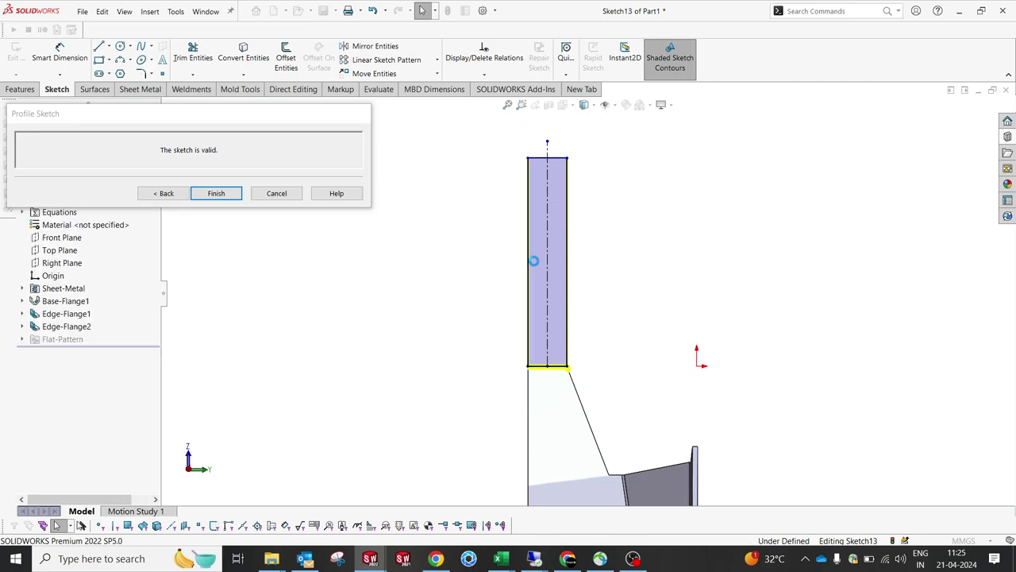
{"action": "left_click", "coordinate": [567, 258]}
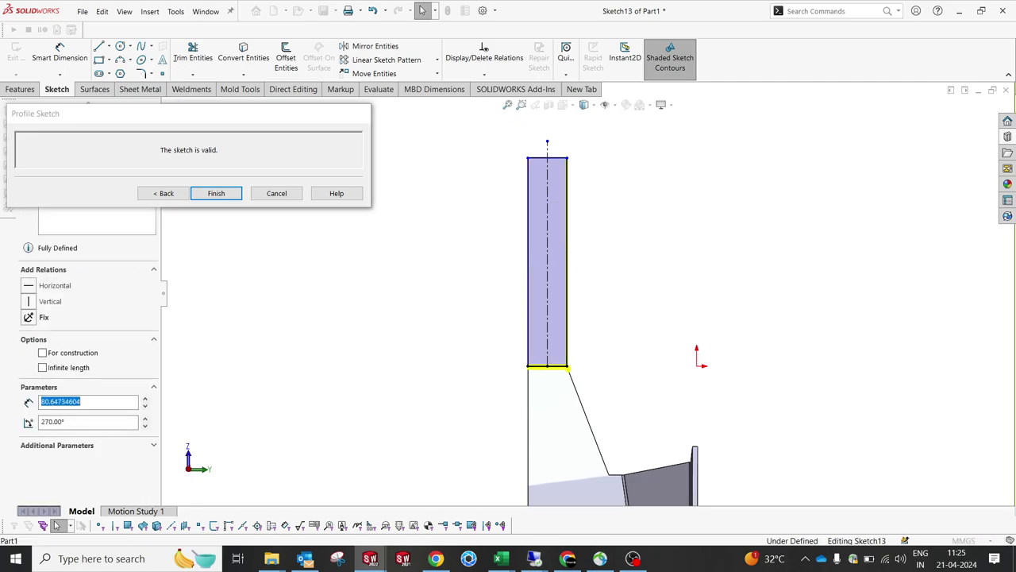
{"action": "left_click", "coordinate": [574, 264]}
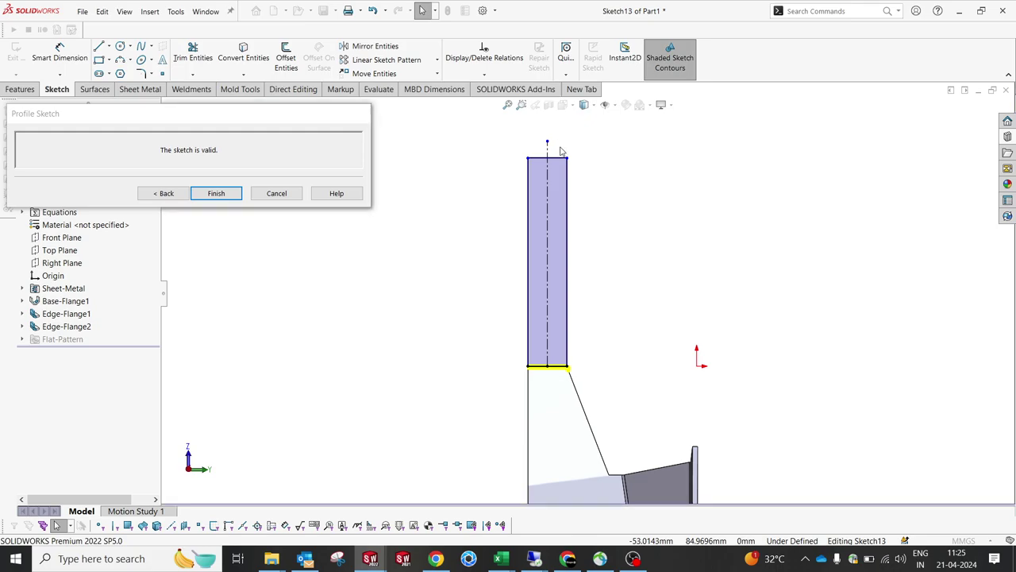
{"action": "scroll", "coordinate": [563, 152], "scroll_direction": "down", "scroll_amount": 3}
{"action": "left_click_drag", "start_coordinate": [573, 175], "coordinate": [517, 173]}
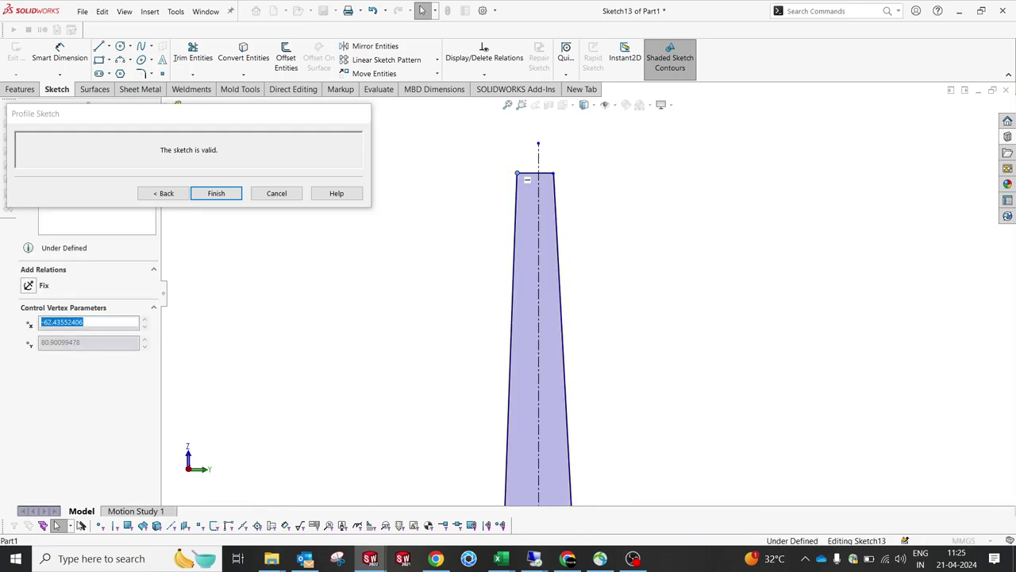
{"action": "left_click", "coordinate": [517, 199]}
{"action": "left_click", "coordinate": [543, 205]}
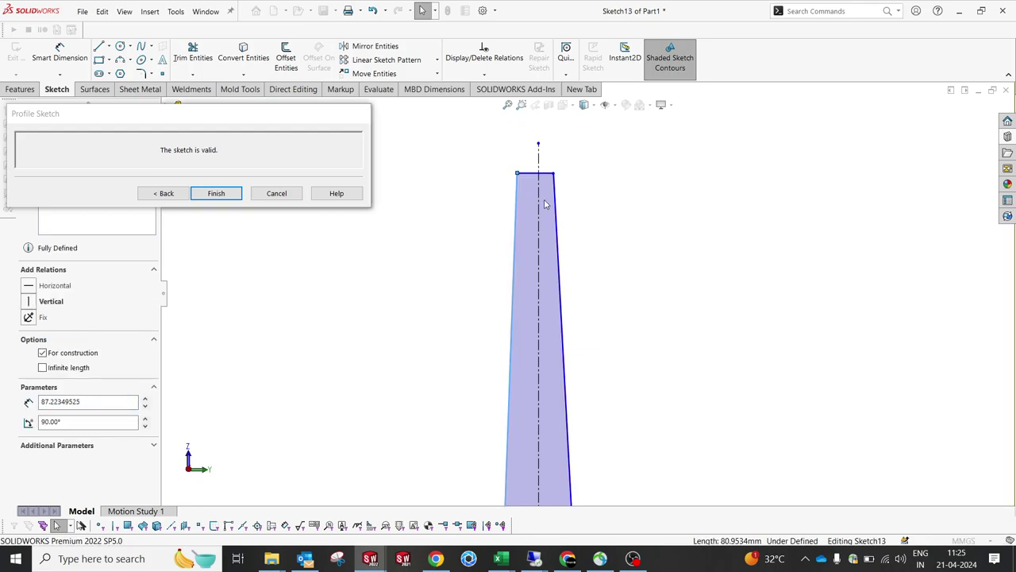
{"action": "left_click", "coordinate": [554, 199], "text": "ctrl"}
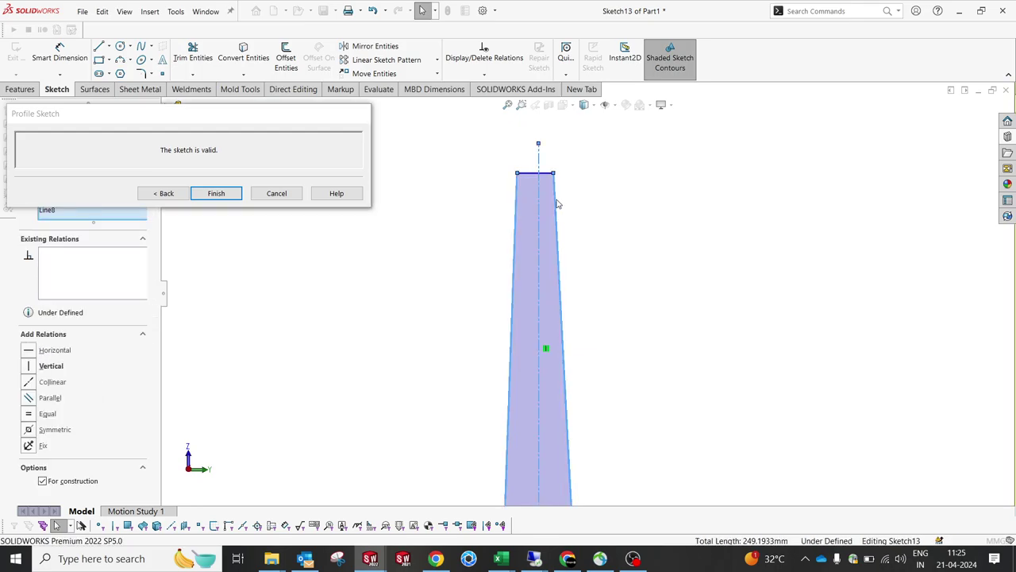
{"action": "left_click", "coordinate": [558, 199], "text": "ctrl"}
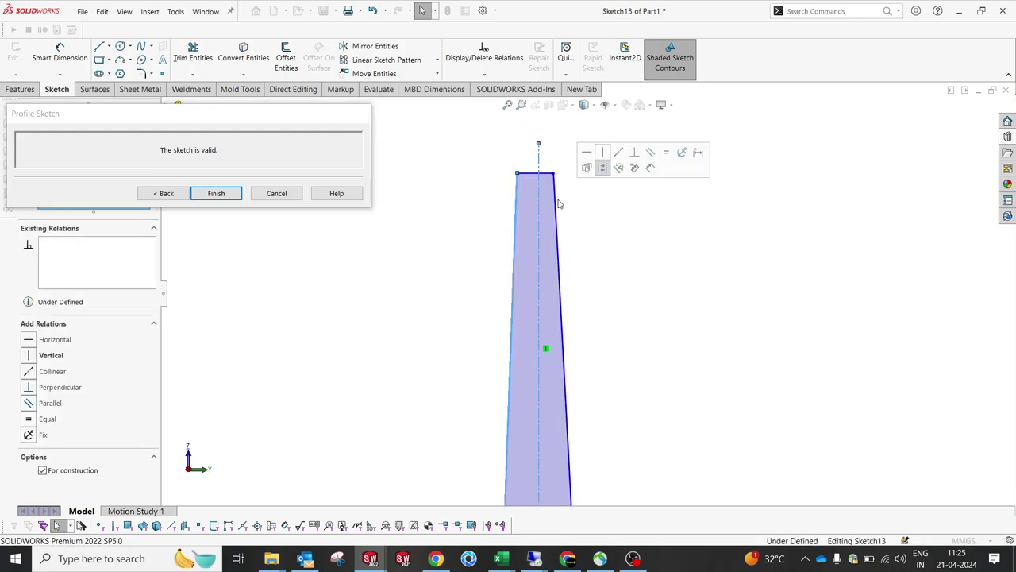
{"action": "left_click", "coordinate": [651, 241]}
Make the two long sides of the flange profile symmetric about the vertical centerline.
{"action": "left_click", "coordinate": [515, 217]}
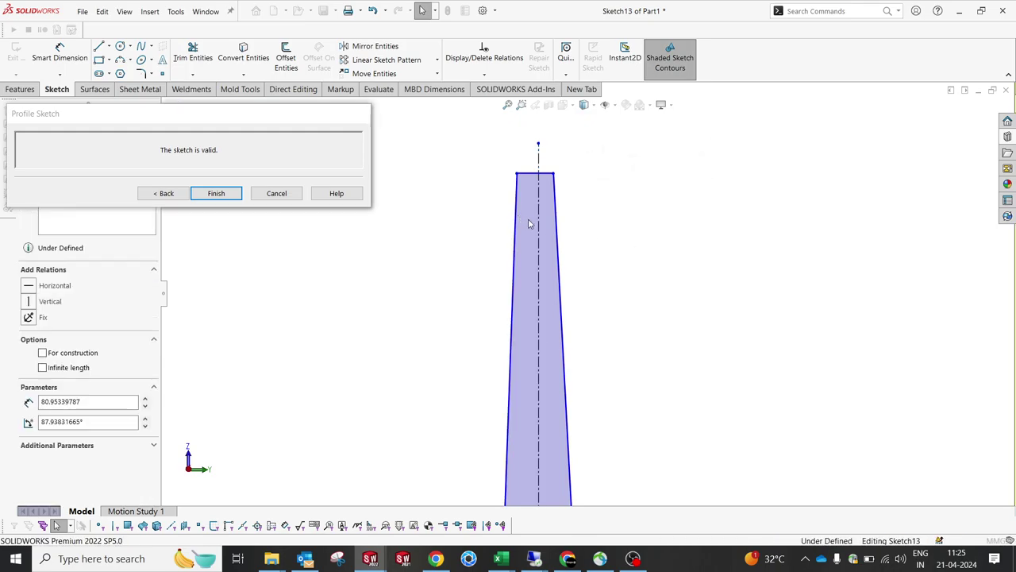
{"action": "left_click", "coordinate": [540, 221], "text": "ctrl"}
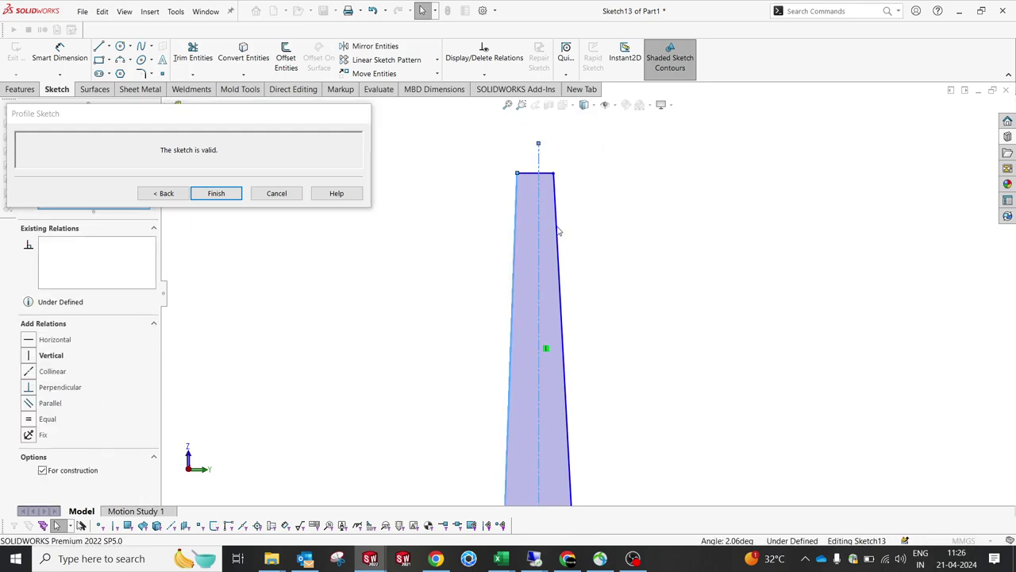
{"action": "left_click", "coordinate": [558, 231], "text": "ctrl"}
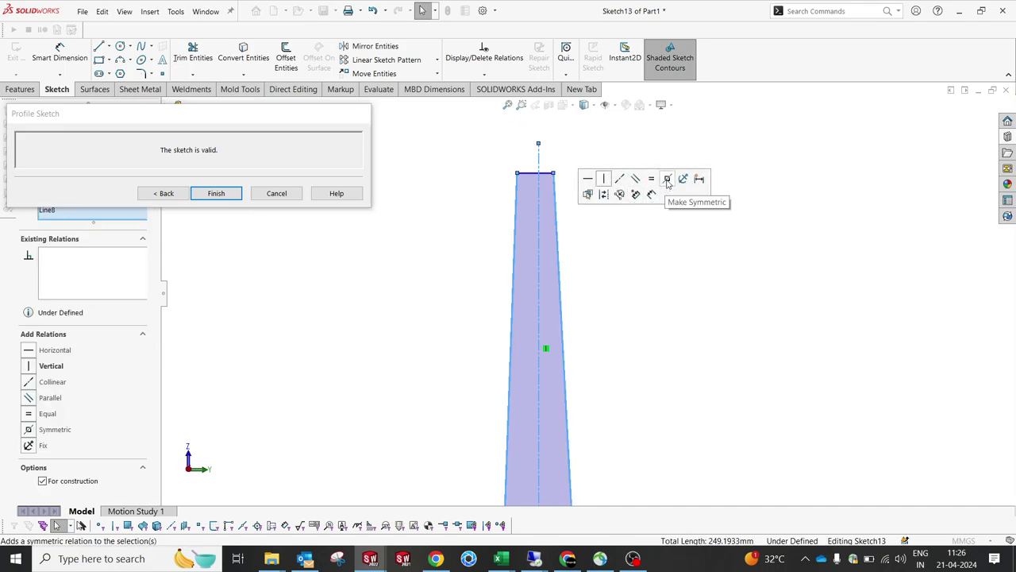
{"action": "left_click", "coordinate": [667, 180]}
{"action": "left_click", "coordinate": [627, 306]}
{"action": "scroll", "coordinate": [621, 293], "scroll_direction": "up", "scroll_amount": 3}
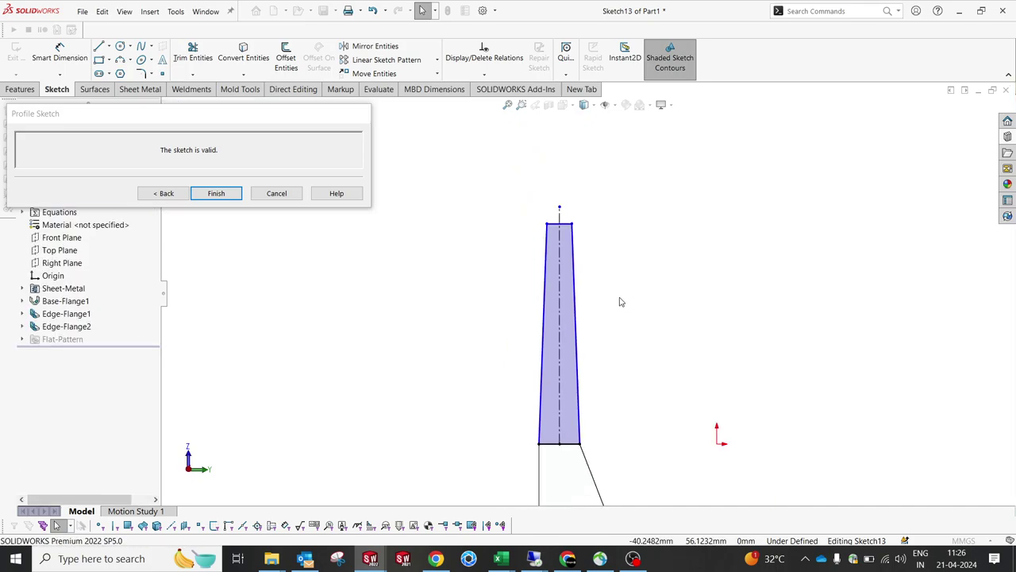
Dimension the profile's length from the bend edge to the free end edge as 80 mm.
{"action": "key", "text": "d"}
{"action": "left_click", "coordinate": [568, 445]}
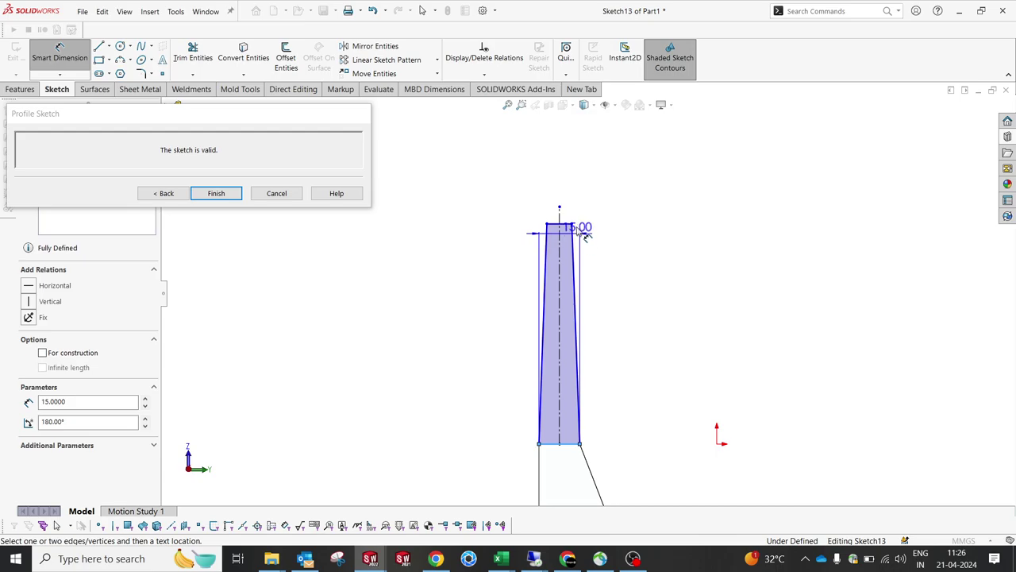
{"action": "left_click", "coordinate": [566, 224]}
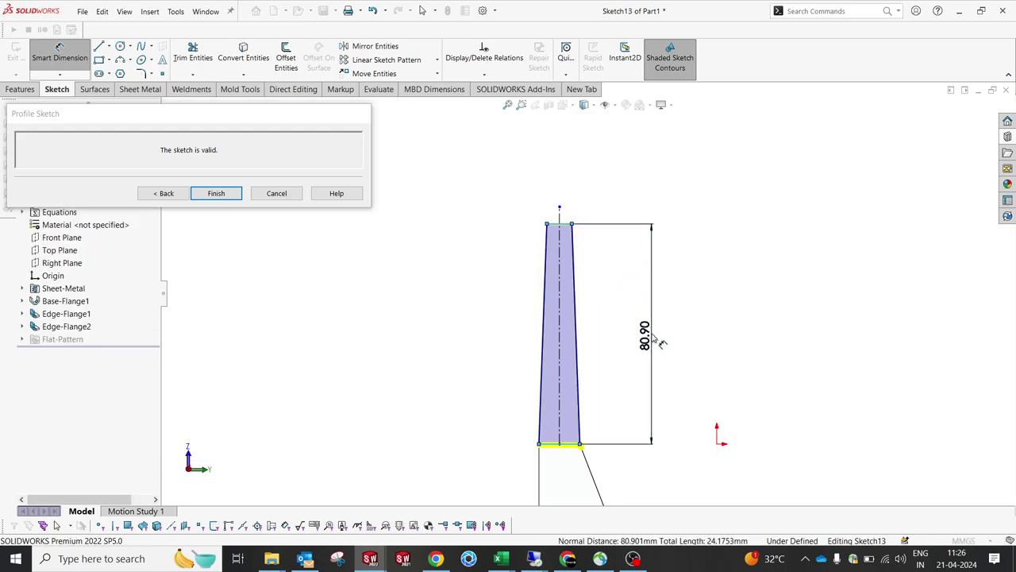
{"action": "left_click", "coordinate": [654, 340]}
{"action": "type", "text": "8"}
{"action": "key", "text": "Return"}
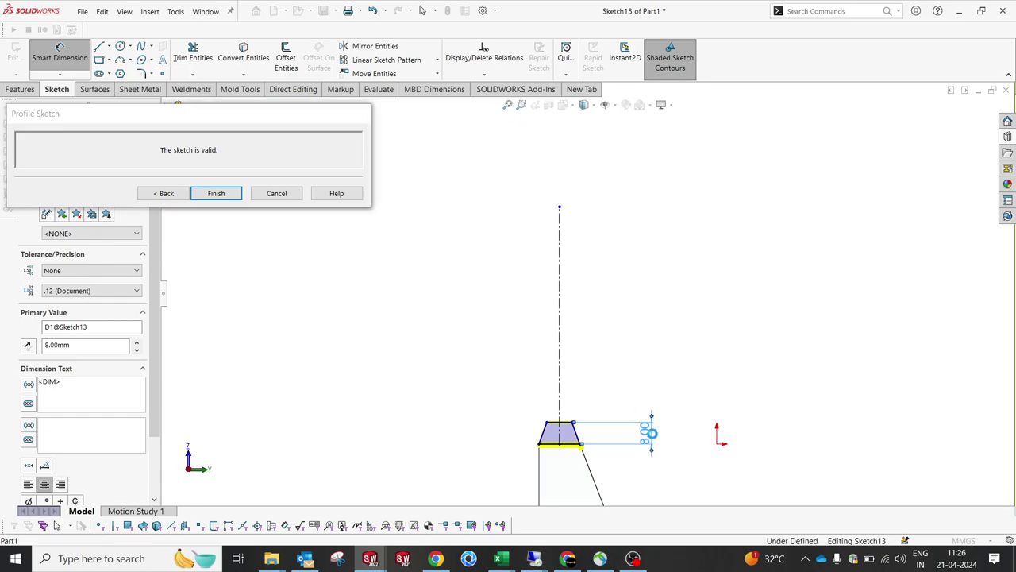
{"action": "double_click", "coordinate": [649, 435]}
{"action": "type", "text": "80"}
{"action": "key", "text": "Return"}
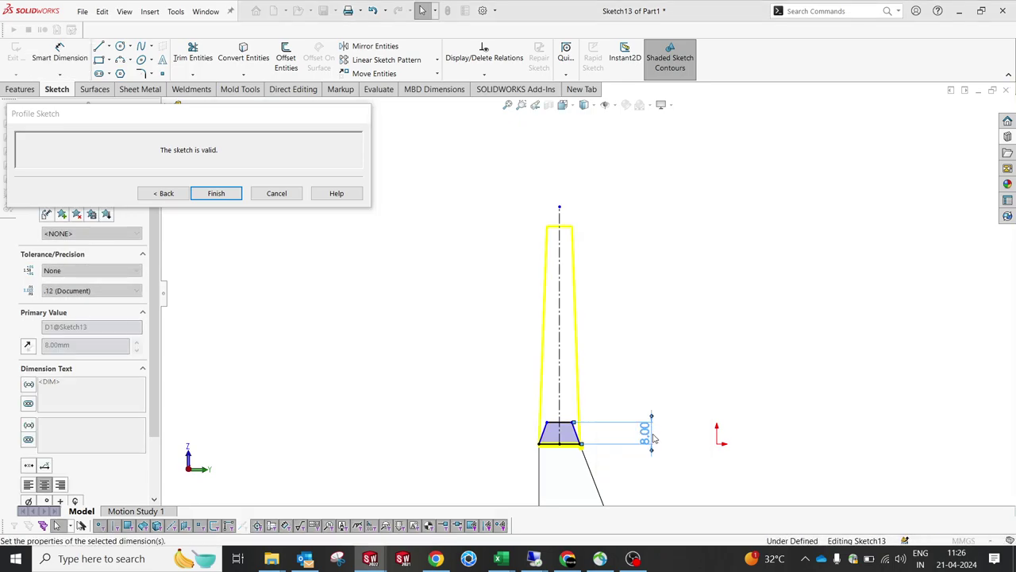
Dimension the taper angle between the centerline and one long side of the profile as 3°.
{"action": "left_click", "coordinate": [560, 252]}
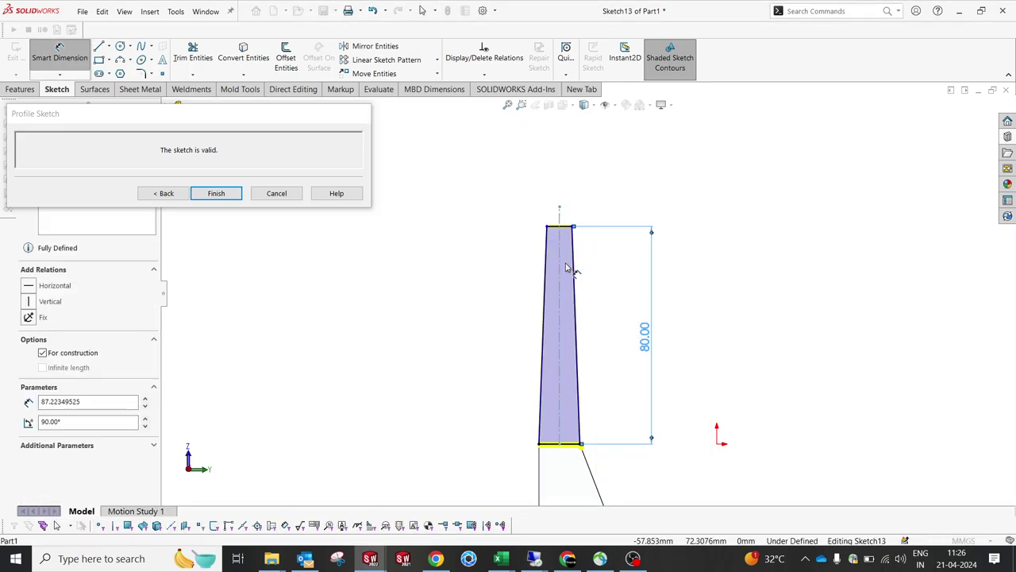
{"action": "left_click", "coordinate": [574, 275]}
{"action": "scroll", "coordinate": [571, 347], "scroll_direction": "down", "scroll_amount": 2}
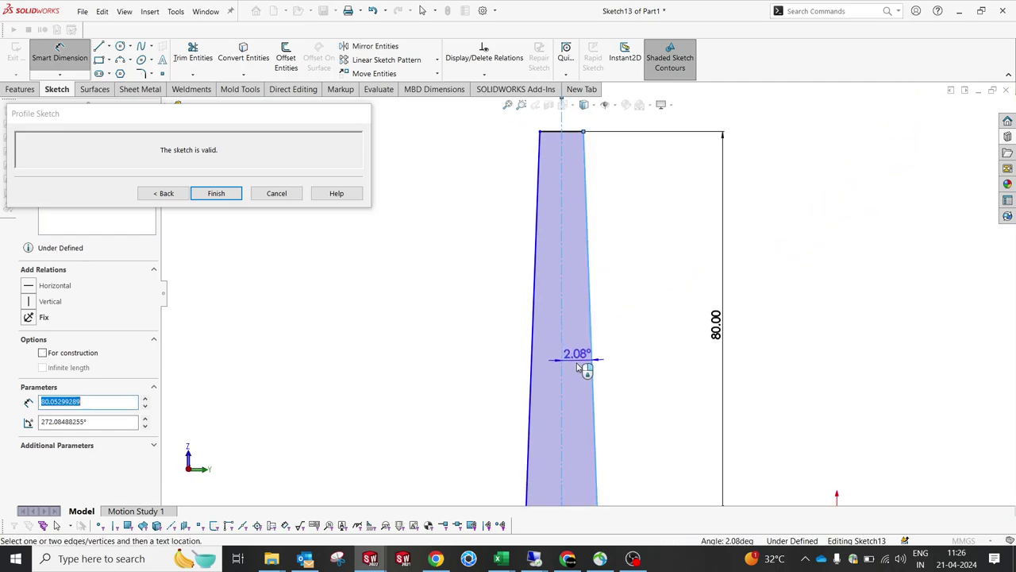
{"action": "left_click", "coordinate": [579, 365]}
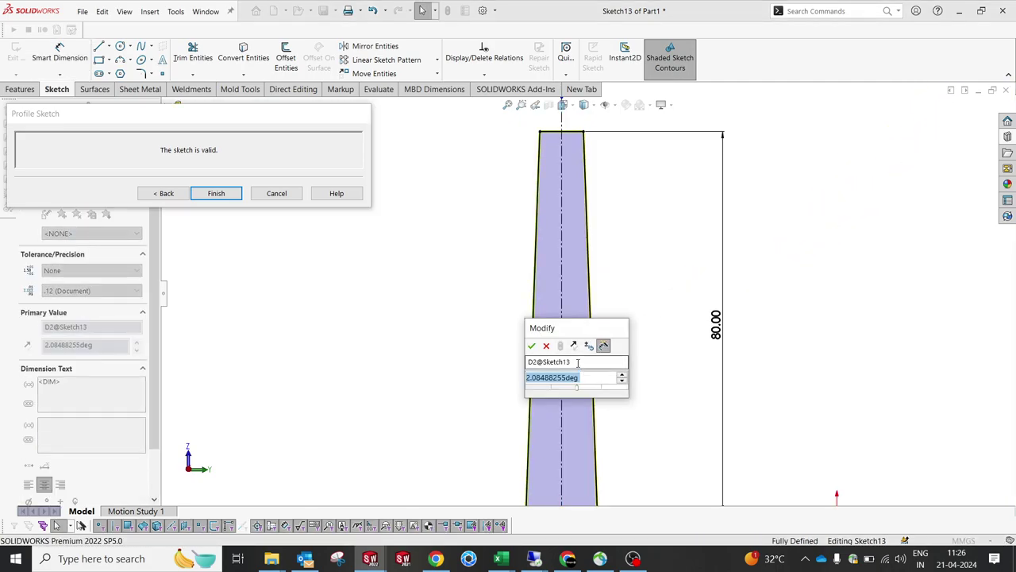
{"action": "type", "text": "3"}
{"action": "key", "text": "Return"}
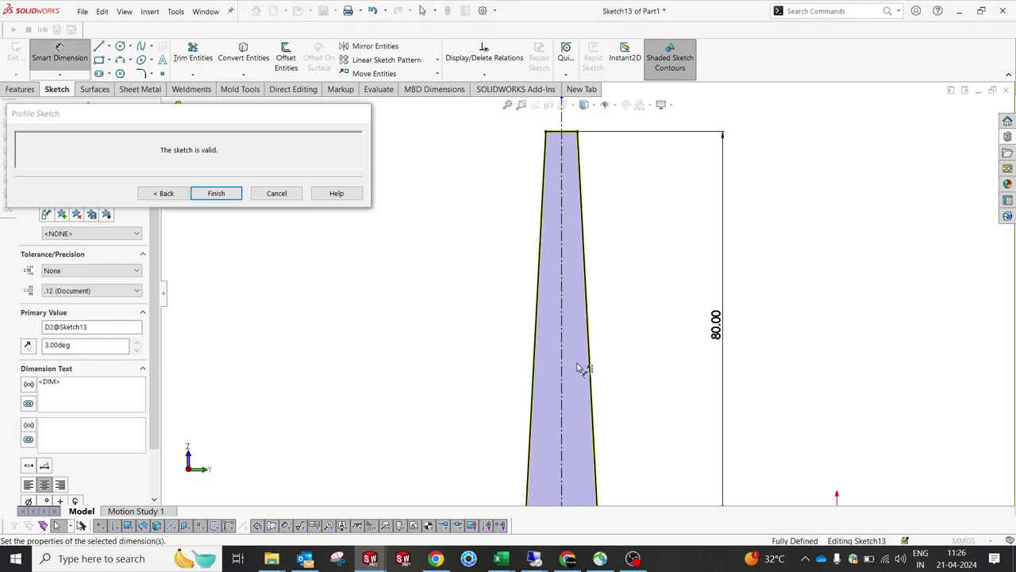
{"action": "left_click", "coordinate": [621, 327]}
Check the tapered profile in 3D and finish the profile sketch to create the edge flange.
{"action": "scroll", "coordinate": [614, 329], "scroll_direction": "up", "scroll_amount": 3}
{"action": "mouse_move", "coordinate": [614, 329]}
{"action": "middle_mouse_down"}
{"action": "mouse_move", "coordinate": [619, 402]}
{"action": "mouse_move", "coordinate": [507, 262]}
{"action": "mouse_move", "coordinate": [642, 268]}
{"action": "middle_mouse_up"}
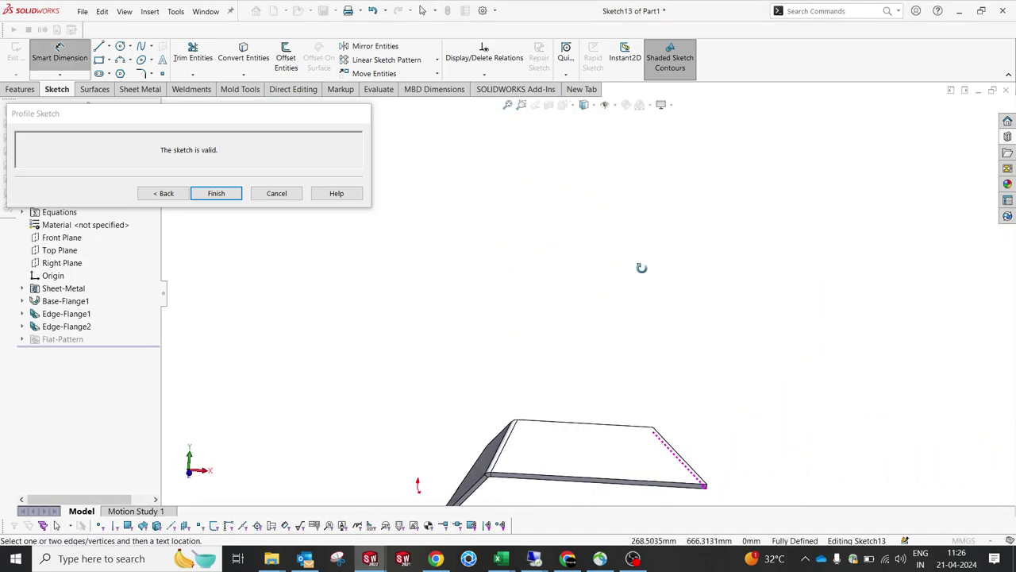
{"action": "scroll", "coordinate": [581, 275], "scroll_direction": "up", "scroll_amount": 5}
{"action": "mouse_move", "coordinate": [579, 408]}
{"action": "middle_mouse_down"}
{"action": "mouse_move", "coordinate": [699, 357]}
{"action": "mouse_move", "coordinate": [704, 370]}
{"action": "middle_mouse_up"}
{"action": "scroll", "coordinate": [824, 334], "scroll_direction": "down", "scroll_amount": 4}
{"action": "scroll", "coordinate": [726, 346], "scroll_direction": "down", "scroll_amount": 2}
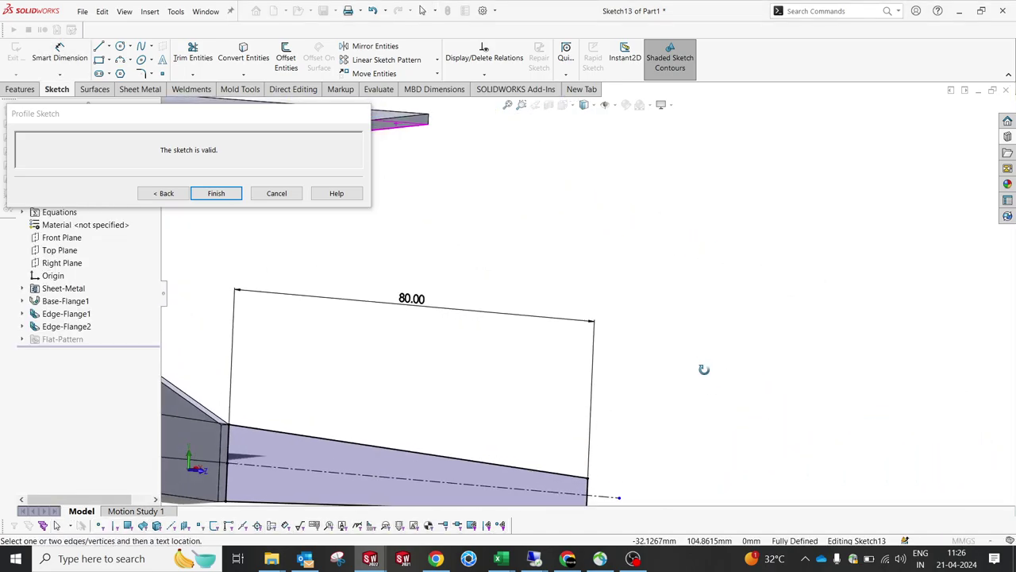
{"action": "scroll", "coordinate": [704, 370], "scroll_direction": "up", "scroll_amount": 4}
{"action": "left_click", "coordinate": [208, 196]}
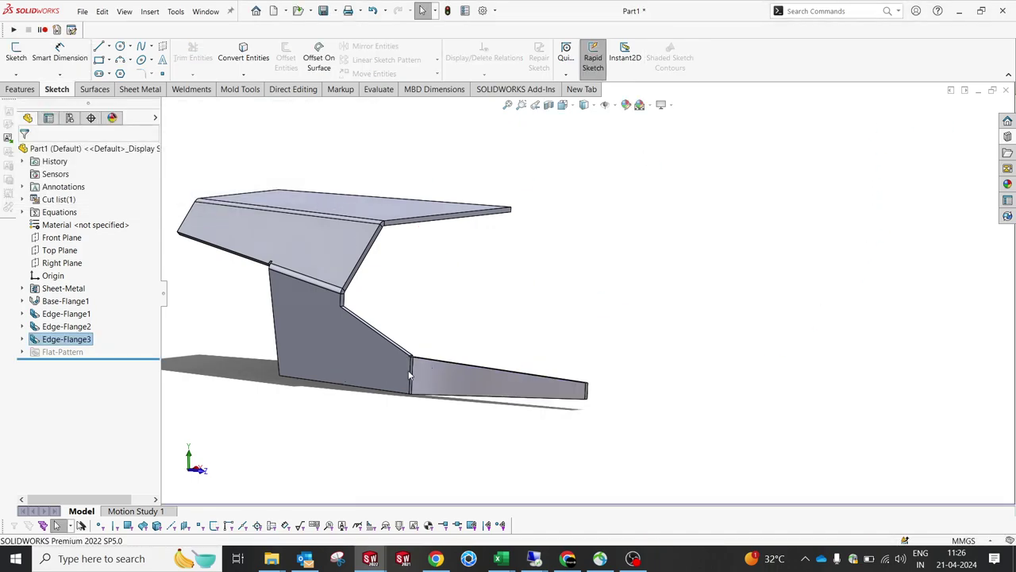
Start a full round fillet at the tapered flange's free end, with its upper narrow face as the first side face.
{"action": "scroll", "coordinate": [574, 394], "scroll_direction": "down", "scroll_amount": 8}
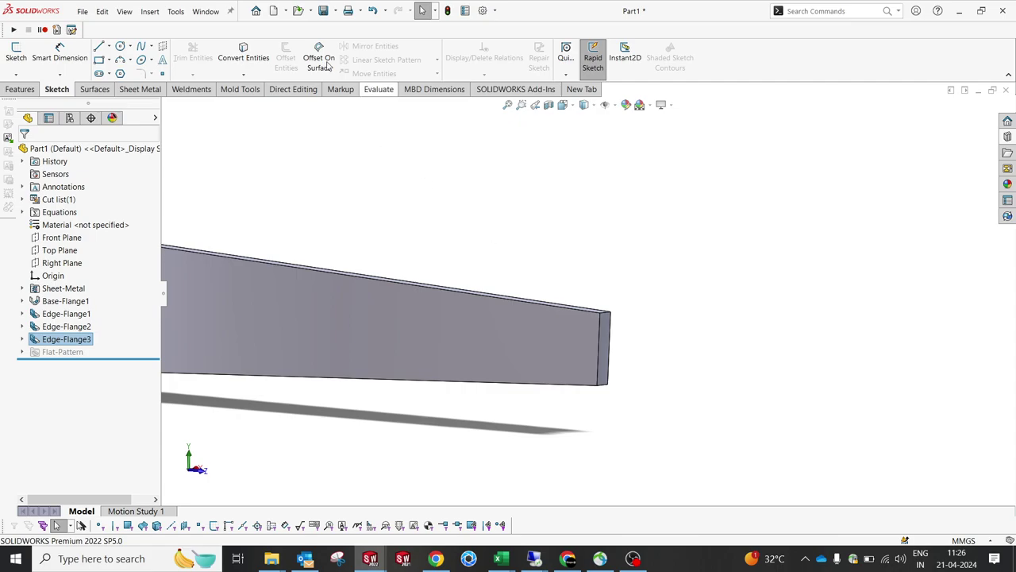
{"action": "left_click", "coordinate": [20, 89]}
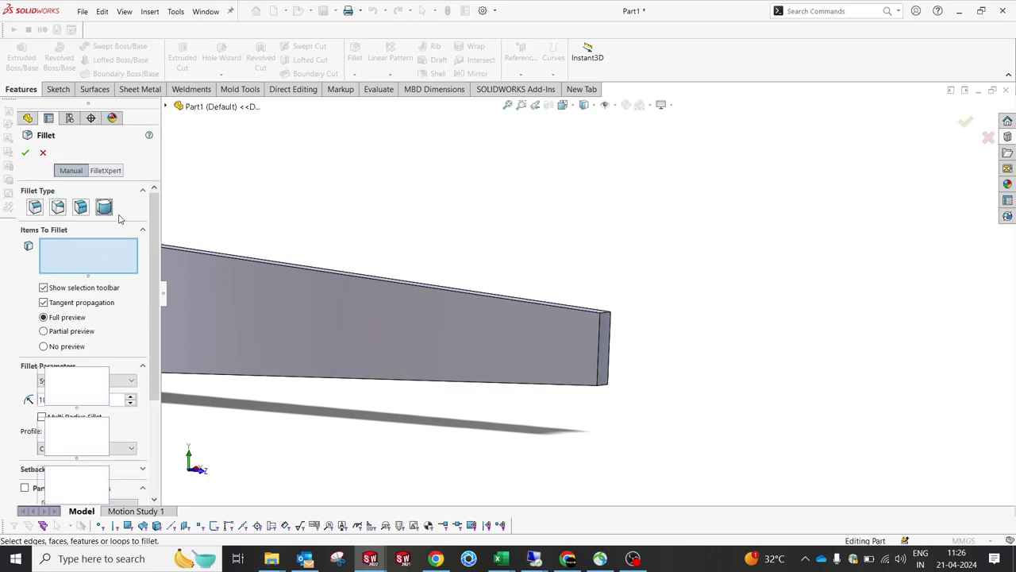
{"action": "middle_click_drag", "start_coordinate": [717, 323], "coordinate": [695, 333]}
{"action": "scroll", "coordinate": [437, 414], "scroll_direction": "up", "scroll_amount": 3}
{"action": "scroll", "coordinate": [485, 334], "scroll_direction": "down", "scroll_amount": 4}
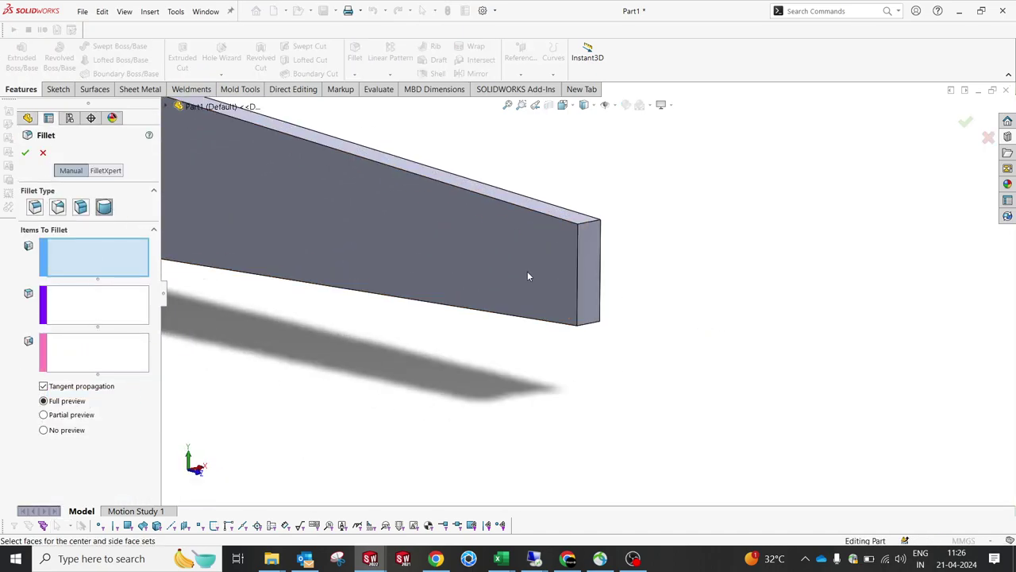
{"action": "left_click", "coordinate": [564, 214]}
{"action": "left_click", "coordinate": [587, 314]}
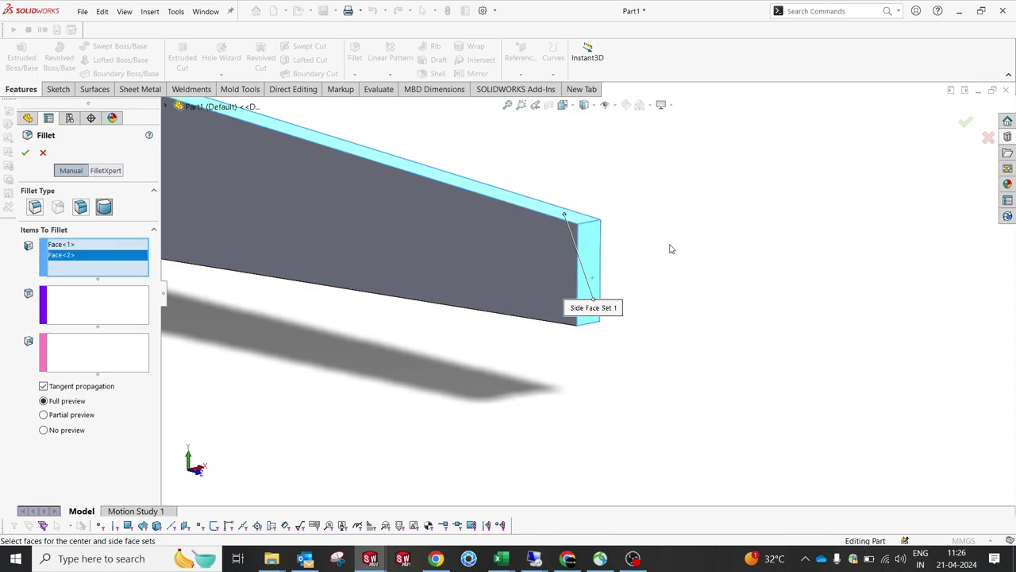
Assign the narrow end face as the center face and the lower narrow face as side face 2, and finish the full round fillet.
{"action": "left_click", "coordinate": [65, 319]}
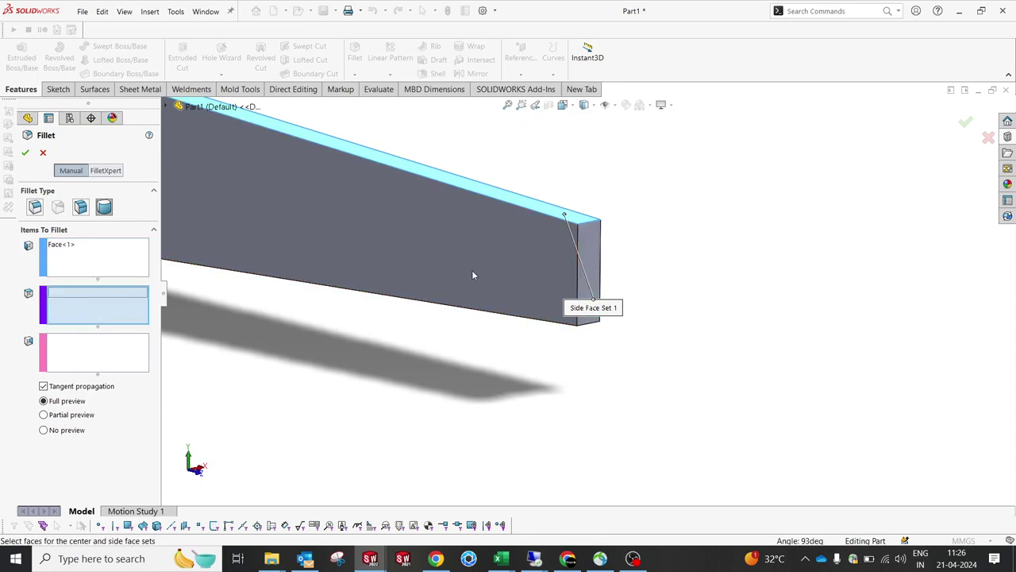
{"action": "left_click", "coordinate": [595, 249]}
{"action": "middle_click_drag", "start_coordinate": [513, 323], "coordinate": [538, 246]}
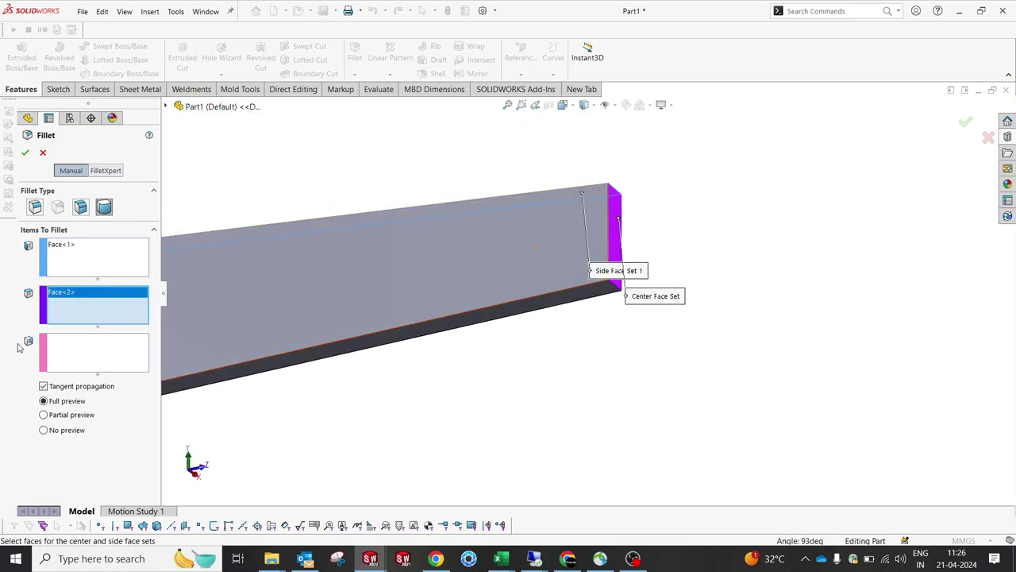
{"action": "left_click", "coordinate": [70, 349]}
{"action": "left_click", "coordinate": [592, 298]}
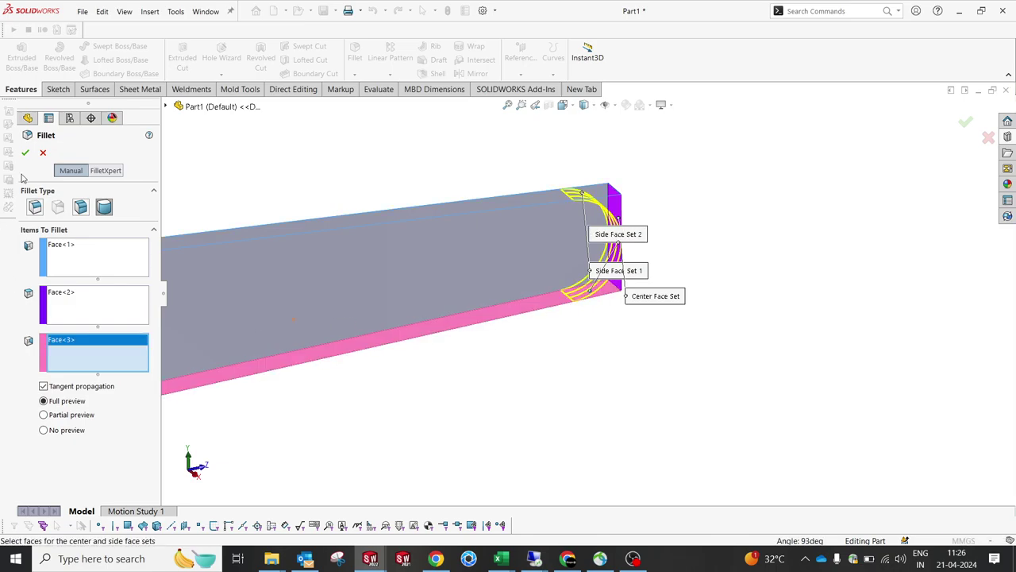
{"action": "key", "text": "Return"}
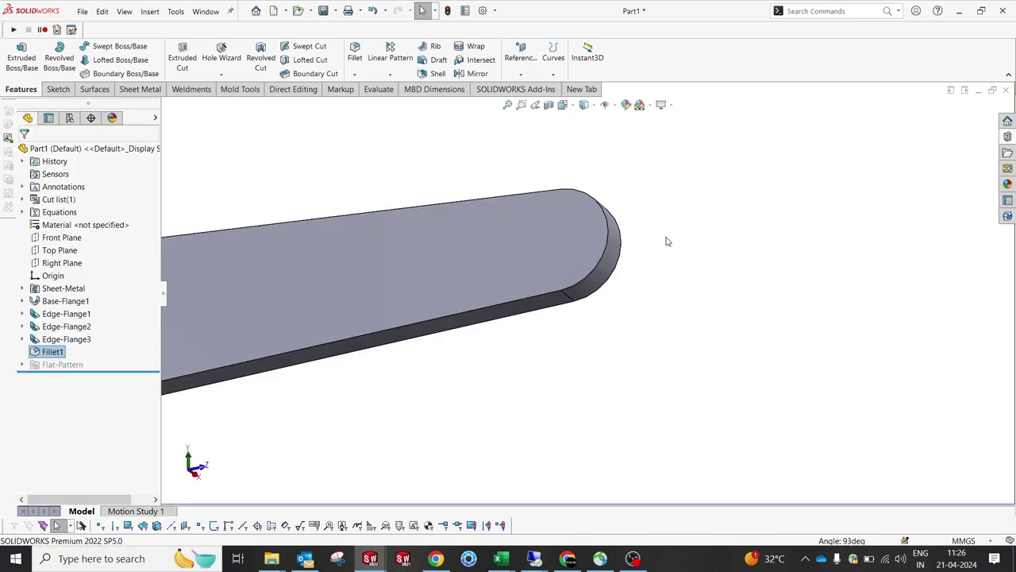
Set the taper angle of the rounded flange's profile to 2°.
{"action": "middle_click_drag", "start_coordinate": [631, 266], "coordinate": [580, 358]}
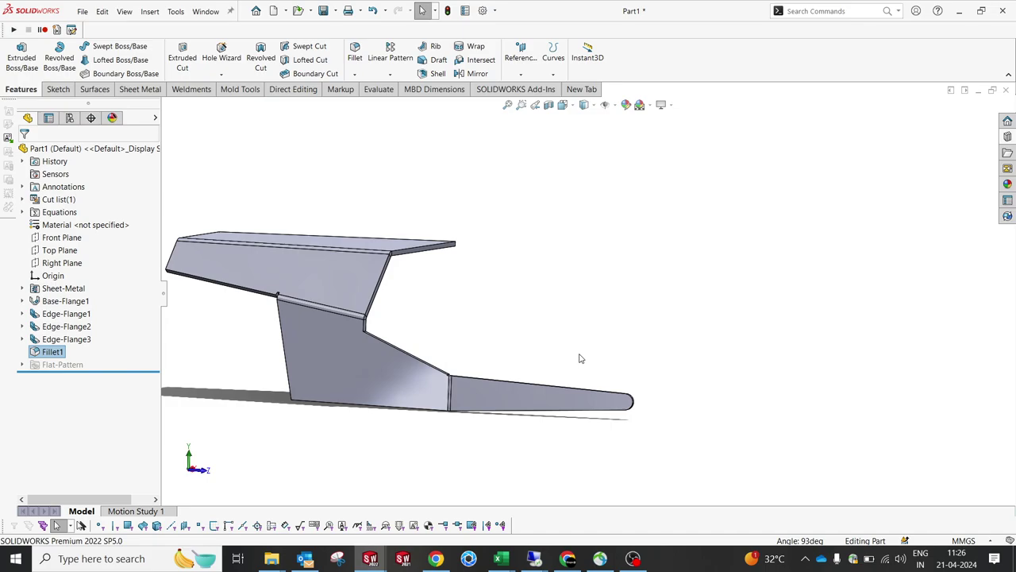
{"action": "left_click", "coordinate": [515, 405]}
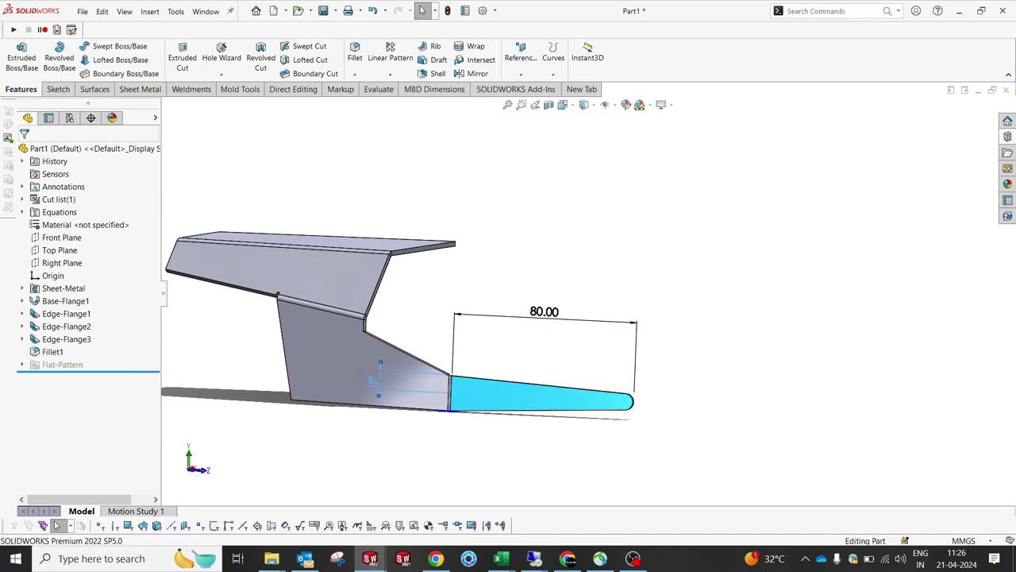
{"action": "double_click", "coordinate": [378, 384]}
{"action": "type", "text": "2"}
{"action": "key", "text": "Return"}
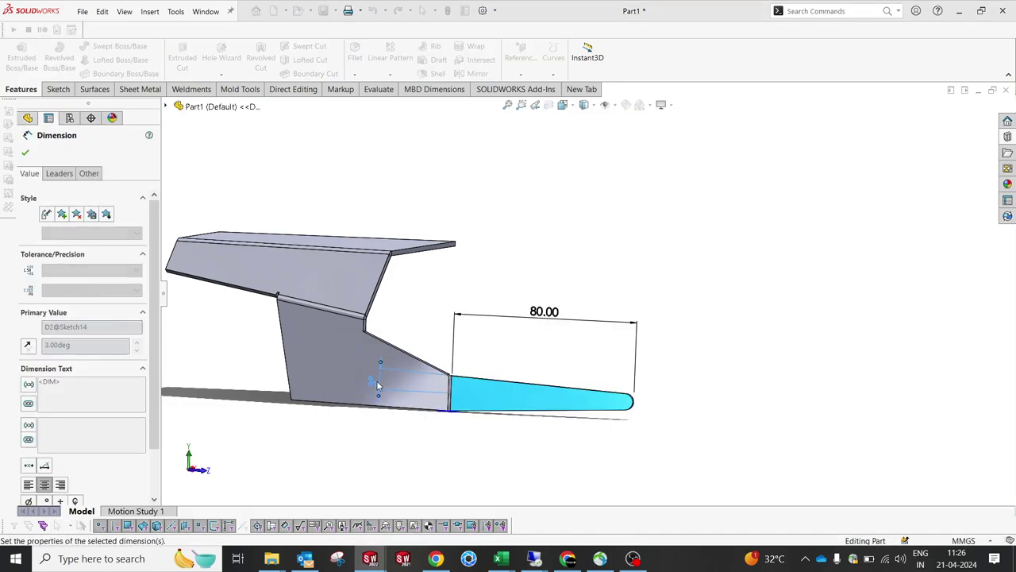
{"action": "key", "text": "Escape"}
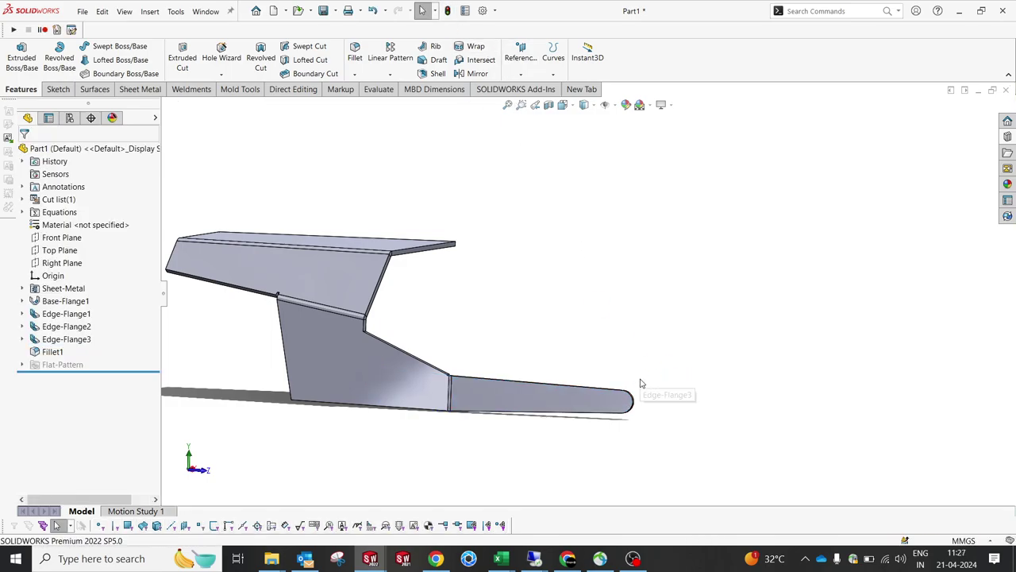
Start a new sketch on the broad face of the first edge flange, directly beside the base flange.
{"action": "middle_click_drag", "start_coordinate": [516, 355], "coordinate": [457, 337]}
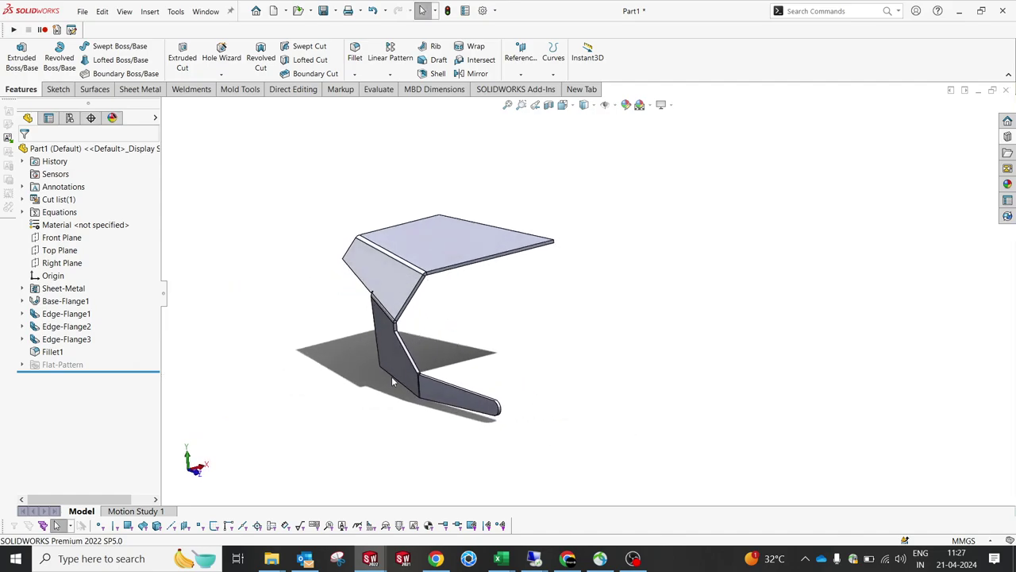
{"action": "middle_click_drag", "start_coordinate": [479, 385], "coordinate": [515, 376]}
{"action": "scroll", "coordinate": [357, 294], "scroll_direction": "down", "scroll_amount": 5}
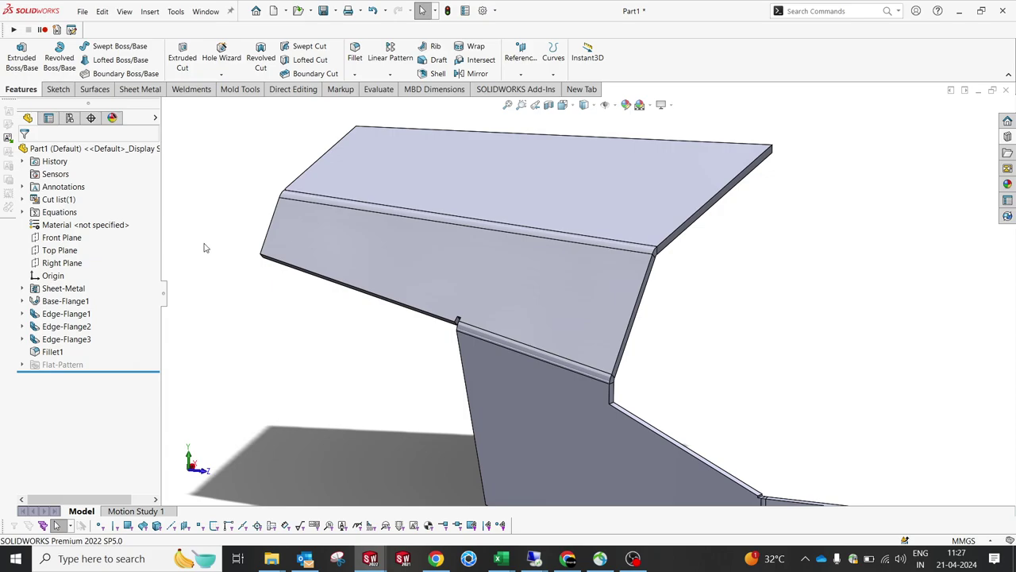
{"action": "left_click", "coordinate": [311, 259]}
{"action": "left_click", "coordinate": [327, 205]}
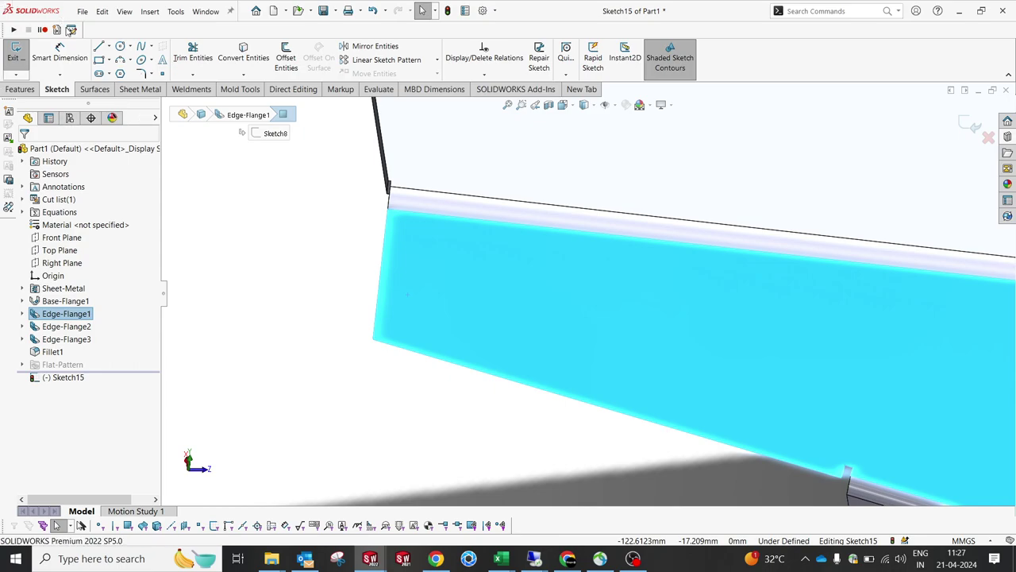
Sketch a closed four-sided profile at the flange's free lower corner, with an inner line about 13.5 mm long and a slanted end.
{"action": "key", "text": "l"}
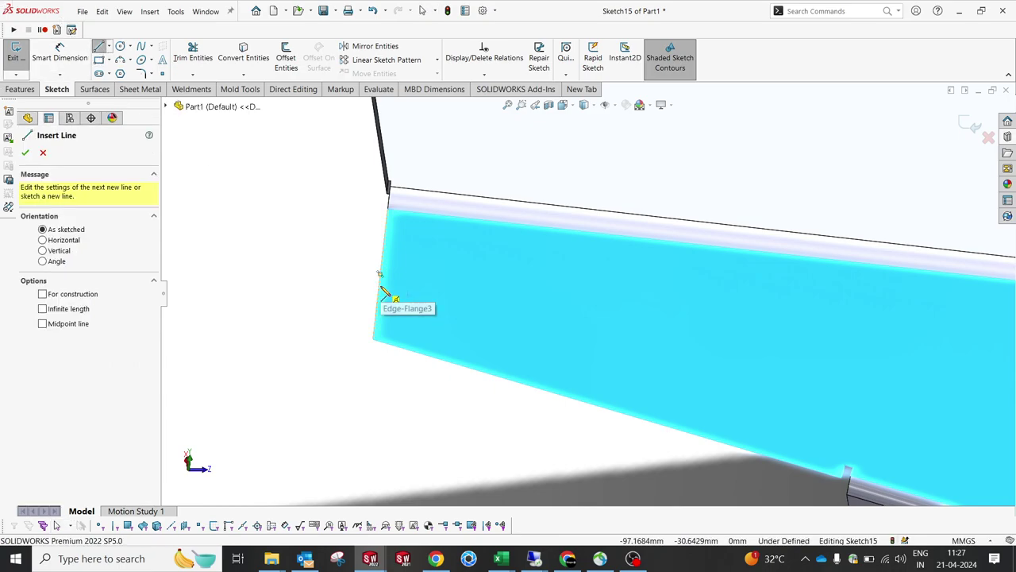
{"action": "left_click", "coordinate": [382, 286]}
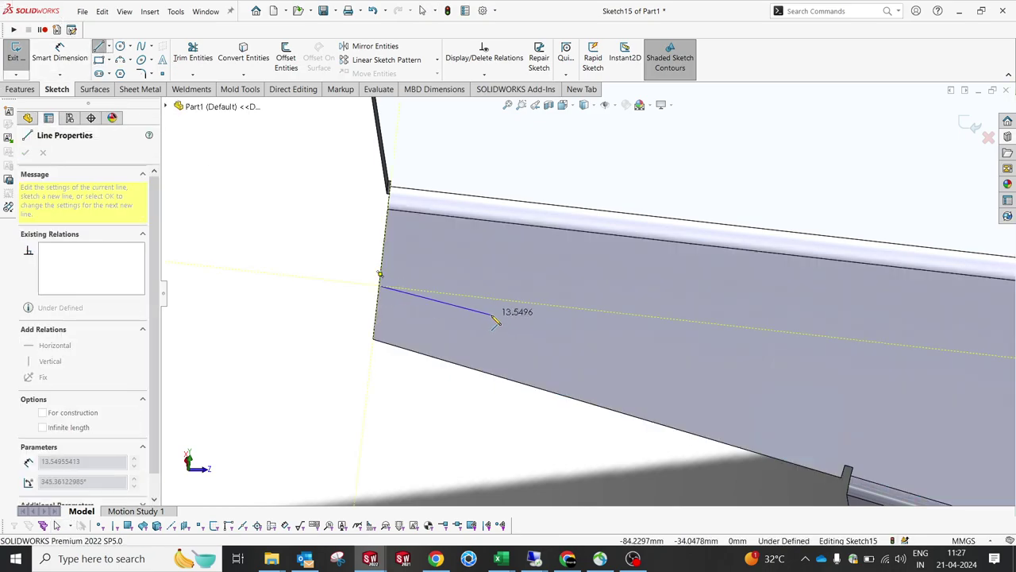
{"action": "left_click", "coordinate": [491, 315]}
{"action": "left_click", "coordinate": [528, 384]}
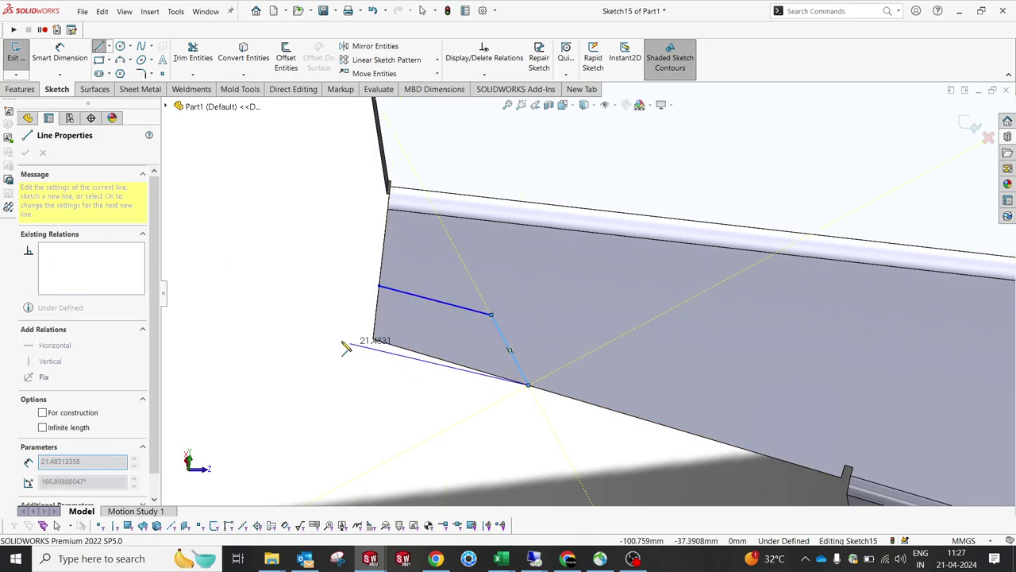
{"action": "left_click", "coordinate": [373, 339]}
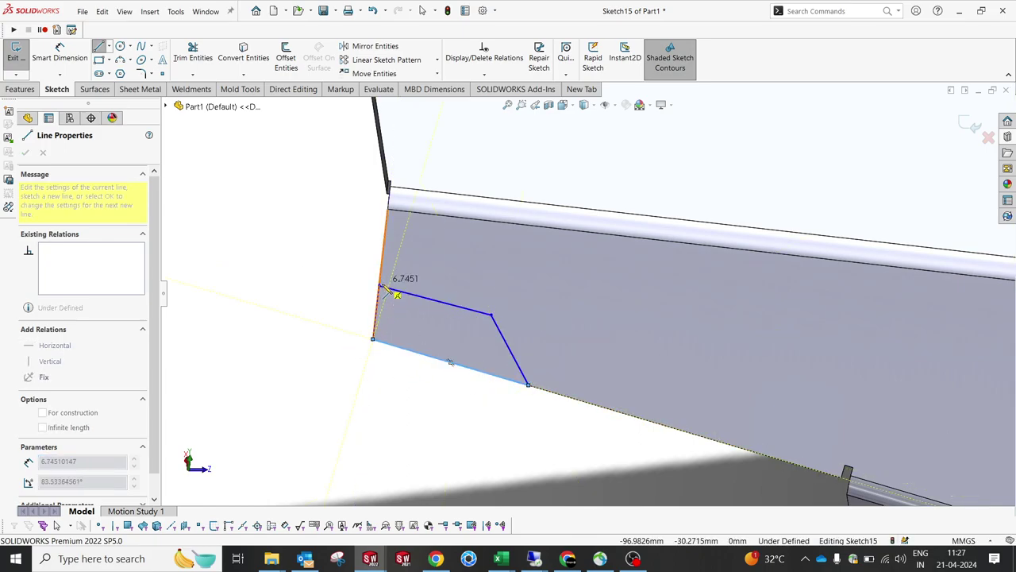
{"action": "left_click", "coordinate": [381, 286]}
{"action": "key", "text": "Escape"}
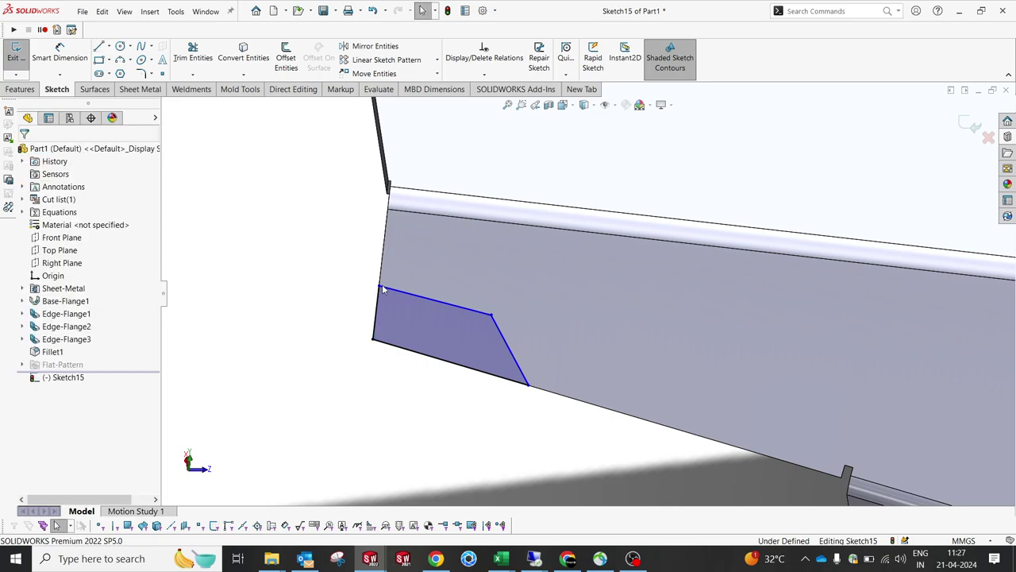
{"action": "left_click", "coordinate": [59, 57]}
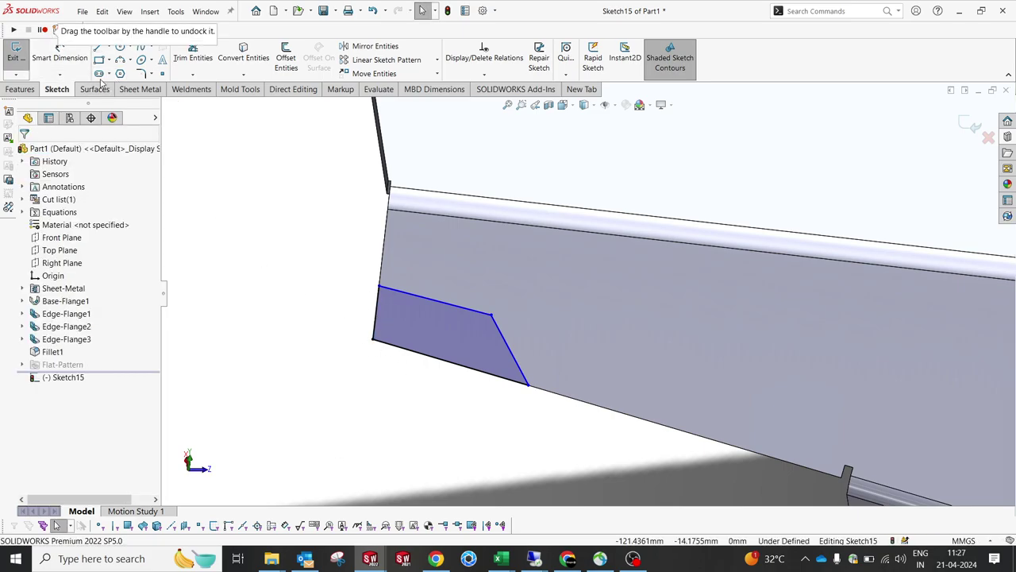
{"action": "left_click", "coordinate": [415, 354]}
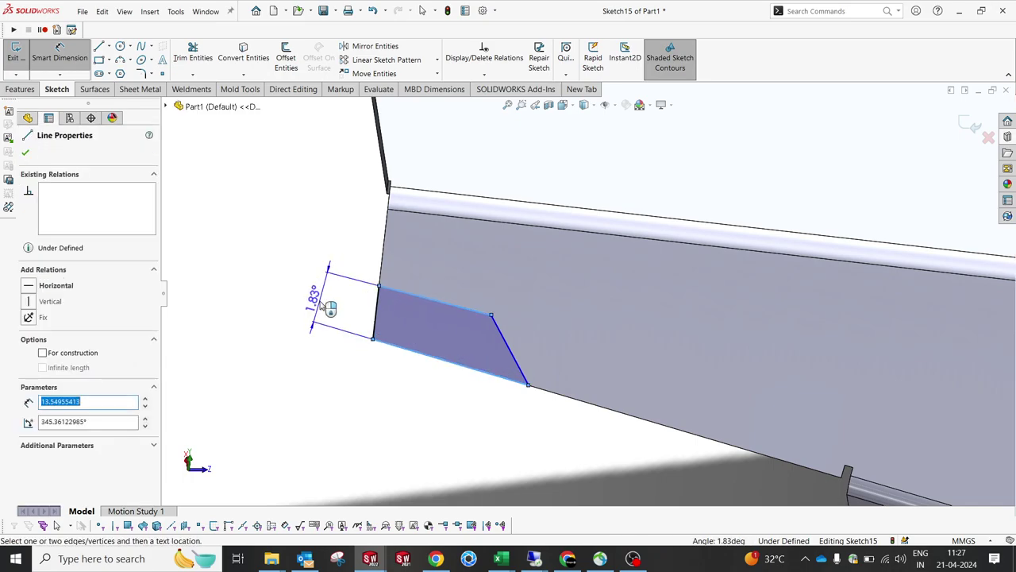
{"action": "key", "text": "Escape"}
{"action": "key", "text": "Escape"}
Make the profile's inner long line parallel to its line along the flange's lower edge.
{"action": "left_click", "coordinate": [429, 298]}
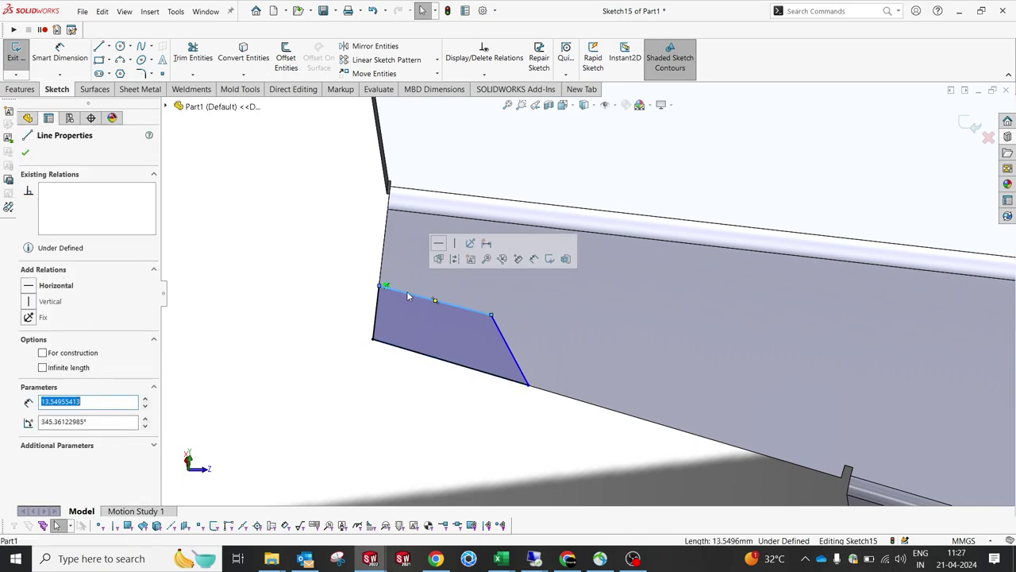
{"action": "left_click", "coordinate": [391, 350], "text": "ctrl"}
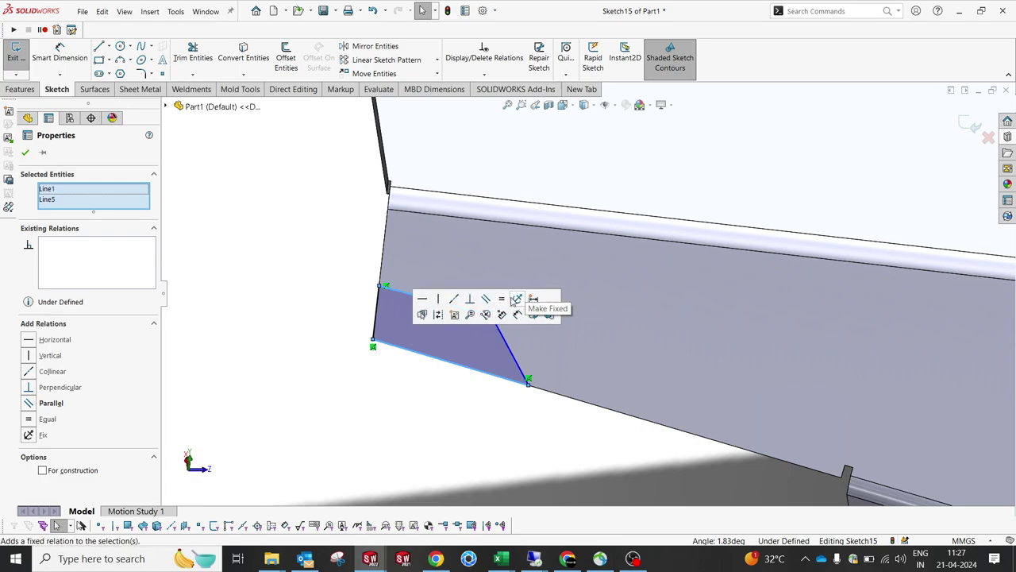
{"action": "left_click", "coordinate": [501, 299]}
{"action": "left_click", "coordinate": [429, 405]}
{"action": "key", "text": "ctrl+z"}
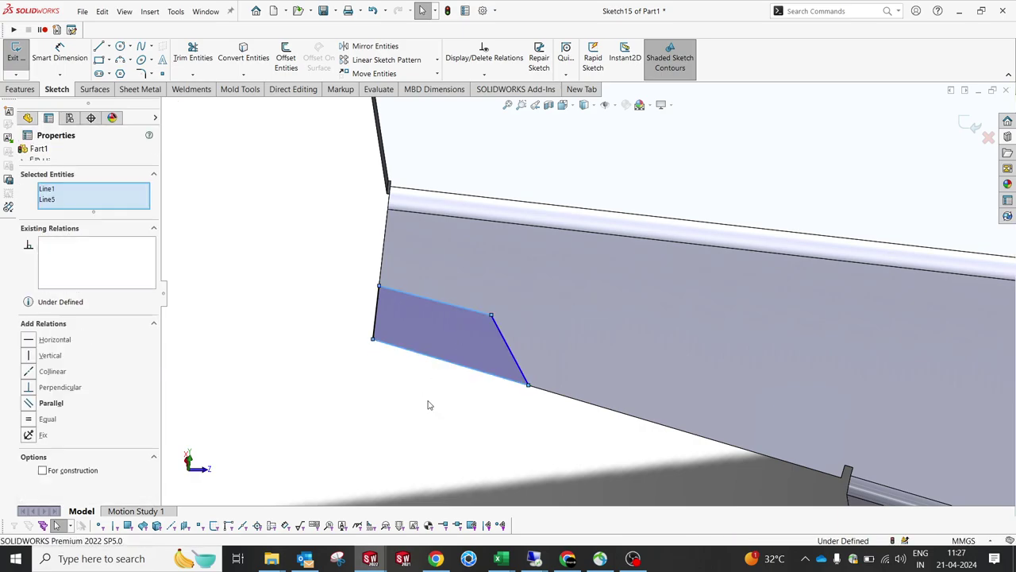
{"action": "left_click", "coordinate": [521, 359]}
{"action": "left_click", "coordinate": [466, 419]}
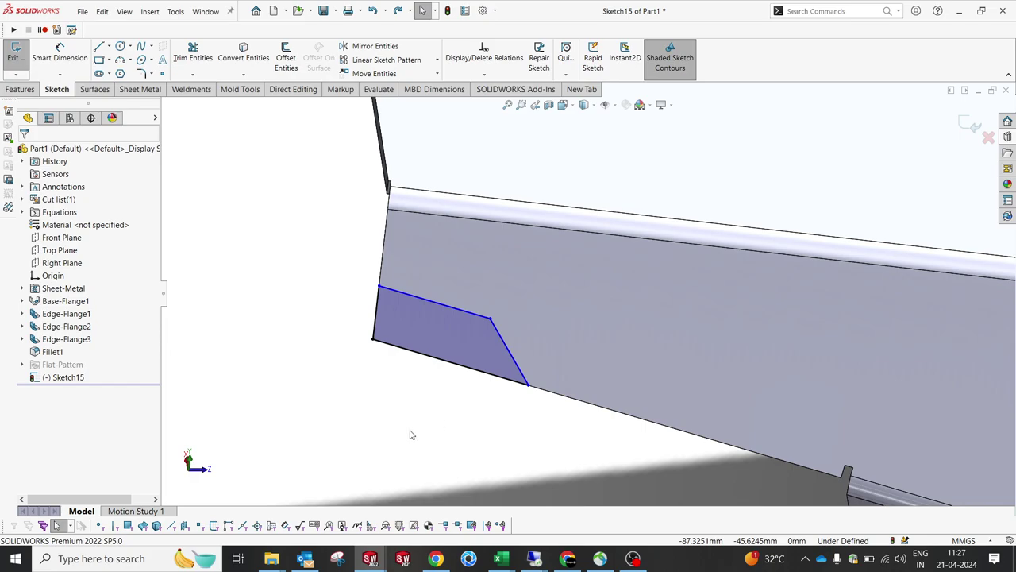
Dimension the perpendicular distance between the profile's two parallel lines as 6 mm.
{"action": "right_click_drag", "start_coordinate": [364, 447], "coordinate": [366, 381]}
{"action": "left_click", "coordinate": [377, 303]}
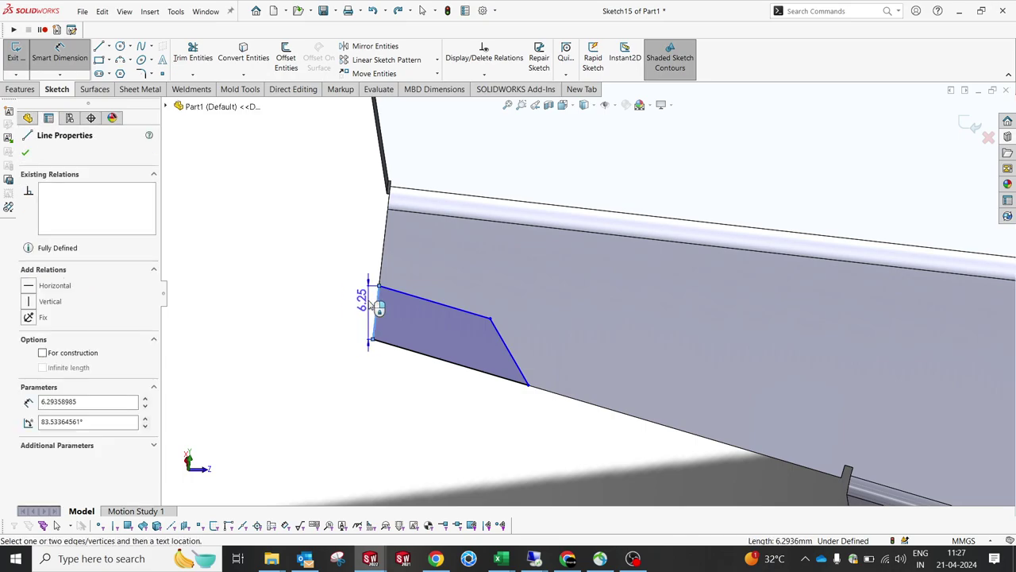
{"action": "scroll", "coordinate": [367, 303], "scroll_direction": "down", "scroll_amount": 1}
{"action": "scroll", "coordinate": [376, 306], "scroll_direction": "down", "scroll_amount": 2}
{"action": "key", "text": "Escape"}
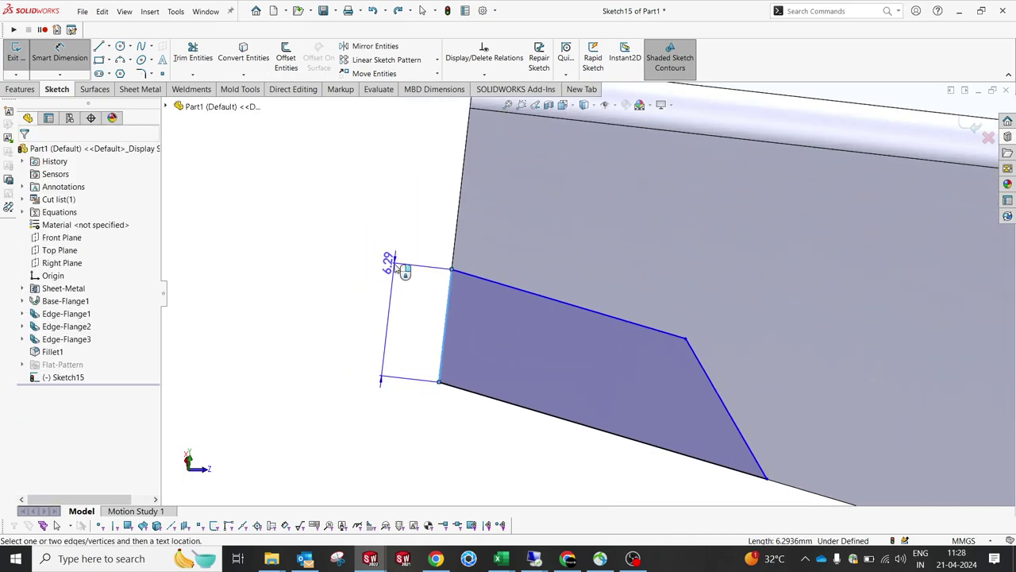
{"action": "left_click", "coordinate": [505, 291]}
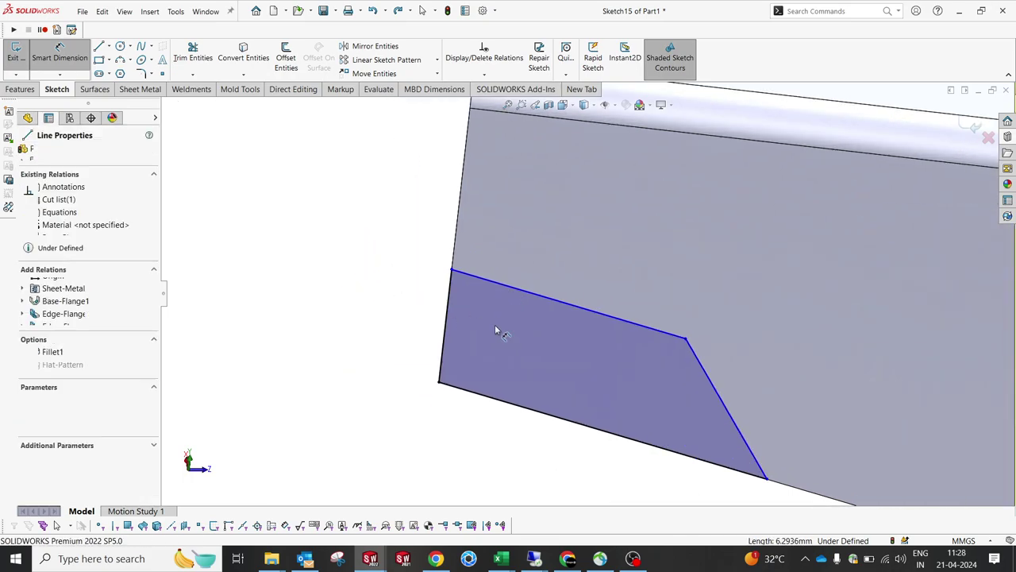
{"action": "left_click", "coordinate": [470, 391]}
{"action": "left_click", "coordinate": [391, 331]}
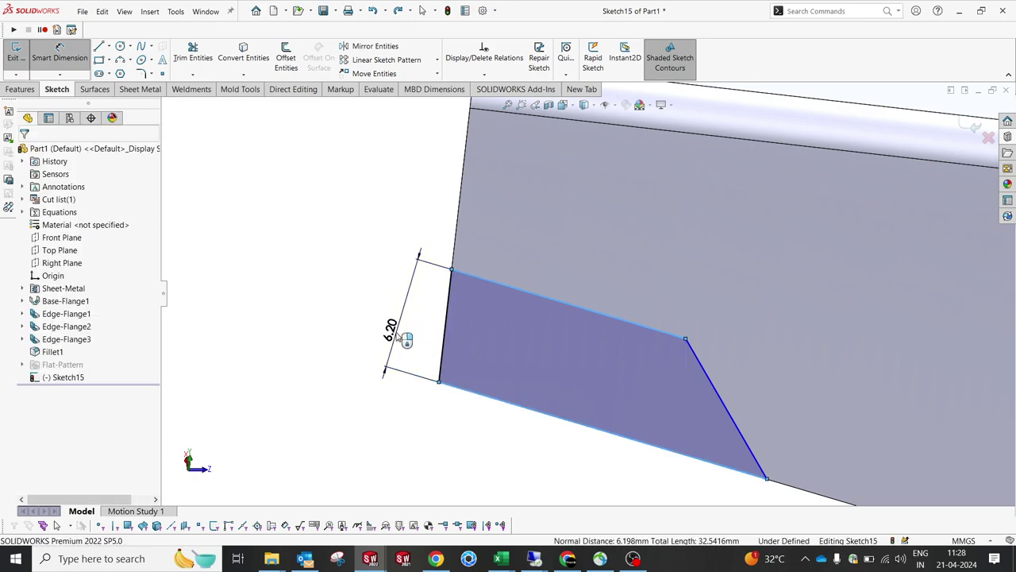
{"action": "type", "text": "6"}
{"action": "key", "text": "Return"}
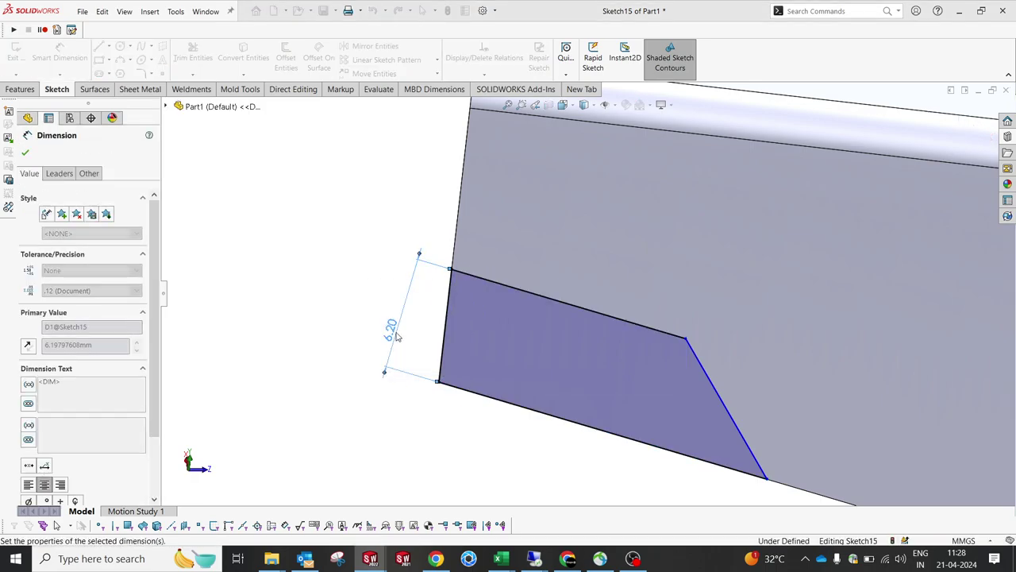
{"action": "left_click", "coordinate": [524, 455]}
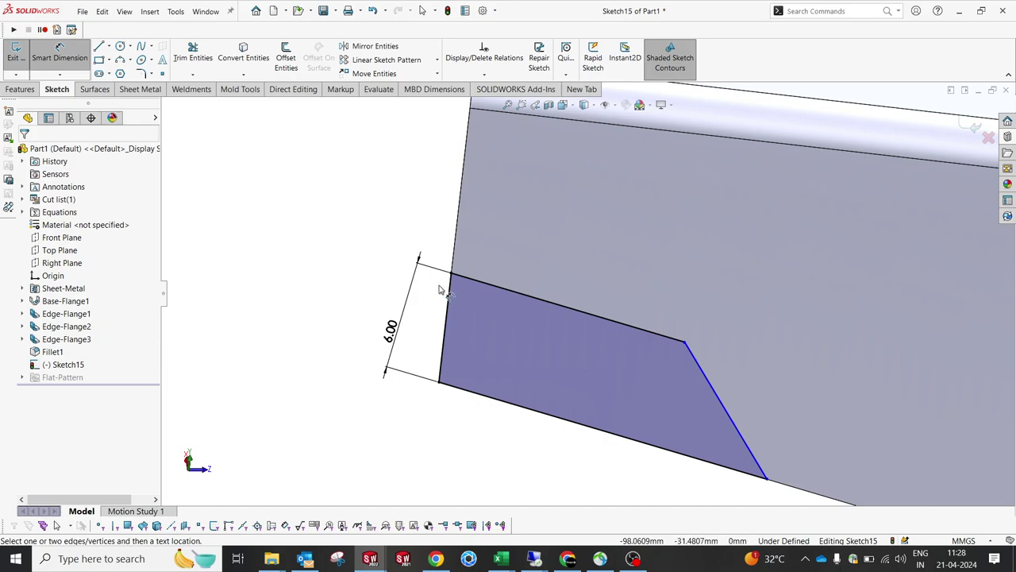
Dimension the horizontal extent of the profile's inner long line as 12 mm.
{"action": "left_click", "coordinate": [479, 281]}
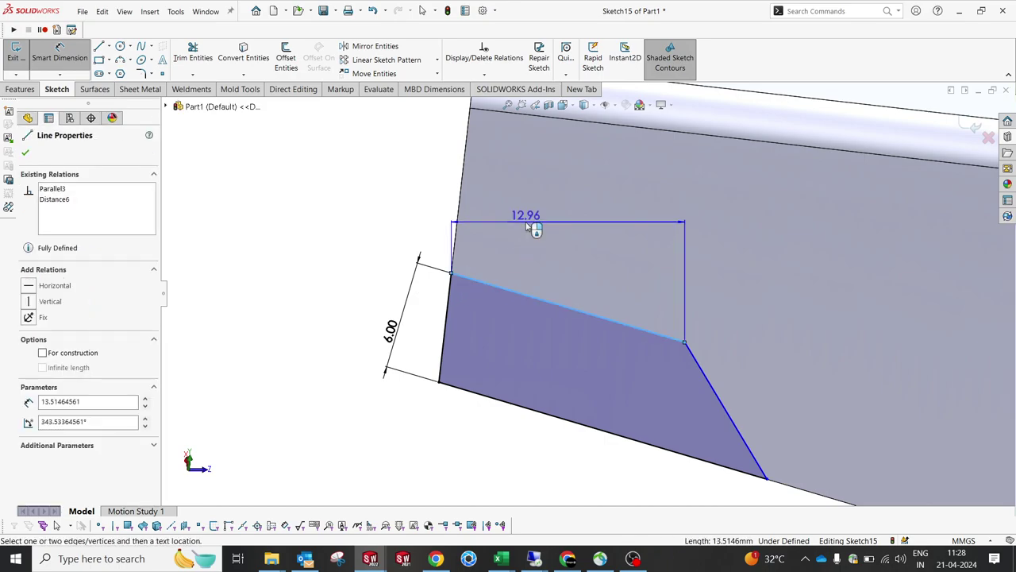
{"action": "left_click", "coordinate": [535, 228]}
{"action": "type", "text": "12"}
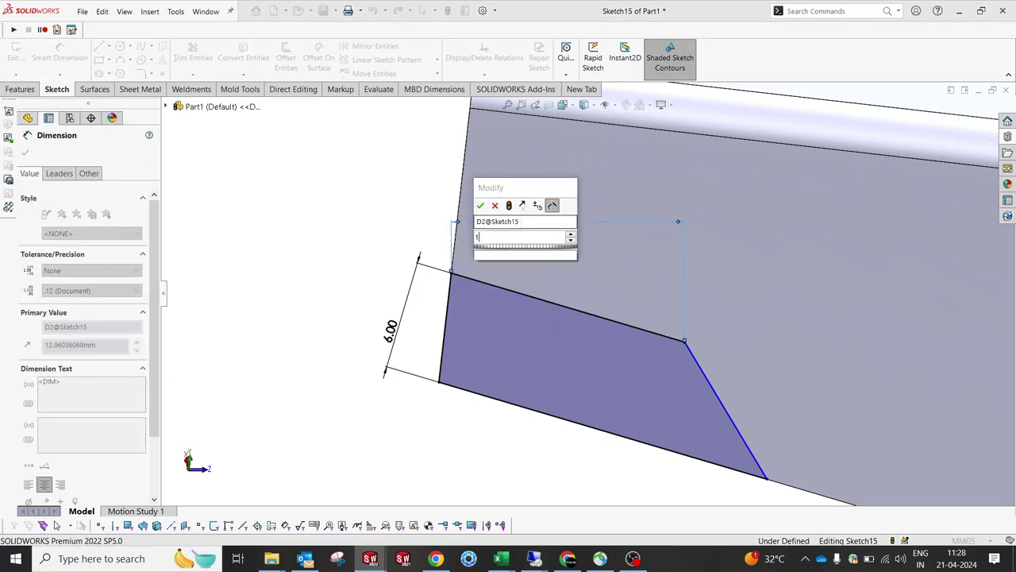
{"action": "key", "text": "Return"}
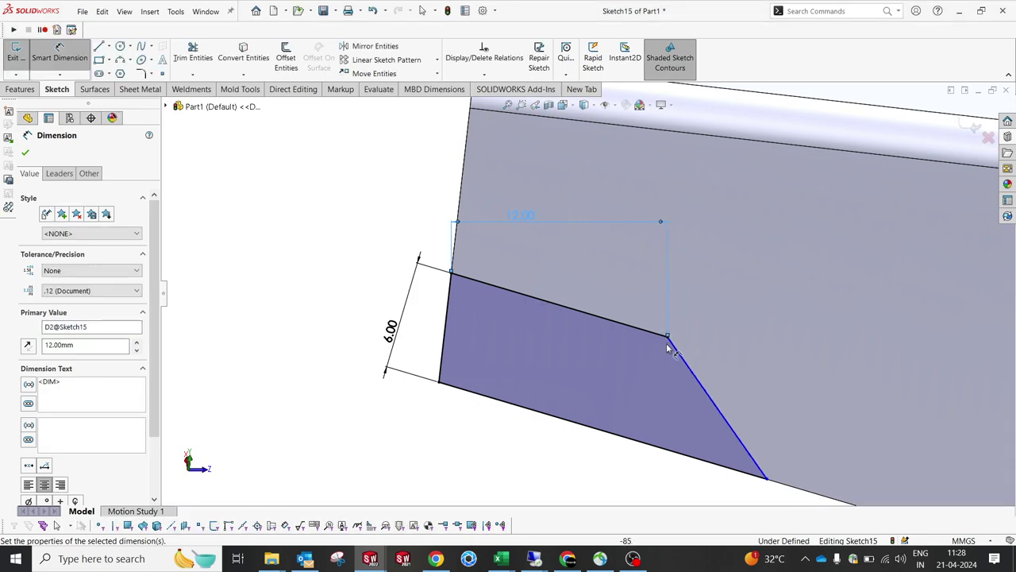
Dimension the angle between the inner long line and the slanted end line as 50°.
{"action": "left_click", "coordinate": [645, 330]}
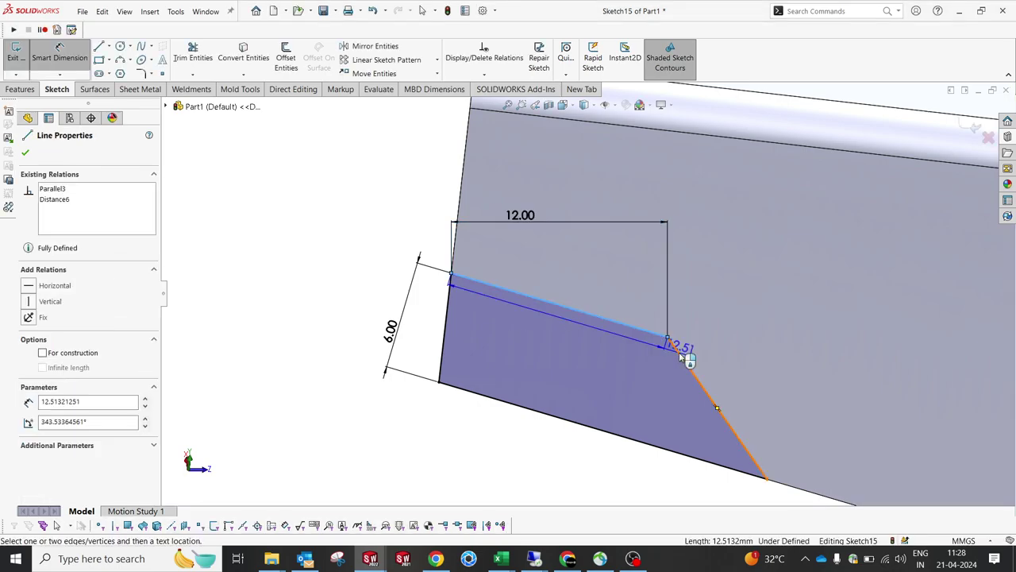
{"action": "left_click", "coordinate": [684, 358]}
{"action": "left_click", "coordinate": [794, 419]}
{"action": "left_click", "coordinate": [782, 413]}
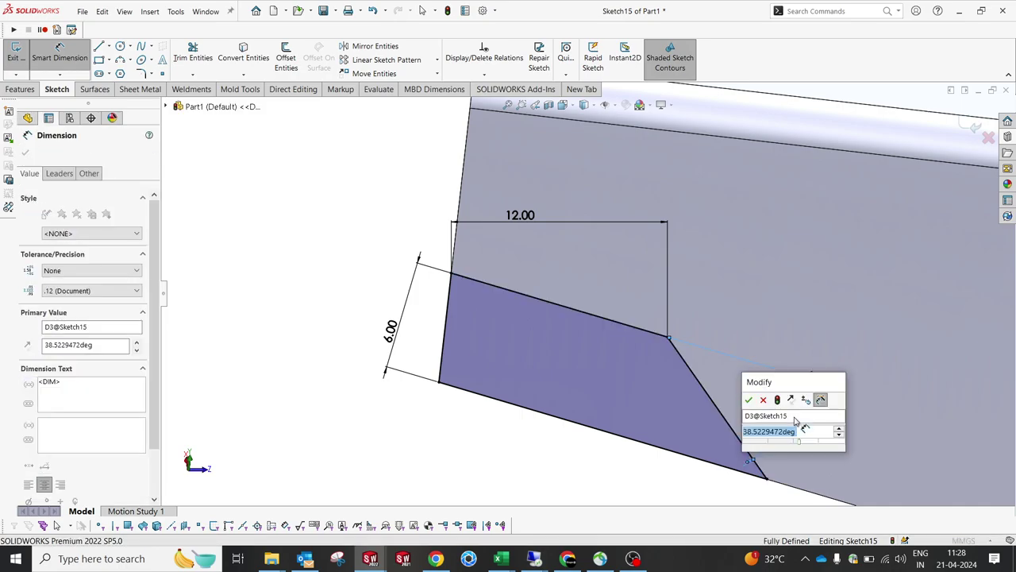
{"action": "type", "text": "40"}
{"action": "key", "text": "Return"}
{"action": "scroll", "coordinate": [667, 391], "scroll_direction": "up", "scroll_amount": 6}
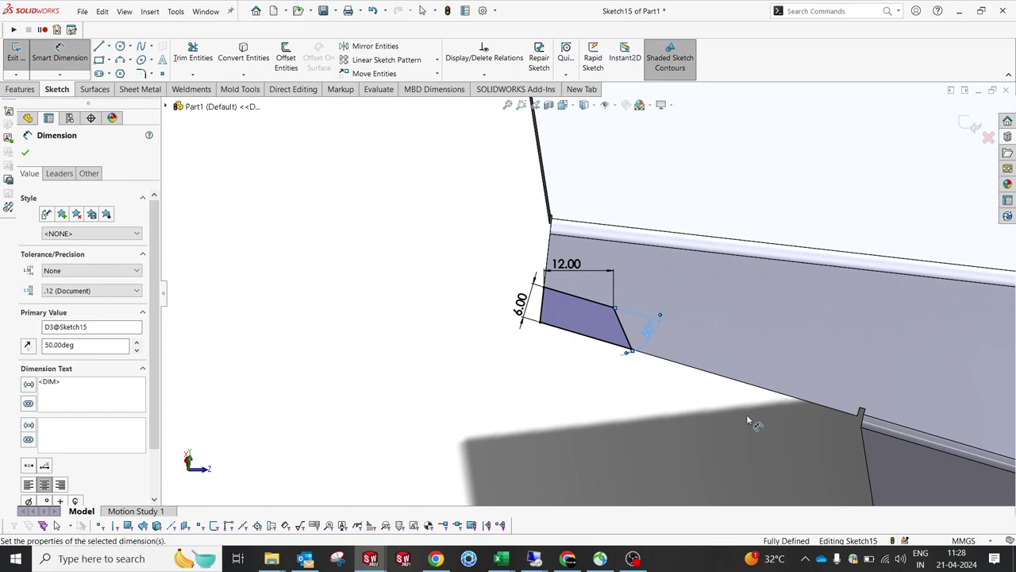
{"action": "key", "text": "Escape"}
Sketch a second closed profile on the flange's lower edge, following the relief notch outline, with an inner long line about 20.9 mm long.
{"action": "left_click", "coordinate": [98, 46]}
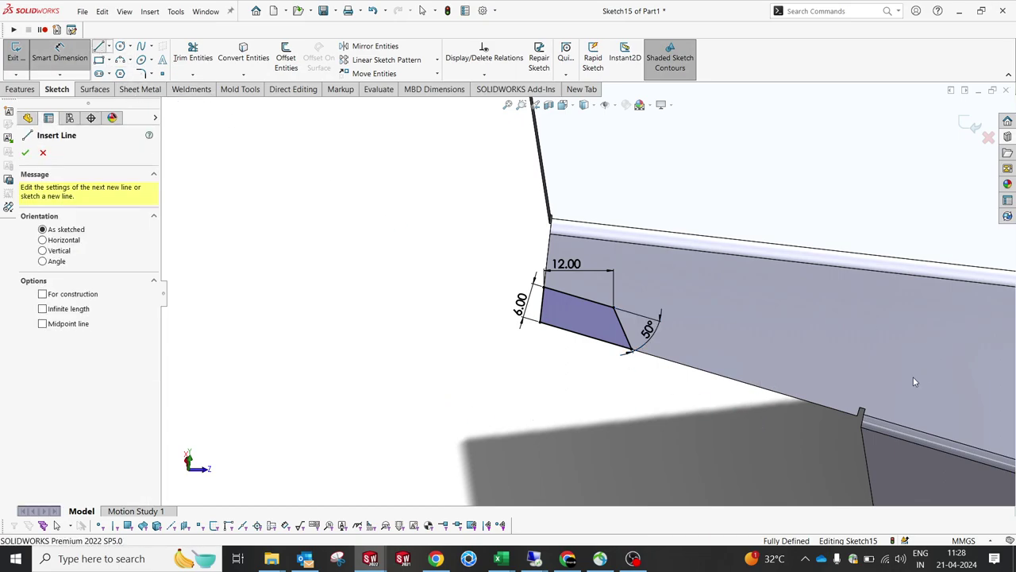
{"action": "scroll", "coordinate": [915, 382], "scroll_direction": "up", "scroll_amount": 3}
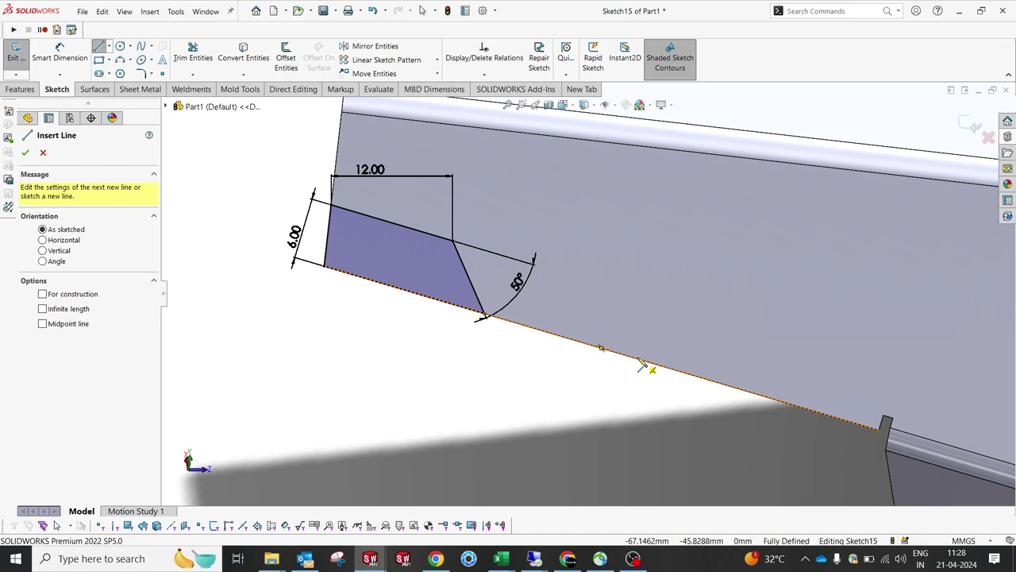
{"action": "left_click", "coordinate": [638, 358]}
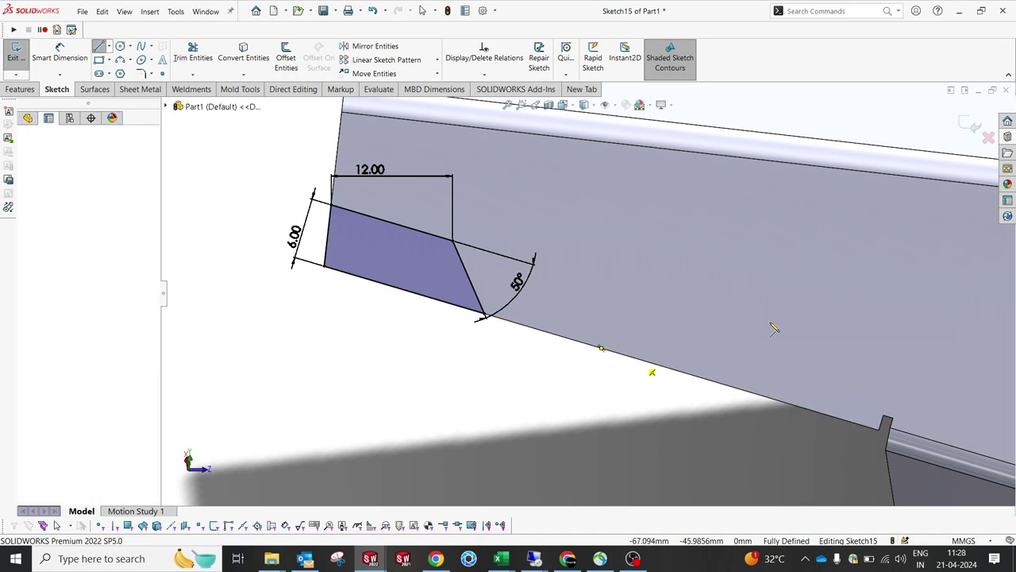
{"action": "left_click", "coordinate": [705, 317]}
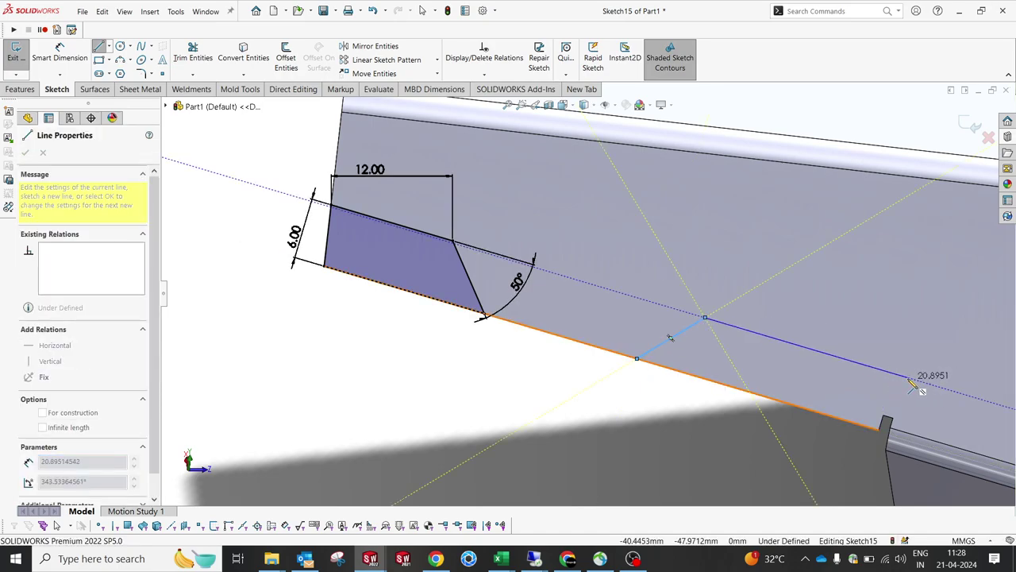
{"action": "left_click", "coordinate": [907, 377]}
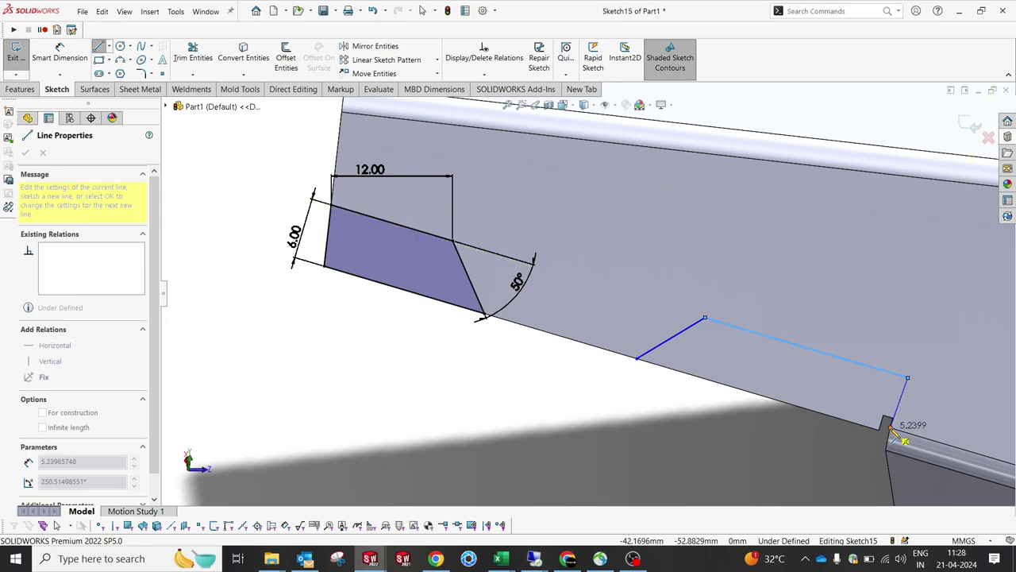
{"action": "scroll", "coordinate": [891, 434], "scroll_direction": "down", "scroll_amount": 3}
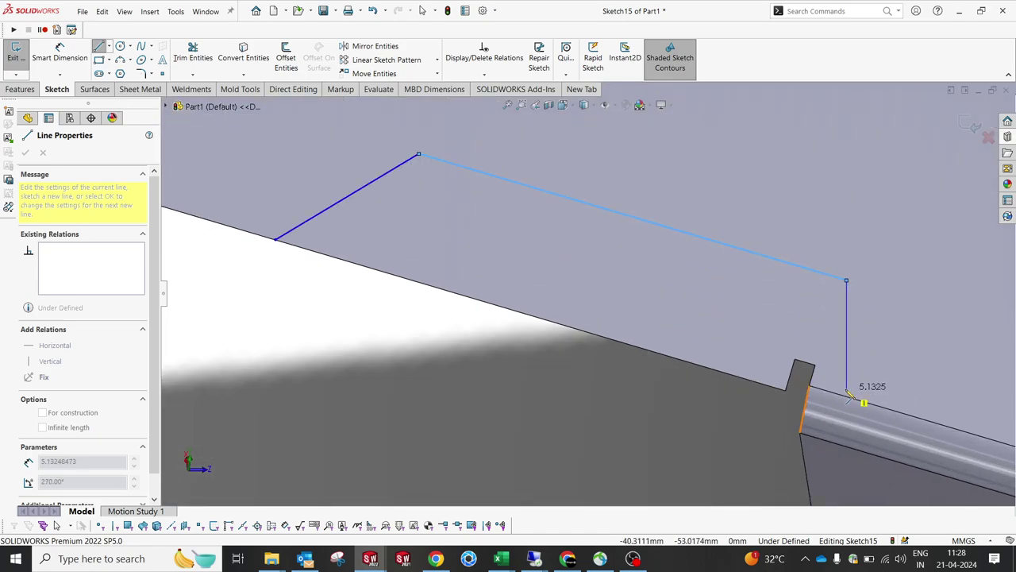
{"action": "left_click", "coordinate": [815, 367]}
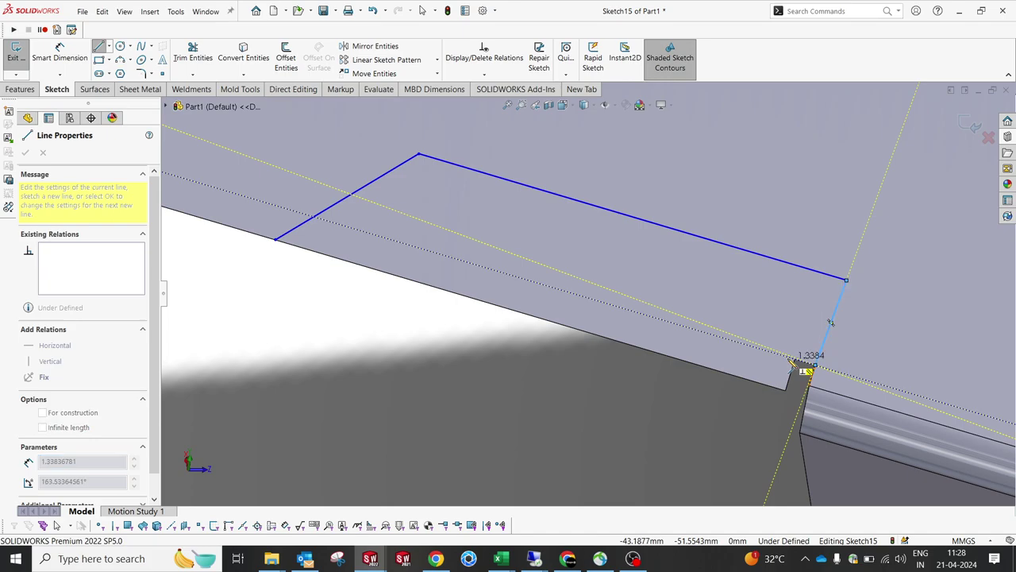
{"action": "left_click", "coordinate": [794, 359]}
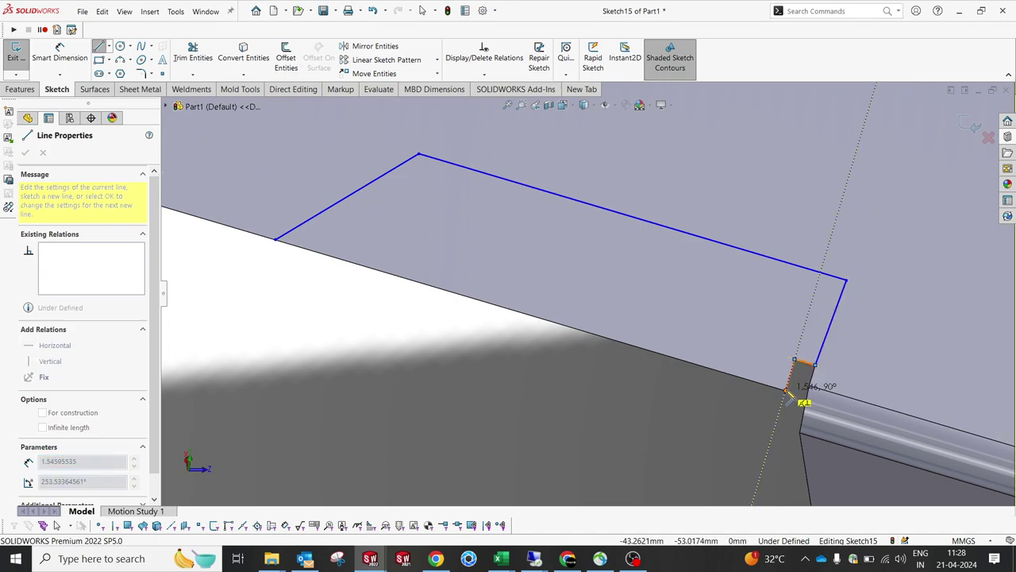
{"action": "left_click", "coordinate": [786, 390]}
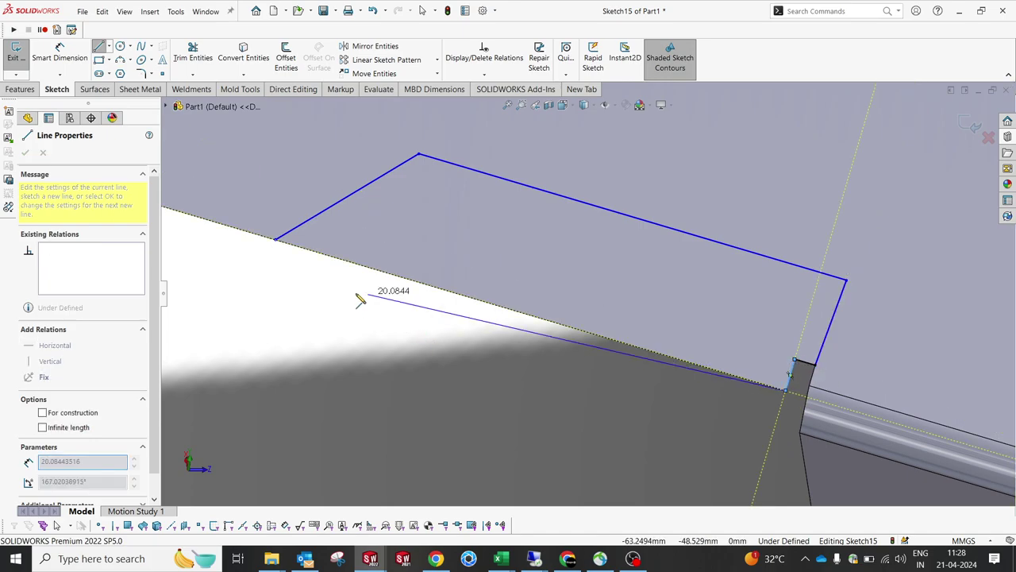
{"action": "left_click", "coordinate": [275, 240]}
{"action": "key", "text": "Escape"}
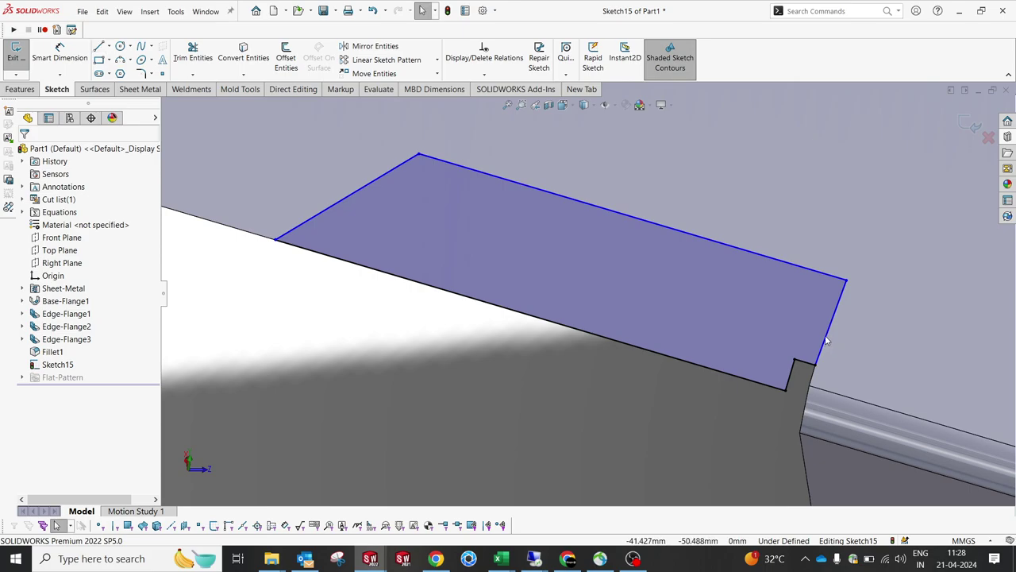
Make the second profile's short end line collinear with the notch's side edge beside the adjoining bend.
{"action": "left_click", "coordinate": [825, 341]}
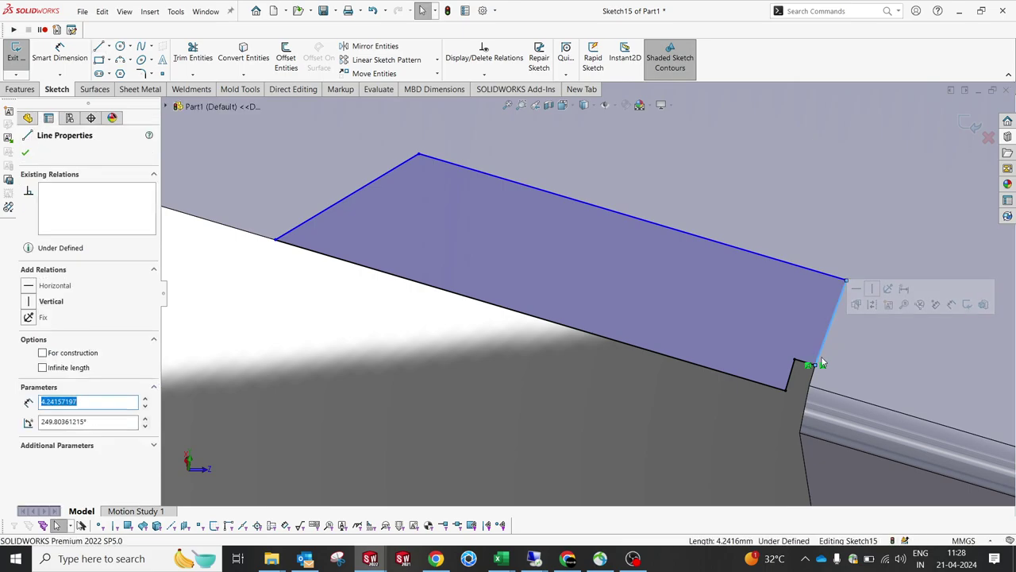
{"action": "scroll", "coordinate": [822, 362], "scroll_direction": "down", "scroll_amount": 2}
{"action": "left_click", "coordinate": [787, 366], "text": "ctrl"}
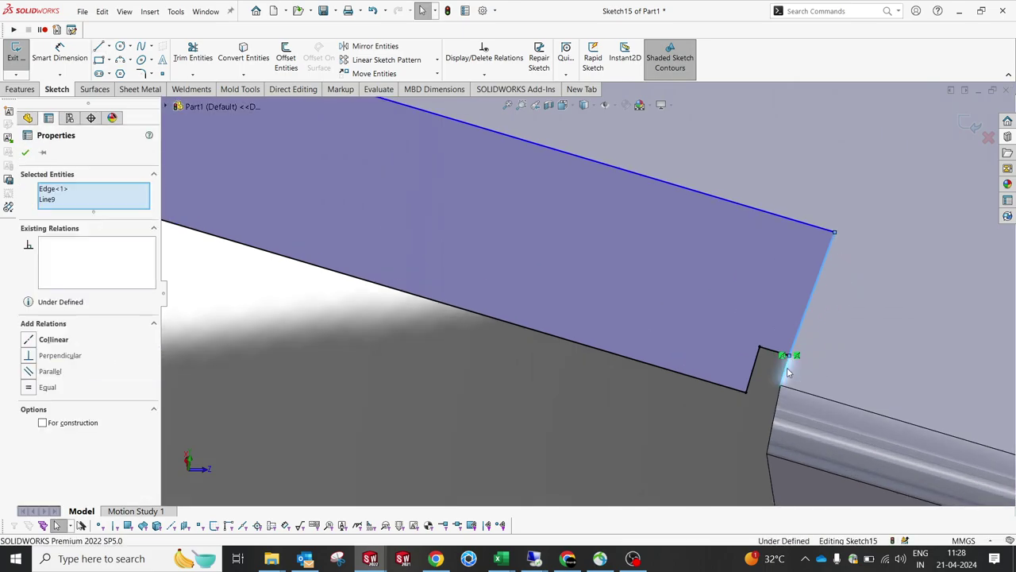
{"action": "left_click", "coordinate": [820, 324]}
{"action": "scroll", "coordinate": [585, 295], "scroll_direction": "up", "scroll_amount": 3}
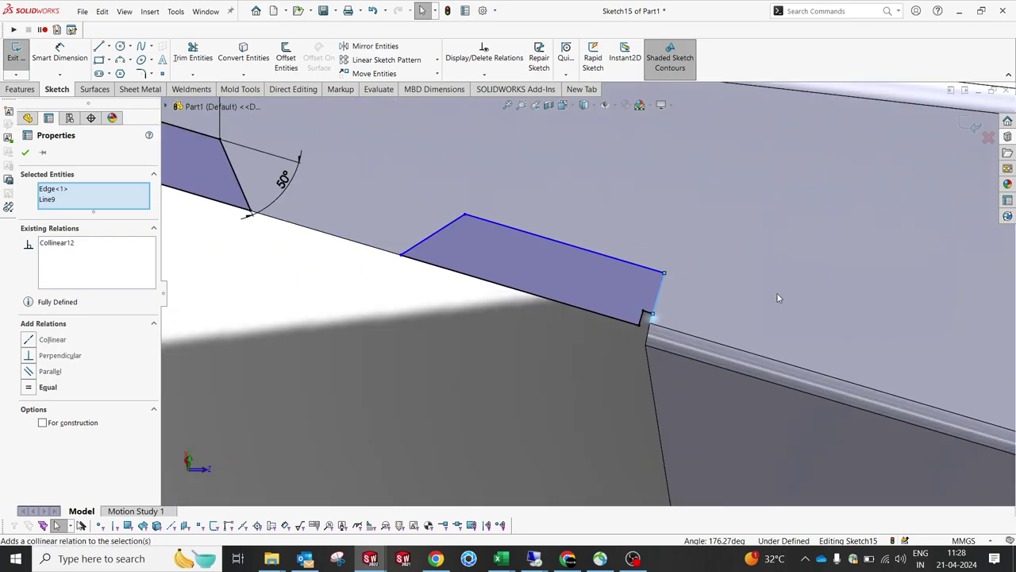
{"action": "key", "text": "Escape"}
Make the second profile's inner long line collinear with and equal in length to the first profile's inner long line.
{"action": "left_click", "coordinate": [298, 182]}
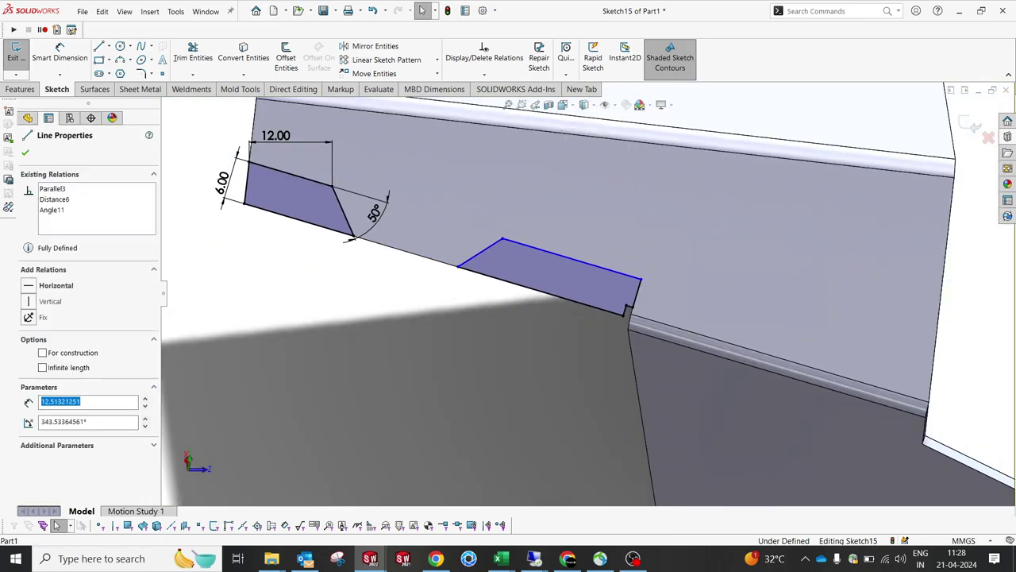
{"action": "left_click", "coordinate": [553, 255], "text": "ctrl"}
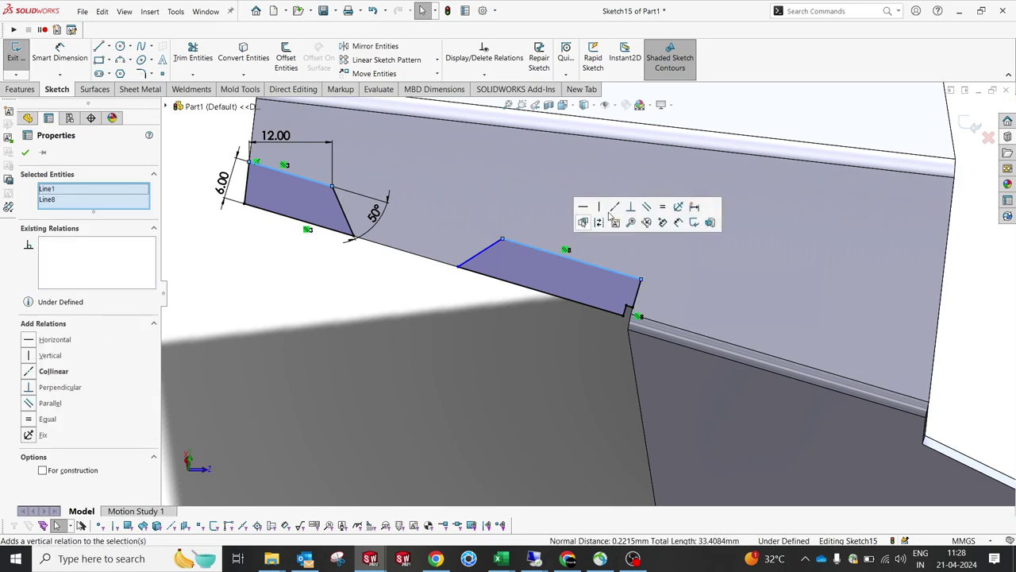
{"action": "left_click", "coordinate": [616, 215]}
{"action": "key", "text": "Escape"}
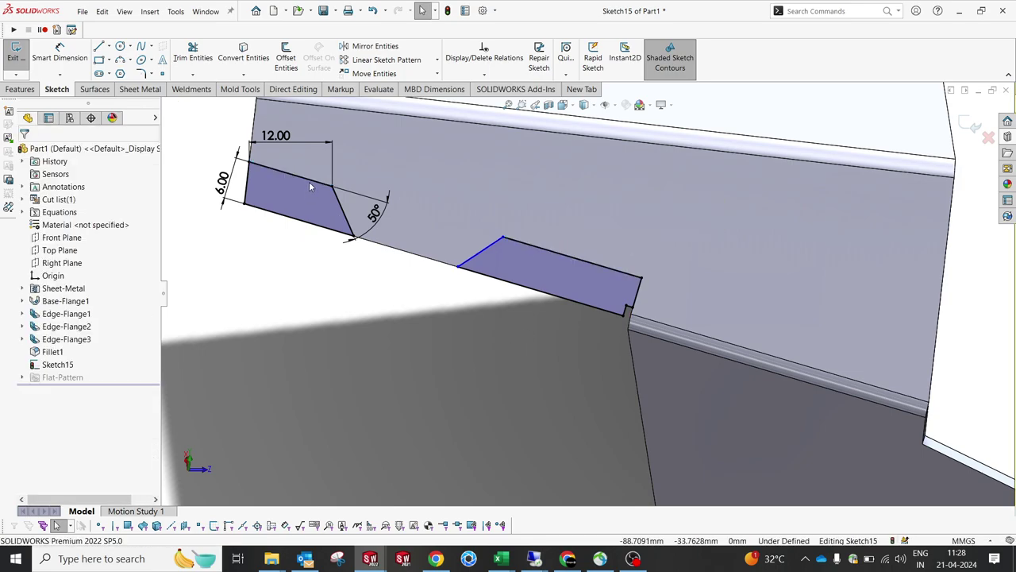
{"action": "left_click", "coordinate": [309, 181]}
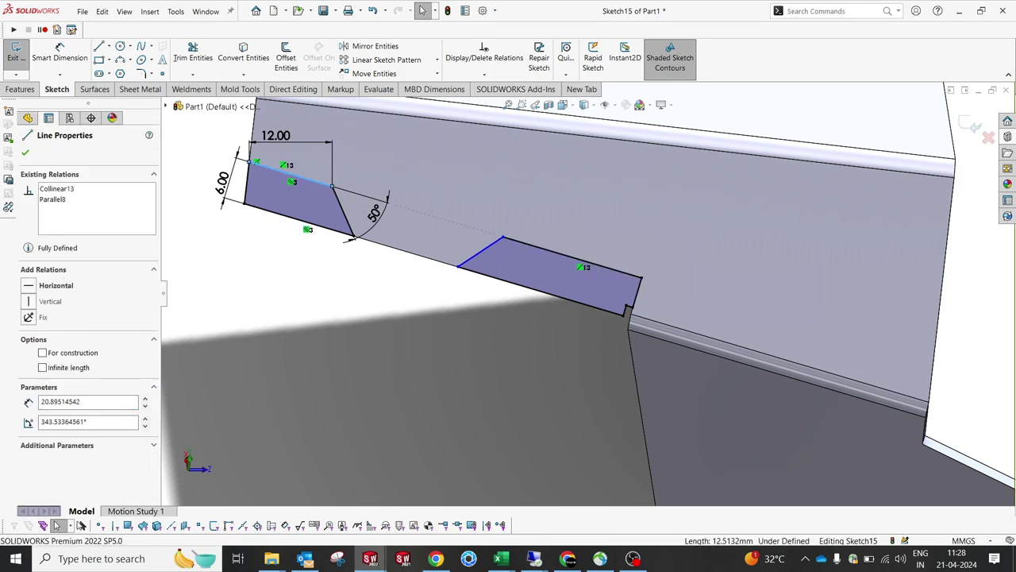
{"action": "left_click", "coordinate": [538, 249], "text": "ctrl"}
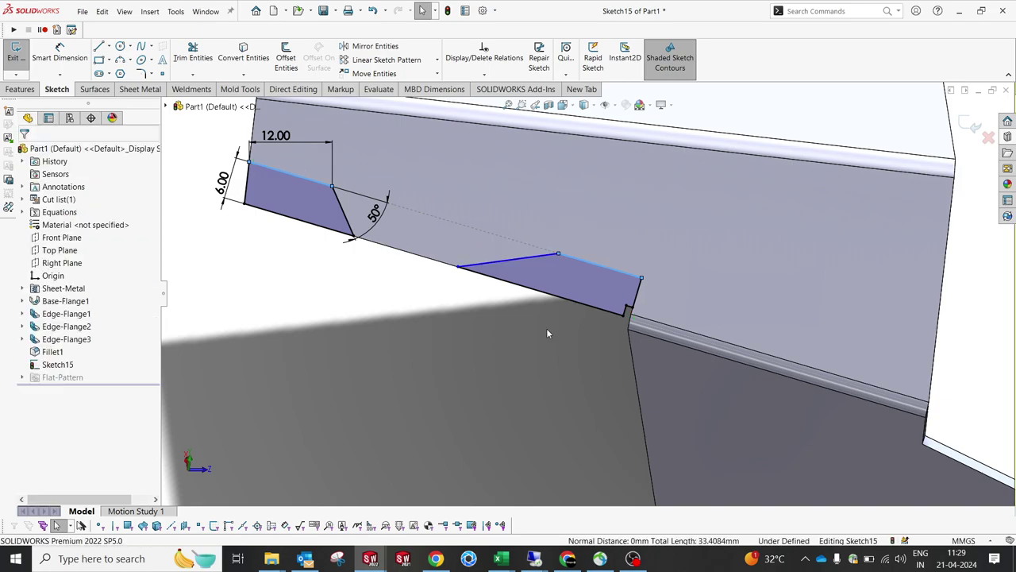
Dimension the angle between the second profile's inner long line and its slanted end line.
{"action": "right_click_drag", "start_coordinate": [546, 328], "coordinate": [488, 161]}
{"action": "left_click", "coordinate": [582, 262]}
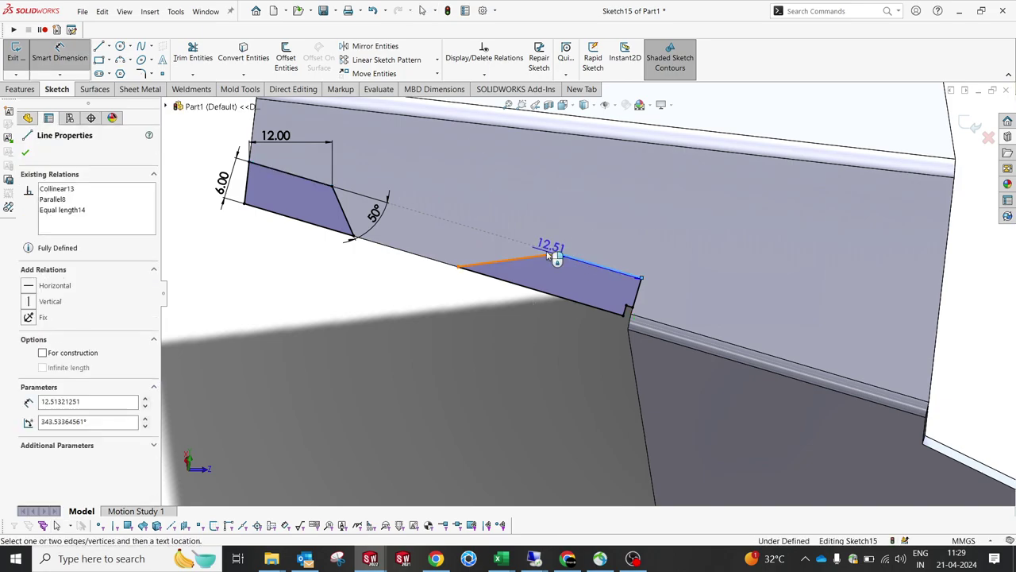
{"action": "left_click", "coordinate": [433, 247]}
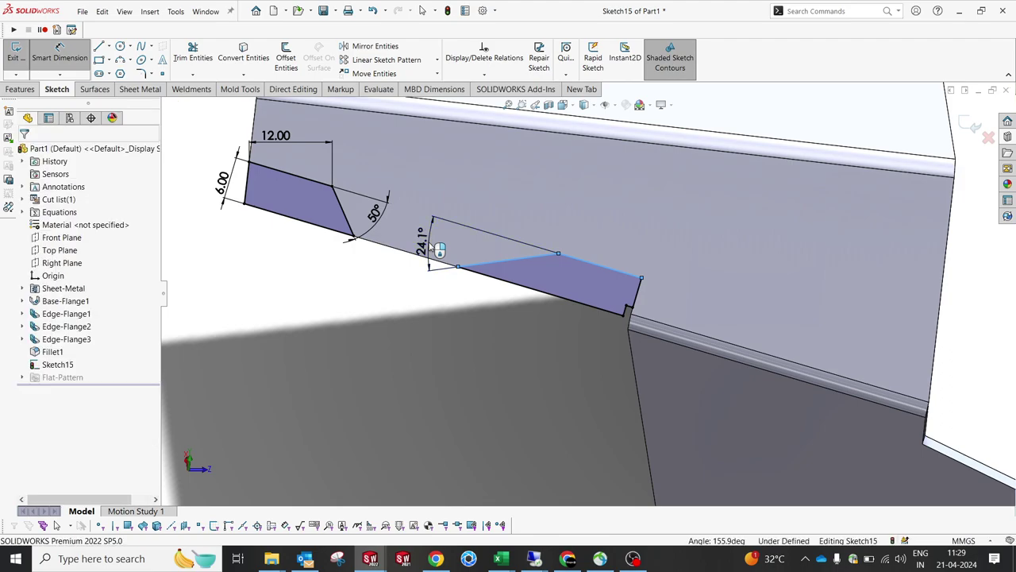
Set the angle between the top edge and slanted edge of the notch profile nearest the bend to 50°.
{"action": "key", "text": "Return"}
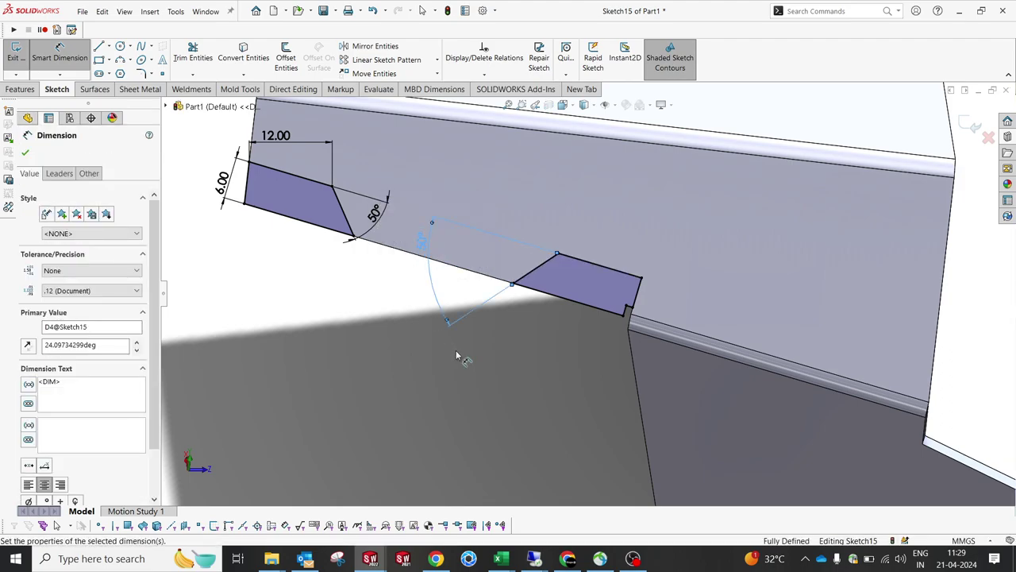
{"action": "left_click", "coordinate": [456, 350]}
{"action": "scroll", "coordinate": [434, 388], "scroll_direction": "up", "scroll_amount": 3}
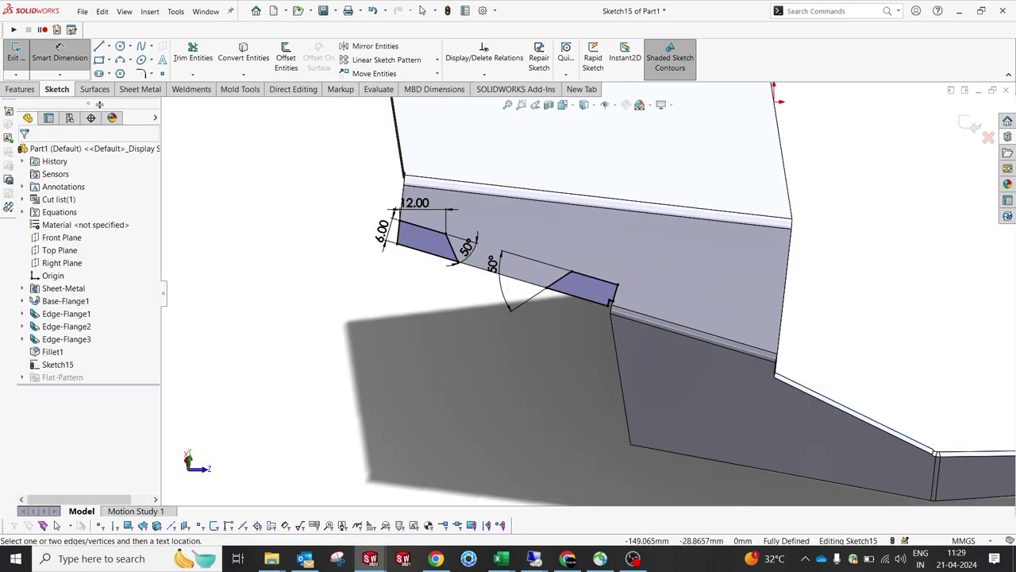
Cut both notch profiles through the flange edge with a blind 10 mm Extruded Cut using Normal cut.
{"action": "left_click", "coordinate": [21, 90]}
{"action": "left_click", "coordinate": [183, 64]}
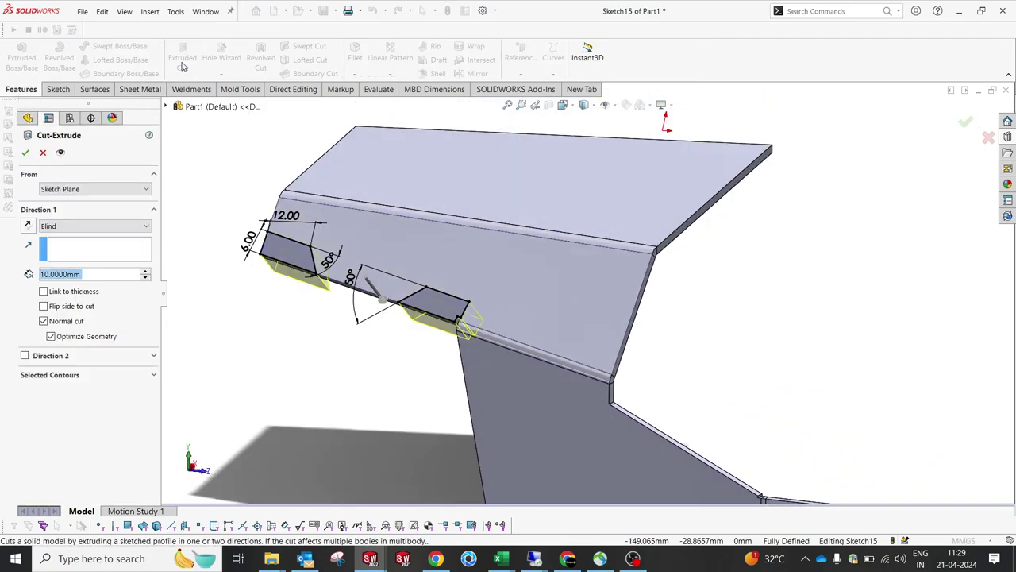
{"action": "left_click", "coordinate": [25, 152]}
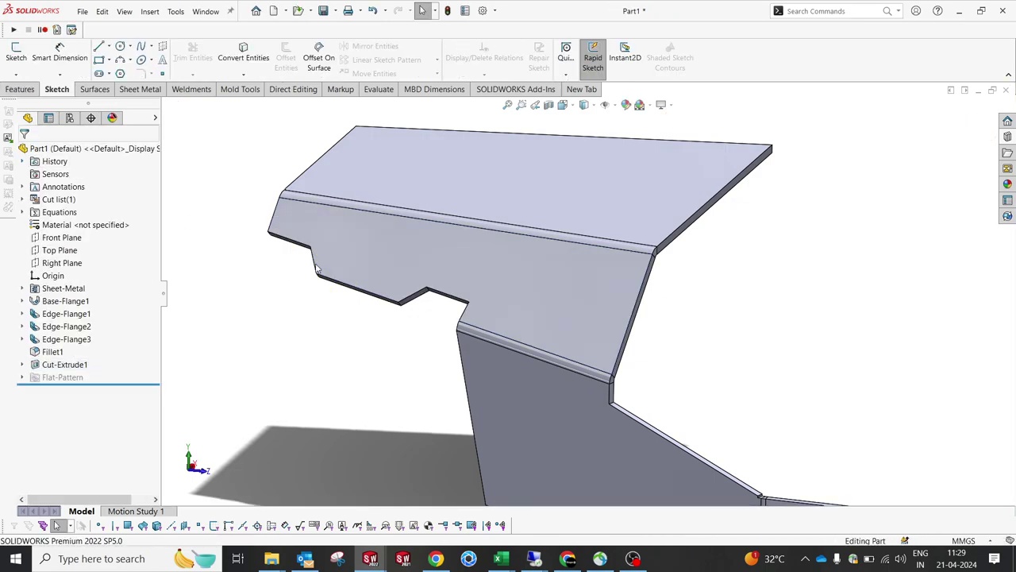
Start a constant-size fillet on the two outer corners of the tab between the notches with a 5 mm radius.
{"action": "left_click", "coordinate": [17, 89]}
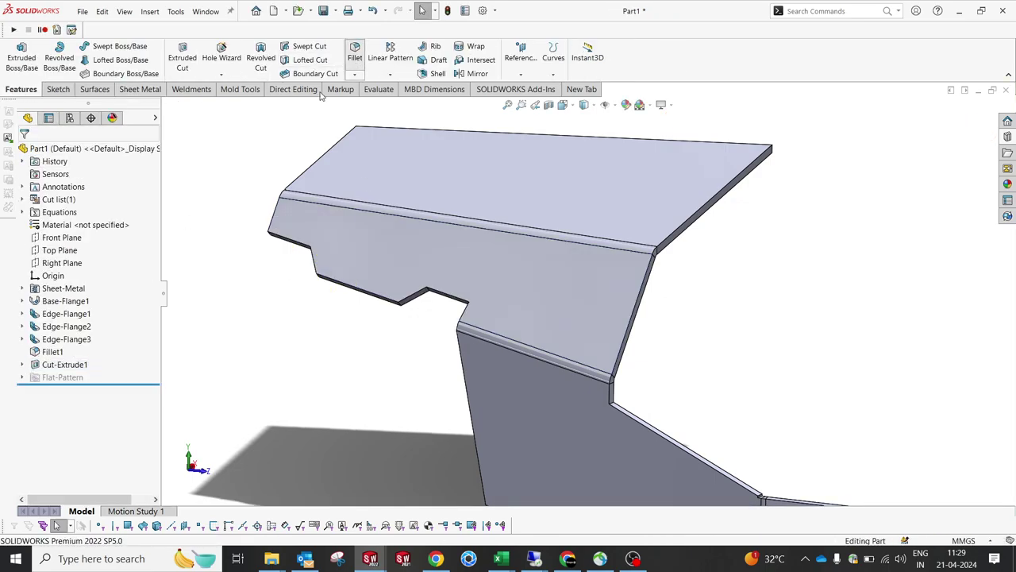
{"action": "scroll", "coordinate": [357, 316], "scroll_direction": "down", "scroll_amount": 4}
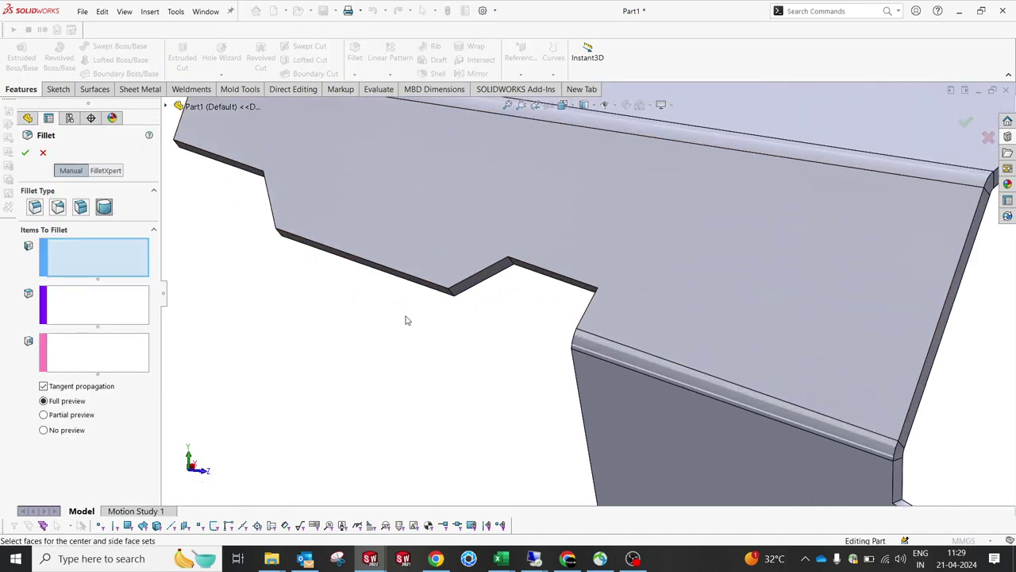
{"action": "middle_click_drag", "start_coordinate": [406, 316], "coordinate": [421, 277]}
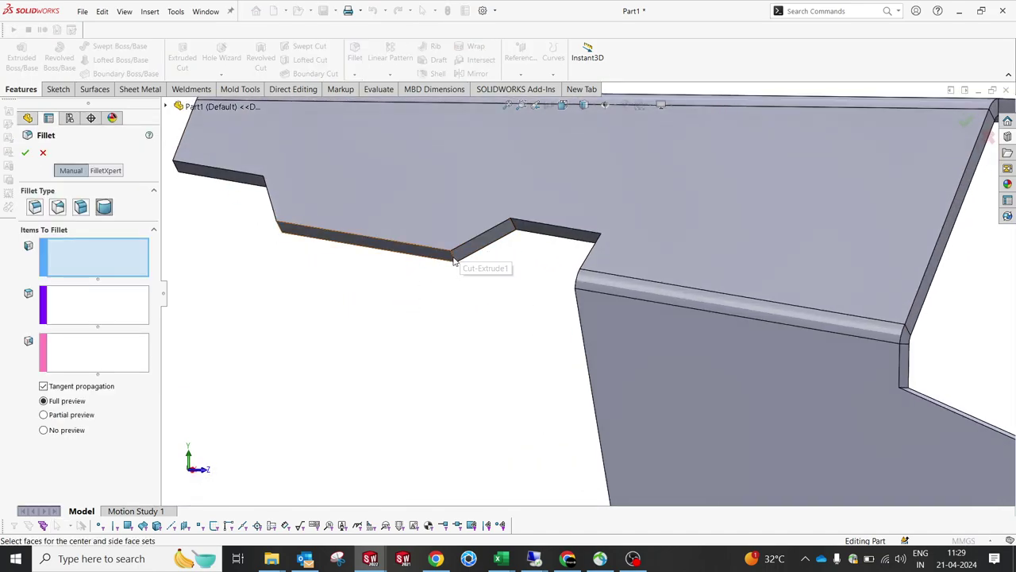
{"action": "left_click", "coordinate": [29, 209]}
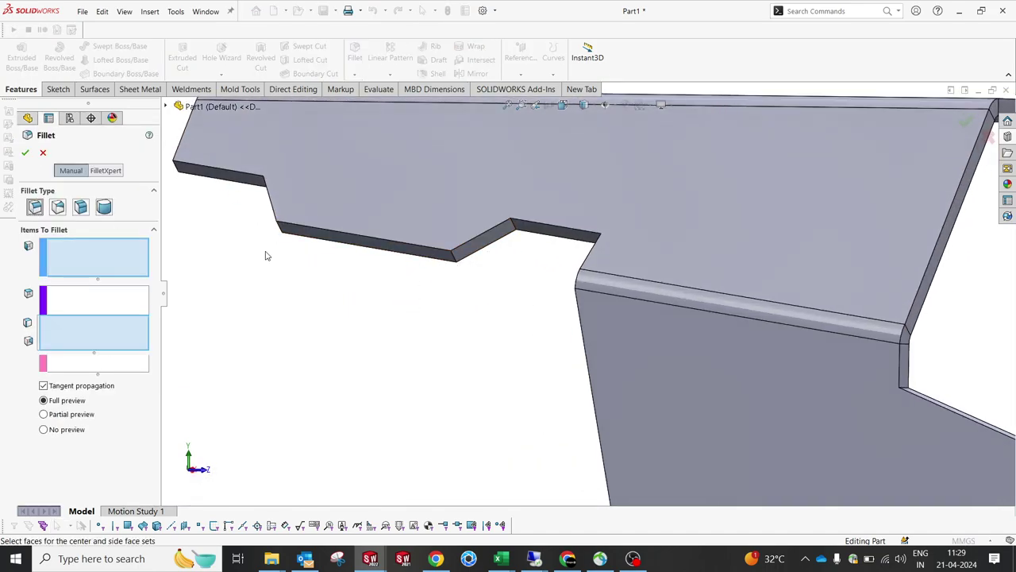
{"action": "left_click", "coordinate": [453, 258]}
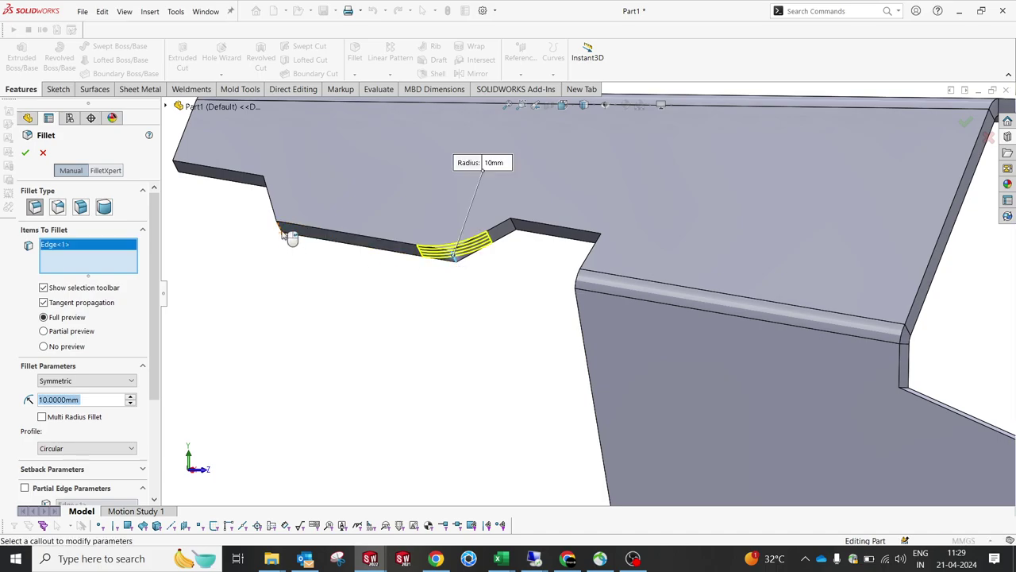
{"action": "left_click", "coordinate": [283, 232]}
{"action": "type", "text": "5"}
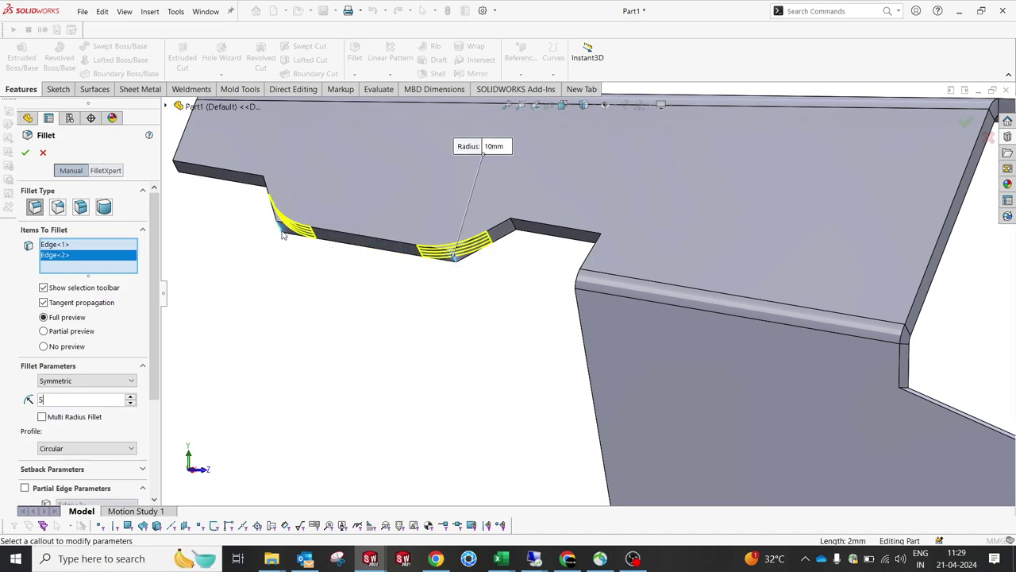
Add the remaining four corner edges along the notched flange to the 5 mm fillet and apply it.
{"action": "left_click", "coordinate": [513, 224]}
{"action": "middle_click_drag", "start_coordinate": [524, 247], "coordinate": [633, 258]}
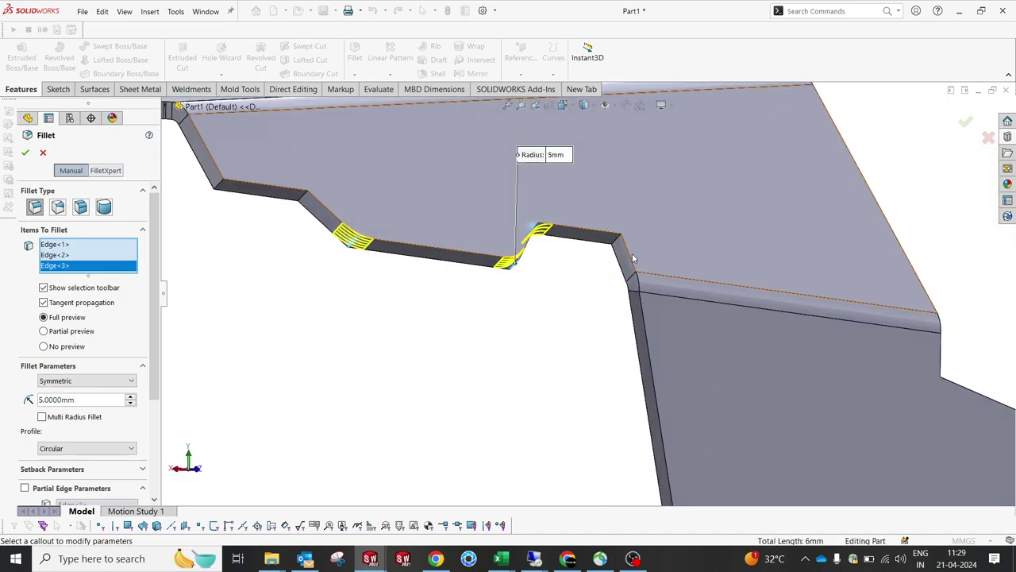
{"action": "left_click", "coordinate": [619, 246]}
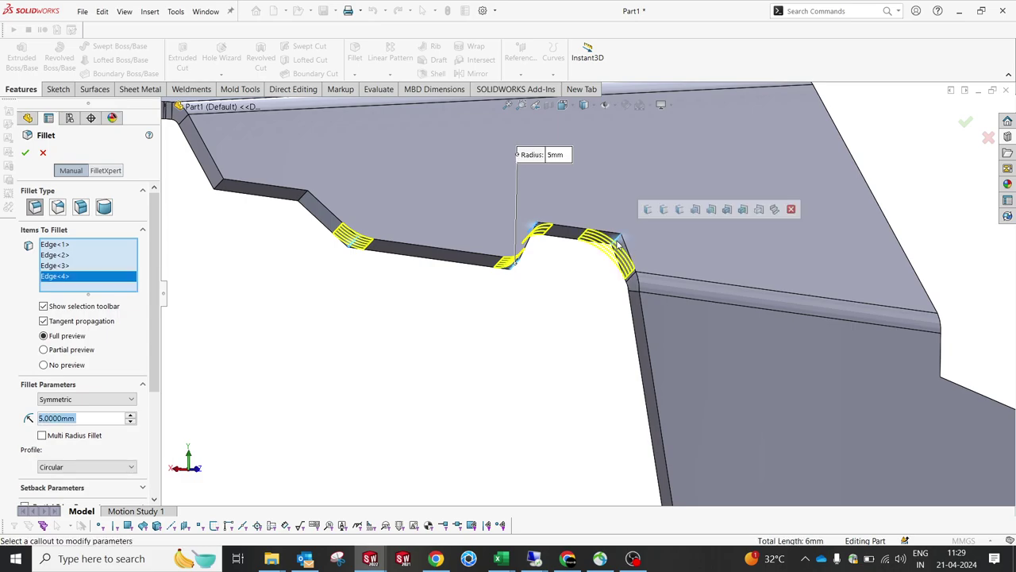
{"action": "left_click", "coordinate": [221, 186]}
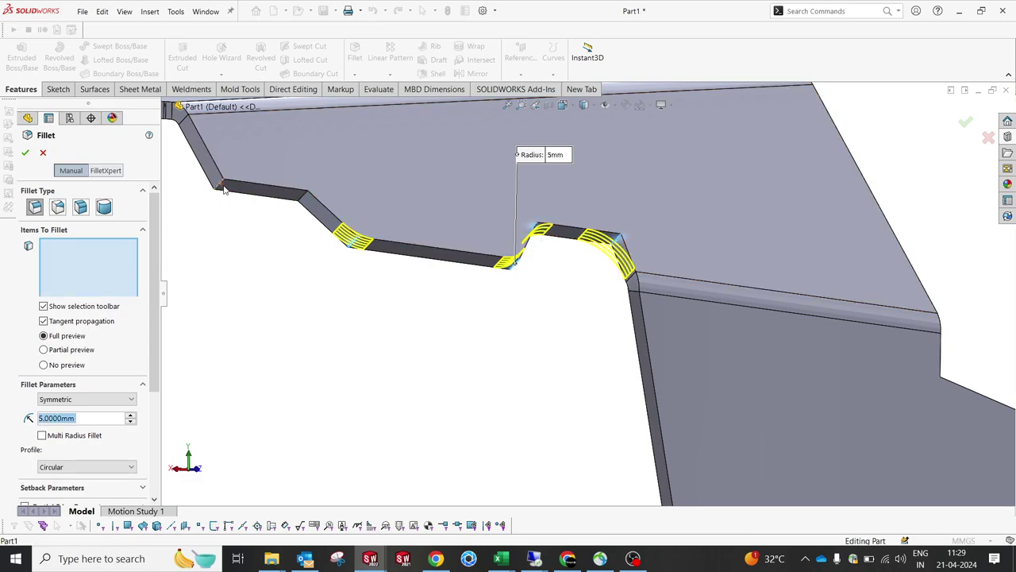
{"action": "left_click", "coordinate": [302, 201]}
{"action": "middle_click_drag", "start_coordinate": [286, 251], "coordinate": [867, 127]}
{"action": "left_click", "coordinate": [966, 122]}
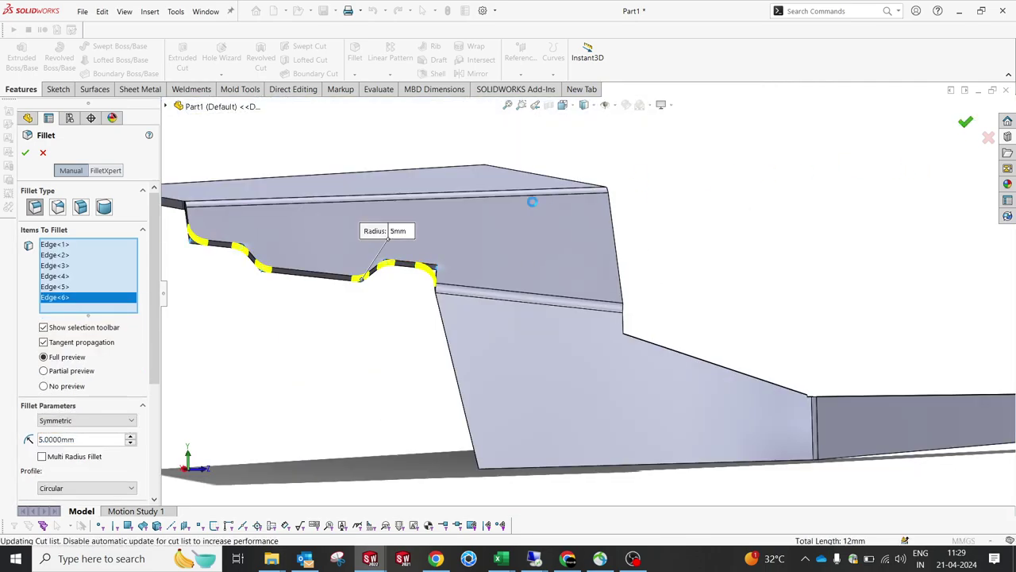
{"action": "middle_click_drag", "start_coordinate": [476, 242], "coordinate": [613, 314]}
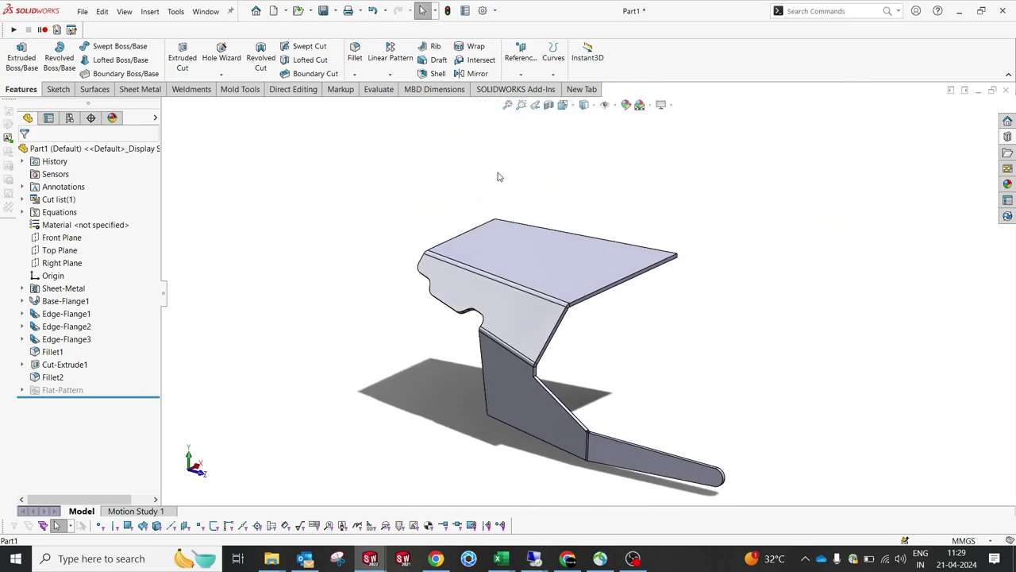
Split the part at the Right Plane and consume the half of the top plate that has no side flanges.
{"action": "left_click", "coordinate": [65, 264]}
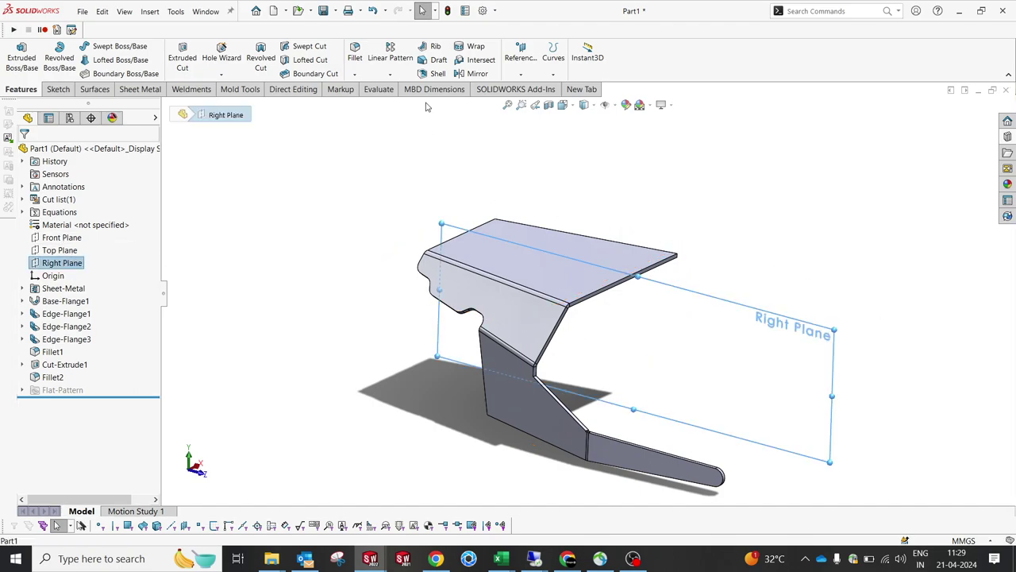
{"action": "left_click", "coordinate": [293, 89]}
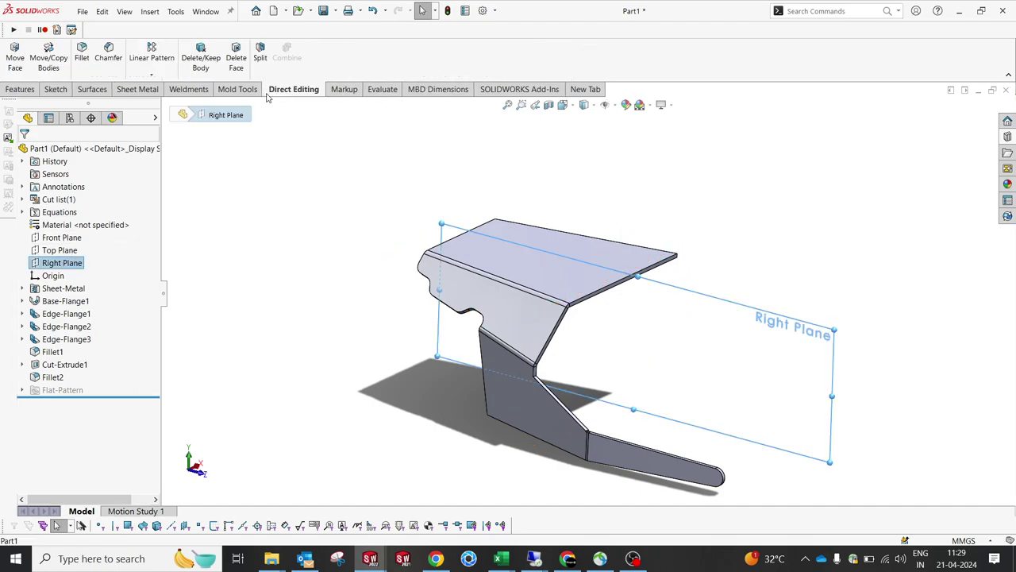
{"action": "left_click", "coordinate": [260, 52]}
{"action": "left_click", "coordinate": [83, 271]}
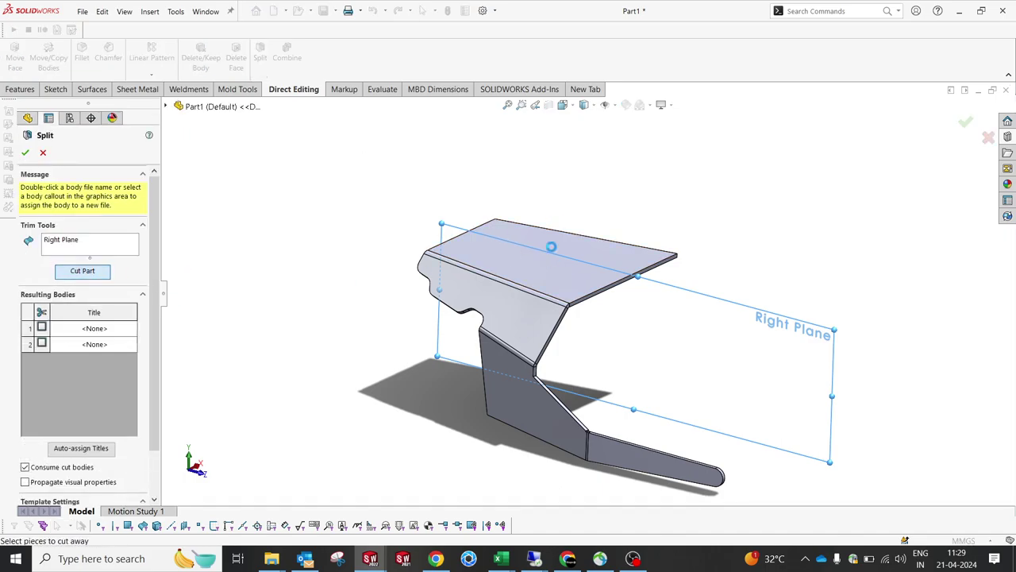
{"action": "left_click", "coordinate": [518, 246]}
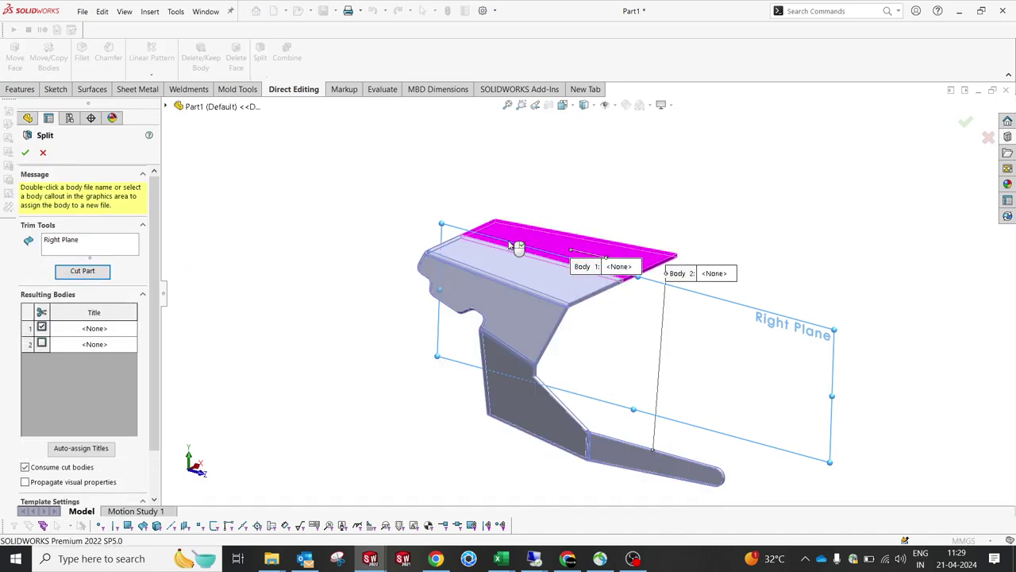
{"action": "scroll", "coordinate": [58, 361], "scroll_direction": "down", "scroll_amount": 1}
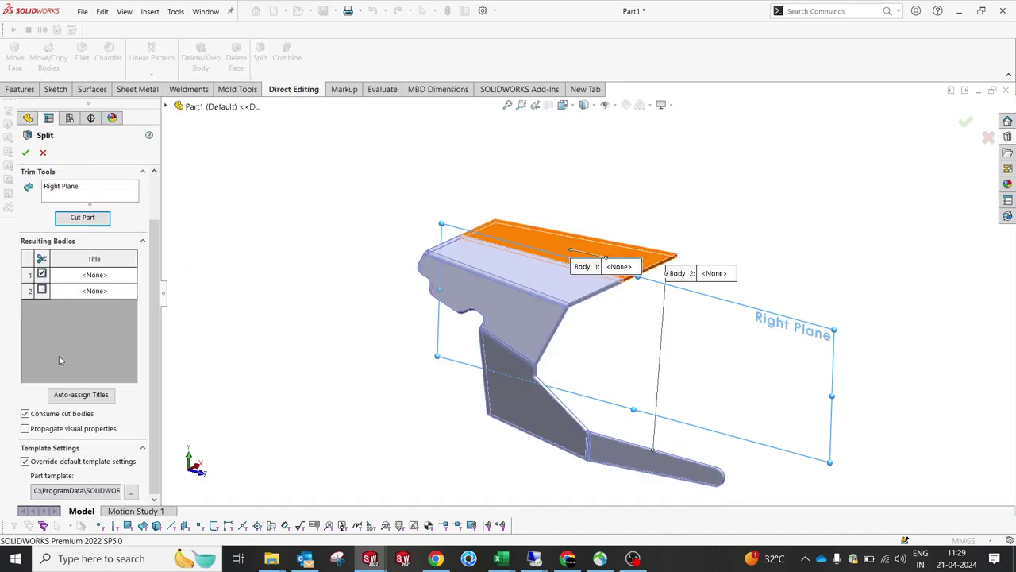
{"action": "left_click", "coordinate": [25, 153]}
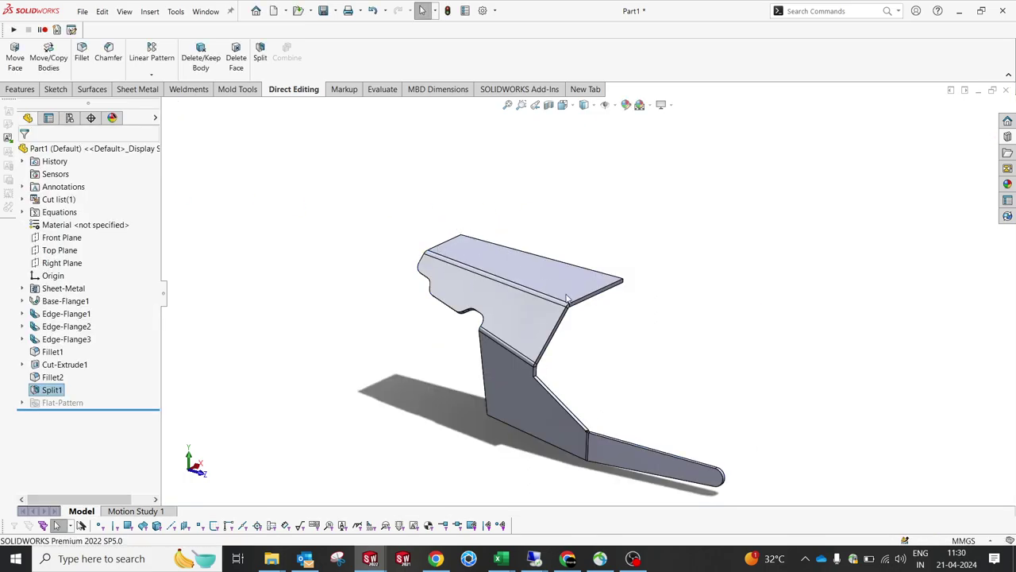
Mirror the remaining solid body about the cut face of the top plate with Merge solids enabled.
{"action": "left_click", "coordinate": [18, 88]}
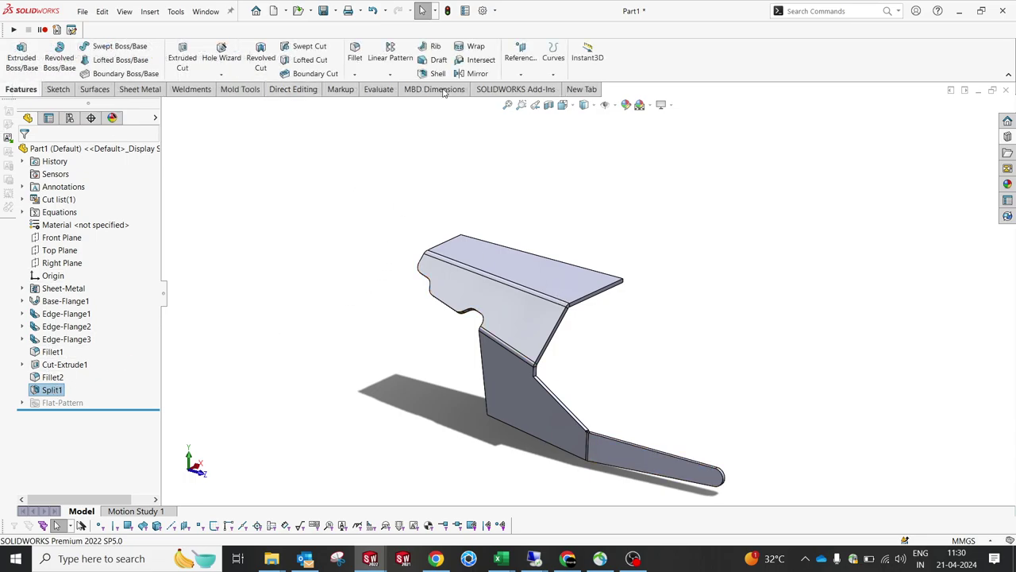
{"action": "left_click", "coordinate": [477, 73]}
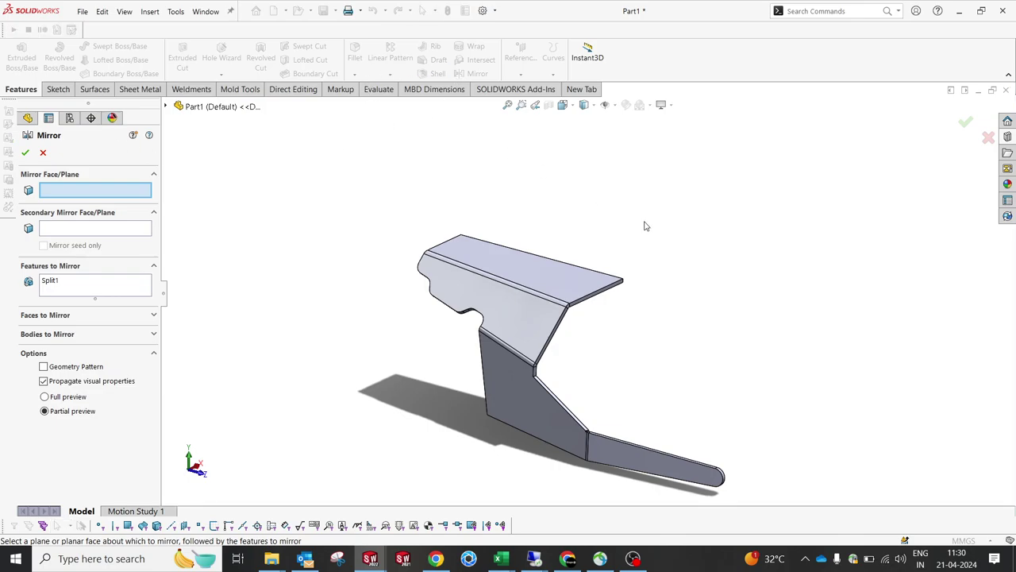
{"action": "middle_click_drag", "start_coordinate": [645, 226], "coordinate": [547, 257]}
{"action": "scroll", "coordinate": [609, 335], "scroll_direction": "down", "scroll_amount": 3}
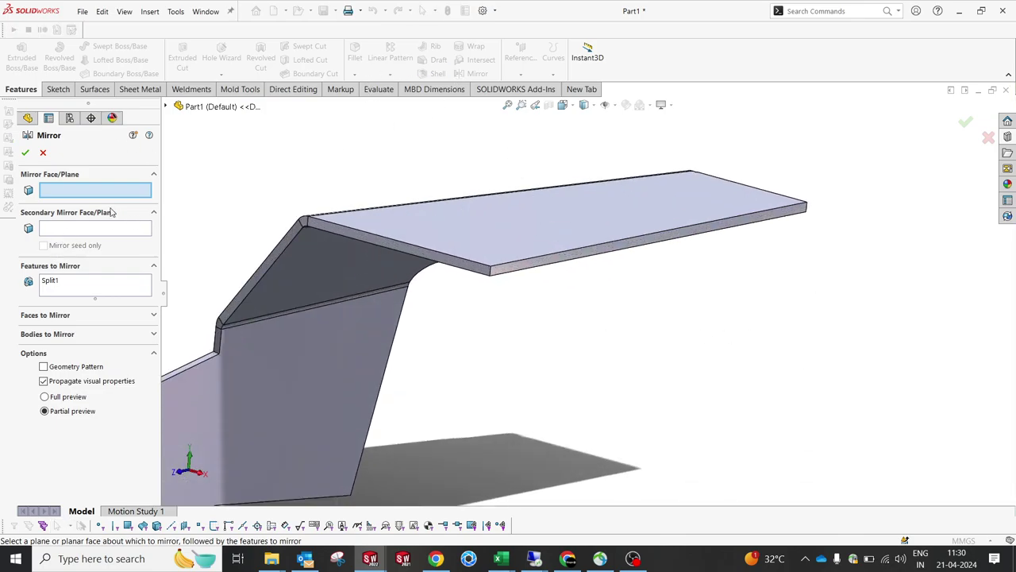
{"action": "left_click", "coordinate": [539, 269]}
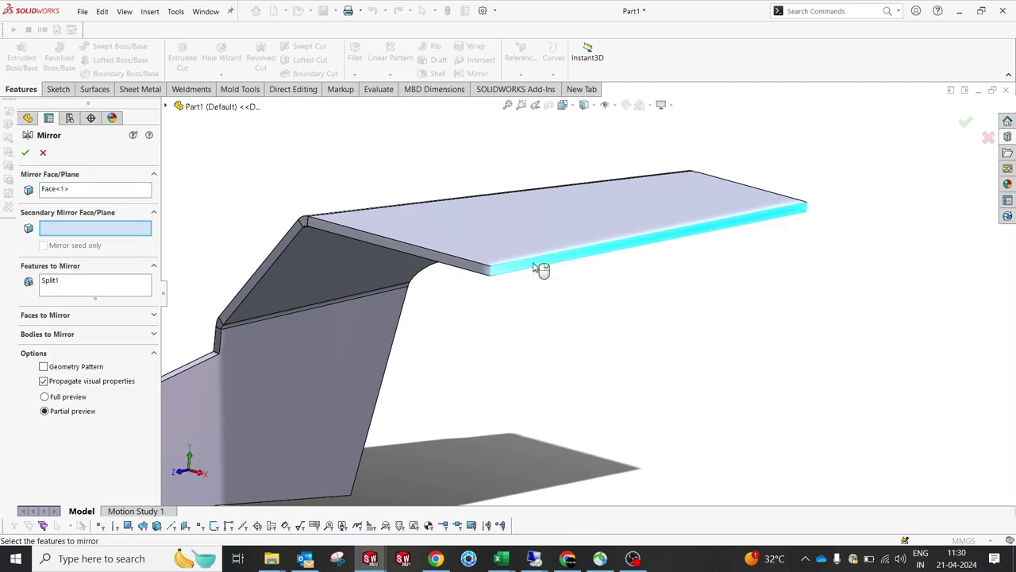
{"action": "left_click", "coordinate": [51, 335]}
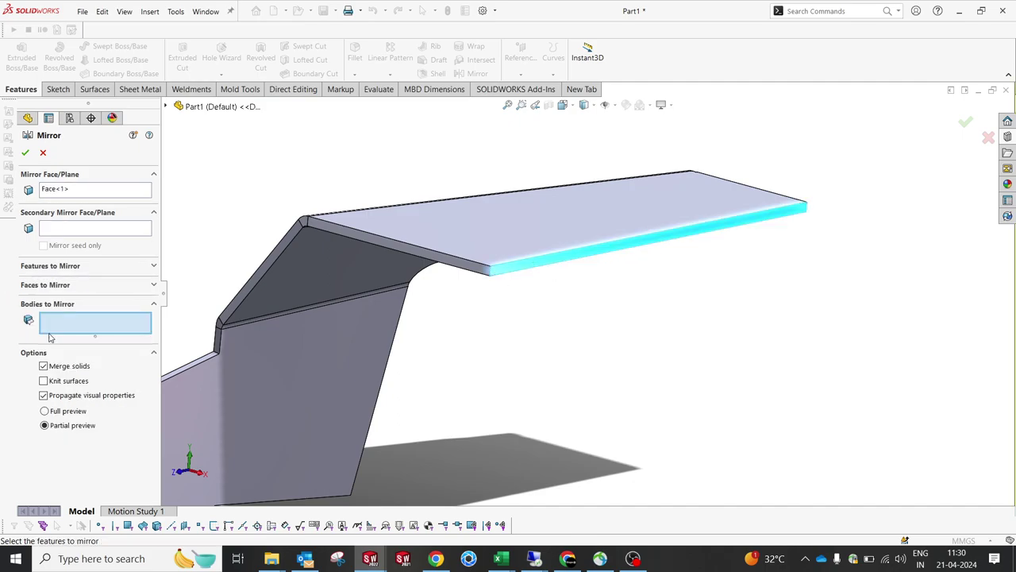
{"action": "left_click", "coordinate": [331, 265]}
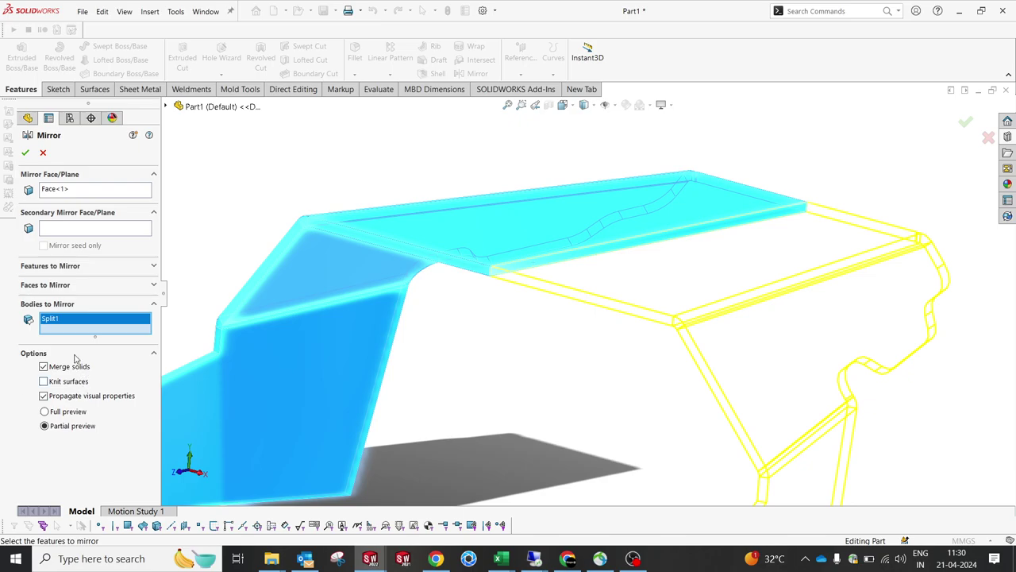
{"action": "left_click", "coordinate": [26, 152]}
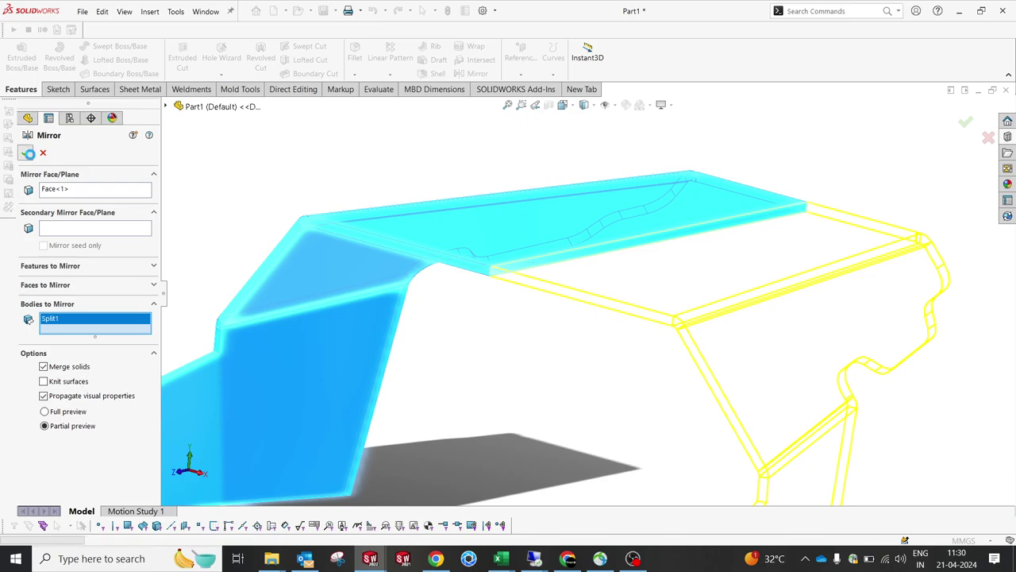
{"action": "scroll", "coordinate": [520, 316], "scroll_direction": "up", "scroll_amount": 5}
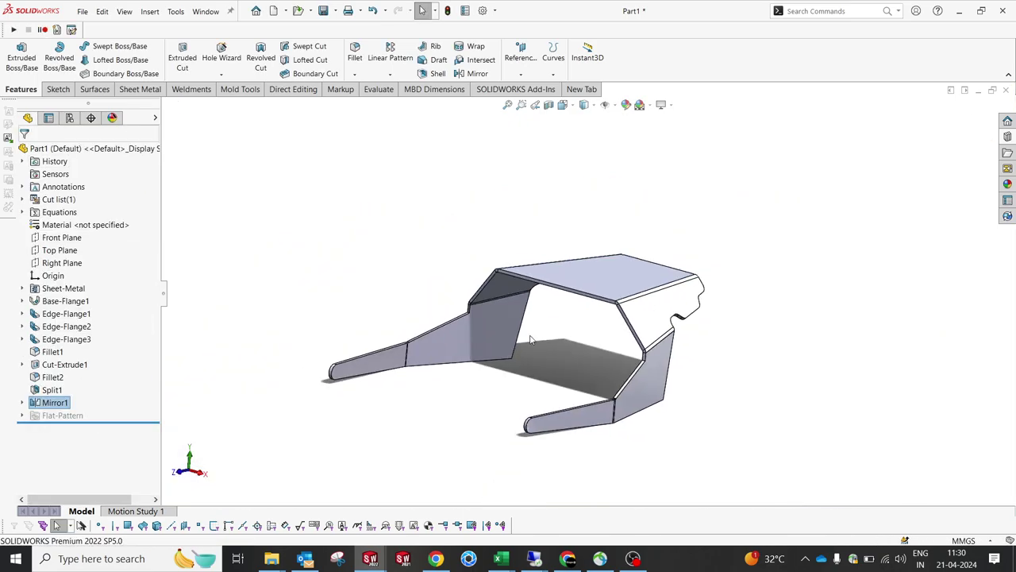
{"action": "middle_click_drag", "start_coordinate": [529, 337], "coordinate": [619, 376]}
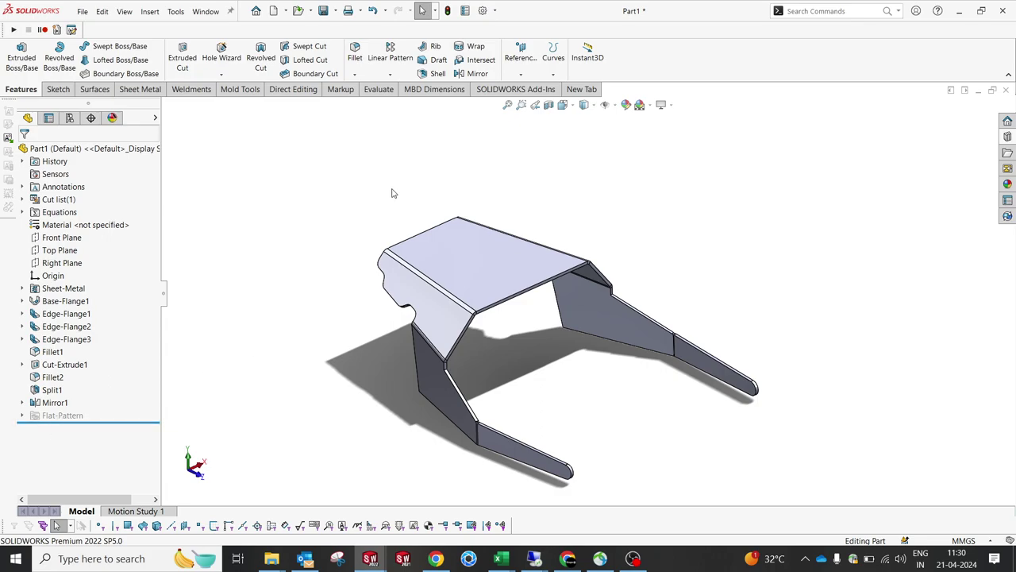
Flatten the sheet metal part to inspect its flat pattern, and return it to the folded state.
{"action": "left_click", "coordinate": [142, 92]}
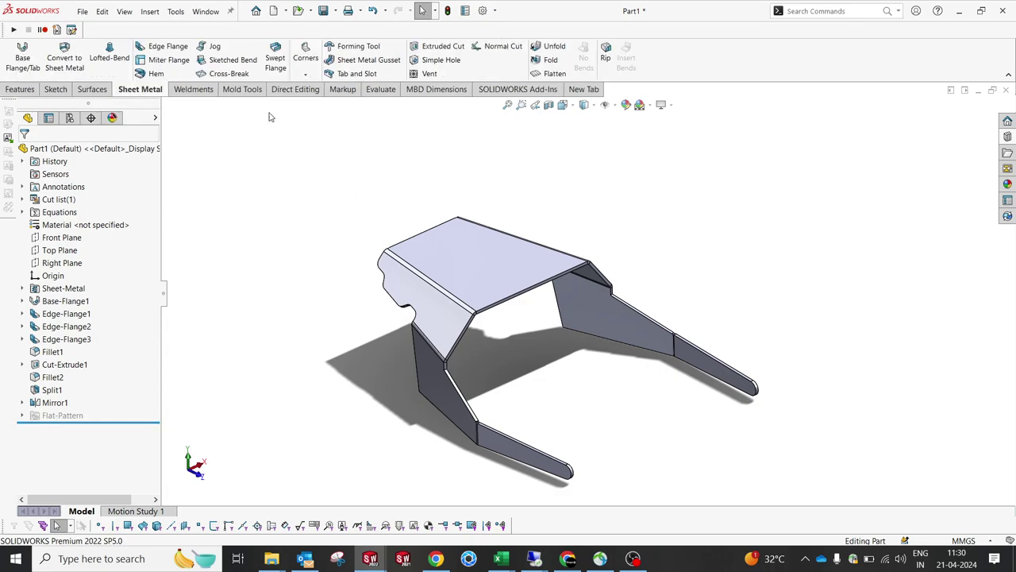
{"action": "left_click", "coordinate": [553, 73]}
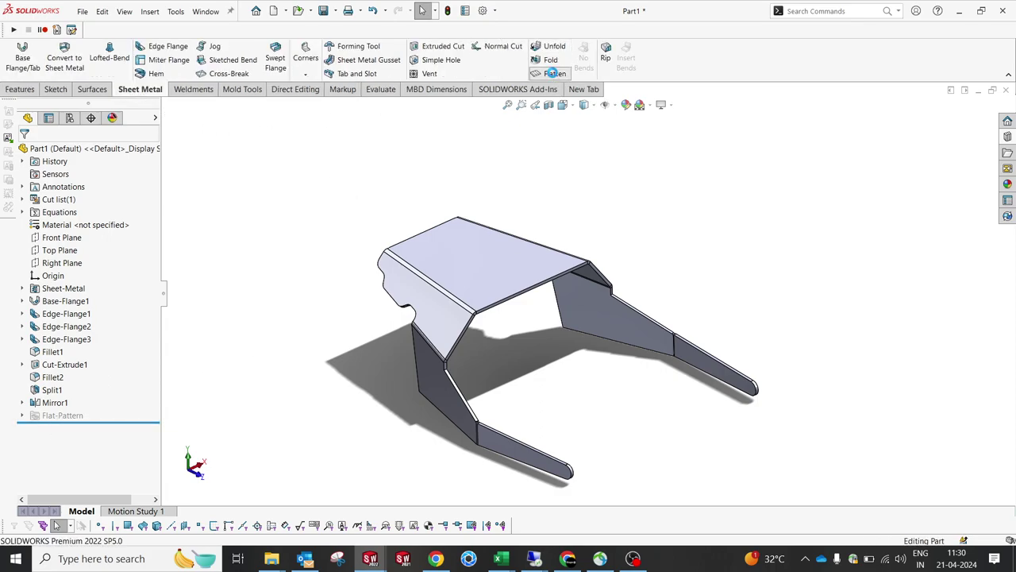
{"action": "middle_click_drag", "start_coordinate": [558, 339], "coordinate": [553, 377]}
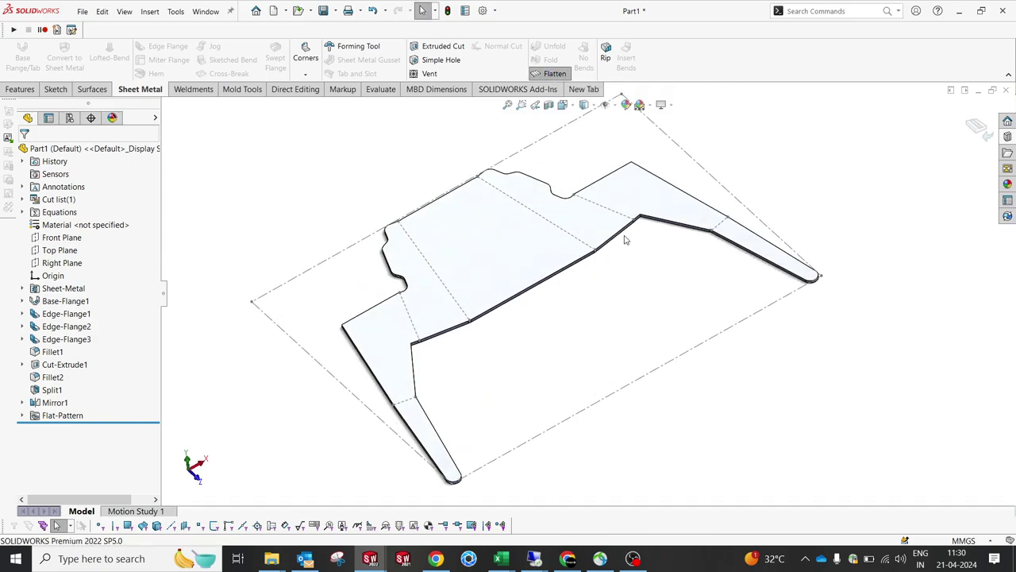
{"action": "left_click", "coordinate": [554, 73]}
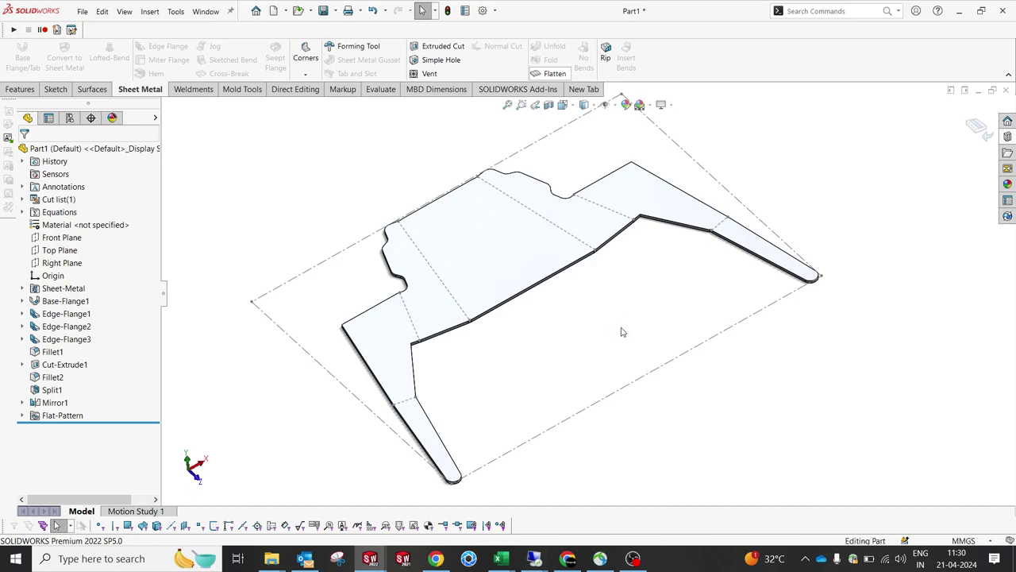
{"action": "mouse_move", "coordinate": [620, 332]}
{"action": "middle_mouse_down"}
{"action": "mouse_move", "coordinate": [626, 215]}
{"action": "mouse_move", "coordinate": [633, 332]}
{"action": "middle_mouse_up"}
{"action": "scroll", "coordinate": [546, 354], "scroll_direction": "down", "scroll_amount": 2}
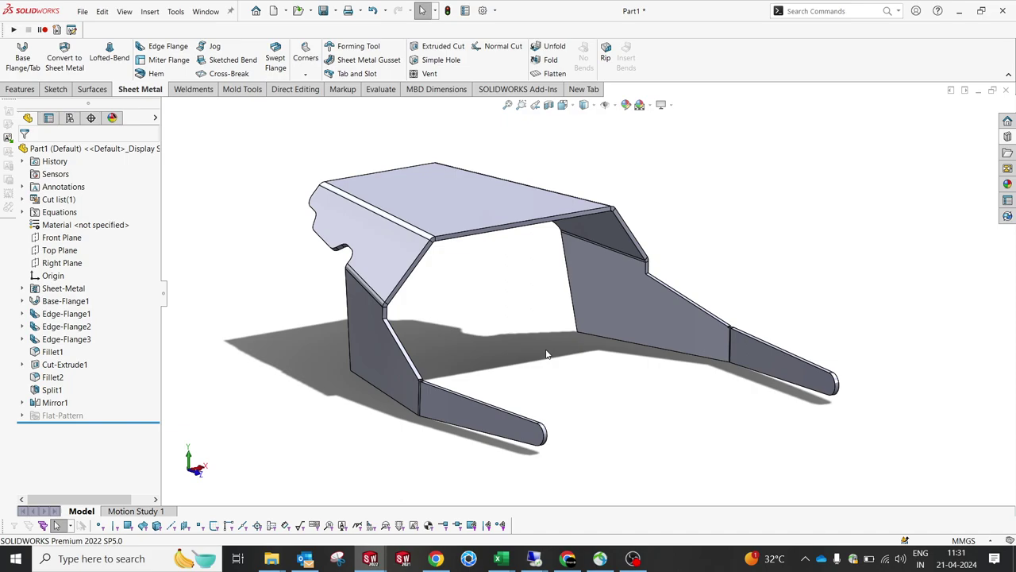
Create a new part document.
{"action": "middle_click_drag", "start_coordinate": [525, 361], "coordinate": [526, 360]}
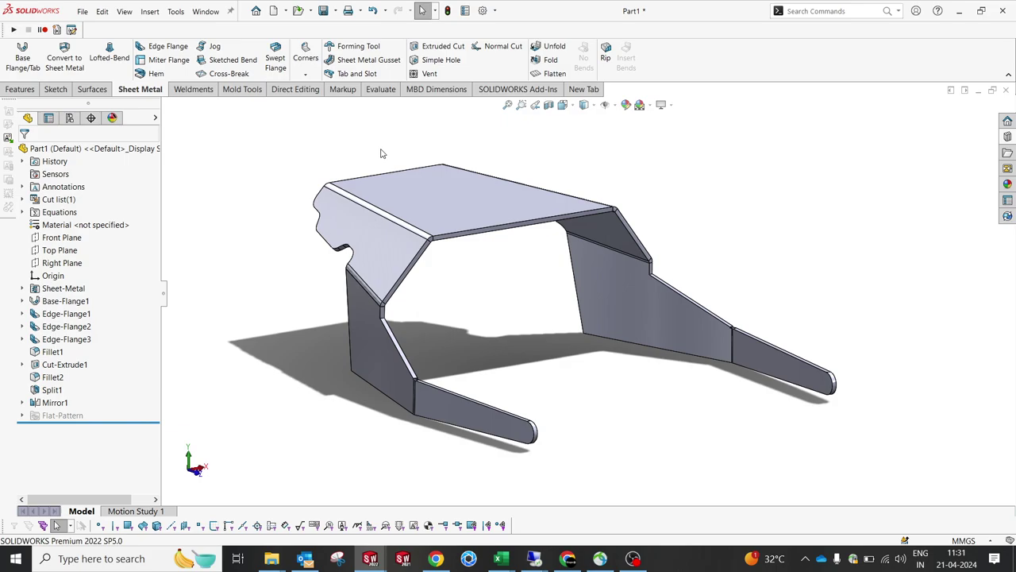
{"action": "key", "text": "ctrl+n"}
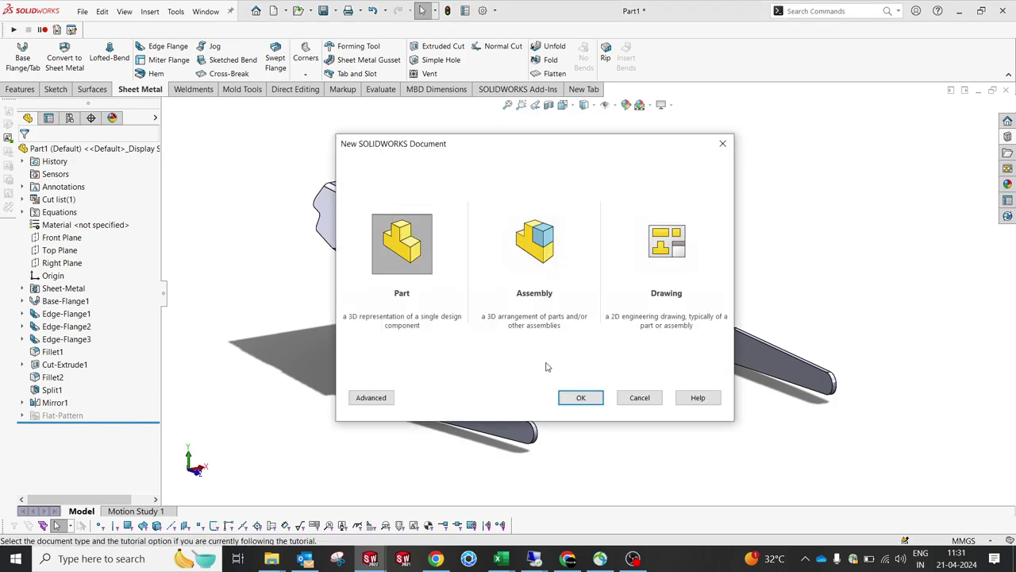
{"action": "left_click", "coordinate": [580, 397]}
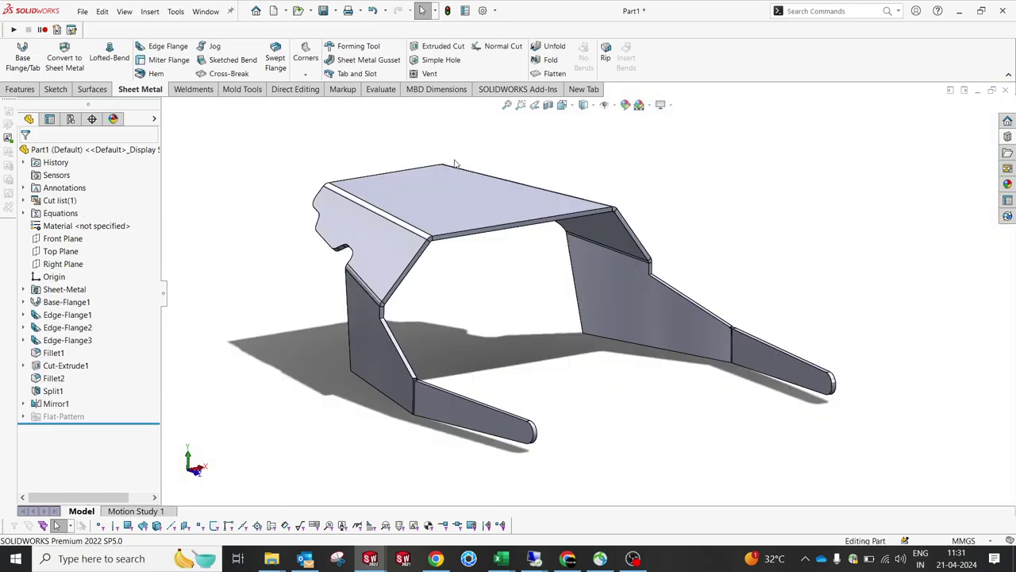
Return to the finished bracket and examine its tapered top plate and side flanges from several angles.
{"action": "scroll", "coordinate": [468, 240], "scroll_direction": "down", "scroll_amount": 5}
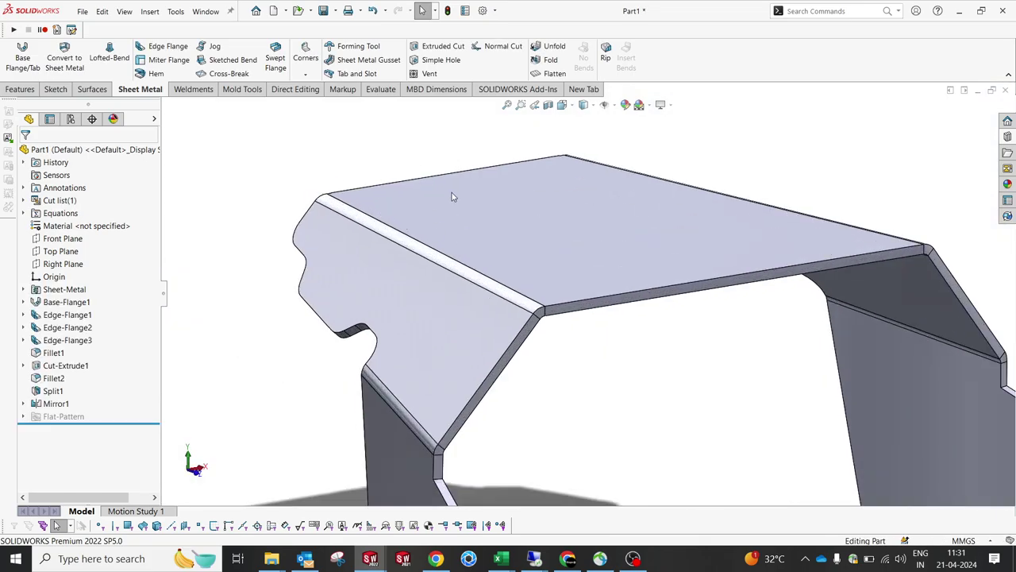
{"action": "left_click", "coordinate": [532, 250]}
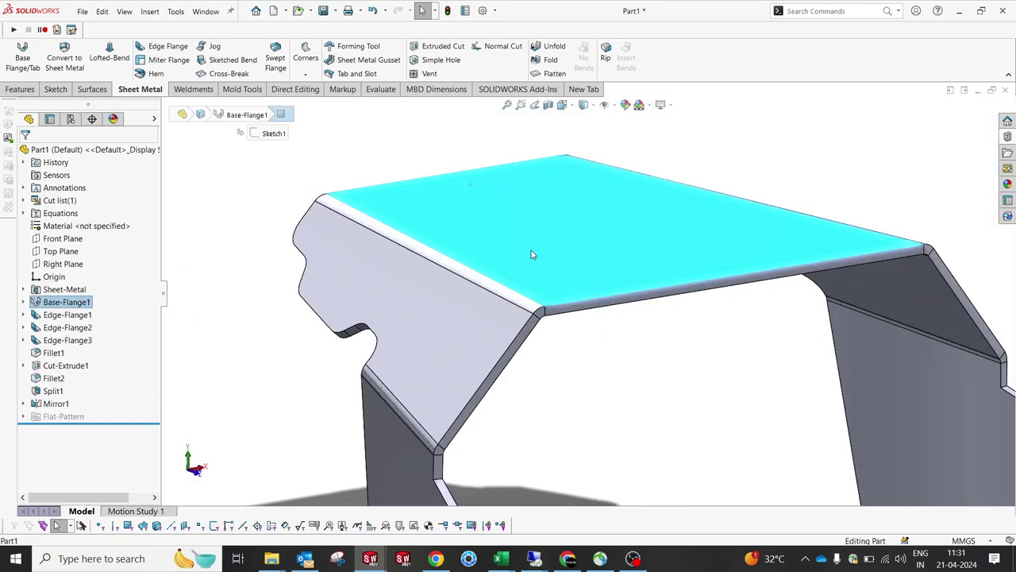
{"action": "middle_click_drag", "start_coordinate": [531, 250], "coordinate": [545, 204]}
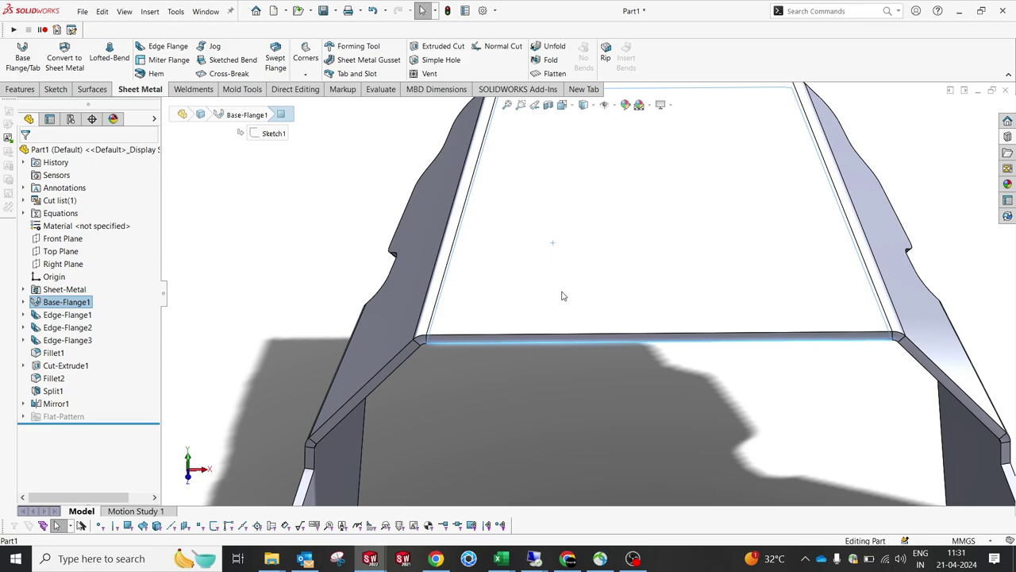
{"action": "scroll", "coordinate": [758, 206], "scroll_direction": "up", "scroll_amount": 3}
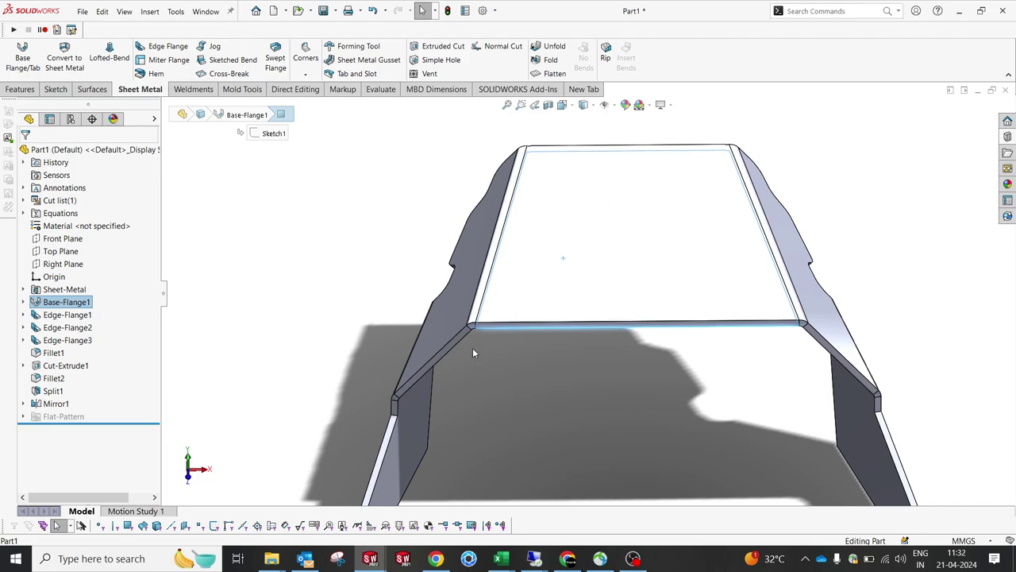
{"action": "left_click", "coordinate": [337, 269]}
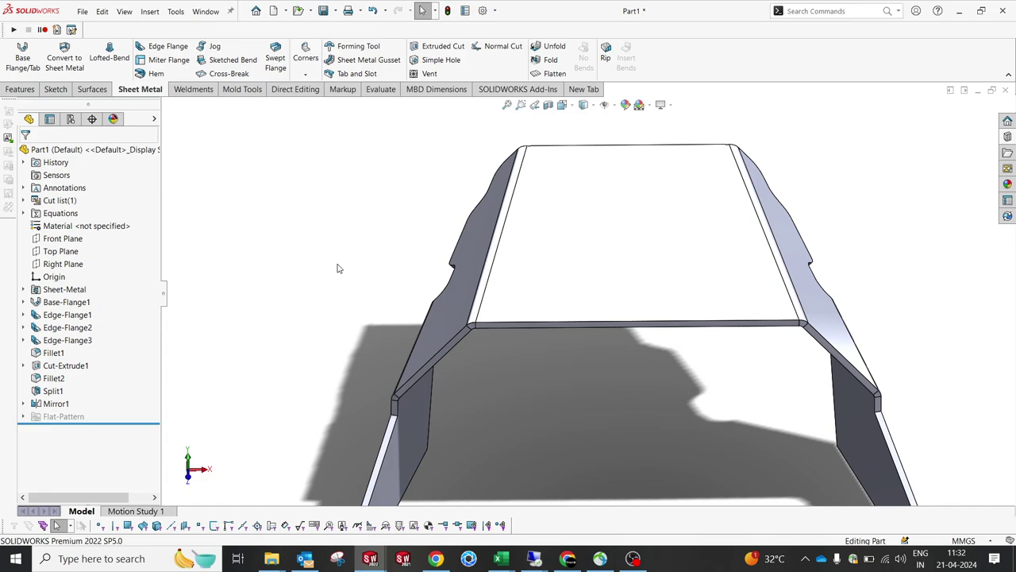
{"action": "key", "text": "ctrl+Tab"}
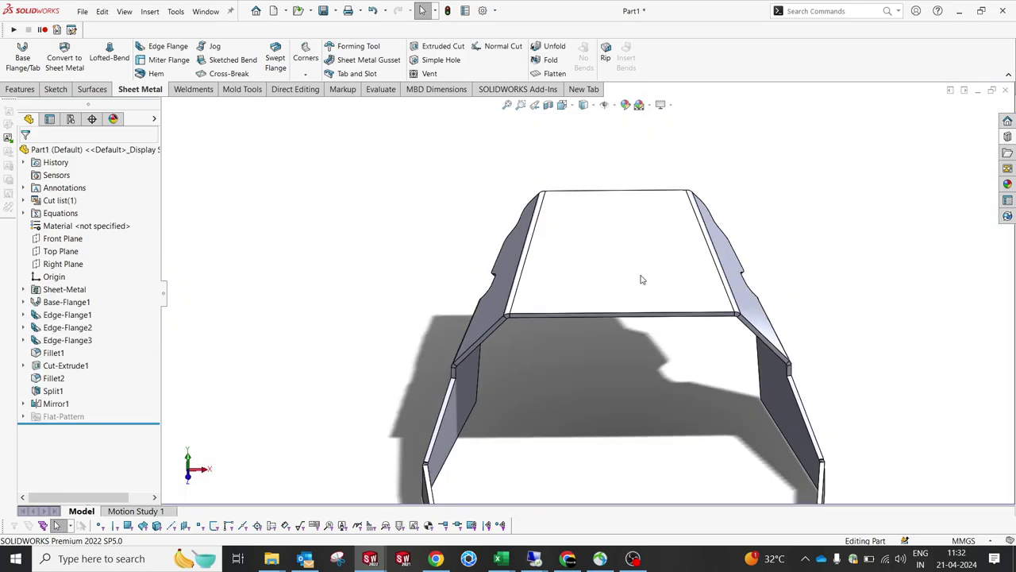
{"action": "middle_click_drag", "start_coordinate": [642, 277], "coordinate": [397, 191]}
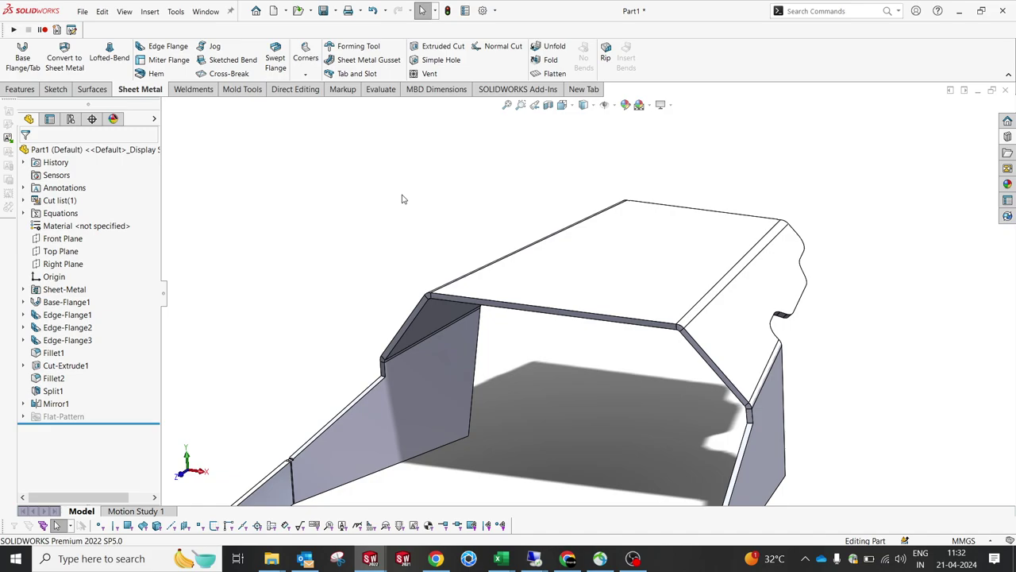
In the new part, sketch infinite vertical and horizontal construction lines through the origin on the Top Plane.
{"action": "key", "text": "ctrl+Tab"}
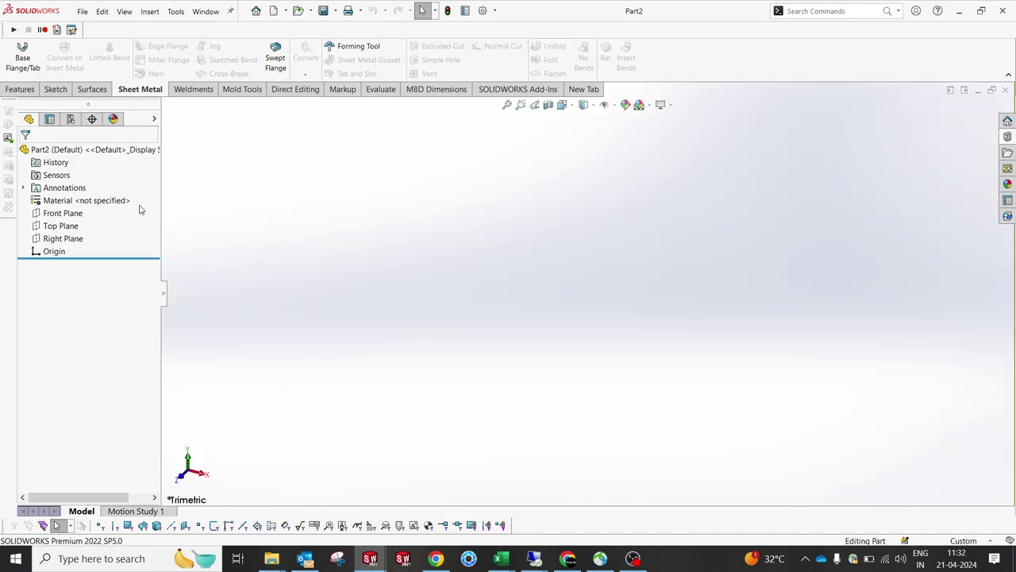
{"action": "left_click", "coordinate": [92, 225]}
{"action": "left_click", "coordinate": [82, 204]}
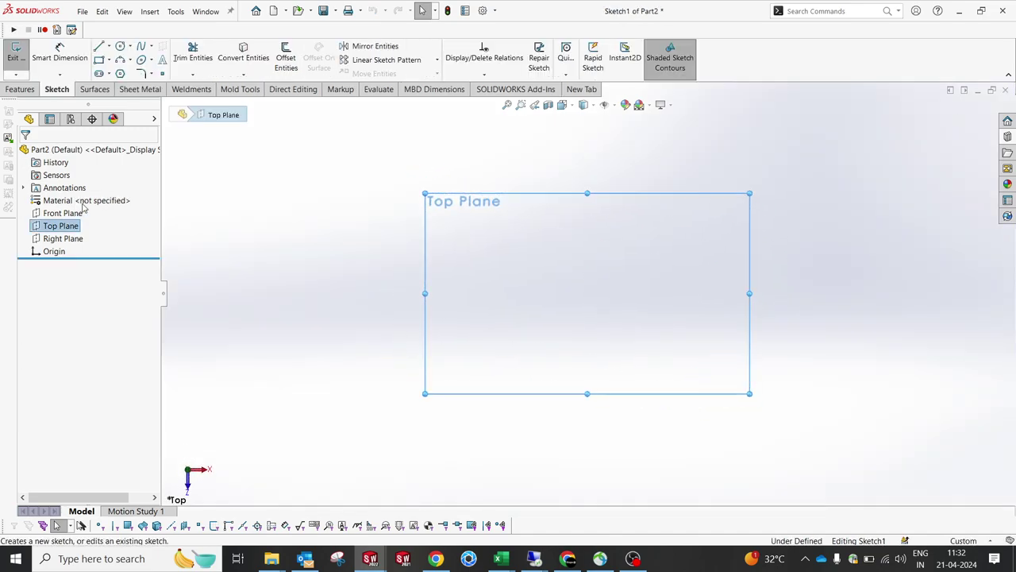
{"action": "left_click", "coordinate": [109, 47]}
{"action": "left_click", "coordinate": [117, 73]}
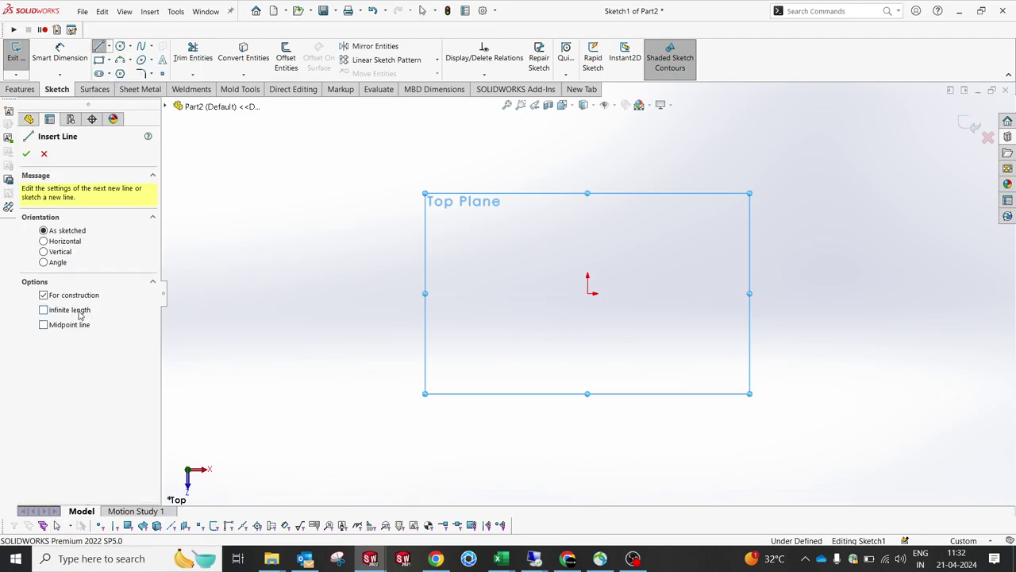
{"action": "left_click", "coordinate": [78, 311]}
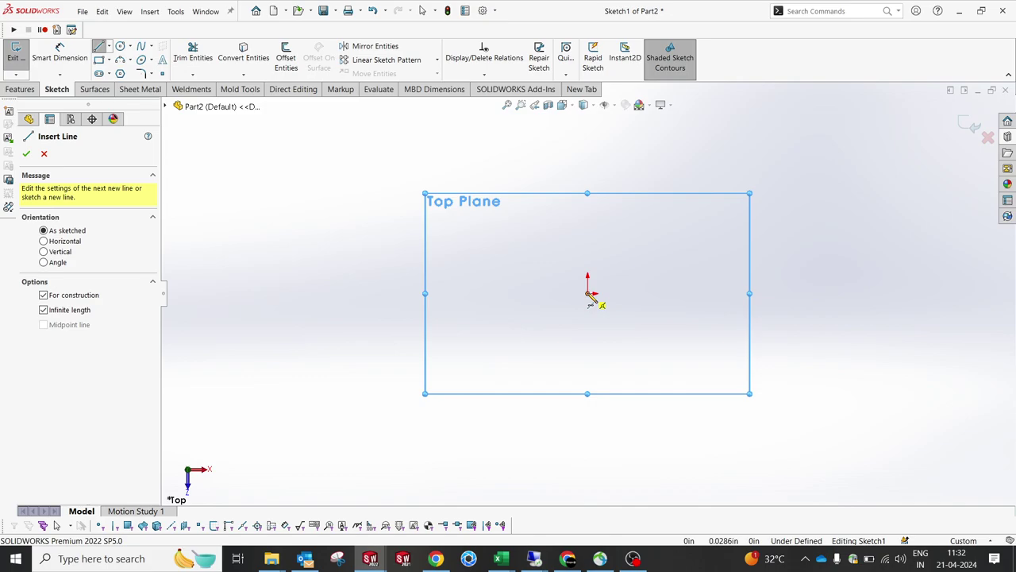
{"action": "left_click", "coordinate": [589, 294]}
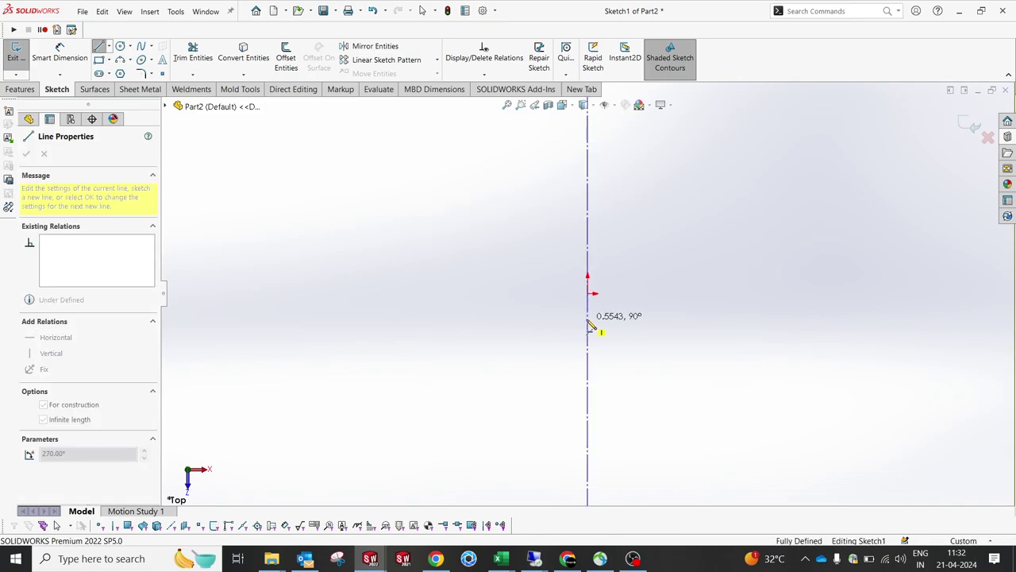
{"action": "left_click", "coordinate": [587, 321]}
{"action": "left_click", "coordinate": [588, 294]}
{"action": "left_click", "coordinate": [610, 293]}
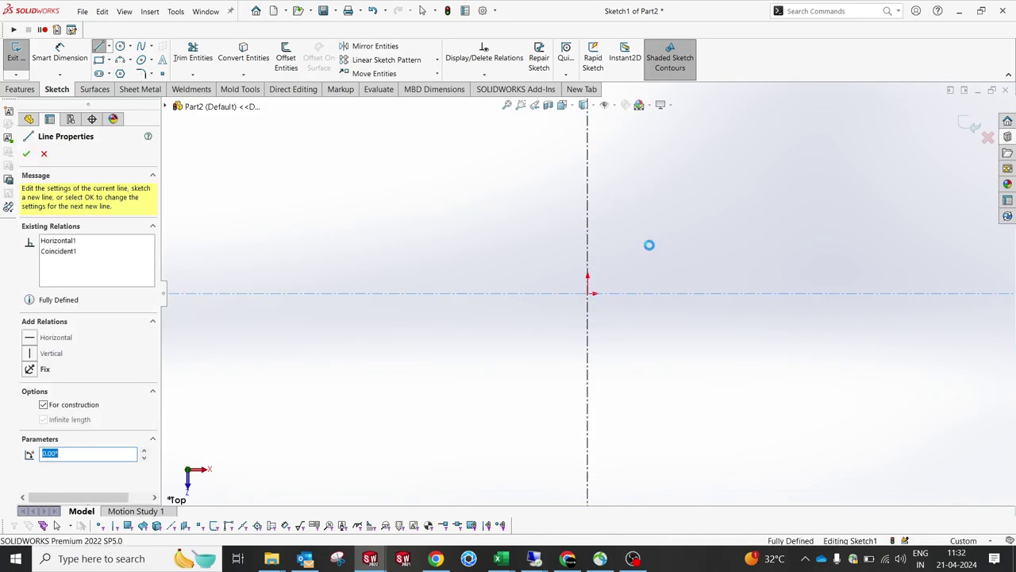
Sketch a closed trapezoid standing on the horizontal centerline, about 3.33 in high with a top edge about 4.03 in long.
{"action": "left_click", "coordinate": [453, 293]}
{"action": "left_click", "coordinate": [500, 140]}
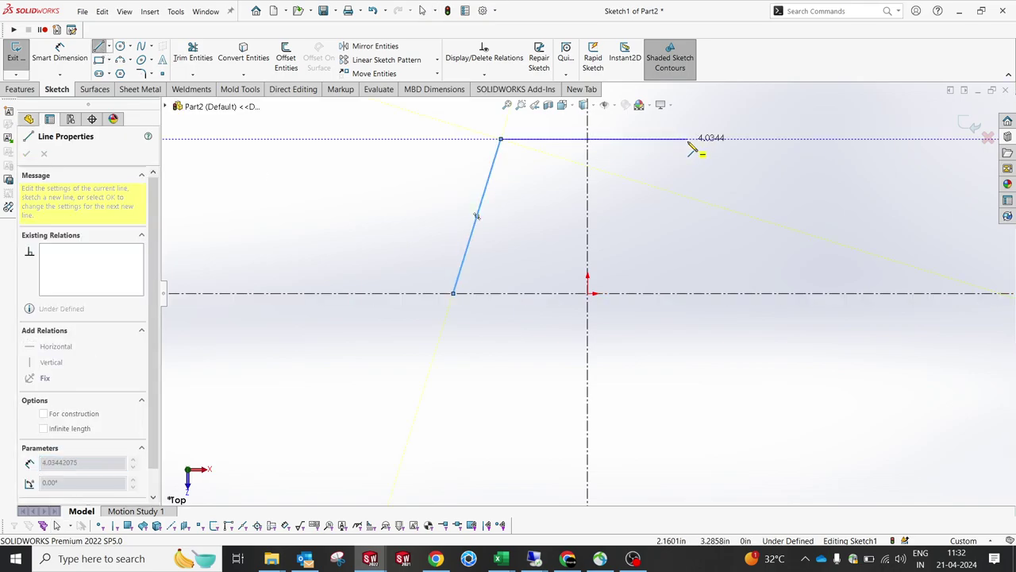
{"action": "left_click", "coordinate": [688, 141]}
{"action": "left_click", "coordinate": [726, 294]}
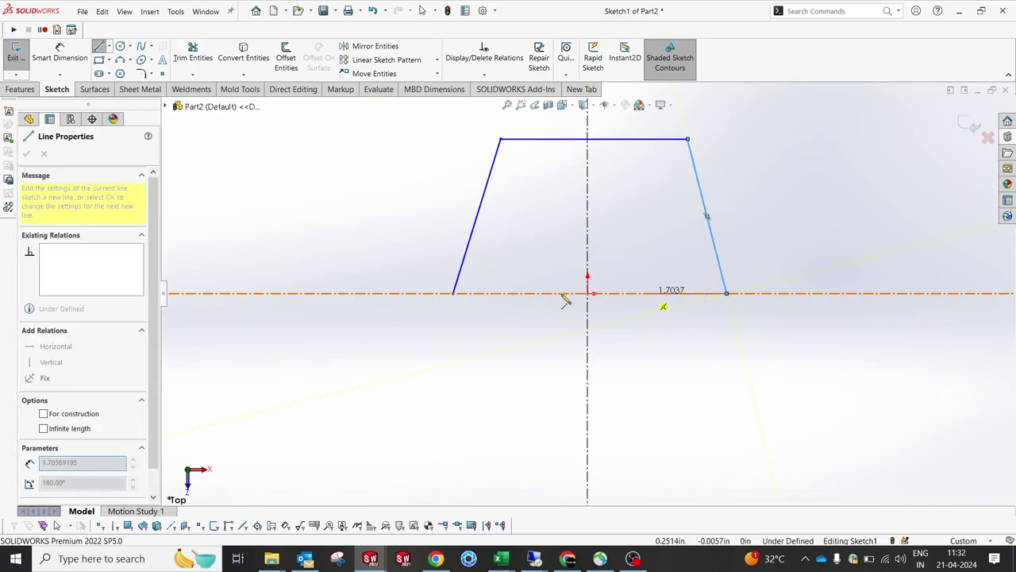
{"action": "left_click", "coordinate": [454, 294]}
{"action": "key", "text": "Escape"}
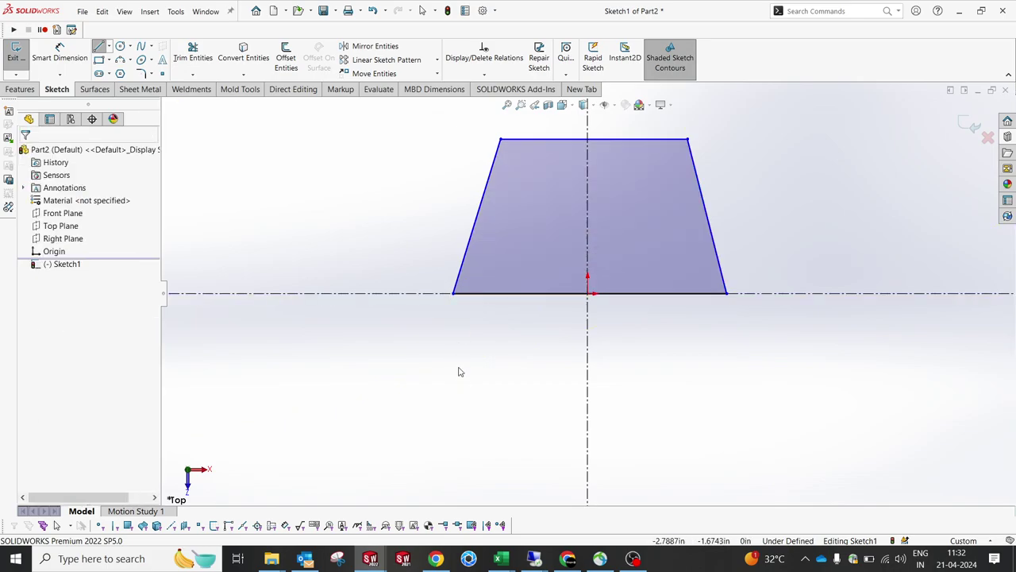
Dimension the trapezoid's height between its top edge and the horizontal centerline.
{"action": "left_click", "coordinate": [59, 52]}
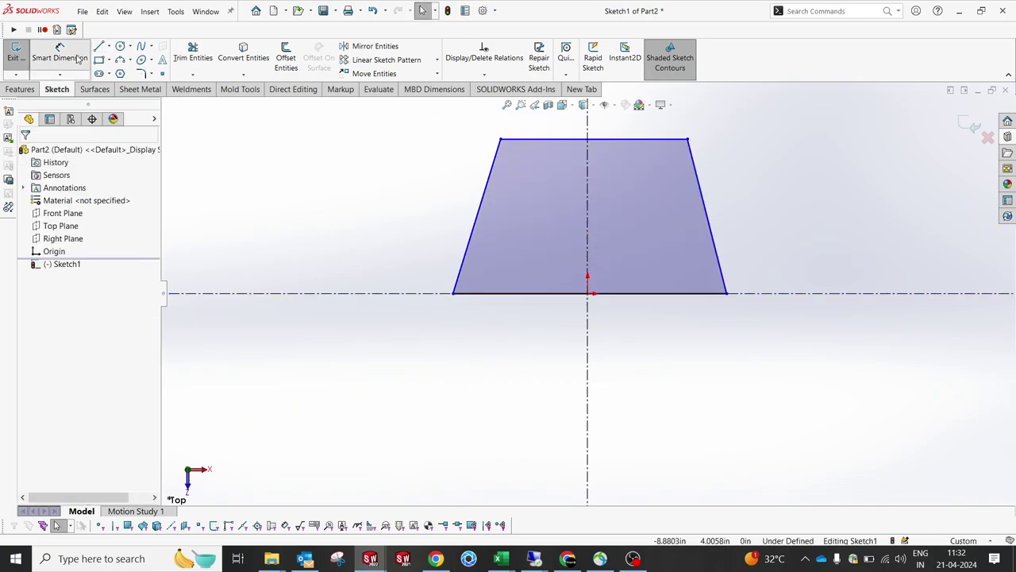
{"action": "left_click", "coordinate": [578, 141]}
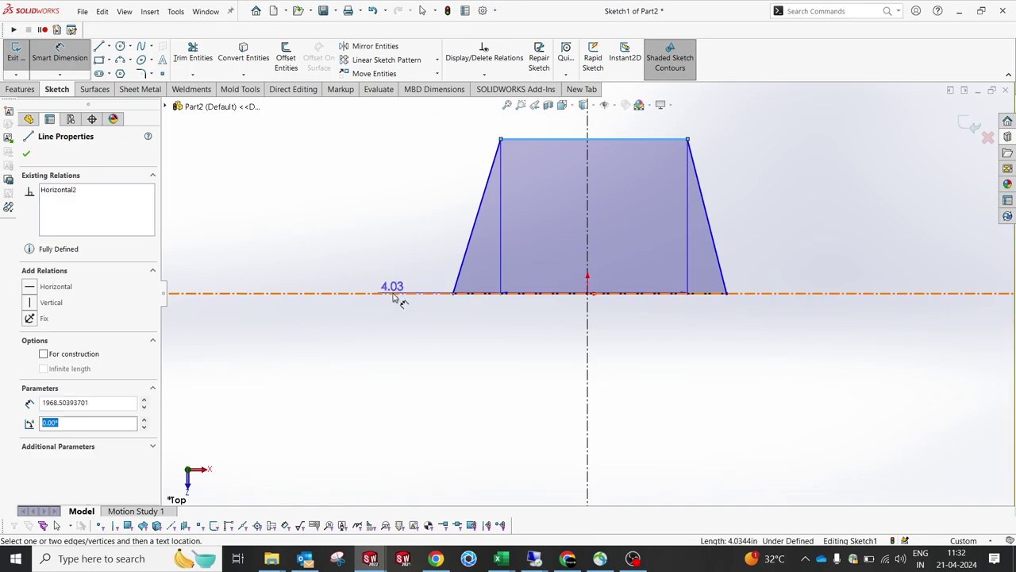
{"action": "left_click", "coordinate": [392, 294]}
{"action": "left_click", "coordinate": [357, 181]}
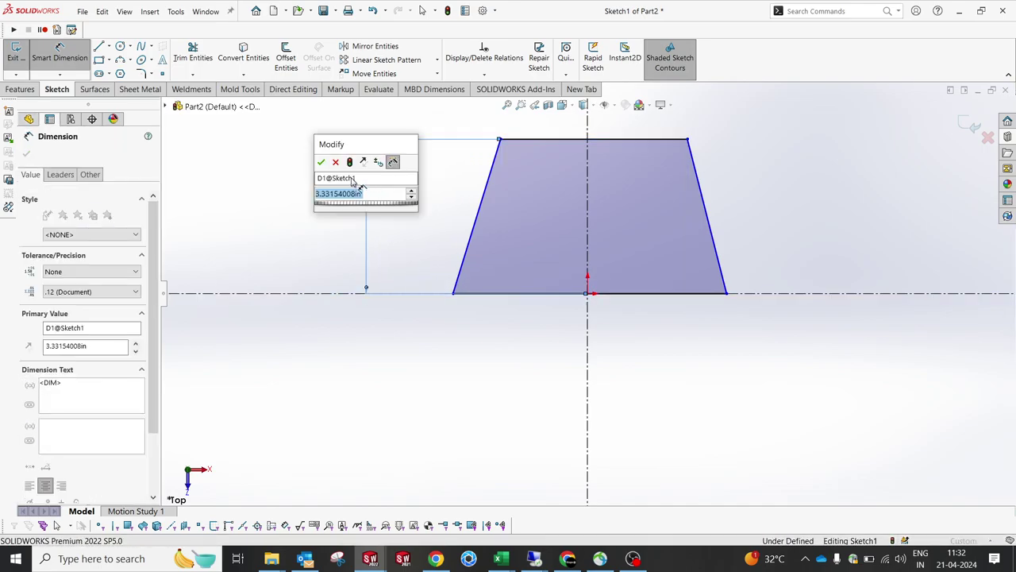
{"action": "key", "text": "Return"}
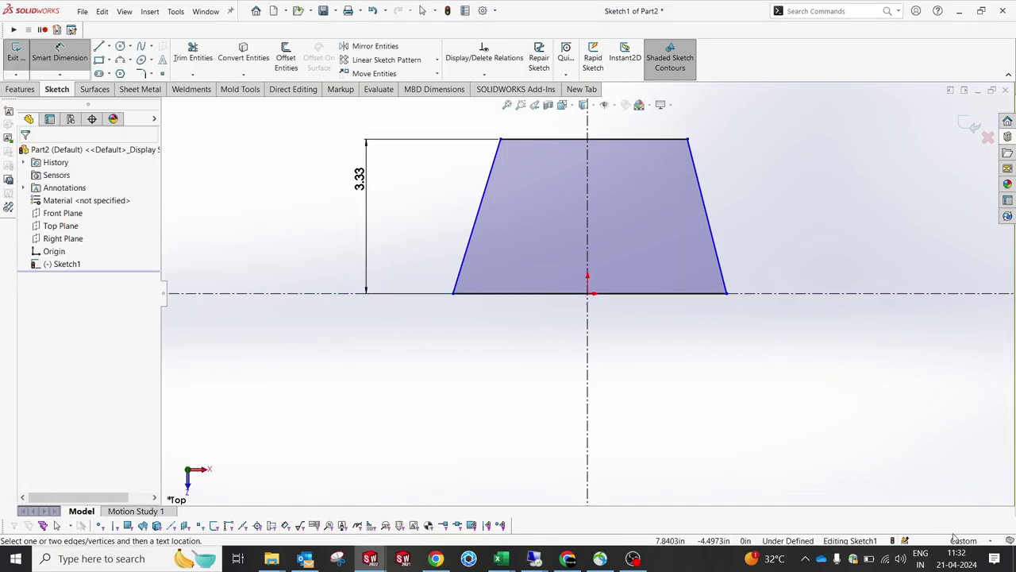
Change the document's unit system to MMGS, rebuild, and reopen the trapezoid sketch for editing.
{"action": "left_click", "coordinate": [955, 540]}
{"action": "left_click", "coordinate": [940, 481]}
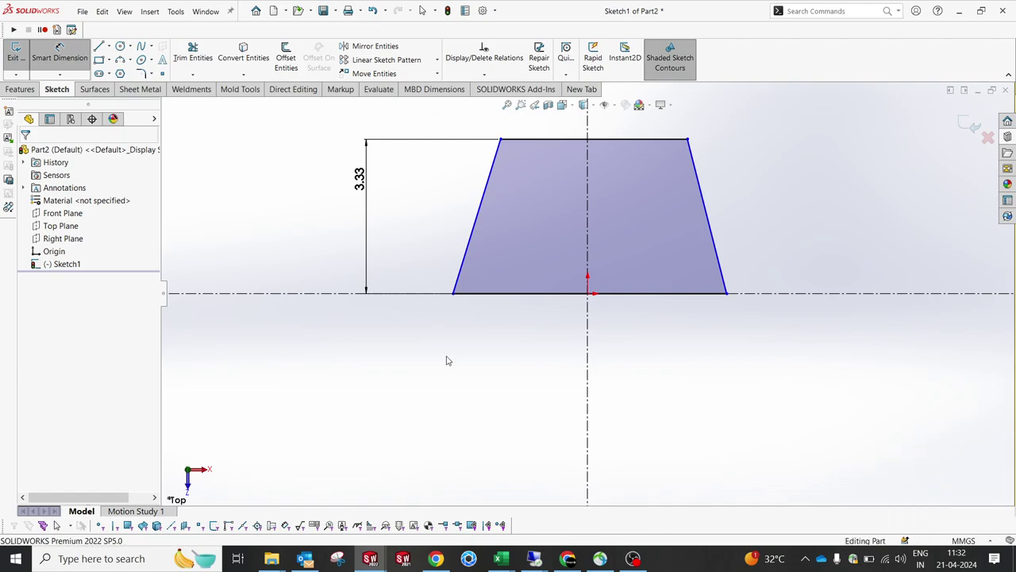
{"action": "key", "text": "ctrl+b"}
{"action": "left_click", "coordinate": [66, 263]}
{"action": "left_click", "coordinate": [75, 227]}
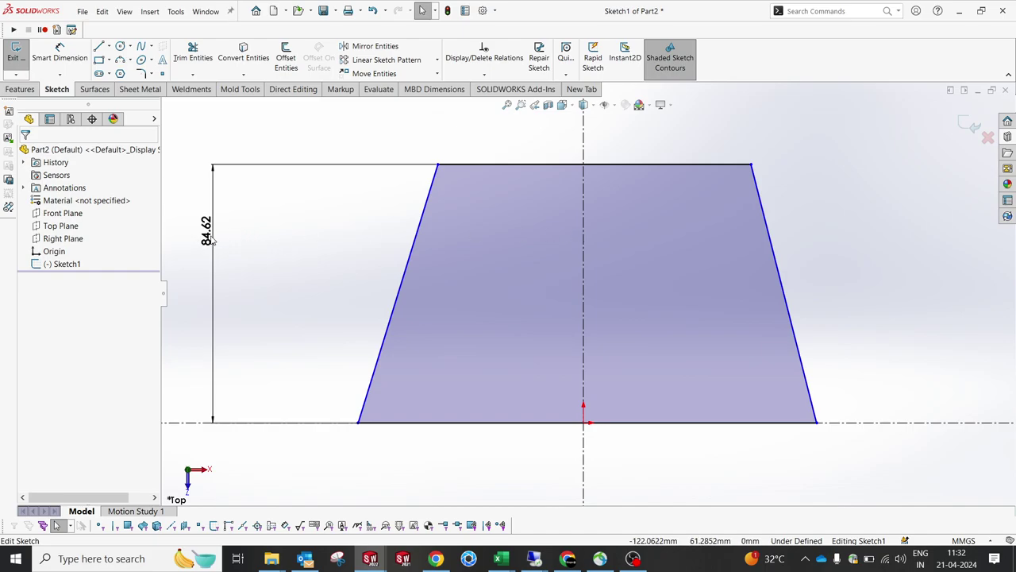
Set the trapezoid's height dimension to 100 mm.
{"action": "double_click", "coordinate": [210, 237]}
{"action": "type", "text": "1"}
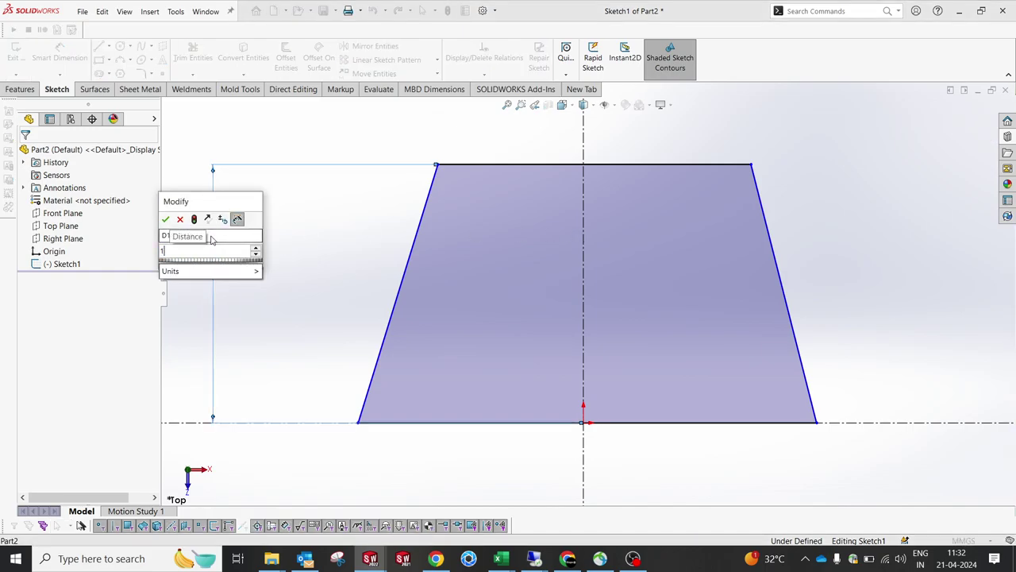
{"action": "type", "text": "00"}
{"action": "key", "text": "Return"}
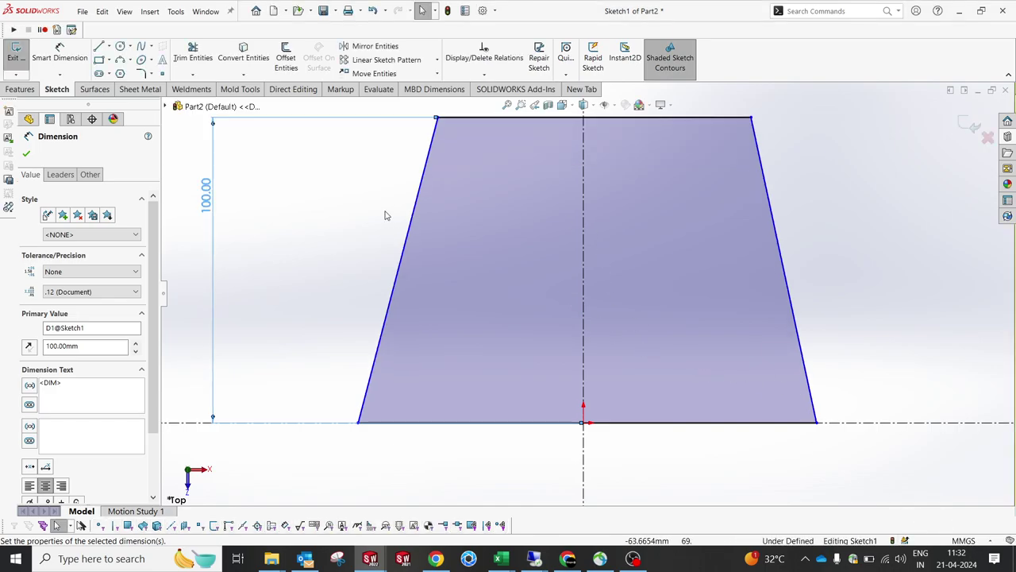
Dimension the trapezoid's top edge and set its length to 60 mm.
{"action": "scroll", "coordinate": [385, 215], "scroll_direction": "up", "scroll_amount": 2}
{"action": "right_click_drag", "start_coordinate": [376, 248], "coordinate": [399, 138]}
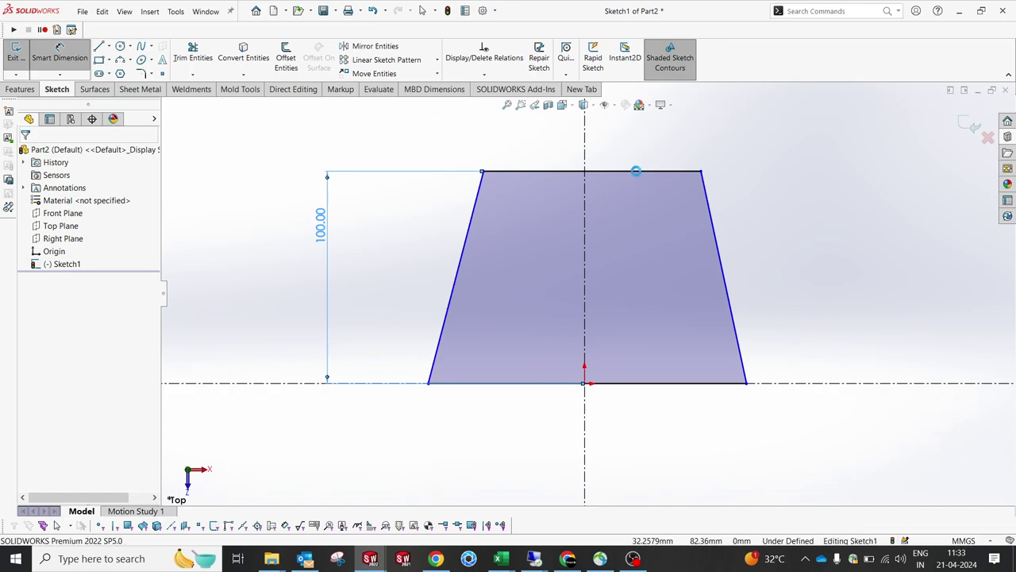
{"action": "left_click", "coordinate": [636, 172]}
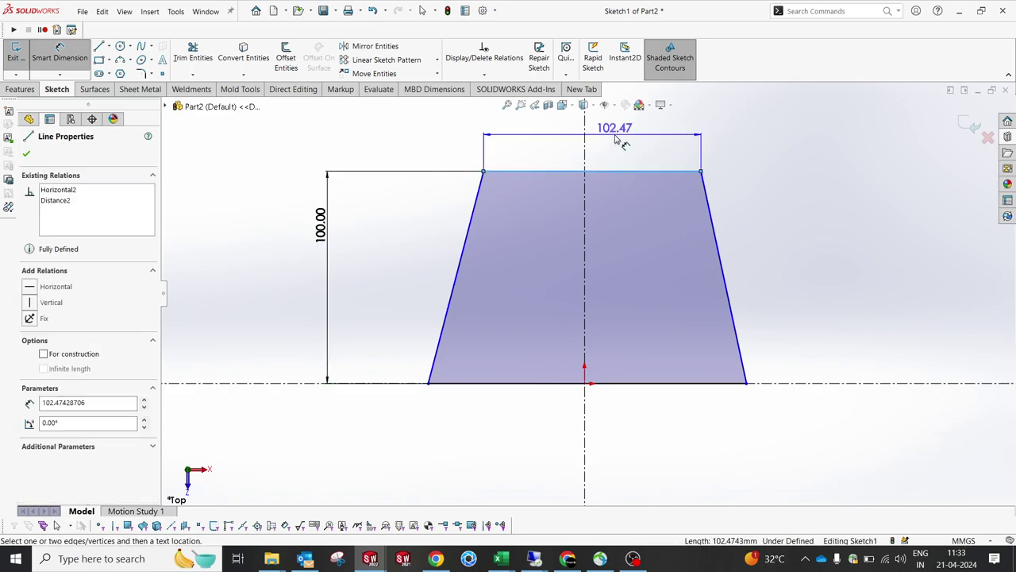
{"action": "left_click", "coordinate": [615, 140]}
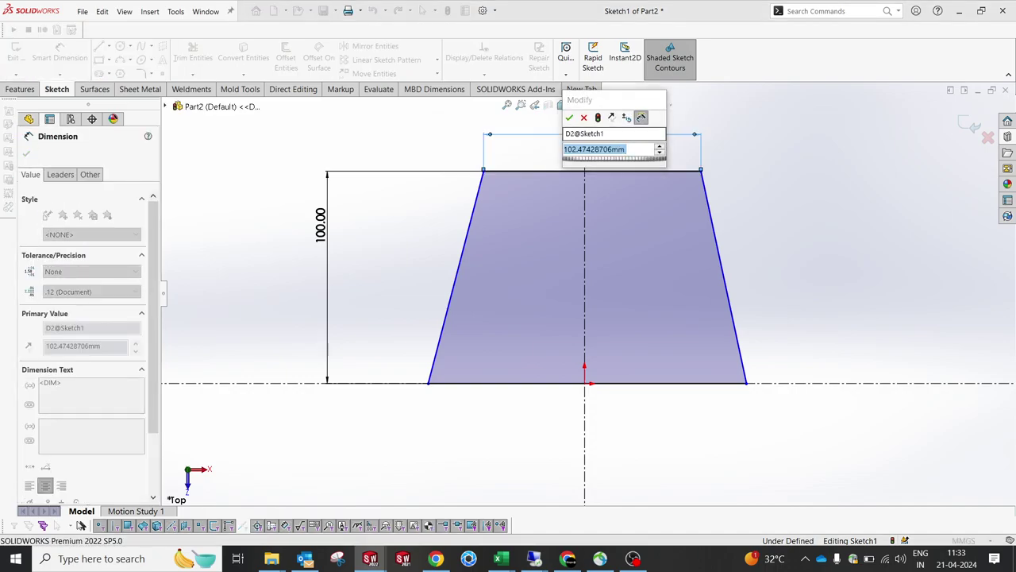
{"action": "type", "text": "60"}
{"action": "key", "text": "Return"}
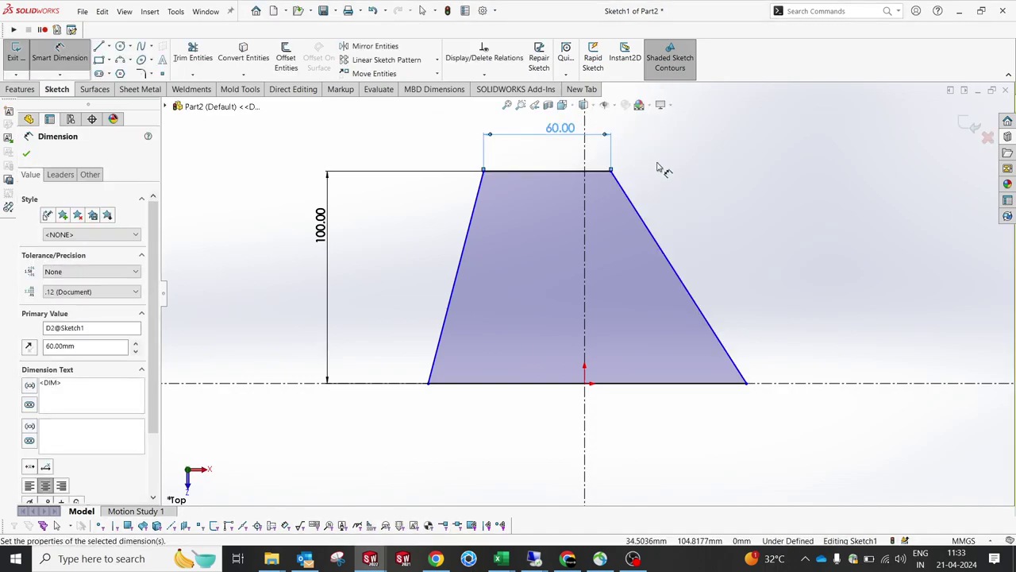
{"action": "key", "text": "Escape"}
Make the trapezoid's two slanted sides symmetric about the vertical centerline.
{"action": "left_click", "coordinate": [677, 276]}
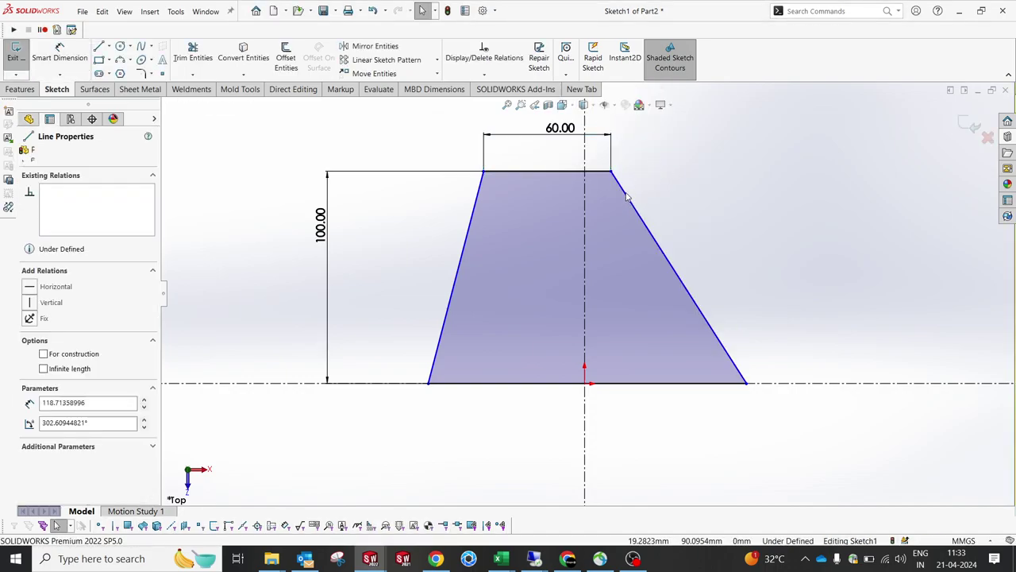
{"action": "left_click", "coordinate": [586, 212], "text": "ctrl"}
{"action": "left_click", "coordinate": [475, 208], "text": "ctrl"}
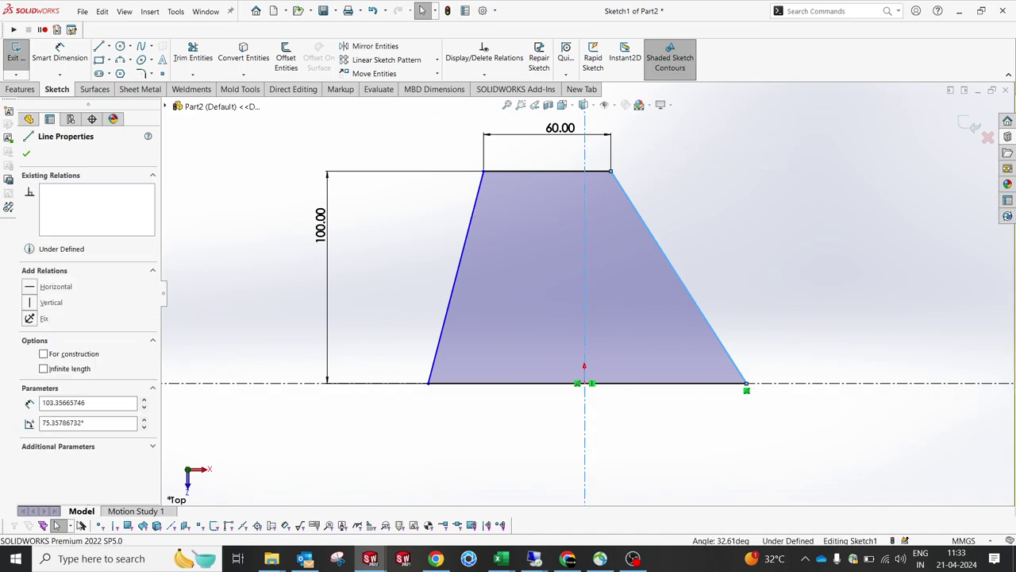
{"action": "left_click", "coordinate": [588, 164]}
{"action": "left_click", "coordinate": [786, 261]}
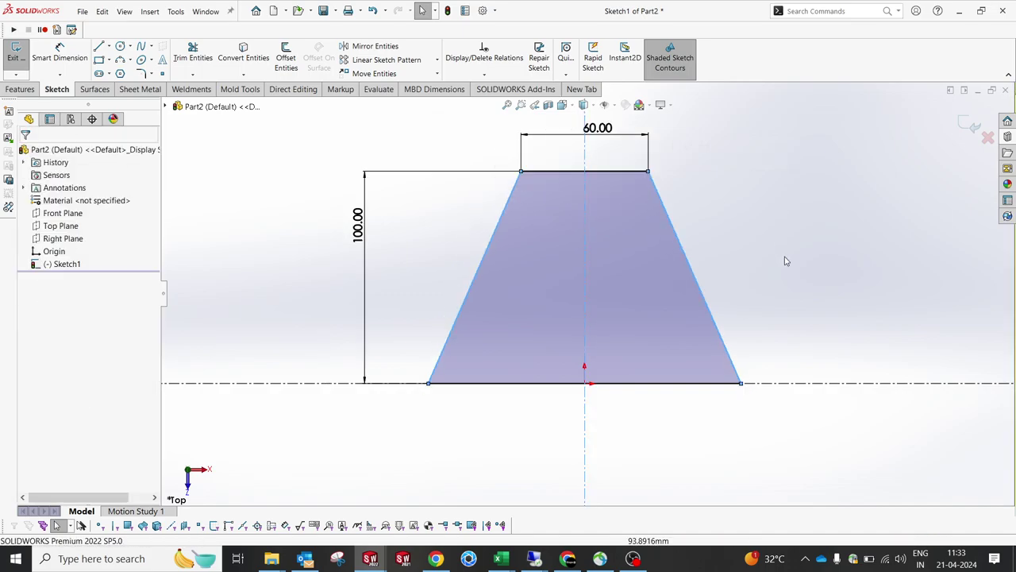
Dimension the angle between the trapezoid's left slanted side and the vertical centerline and set it to 10°.
{"action": "right_click_drag", "start_coordinate": [785, 261], "coordinate": [785, 214]}
{"action": "left_click", "coordinate": [512, 191]}
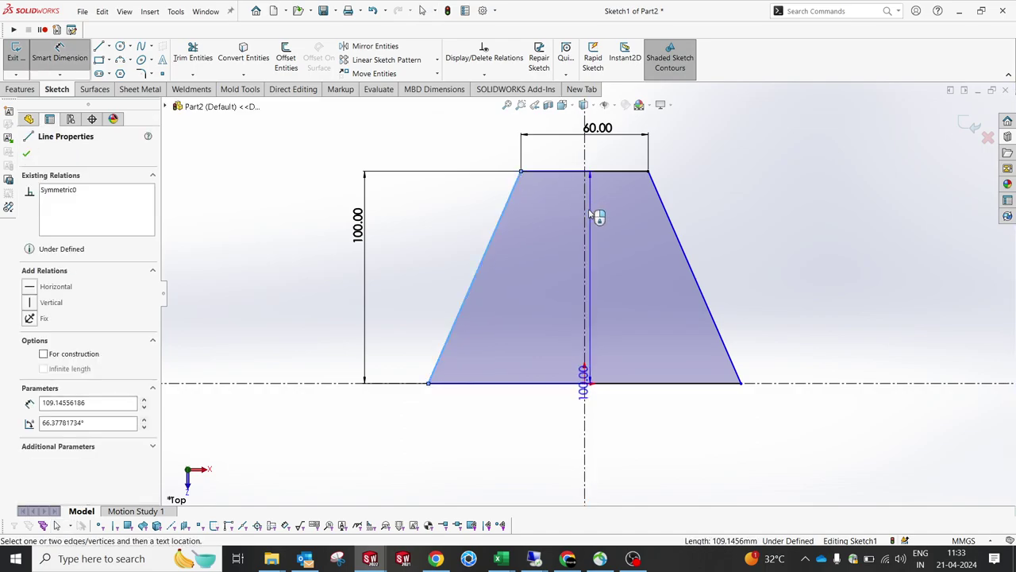
{"action": "left_click", "coordinate": [496, 233]}
{"action": "left_click", "coordinate": [541, 238]}
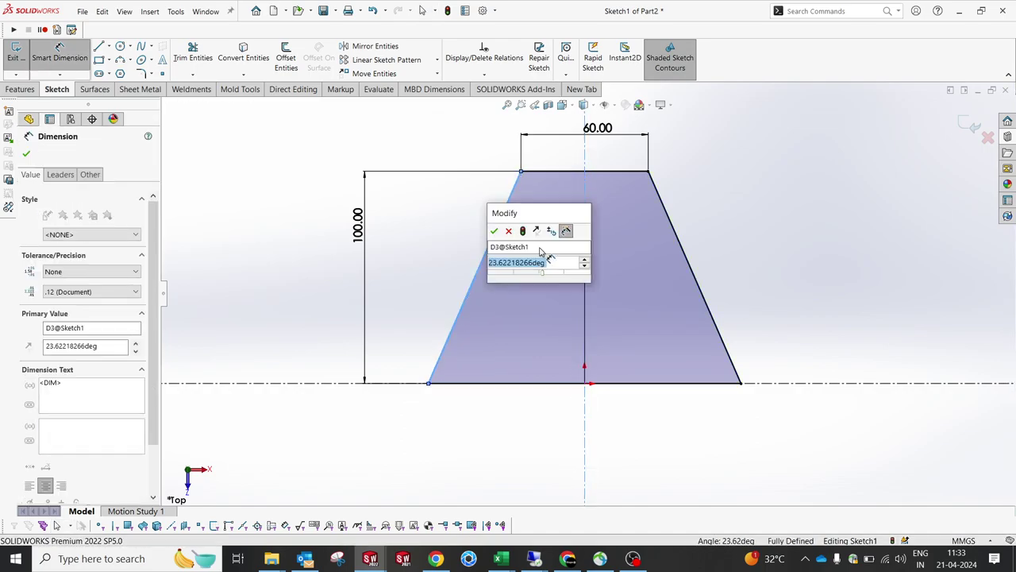
{"action": "type", "text": "10"}
{"action": "key", "text": "Return"}
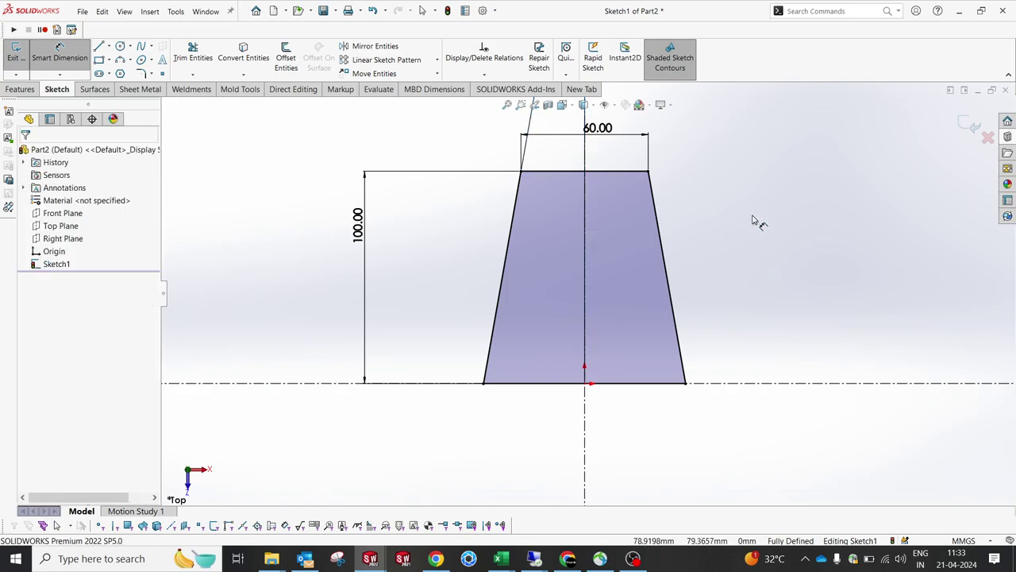
{"action": "key", "text": "f"}
{"action": "key", "text": "Escape"}
Select the trapezoid's whole outline as a chain and convert its four lines to construction geometry.
{"action": "left_click", "coordinate": [596, 230]}
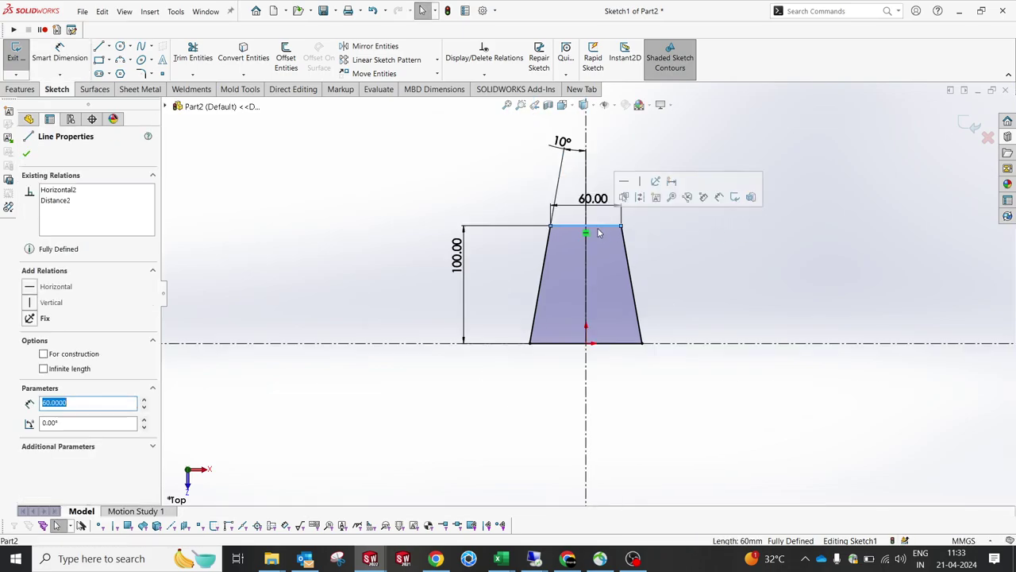
{"action": "right_click", "coordinate": [598, 230]}
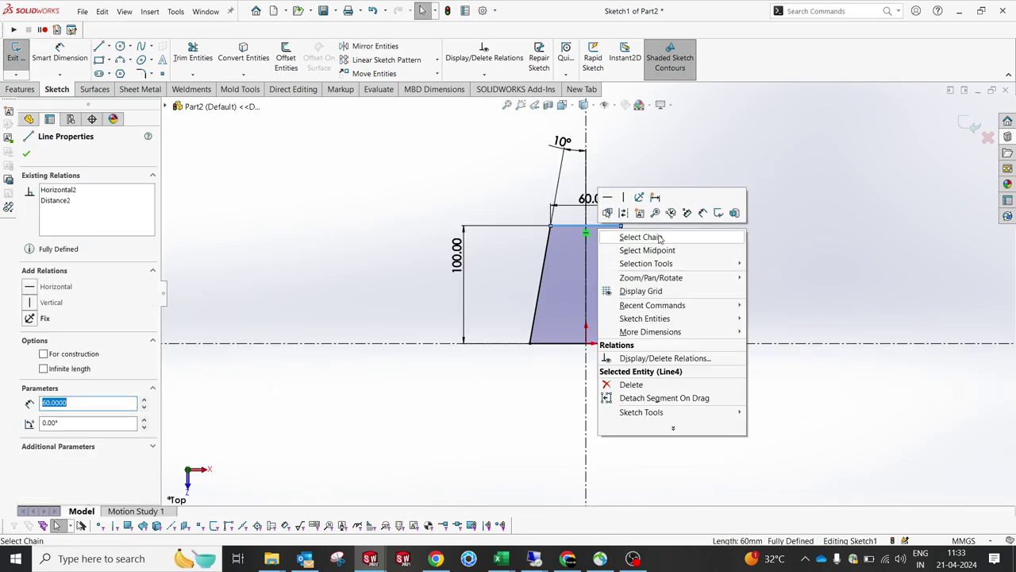
{"action": "left_click", "coordinate": [658, 237]}
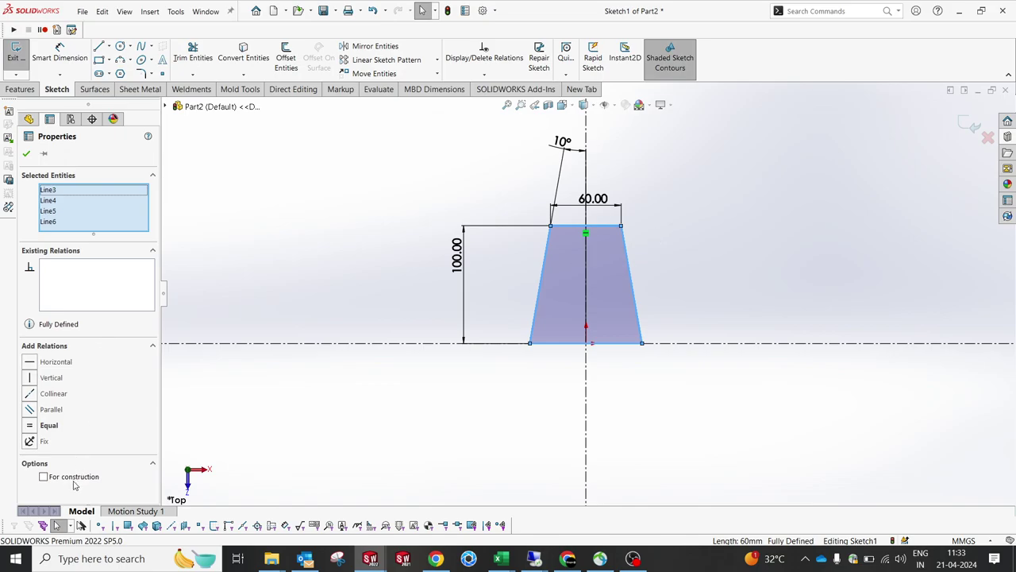
{"action": "left_click", "coordinate": [74, 477]}
{"action": "left_click", "coordinate": [415, 452]}
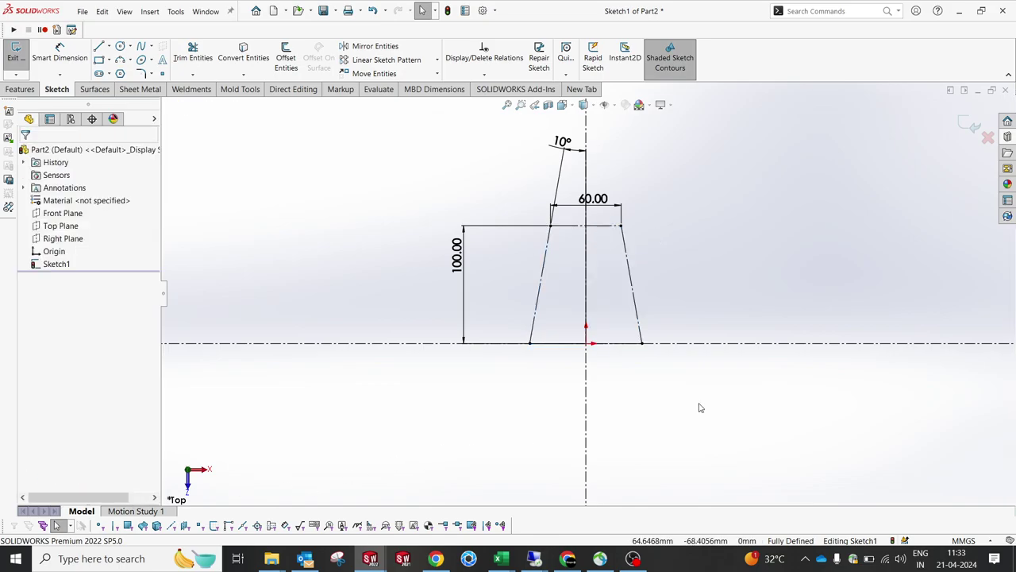
{"action": "scroll", "coordinate": [601, 277], "scroll_direction": "down", "scroll_amount": 2}
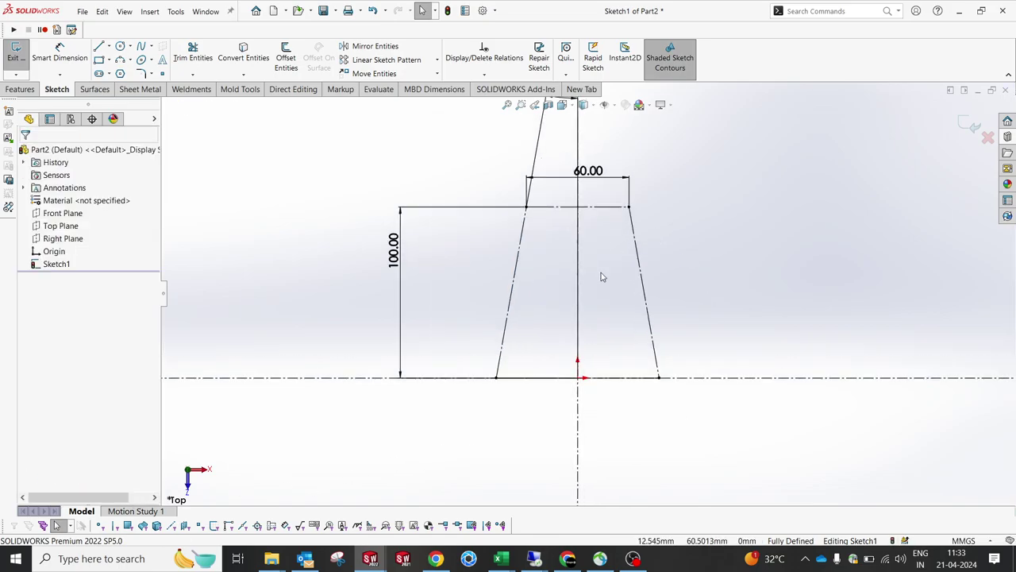
{"action": "left_click", "coordinate": [286, 65]}
{"action": "left_click", "coordinate": [618, 209]}
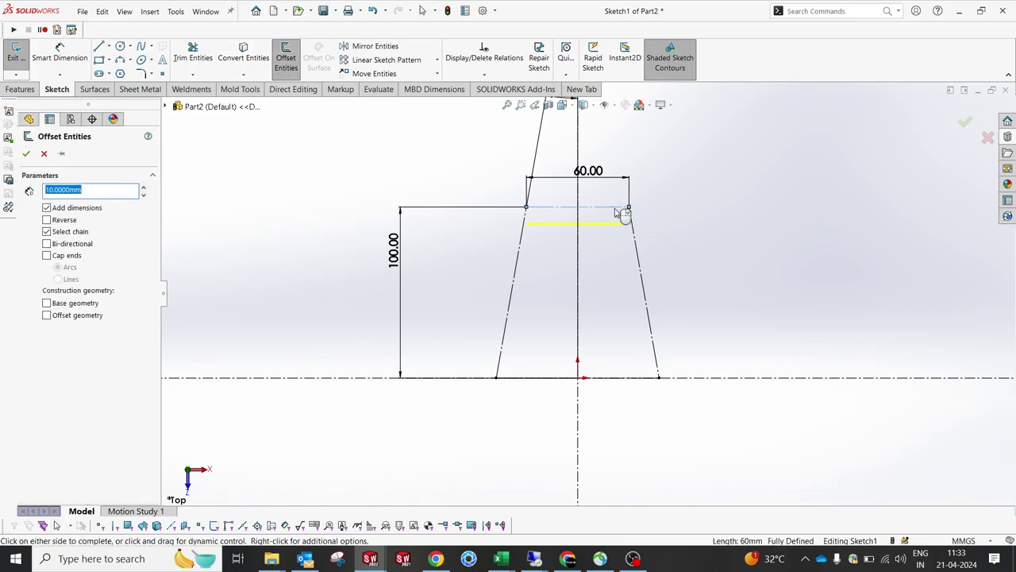
{"action": "left_click", "coordinate": [639, 261]}
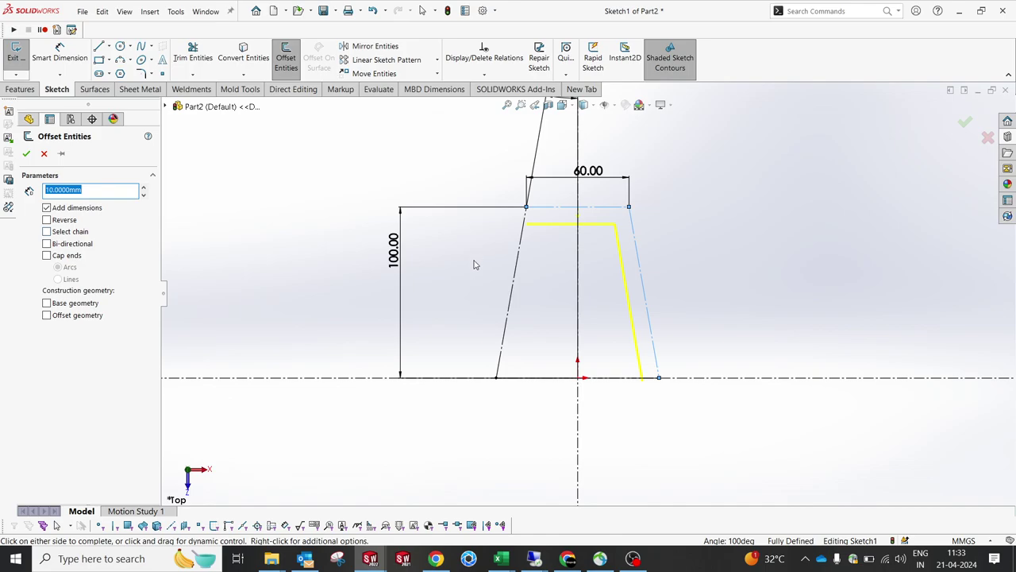
{"action": "key", "text": "Escape"}
{"action": "left_click_drag", "start_coordinate": [463, 347], "coordinate": [770, 443]}
{"action": "key", "text": "Escape"}
Offset all four construction lines of the trapezoid inward by 10 mm and place the offset dimension left of the outline.
{"action": "left_click_drag", "start_coordinate": [461, 322], "coordinate": [795, 437]}
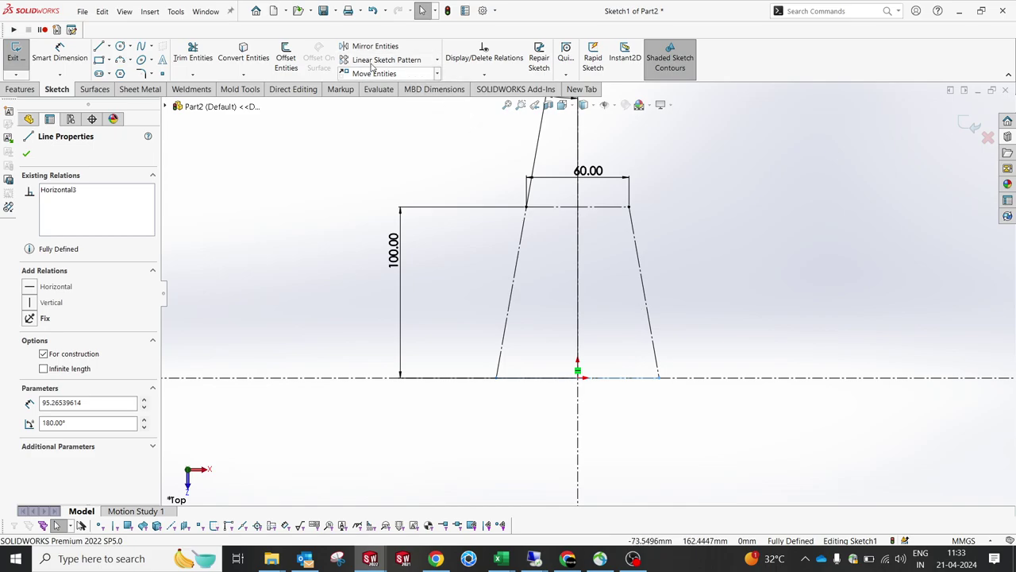
{"action": "left_click", "coordinate": [285, 59]}
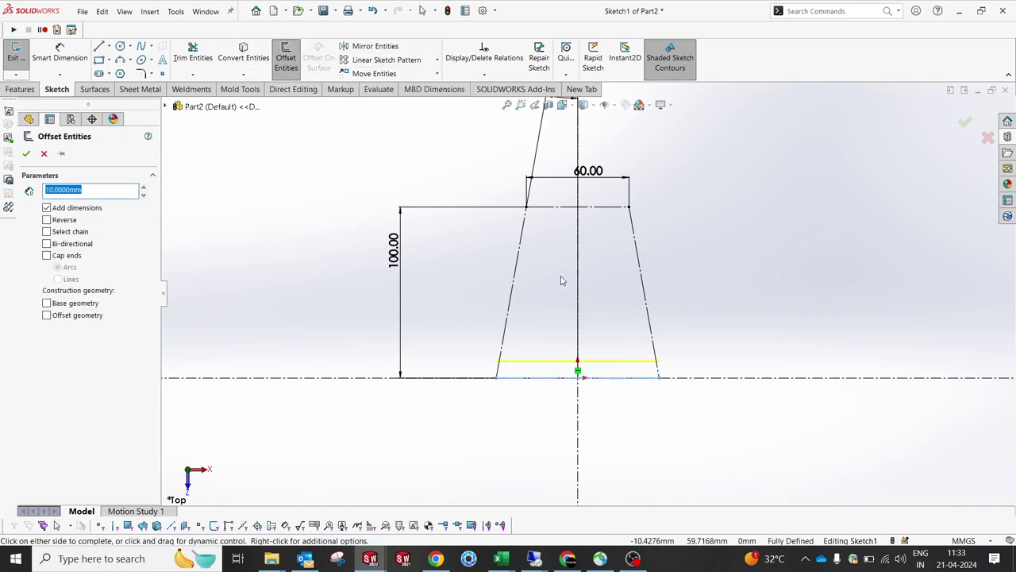
{"action": "left_click", "coordinate": [516, 280]}
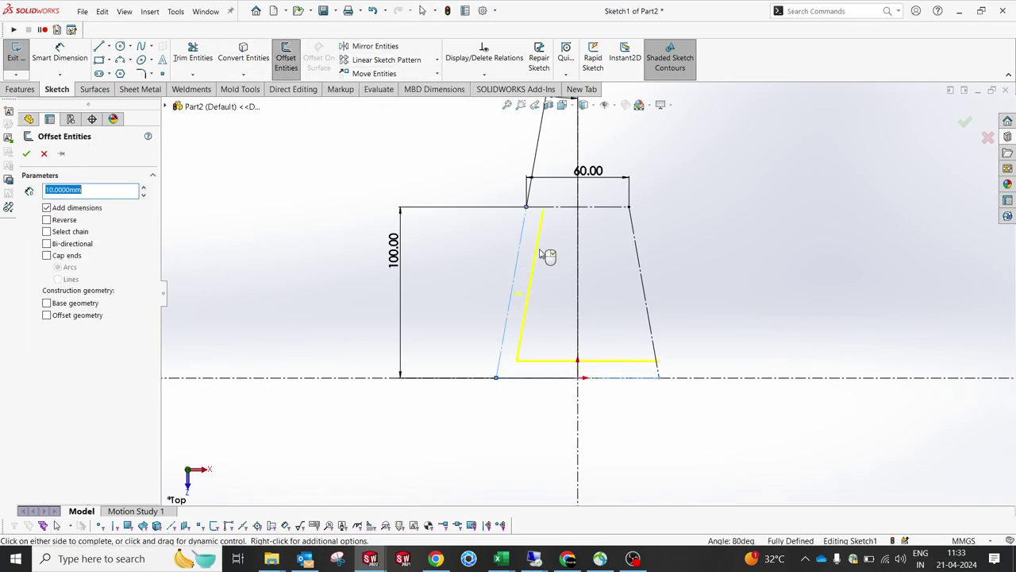
{"action": "left_click", "coordinate": [563, 208]}
{"action": "left_click", "coordinate": [638, 247]}
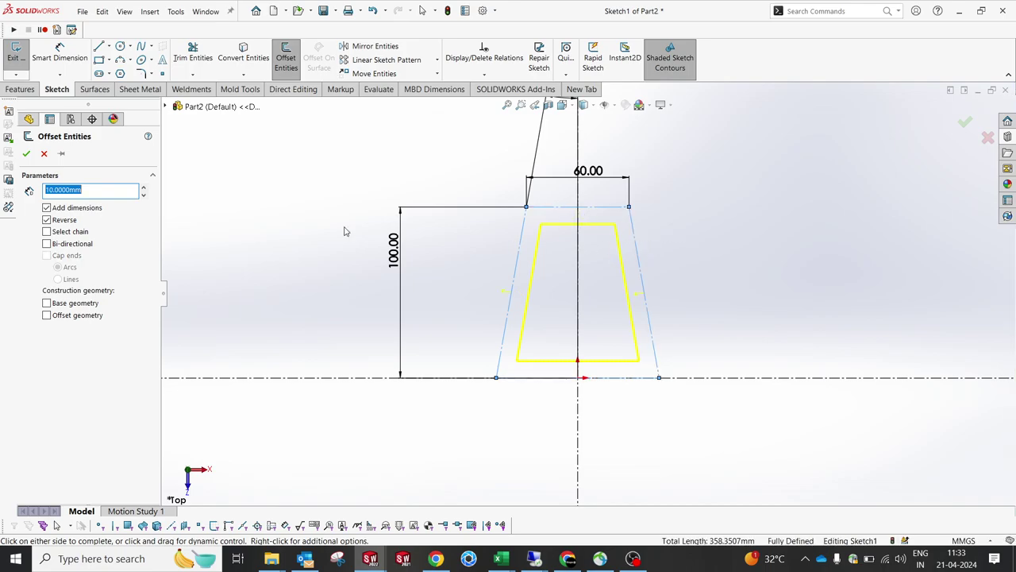
{"action": "left_click", "coordinate": [29, 153]}
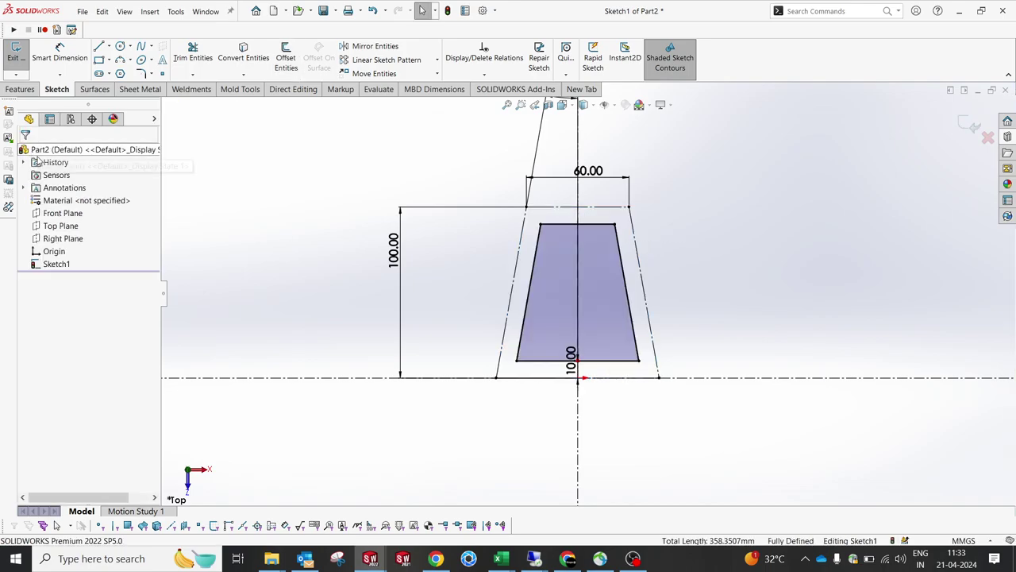
{"action": "left_click_drag", "start_coordinate": [574, 359], "coordinate": [437, 308]}
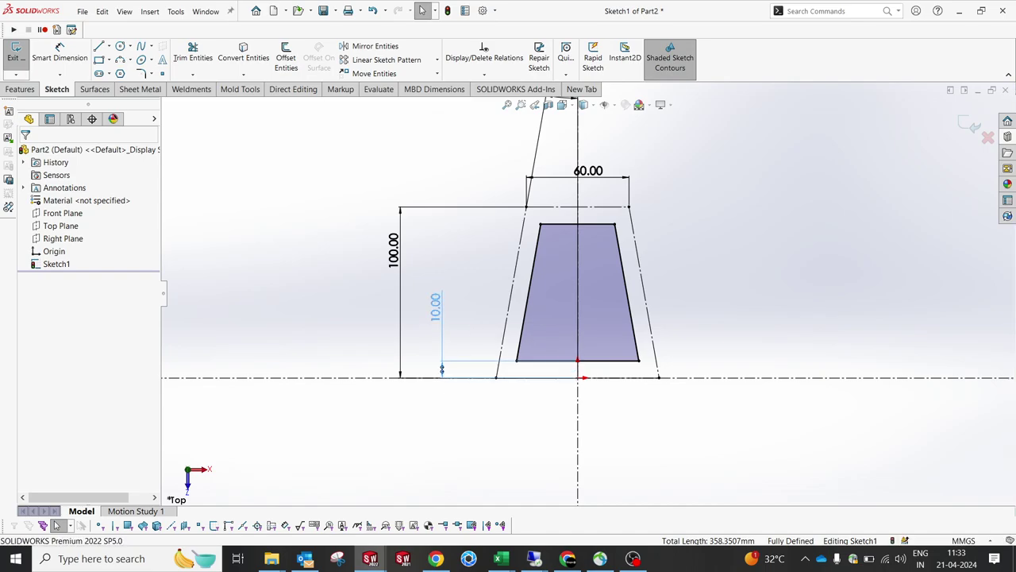
Extrude the inner trapezoid 10 mm as a blind boss in the reversed direction, below the sketch plane.
{"action": "left_click", "coordinate": [18, 101]}
{"action": "left_click", "coordinate": [20, 89]}
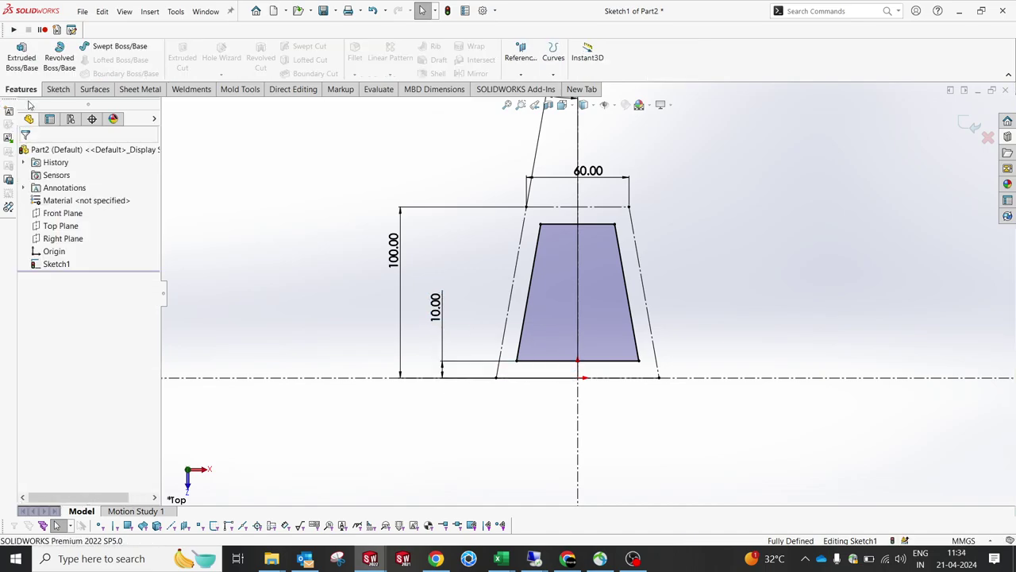
{"action": "left_click", "coordinate": [22, 60]}
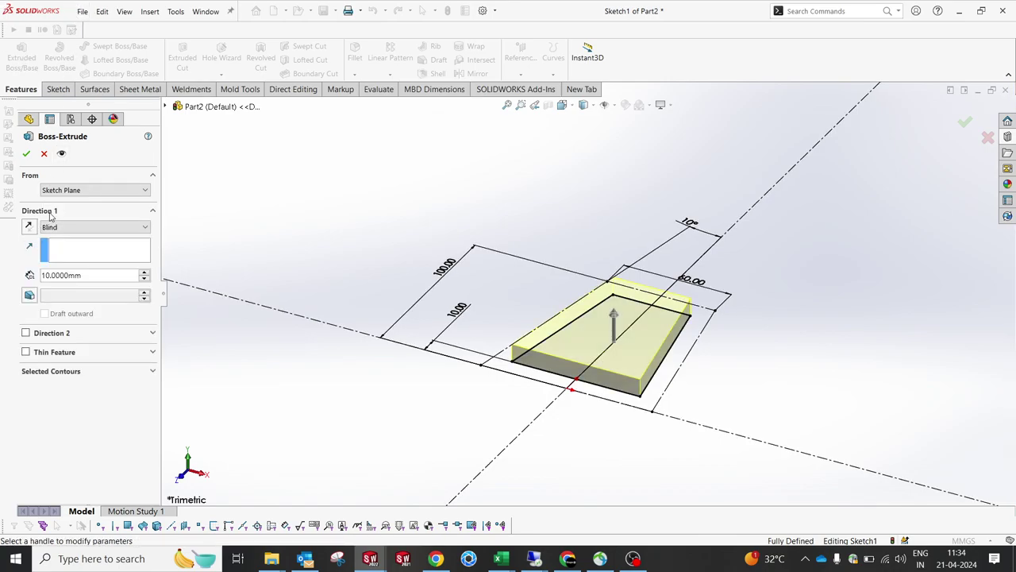
{"action": "left_click", "coordinate": [28, 226]}
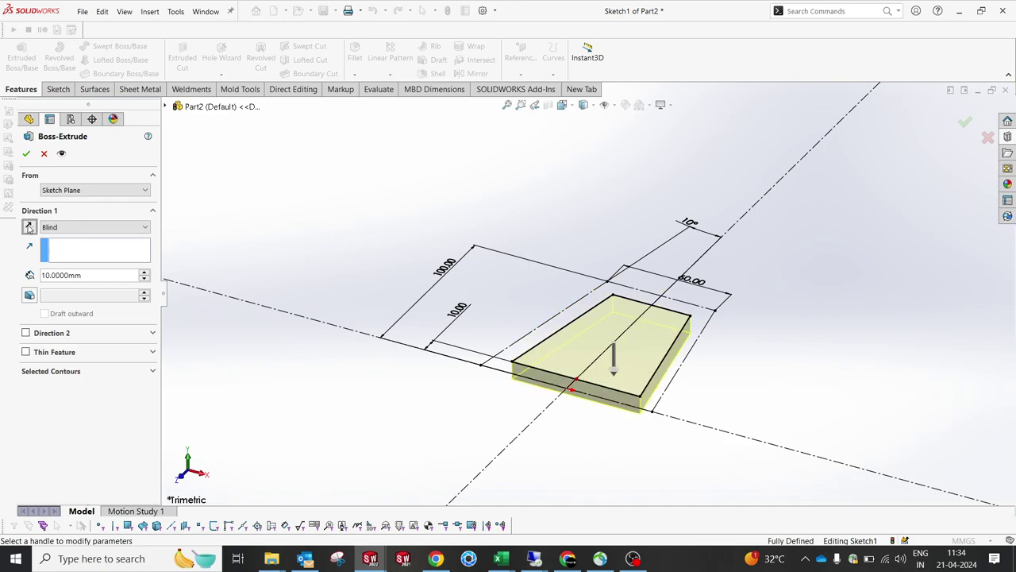
{"action": "left_click", "coordinate": [26, 153]}
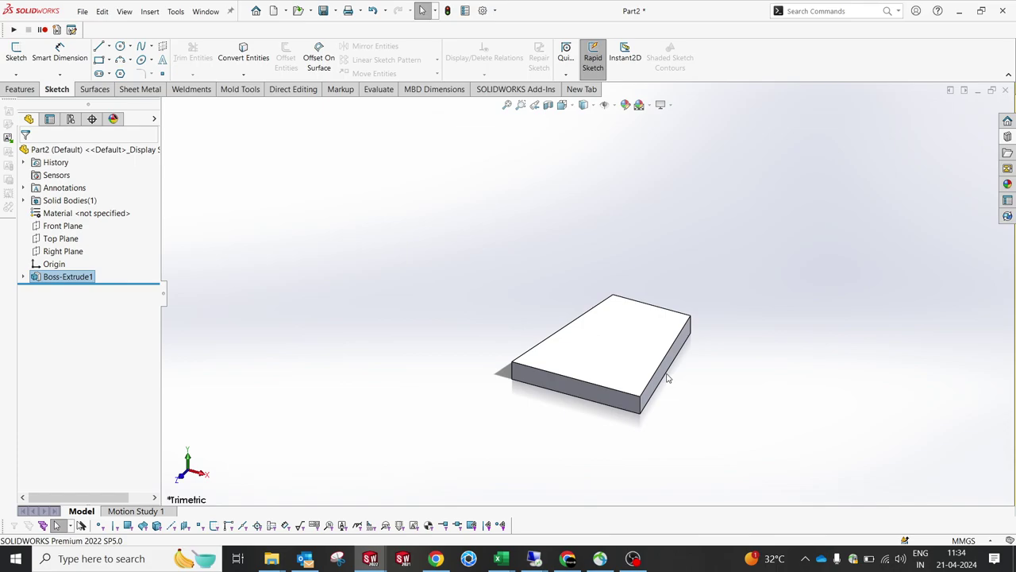
Start a sketch on the plate's top face and draw a horizontal centerline between its slanted edges near the wide end.
{"action": "scroll", "coordinate": [667, 378], "scroll_direction": "down", "scroll_amount": 4}
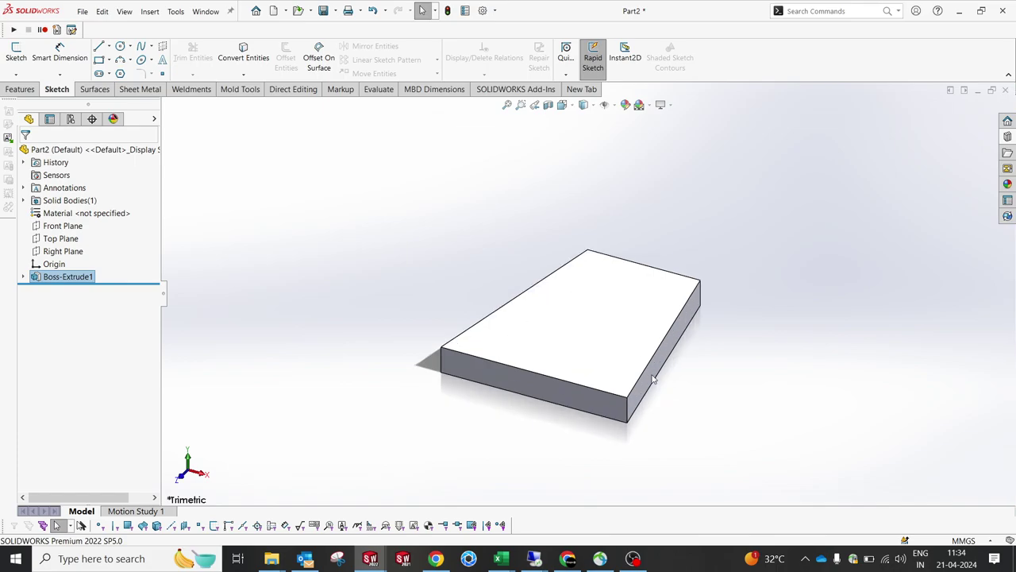
{"action": "left_click", "coordinate": [551, 350]}
{"action": "left_click", "coordinate": [600, 320]}
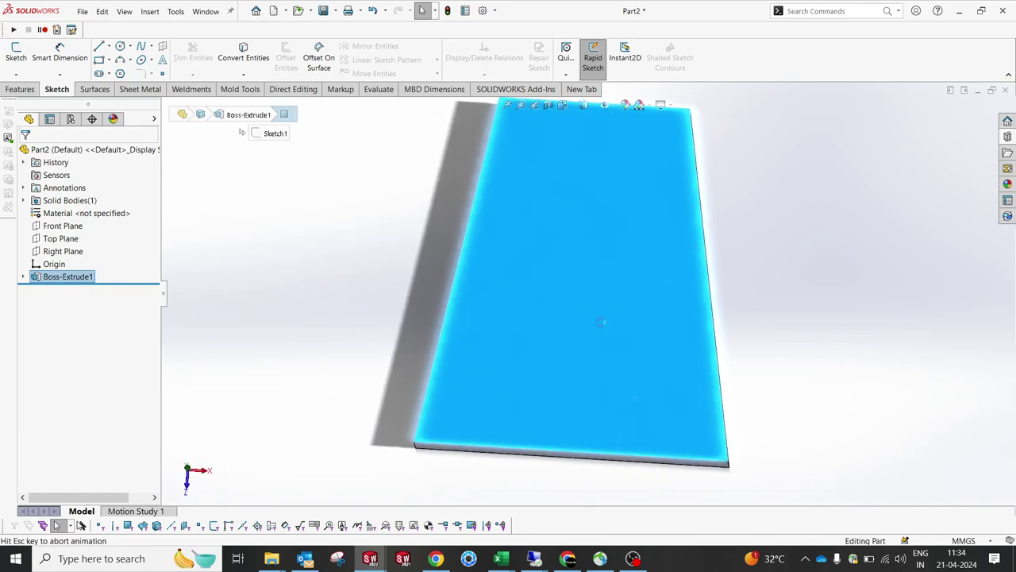
{"action": "left_click", "coordinate": [108, 47]}
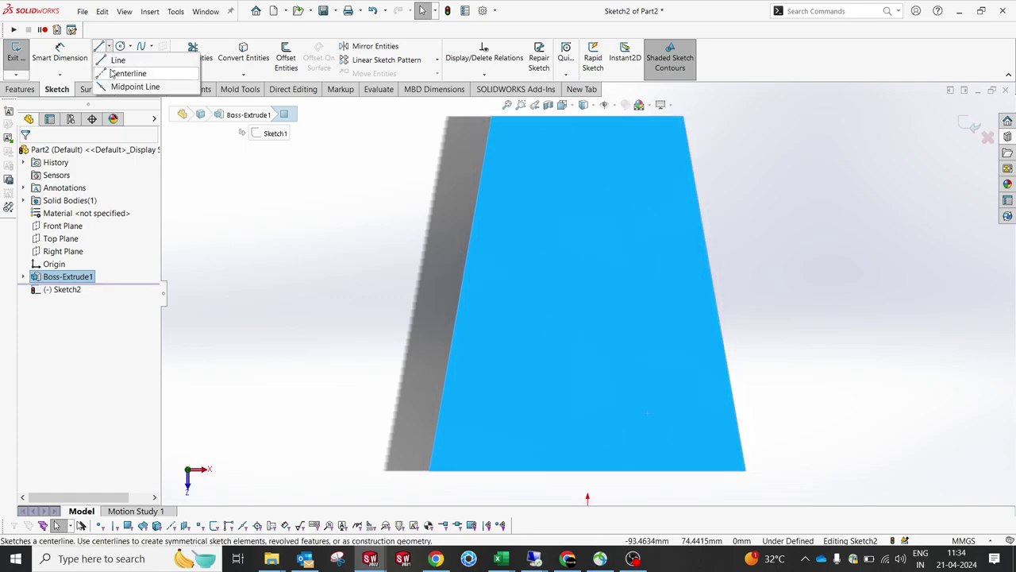
{"action": "left_click", "coordinate": [126, 73]}
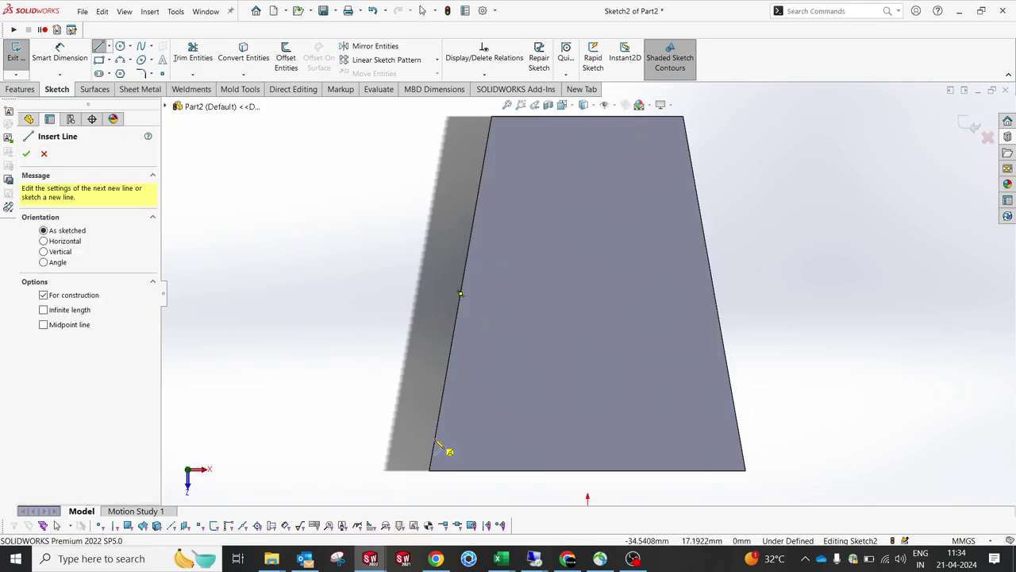
{"action": "left_click", "coordinate": [435, 438]}
{"action": "left_click", "coordinate": [740, 439]}
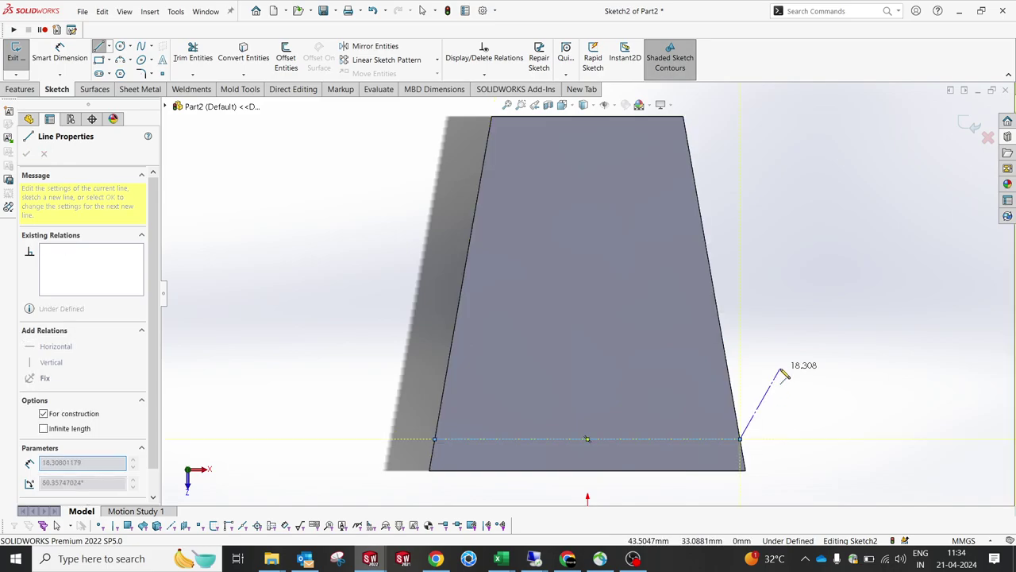
{"action": "right_click", "coordinate": [776, 330]}
{"action": "left_click", "coordinate": [794, 339]}
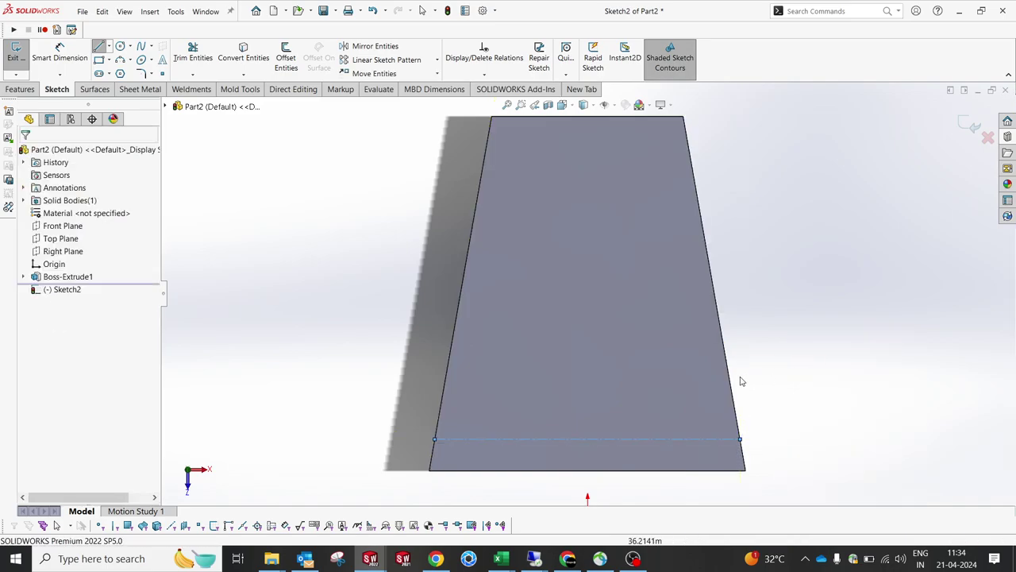
Sketch a straight slot along the centerline, about 39 mm between arc centers and about 5.3 mm wide.
{"action": "left_click", "coordinate": [99, 73]}
{"action": "left_click", "coordinate": [508, 438]}
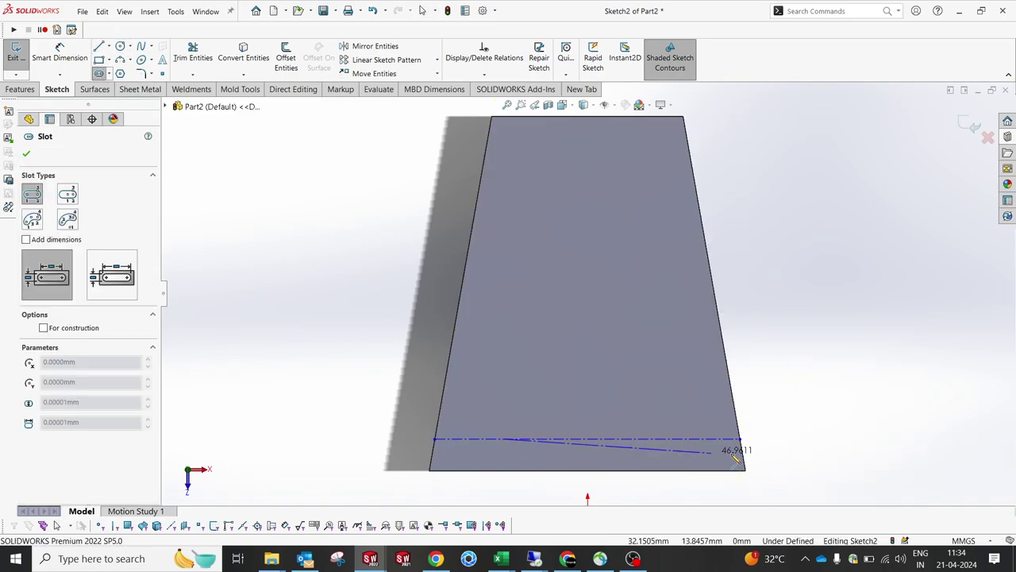
{"action": "left_click", "coordinate": [681, 439]}
{"action": "left_click", "coordinate": [680, 449]}
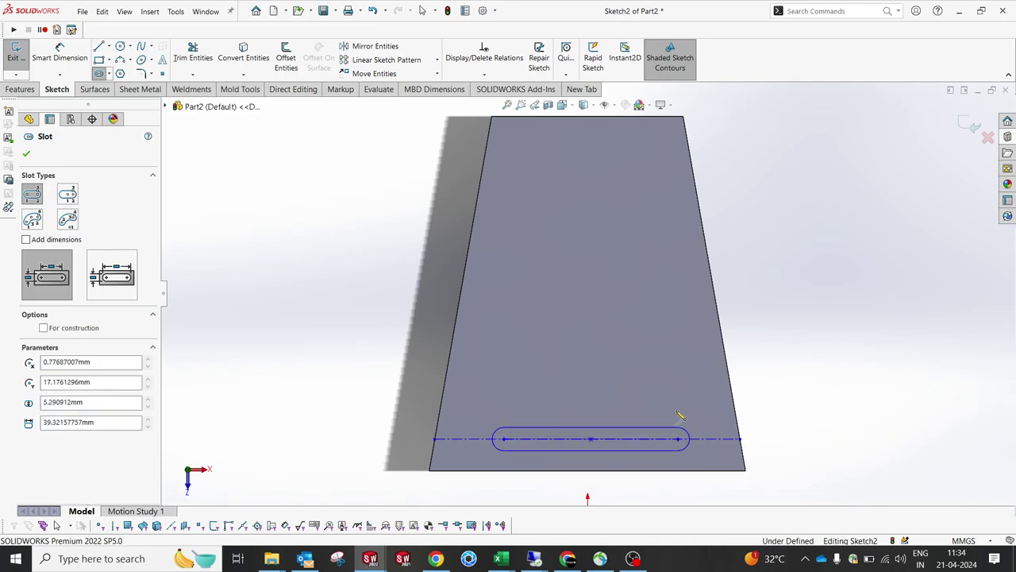
{"action": "right_click", "coordinate": [802, 350]}
{"action": "left_click", "coordinate": [811, 351]}
Dimension the distance between the slot's arc centers and set it to 50 mm.
{"action": "right_click_drag", "start_coordinate": [831, 382], "coordinate": [825, 333]}
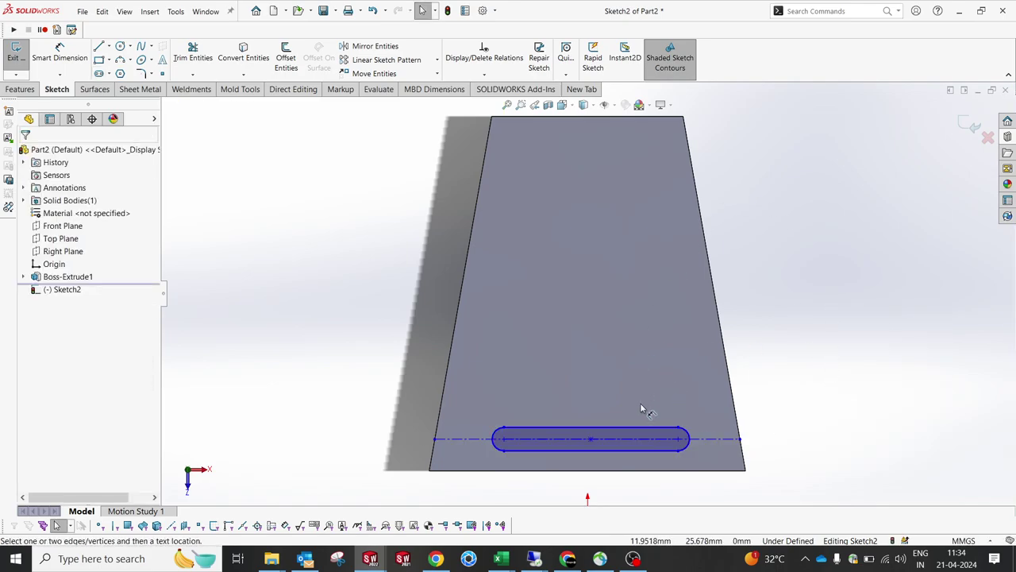
{"action": "left_click", "coordinate": [528, 449]}
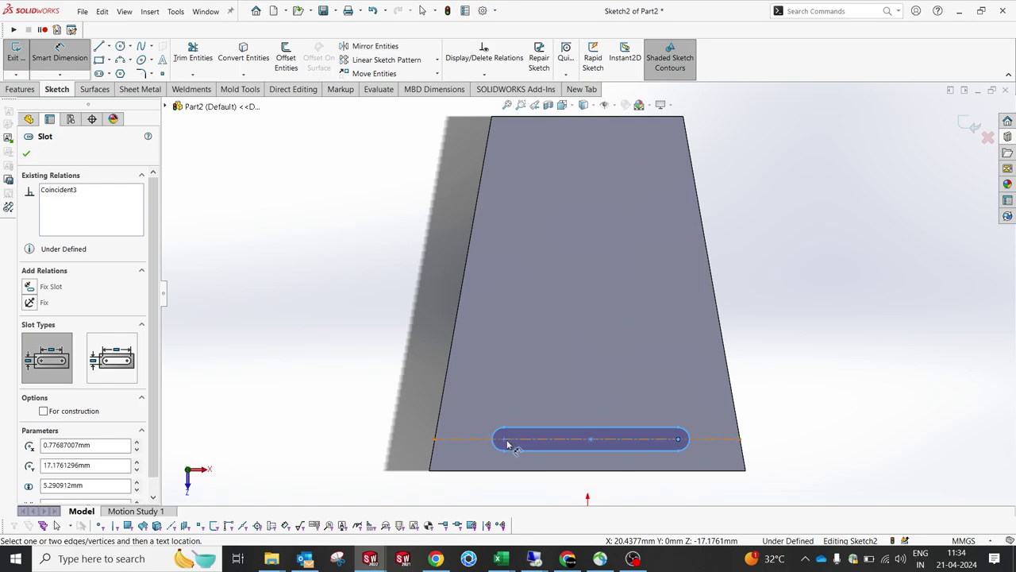
{"action": "left_click", "coordinate": [506, 441]}
{"action": "scroll", "coordinate": [591, 477], "scroll_direction": "up", "scroll_amount": 3}
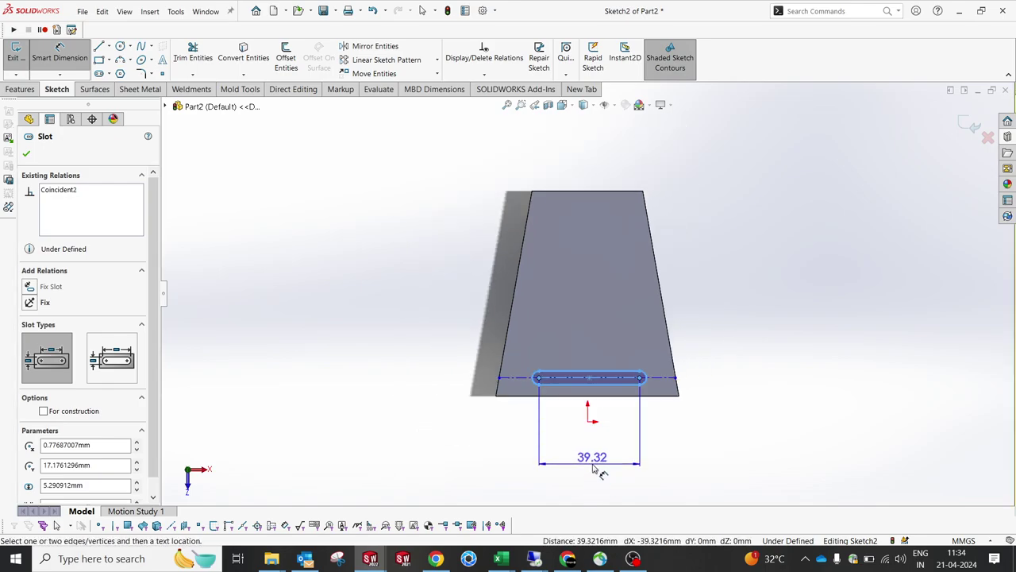
{"action": "left_click", "coordinate": [592, 469]}
{"action": "type", "text": "50"}
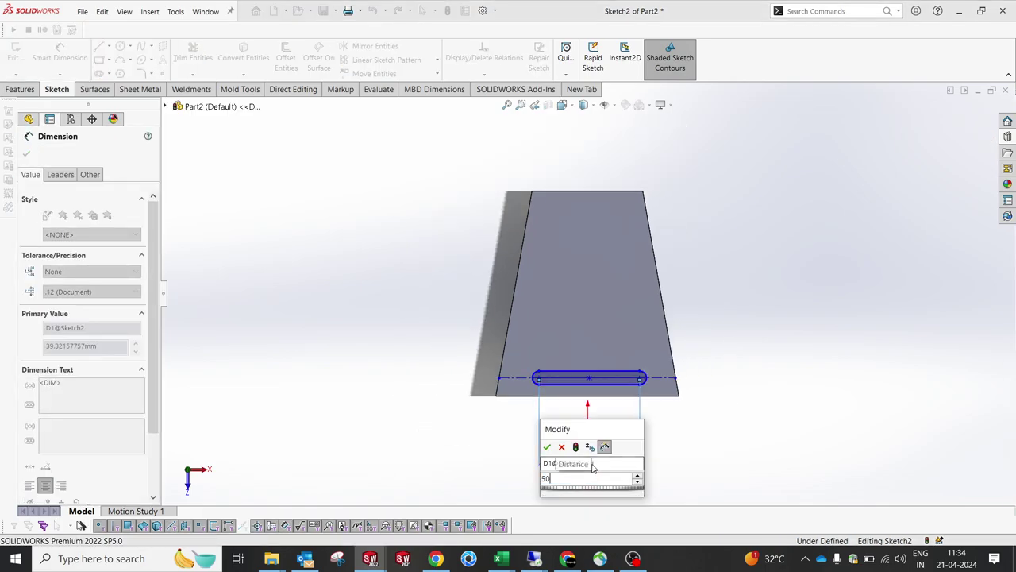
{"action": "key", "text": "Return"}
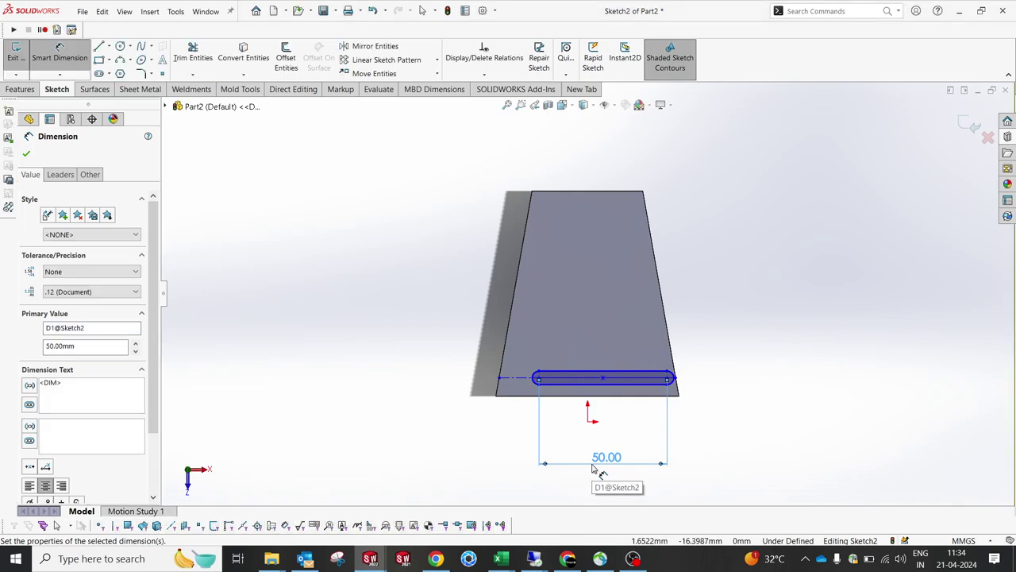
{"action": "scroll", "coordinate": [618, 374], "scroll_direction": "down", "scroll_amount": 3}
{"action": "key", "text": "Escape"}
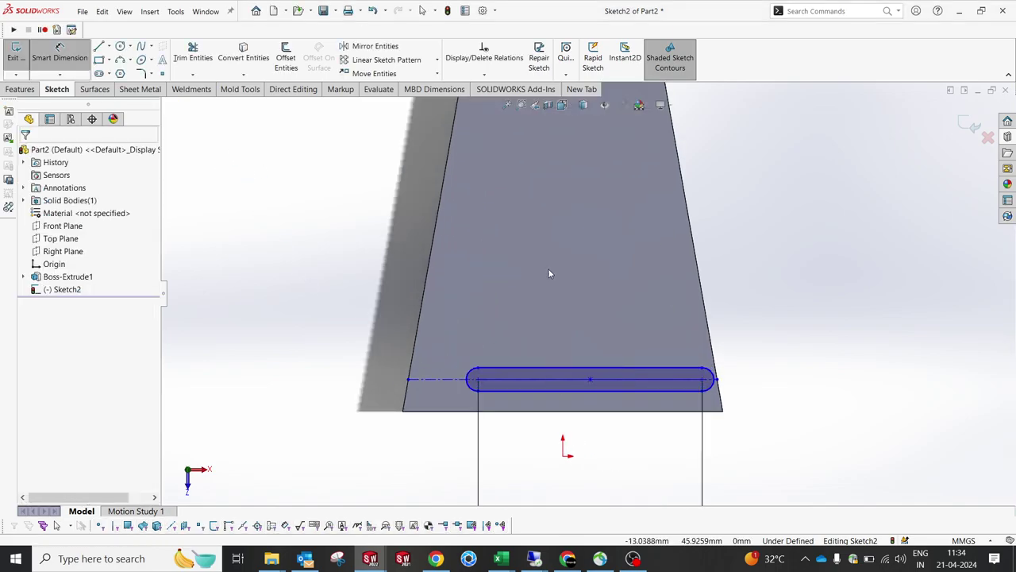
{"action": "key", "text": "Escape"}
Align the slot's center point vertically with the sketch origin using a Vertical relation.
{"action": "left_click", "coordinate": [589, 379]}
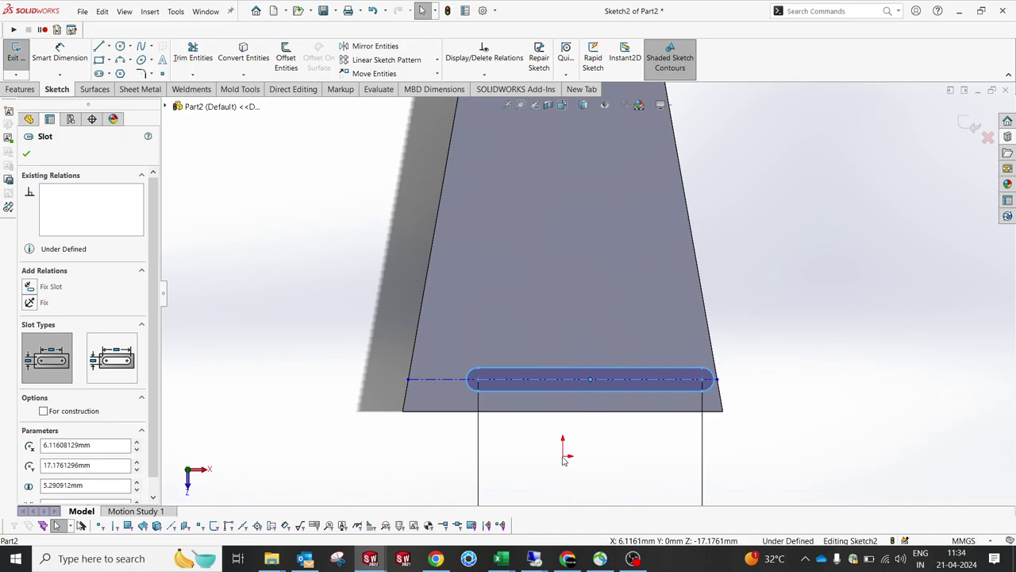
{"action": "left_click", "coordinate": [564, 457], "text": "ctrl"}
{"action": "left_click", "coordinate": [608, 410]}
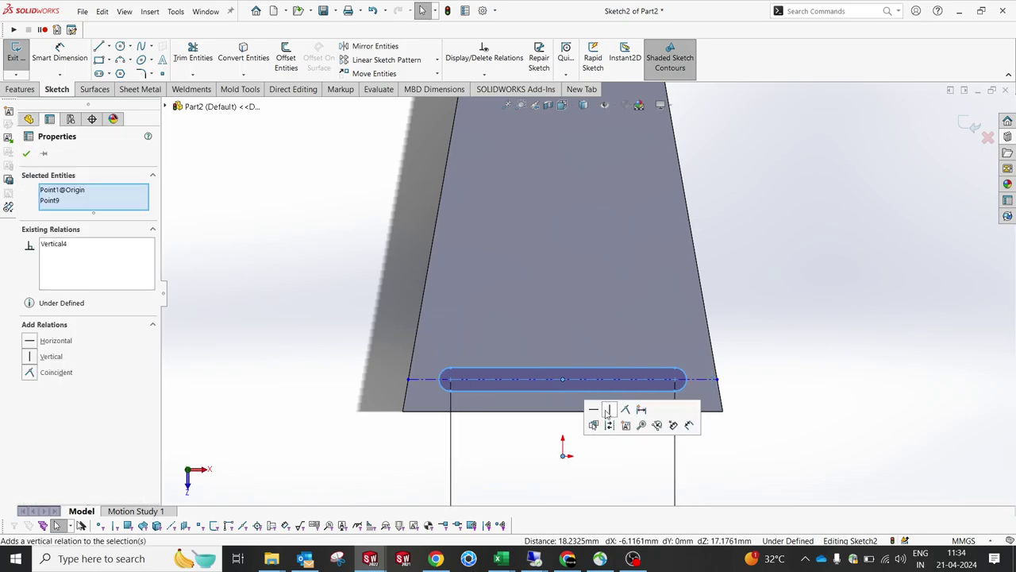
{"action": "left_click", "coordinate": [593, 460]}
Dimension the slot centerline's distance from the plate's wide end edge and set it to 15 mm.
{"action": "right_click_drag", "start_coordinate": [599, 463], "coordinate": [587, 407]}
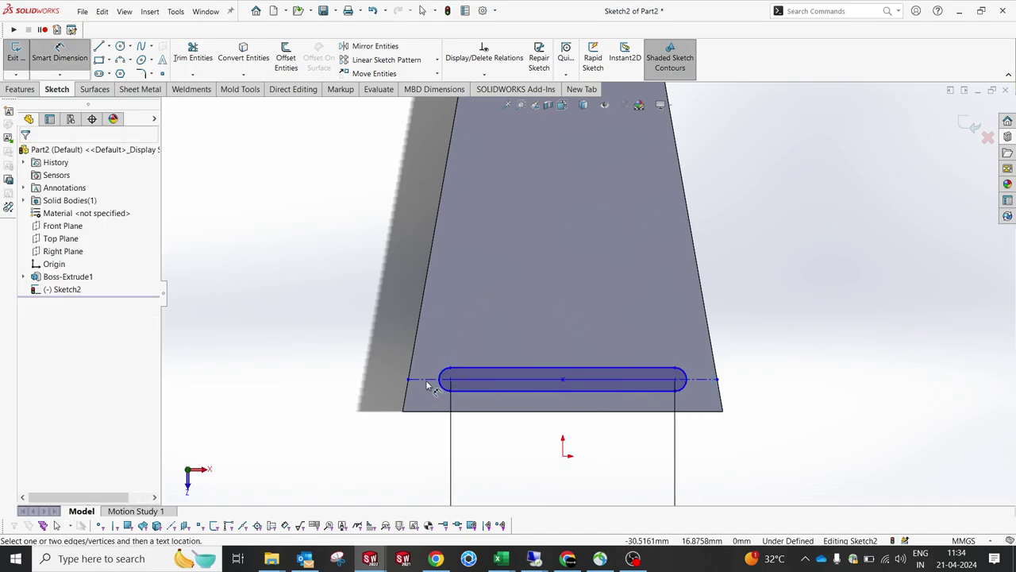
{"action": "left_click", "coordinate": [427, 381]}
{"action": "left_click", "coordinate": [431, 411]}
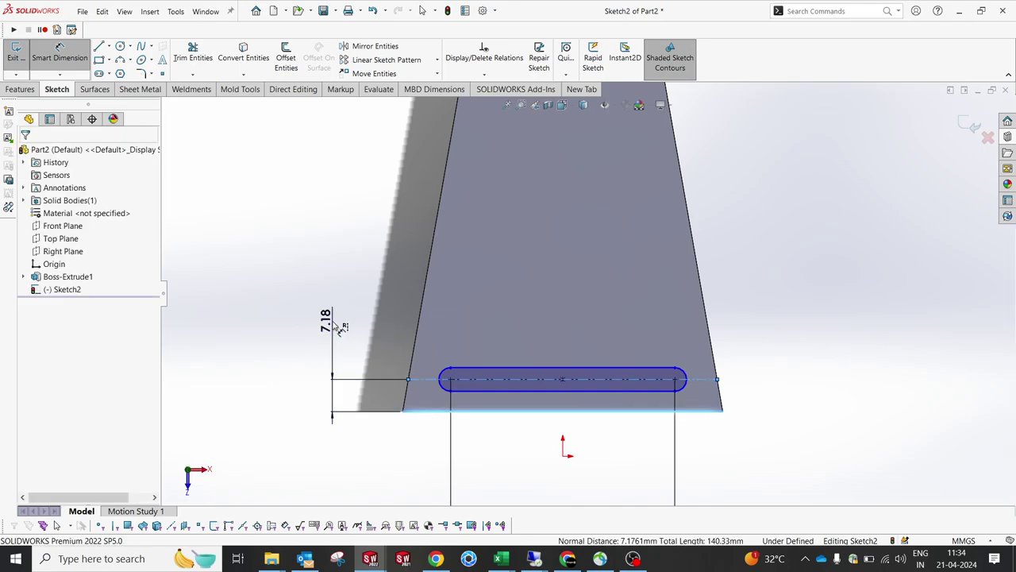
{"action": "left_click", "coordinate": [339, 322]}
{"action": "type", "text": "15"}
{"action": "key", "text": "Return"}
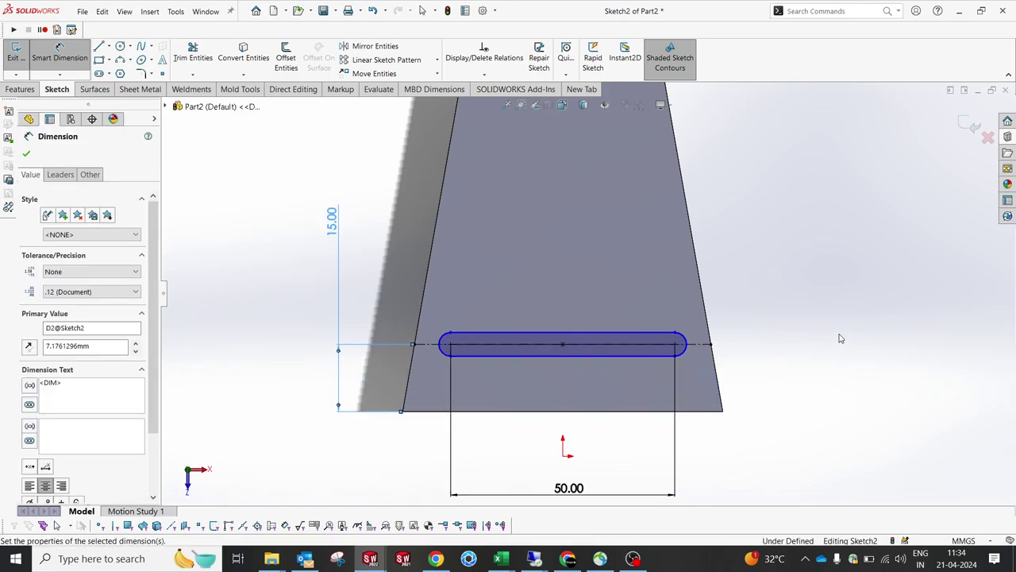
Dimension the radius of the slot's end arc and set it to 8 mm.
{"action": "left_click", "coordinate": [685, 343]}
{"action": "left_click", "coordinate": [683, 339]}
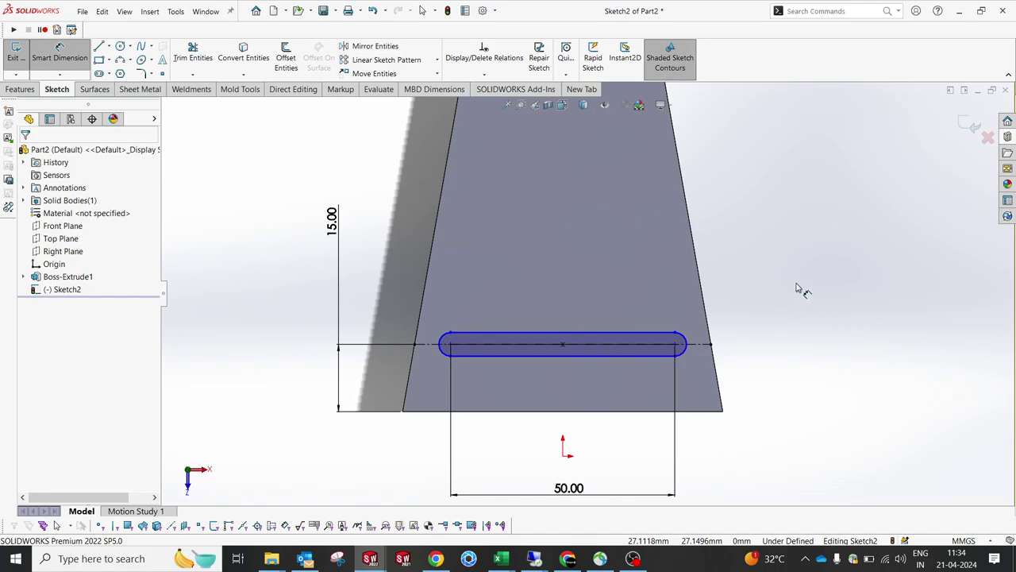
{"action": "left_click", "coordinate": [803, 283]}
{"action": "type", "text": "8"}
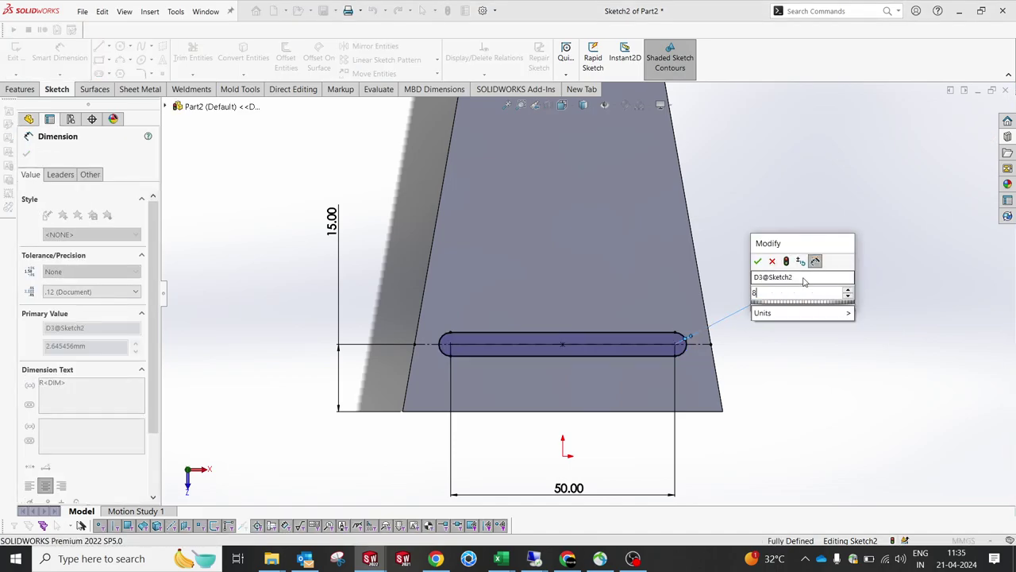
{"action": "key", "text": "Return"}
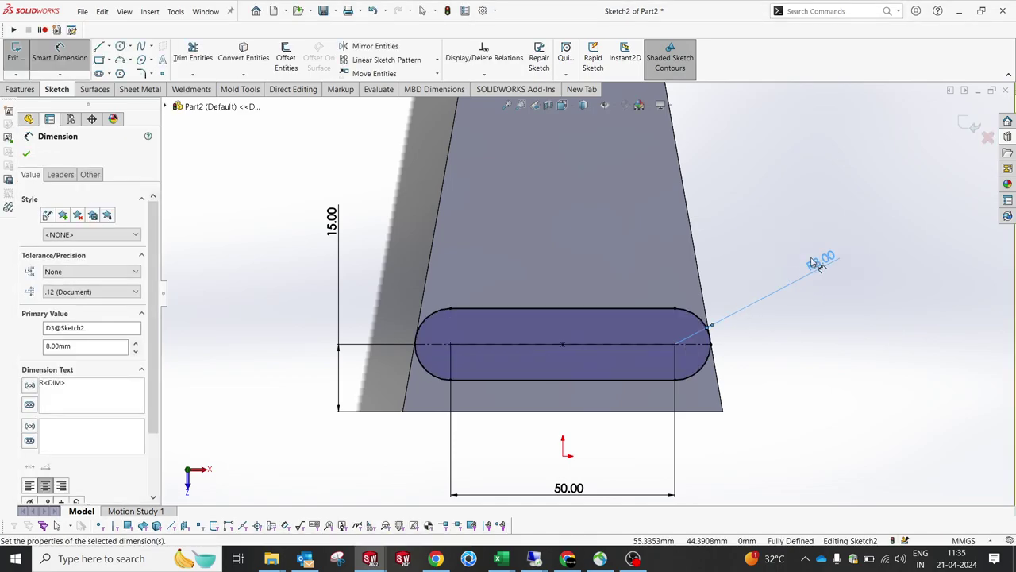
Change the slot's end arc radius to 4 mm and finish dimensioning.
{"action": "double_click", "coordinate": [812, 266]}
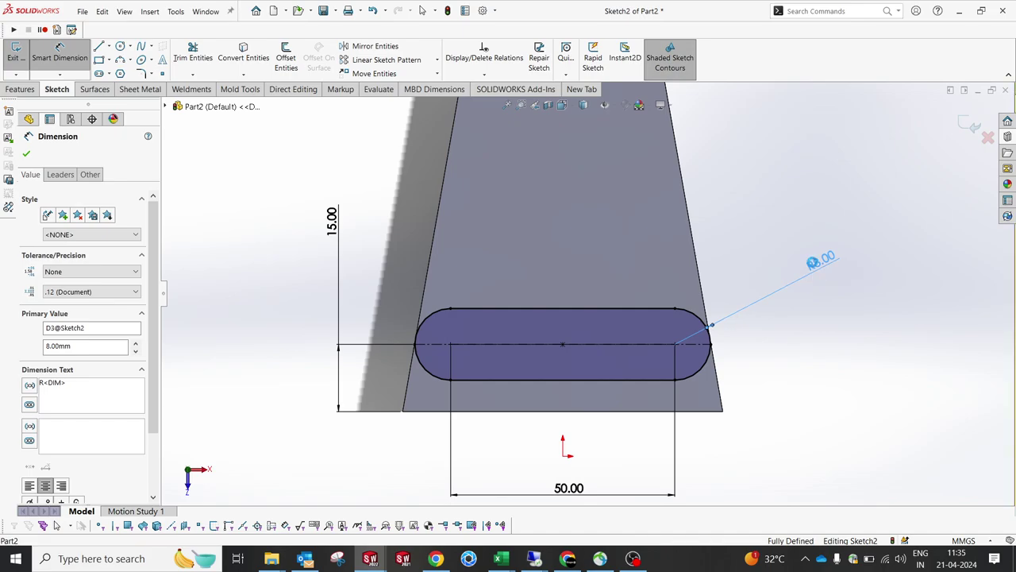
{"action": "type", "text": "6"}
{"action": "key", "text": "Return"}
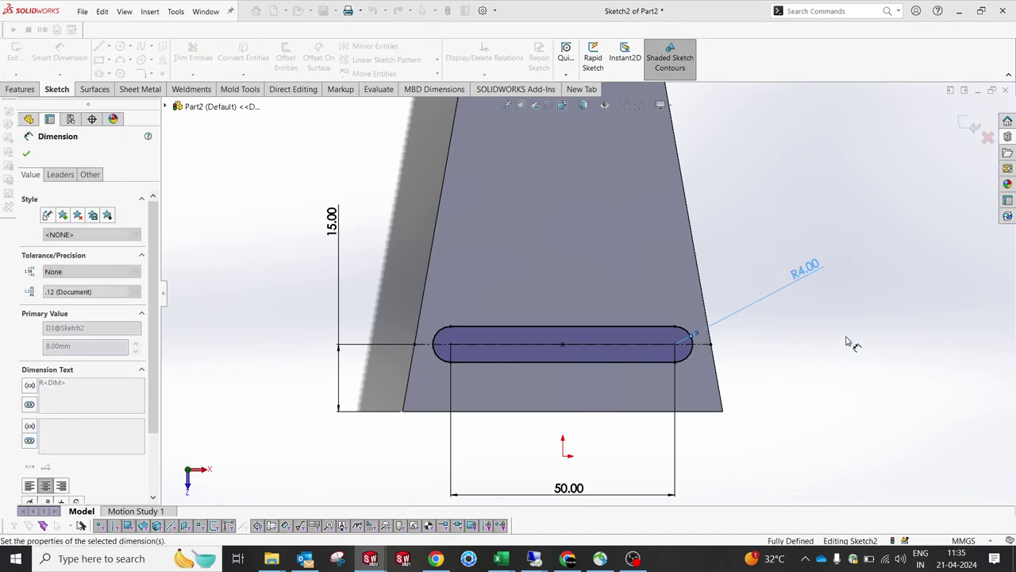
{"action": "left_click", "coordinate": [846, 340]}
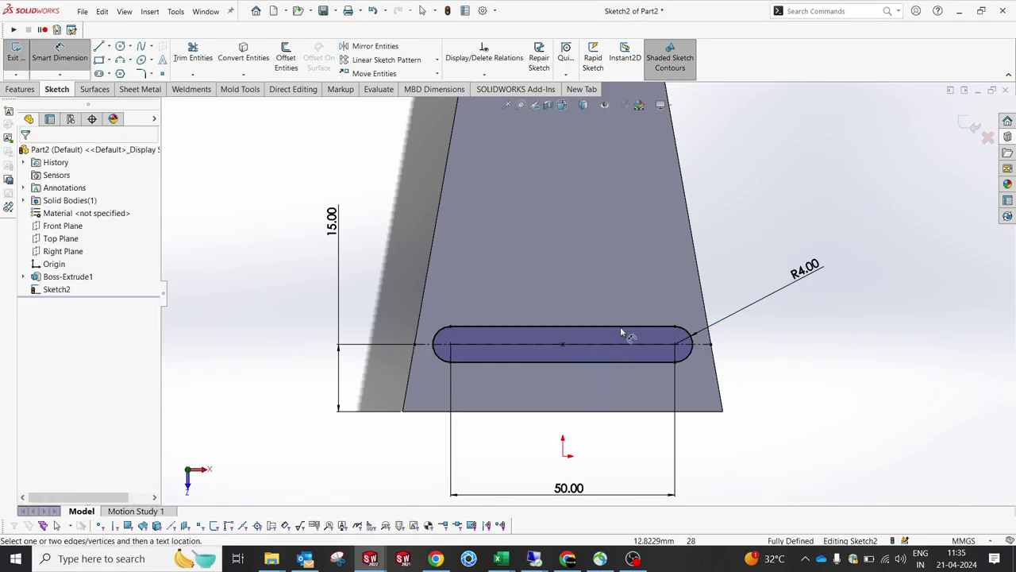
{"action": "right_click", "coordinate": [898, 340]}
{"action": "left_click", "coordinate": [905, 371]}
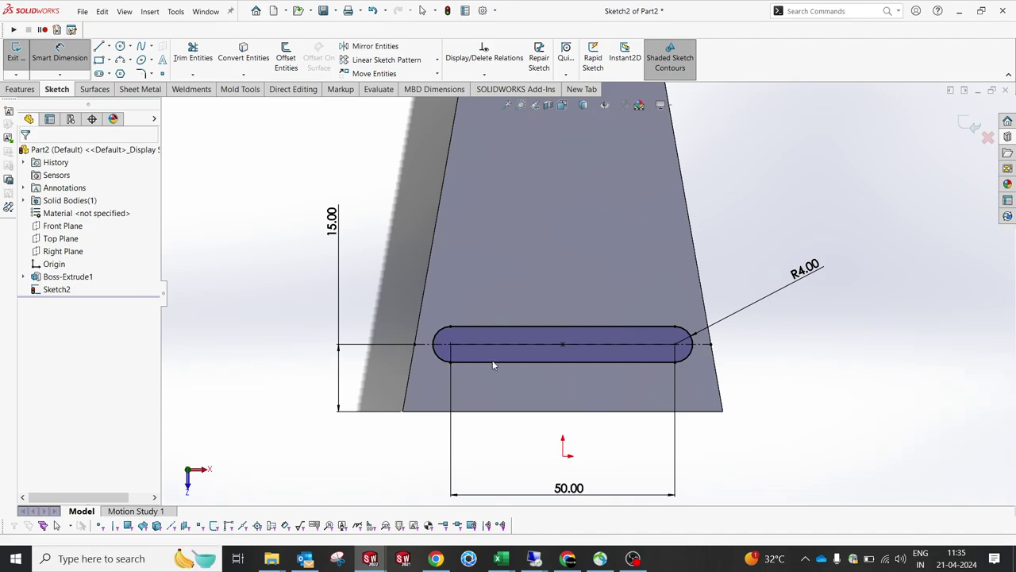
Extrude the slot profile 3 mm upward from the plate's top face as a blind boss with merged result.
{"action": "scroll", "coordinate": [680, 400], "scroll_direction": "up", "scroll_amount": 4}
{"action": "middle_click_drag", "start_coordinate": [680, 399], "coordinate": [704, 261]}
{"action": "scroll", "coordinate": [559, 293], "scroll_direction": "down", "scroll_amount": 3}
{"action": "scroll", "coordinate": [557, 288], "scroll_direction": "up", "scroll_amount": 2}
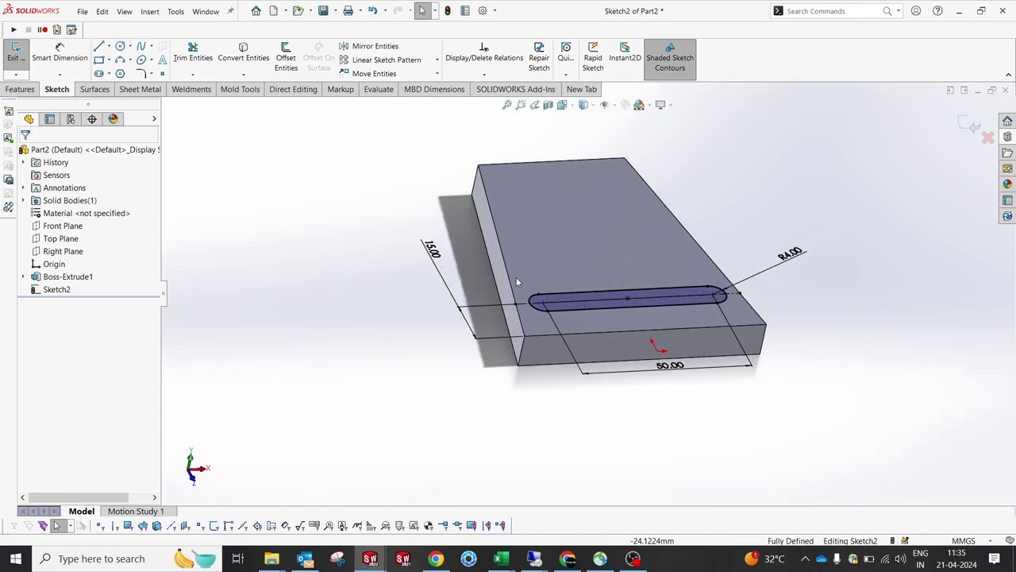
{"action": "left_click", "coordinate": [20, 89]}
{"action": "left_click", "coordinate": [22, 62]}
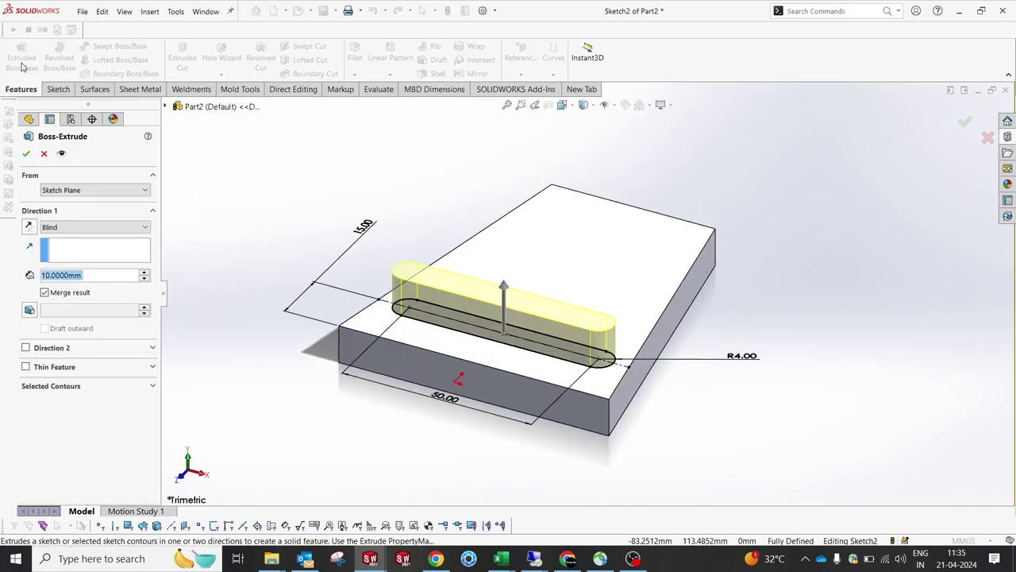
{"action": "type", "text": "2"}
{"action": "key", "text": "Return"}
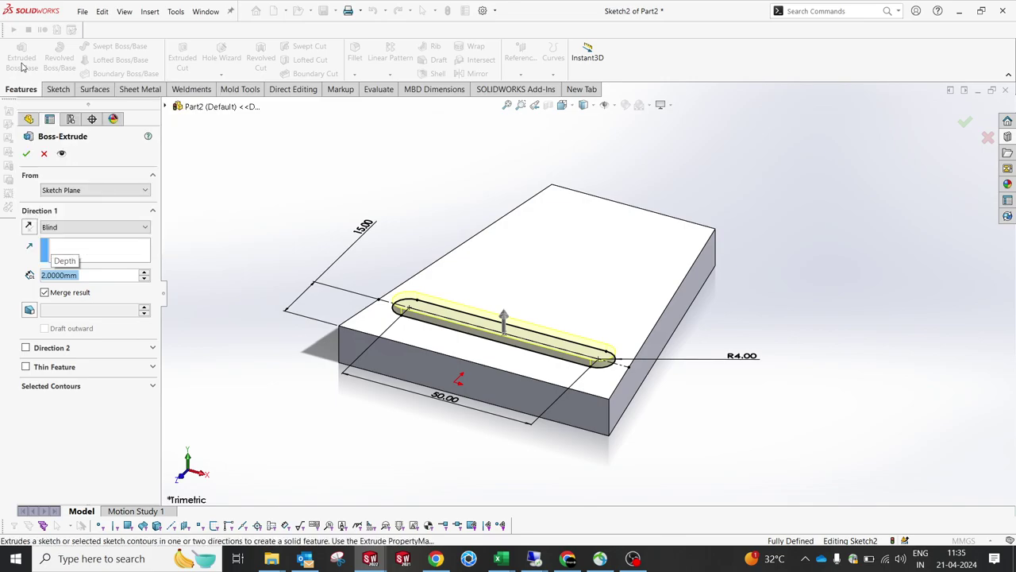
{"action": "type", "text": "3"}
{"action": "key", "text": "Return"}
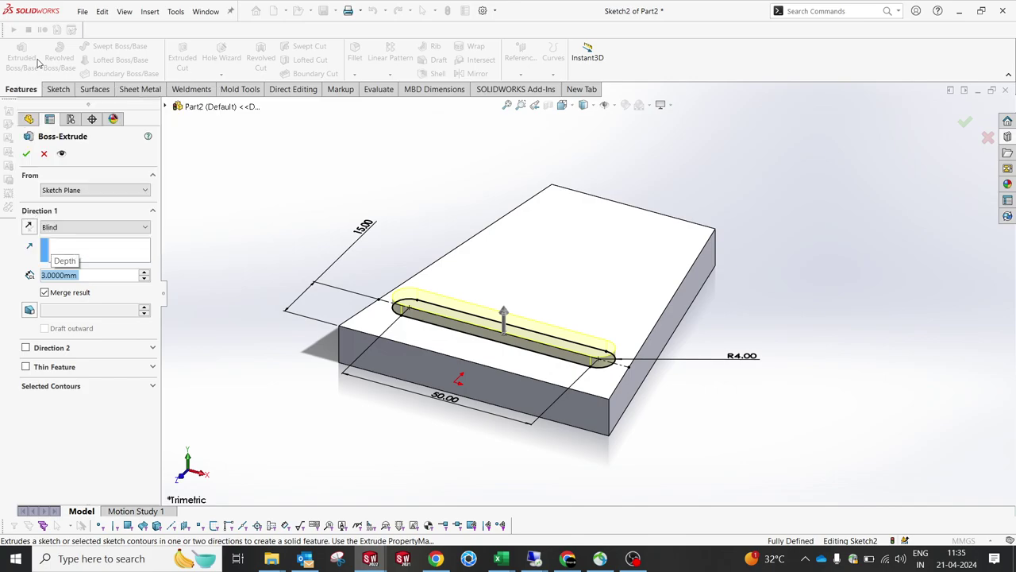
{"action": "left_click", "coordinate": [26, 153]}
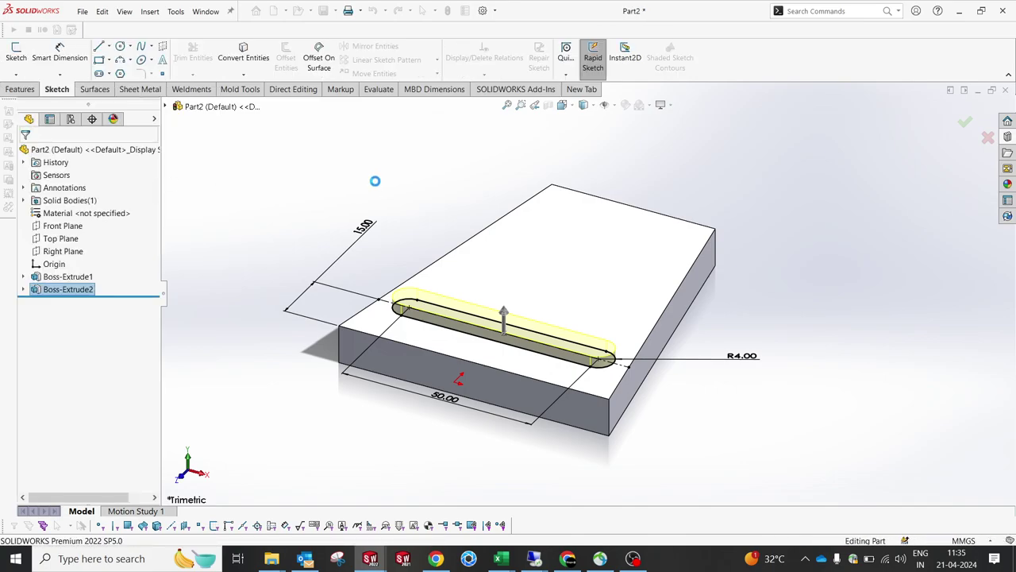
{"action": "left_click", "coordinate": [341, 193]}
{"action": "middle_click_drag", "start_coordinate": [358, 227], "coordinate": [366, 216]}
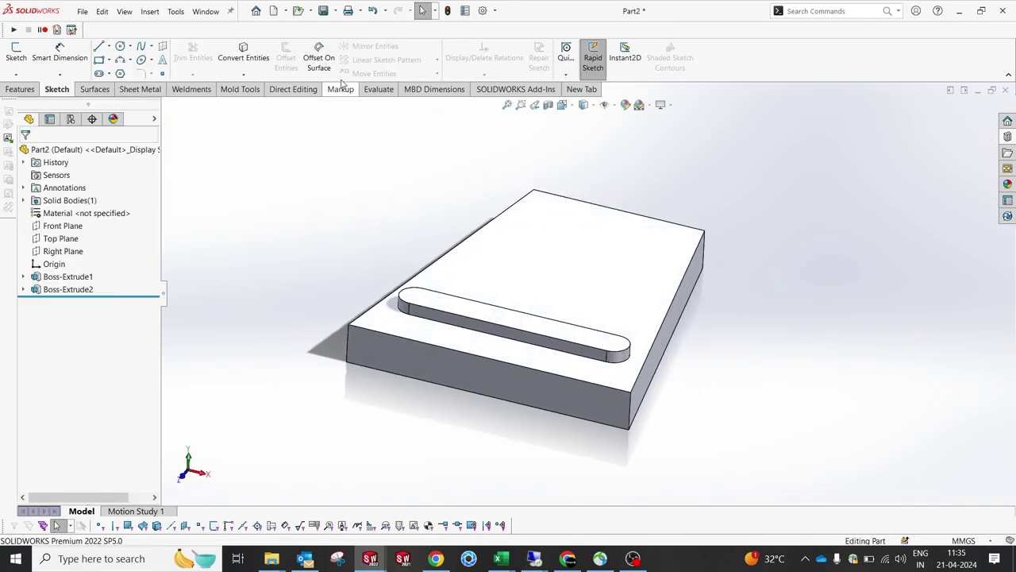
Set up a linear pattern of the slot boss with four instances at 20 mm spacing, directed from the wide end face toward the narrow end.
{"action": "left_click", "coordinate": [20, 89]}
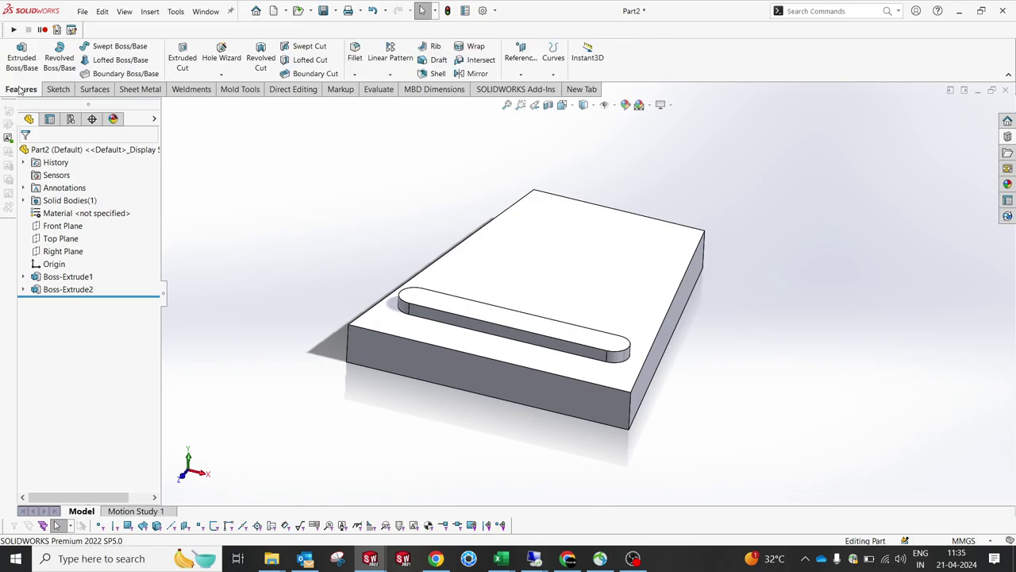
{"action": "left_click", "coordinate": [404, 59]}
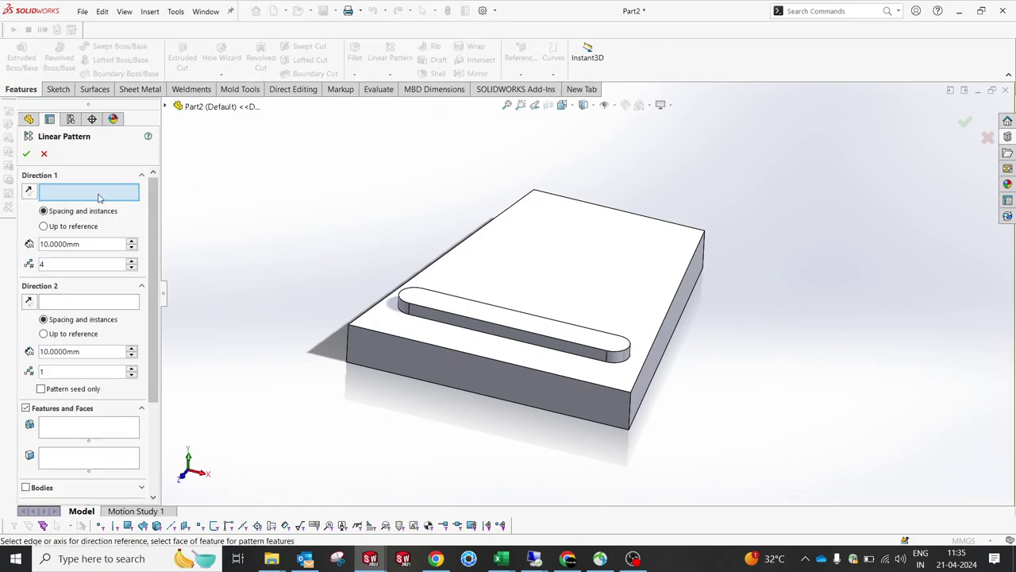
{"action": "left_click", "coordinate": [389, 345]}
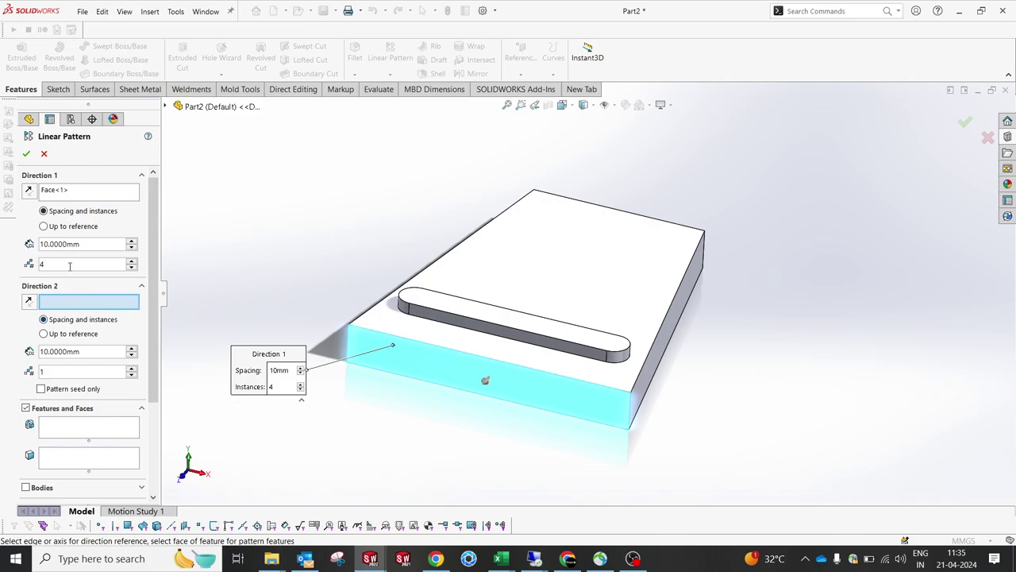
{"action": "left_click", "coordinate": [82, 433]}
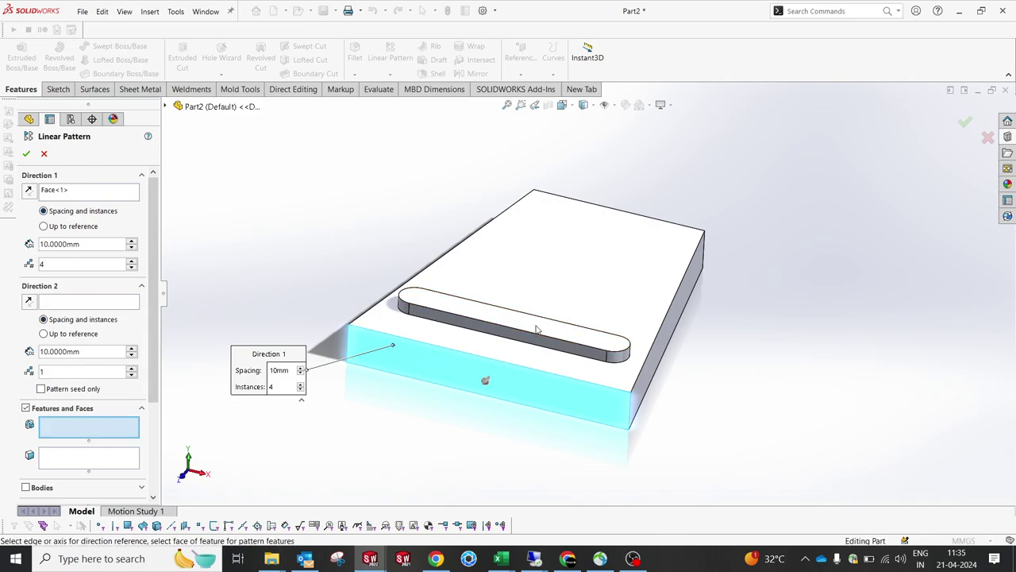
{"action": "left_click", "coordinate": [539, 329]}
{"action": "double_click", "coordinate": [83, 244]}
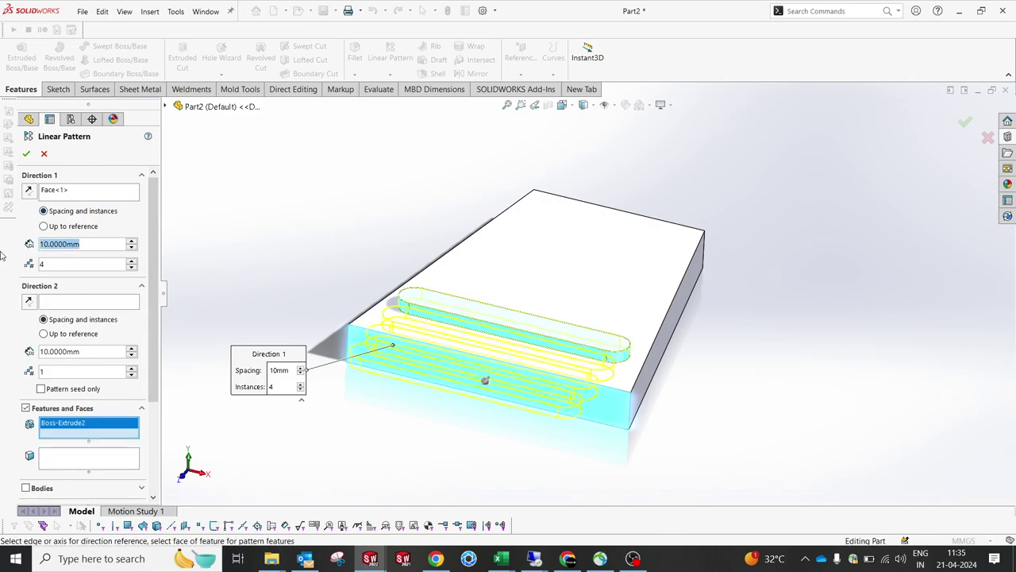
{"action": "type", "text": "20"}
{"action": "key", "text": "Return"}
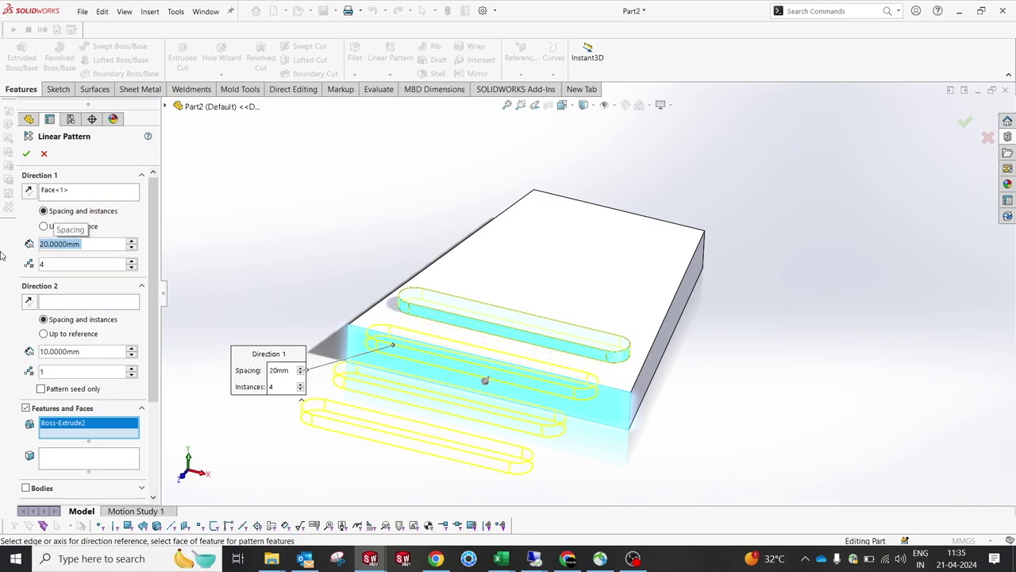
{"action": "left_click", "coordinate": [32, 195]}
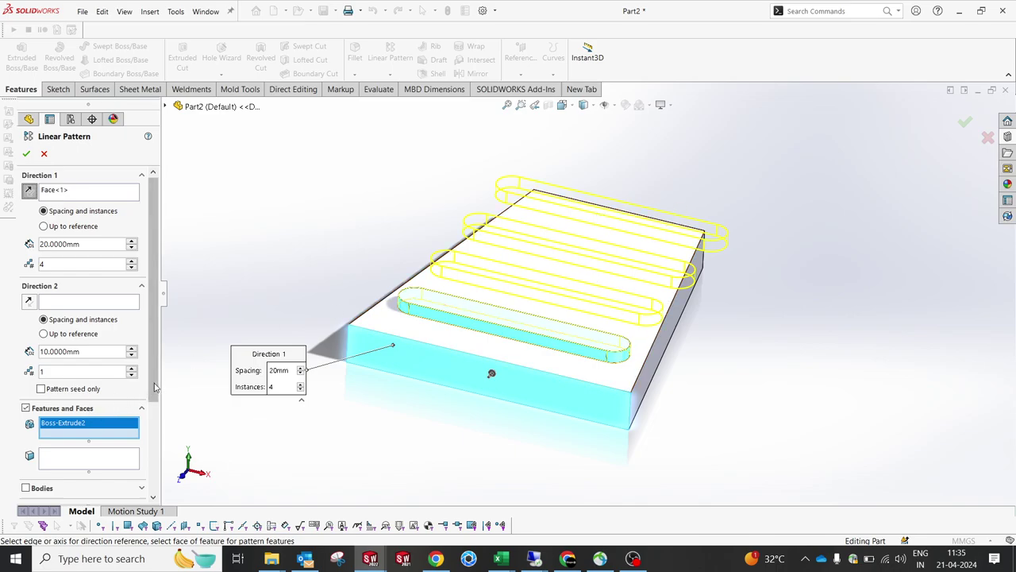
Enable Instances to Vary for the pattern and choose the slot's 50 mm center distance as the varying dimension.
{"action": "left_click_drag", "start_coordinate": [156, 387], "coordinate": [146, 477]}
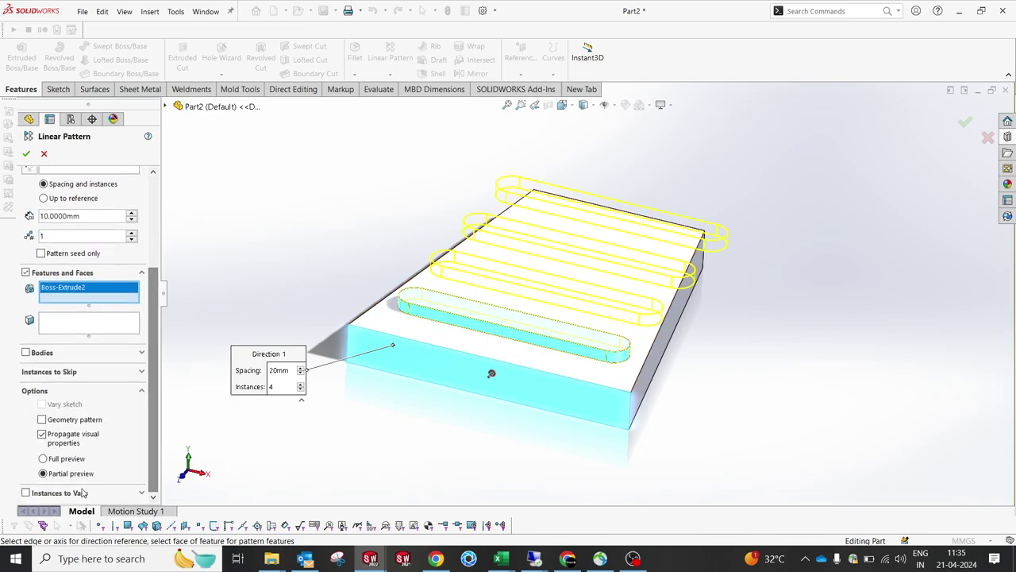
{"action": "left_click", "coordinate": [76, 494]}
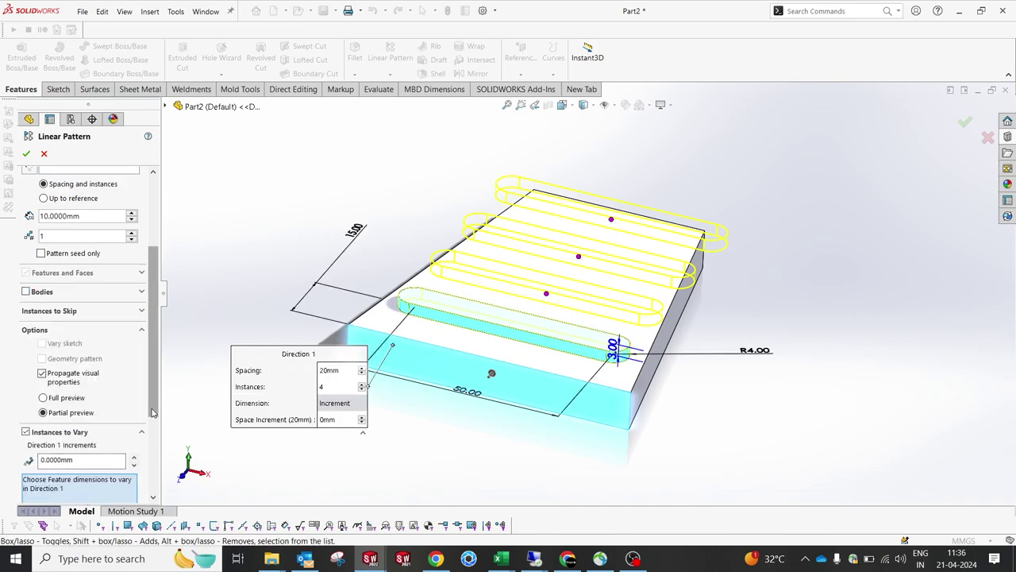
{"action": "left_click_drag", "start_coordinate": [151, 411], "coordinate": [152, 456]}
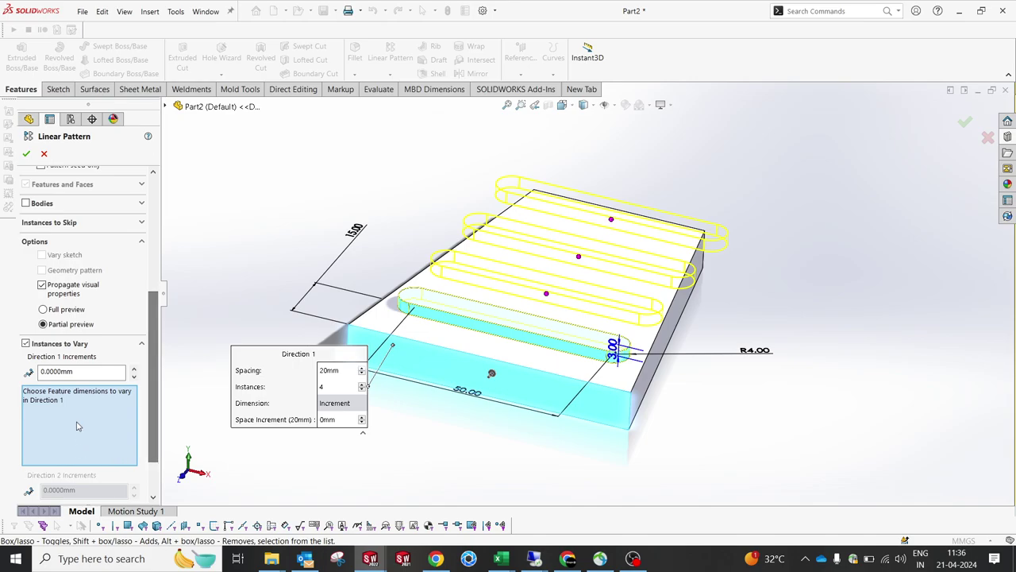
{"action": "left_click", "coordinate": [473, 397]}
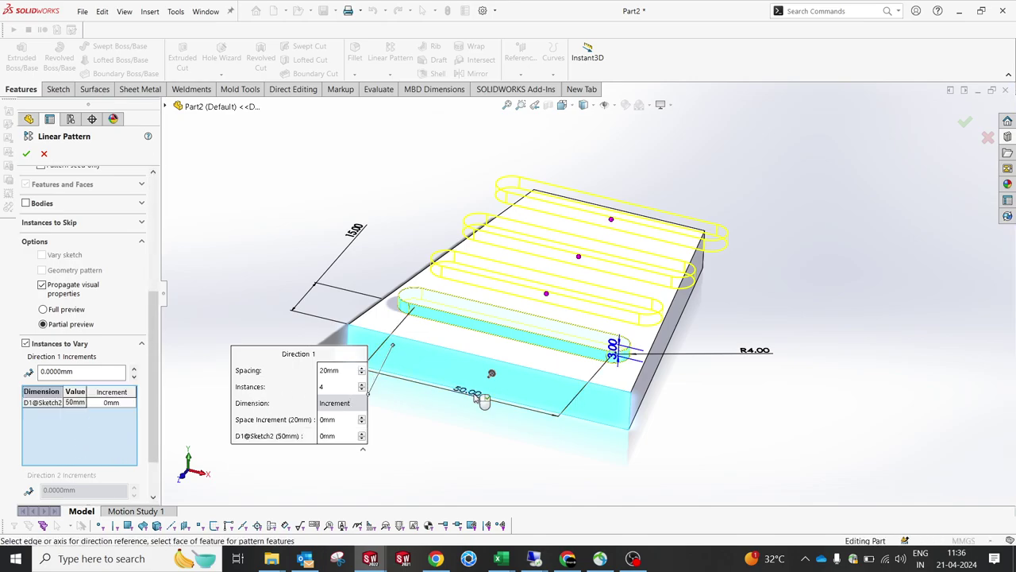
Set the center distance increment to -5 mm per instance and create the varied linear pattern.
{"action": "left_click", "coordinate": [119, 403]}
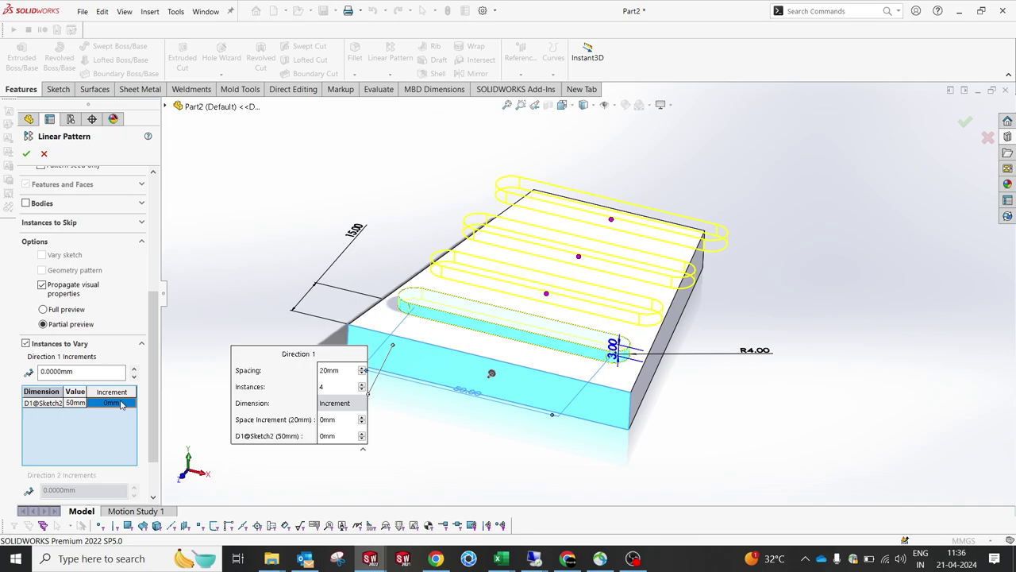
{"action": "left_click", "coordinate": [120, 403]}
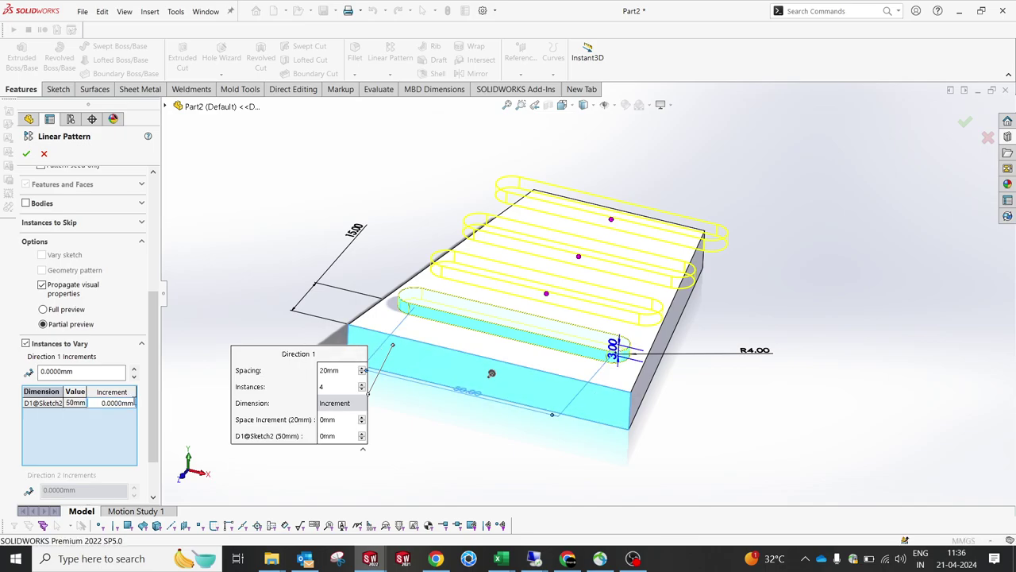
{"action": "left_click_drag", "start_coordinate": [135, 403], "coordinate": [83, 404]}
{"action": "type", "text": "-"}
{"action": "type", "text": "-5"}
{"action": "key", "text": "Return"}
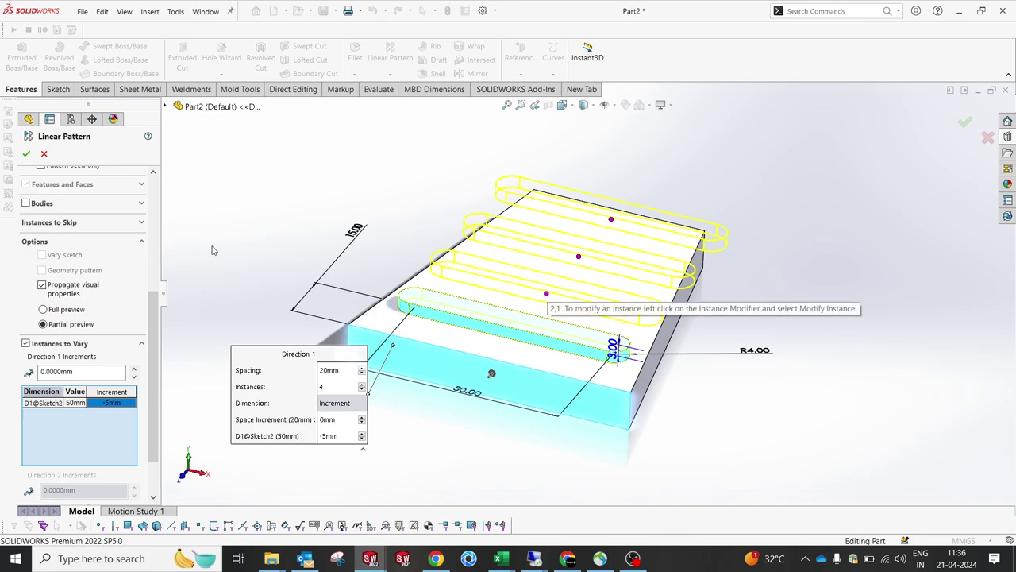
{"action": "left_click", "coordinate": [26, 153]}
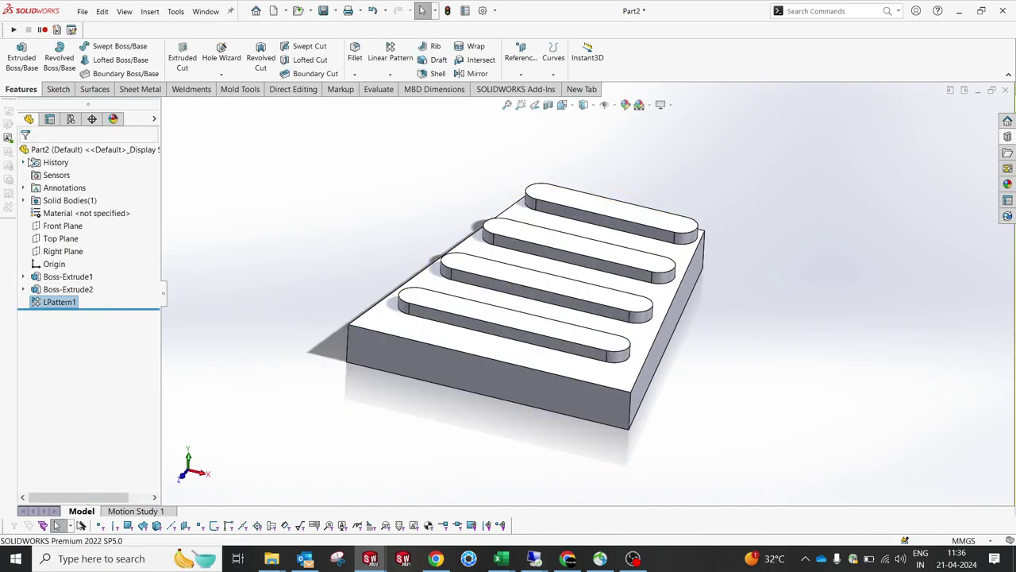
{"action": "middle_click_drag", "start_coordinate": [519, 225], "coordinate": [517, 357]}
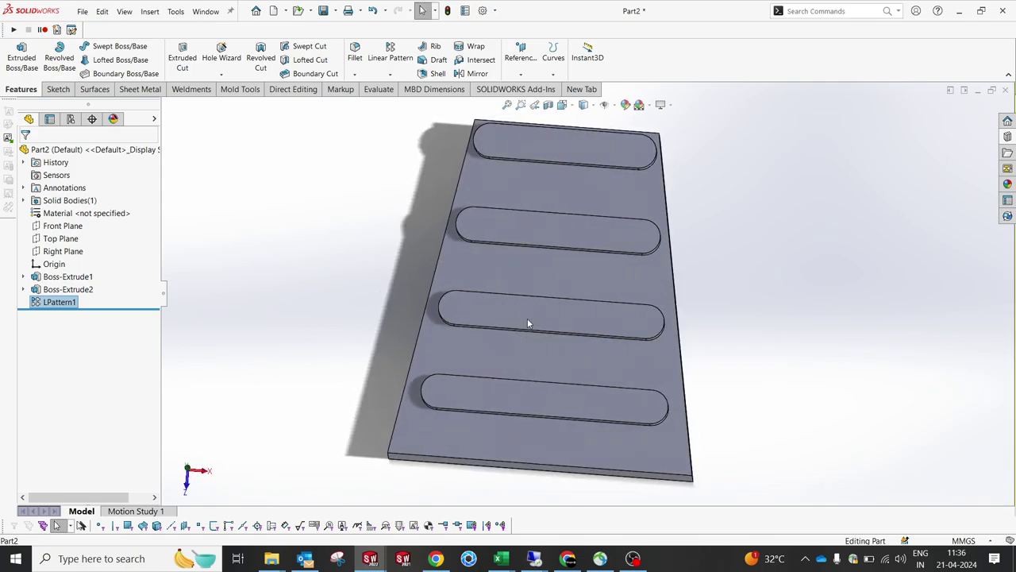
{"action": "left_click", "coordinate": [528, 324]}
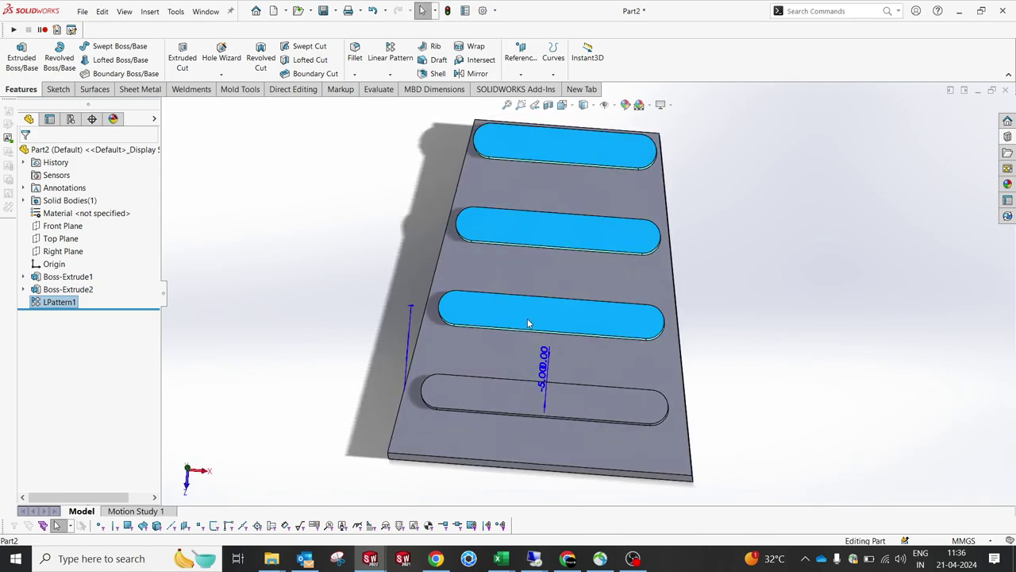
Edit the linear pattern of slot bosses and set its spacing to 15 mm.
{"action": "right_click", "coordinate": [44, 299]}
{"action": "left_click", "coordinate": [54, 267]}
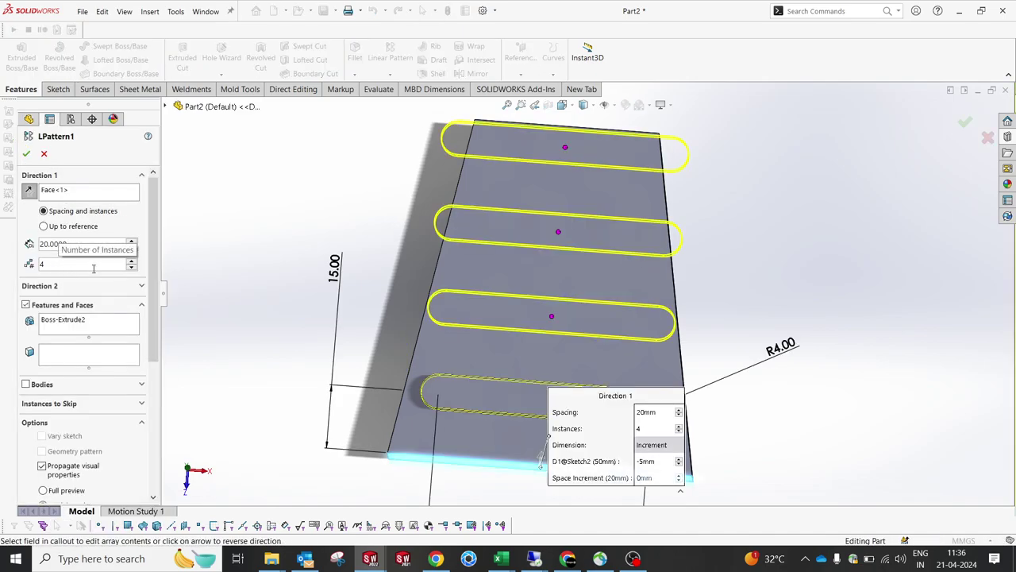
{"action": "left_click_drag", "start_coordinate": [94, 242], "coordinate": [20, 247]}
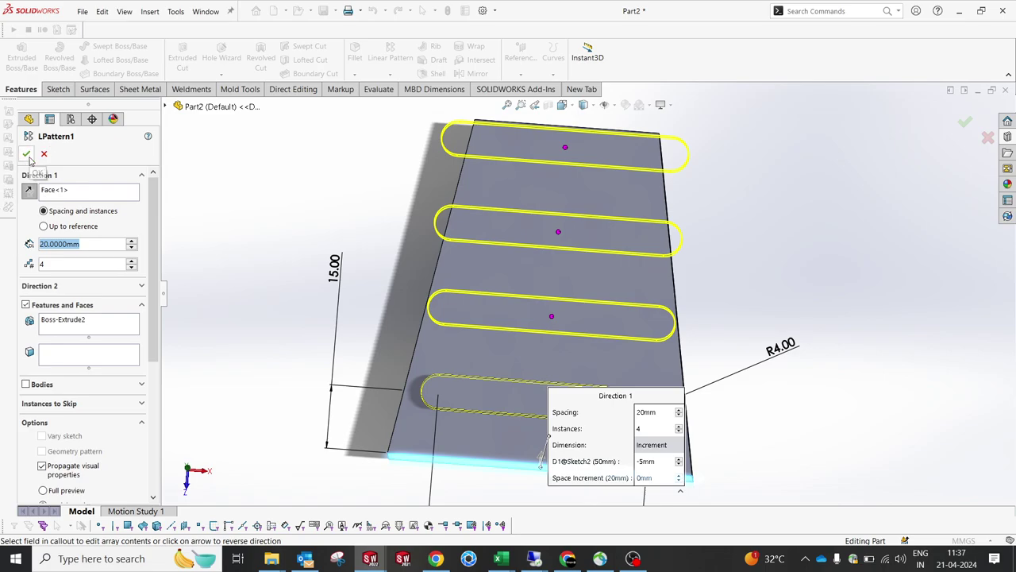
{"action": "type", "text": "15"}
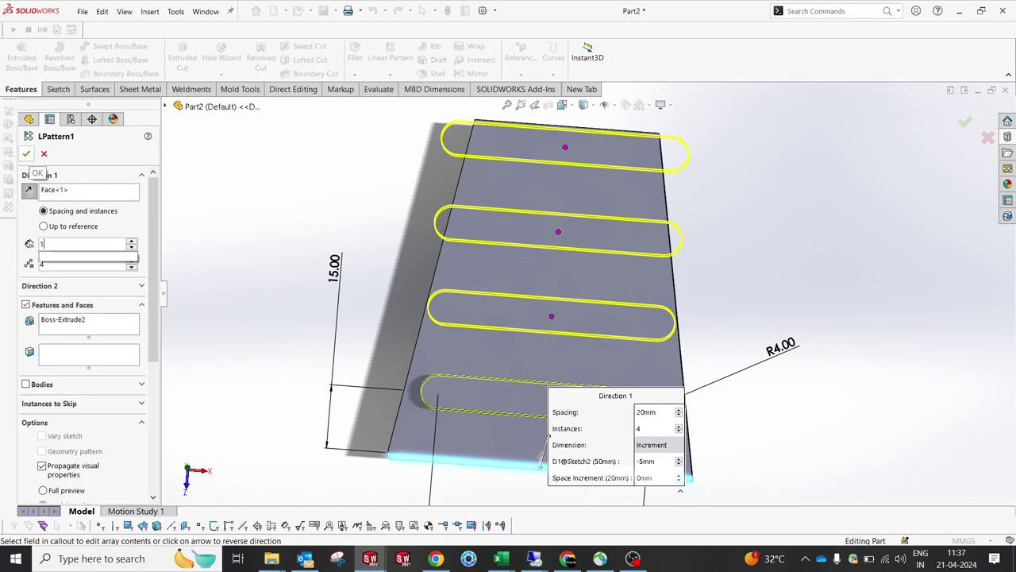
{"action": "key", "text": "Return"}
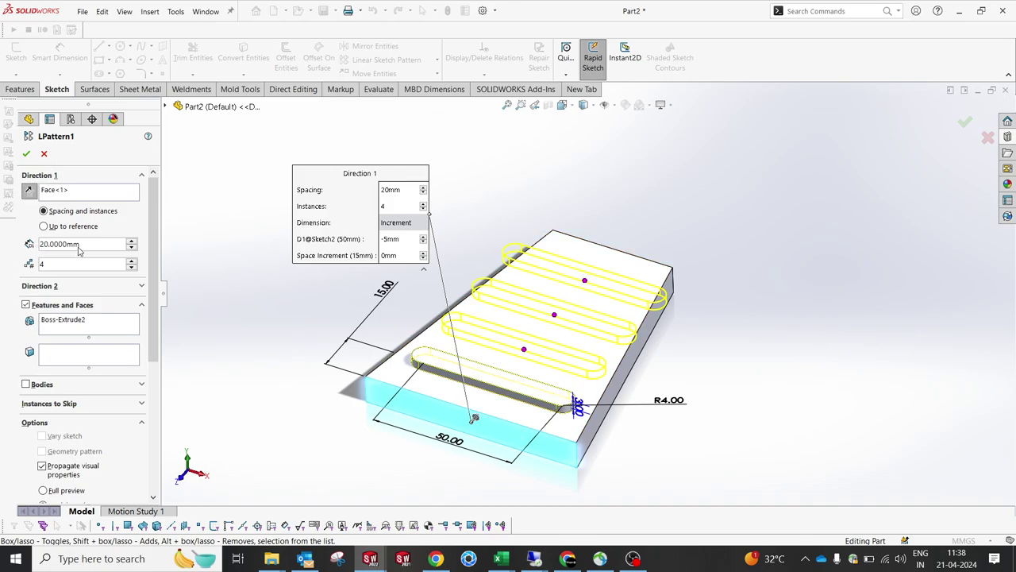
Accept the slot pattern with four instances, 20 mm spacing and the -5 mm center distance increment.
{"action": "left_click", "coordinate": [26, 154]}
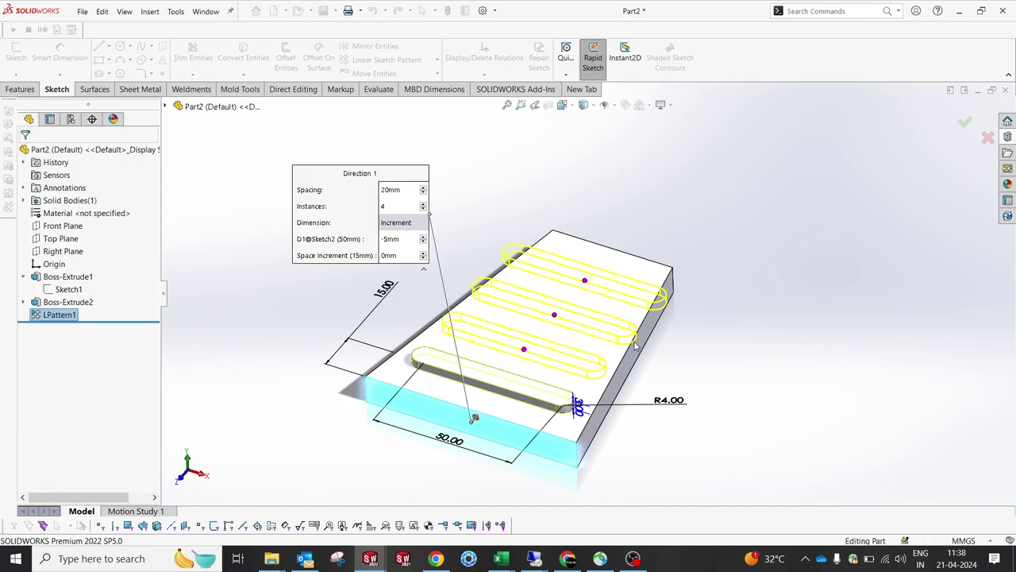
{"action": "scroll", "coordinate": [597, 295], "scroll_direction": "down", "scroll_amount": 1}
{"action": "middle_click_drag", "start_coordinate": [597, 296], "coordinate": [595, 326]}
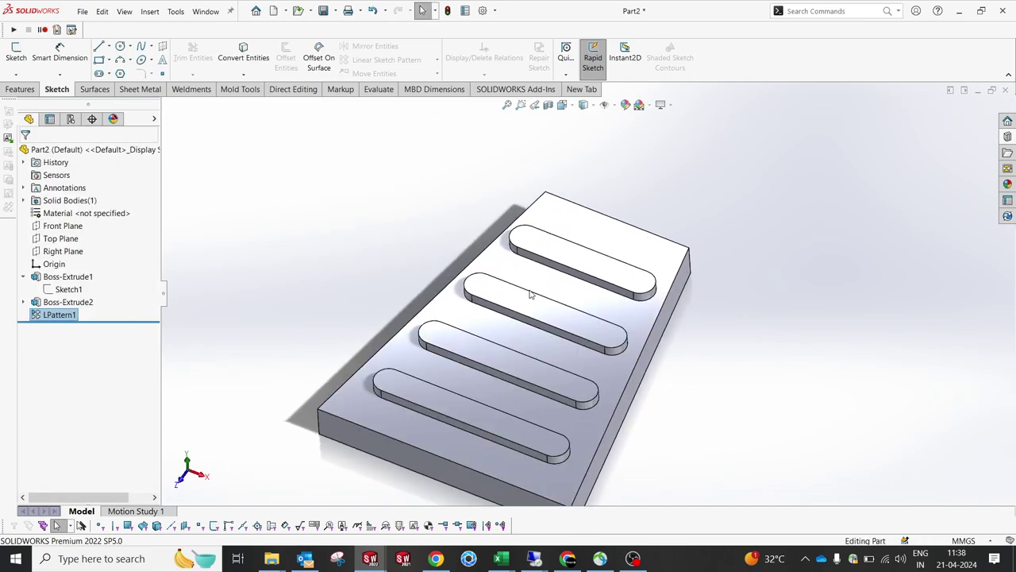
Open the plate's base sketch to review its dimensions, close it, and inspect the slot bosses on the plate.
{"action": "left_click", "coordinate": [69, 289]}
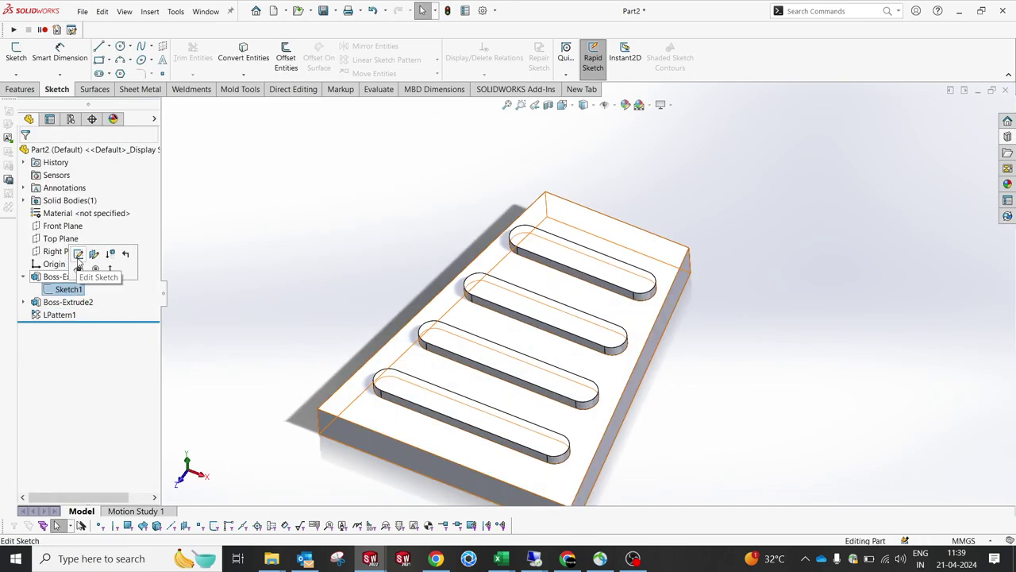
{"action": "left_click", "coordinate": [76, 258]}
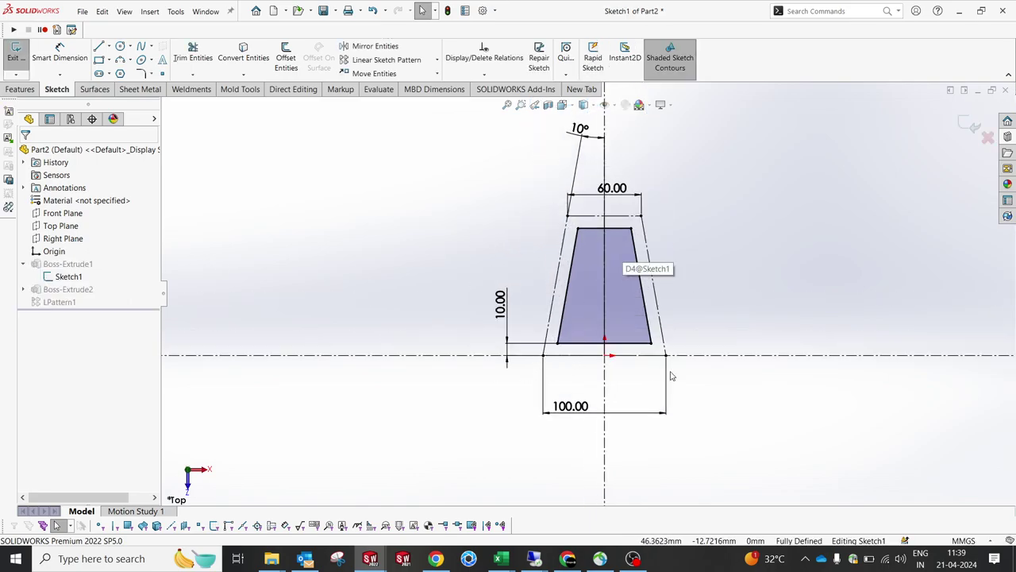
{"action": "left_click", "coordinate": [956, 131]}
{"action": "mouse_move", "coordinate": [701, 433]}
{"action": "middle_mouse_down"}
{"action": "mouse_move", "coordinate": [669, 283]}
{"action": "mouse_move", "coordinate": [629, 274]}
{"action": "mouse_move", "coordinate": [619, 295]}
{"action": "mouse_move", "coordinate": [619, 278]}
{"action": "middle_mouse_up"}
{"action": "scroll", "coordinate": [619, 295], "scroll_direction": "down", "scroll_amount": 2}
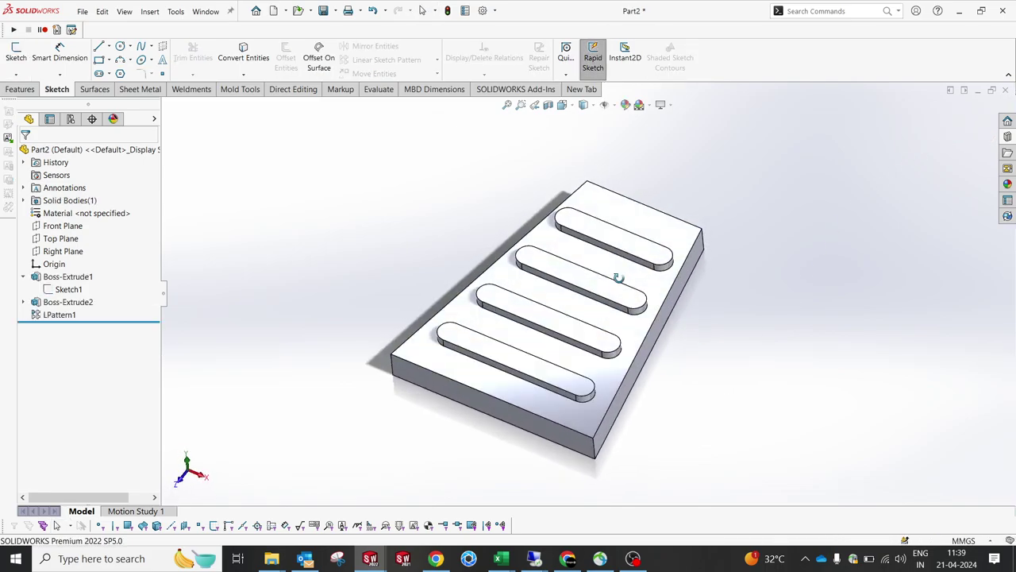
{"action": "left_click", "coordinate": [646, 334]}
{"action": "middle_click_drag", "start_coordinate": [646, 334], "coordinate": [666, 302]}
{"action": "scroll", "coordinate": [670, 313], "scroll_direction": "up", "scroll_amount": 3}
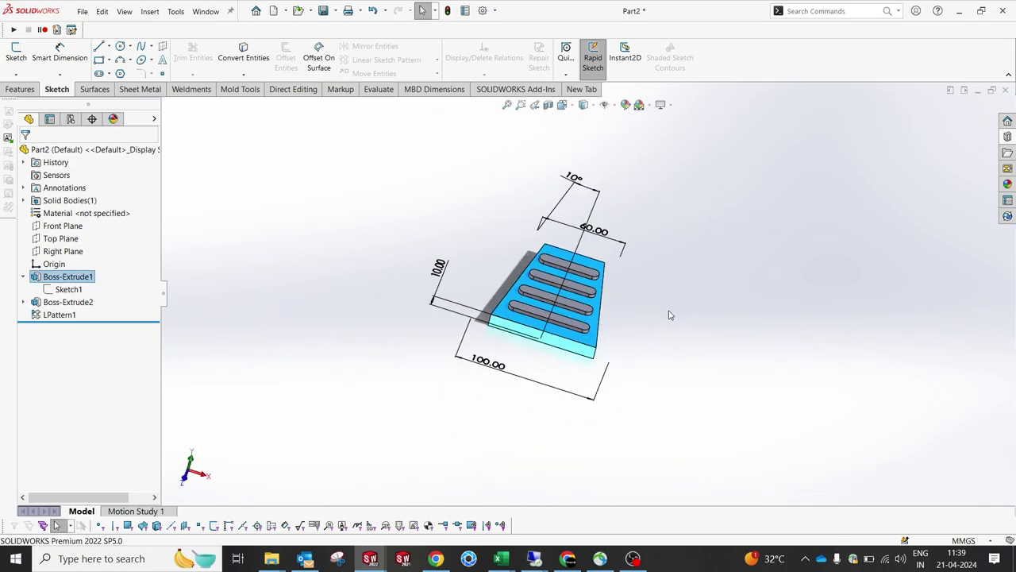
{"action": "scroll", "coordinate": [540, 309], "scroll_direction": "down", "scroll_amount": 5}
{"action": "middle_click_drag", "start_coordinate": [541, 309], "coordinate": [641, 283]}
{"action": "key", "text": "Escape"}
{"action": "left_click", "coordinate": [296, 105]}
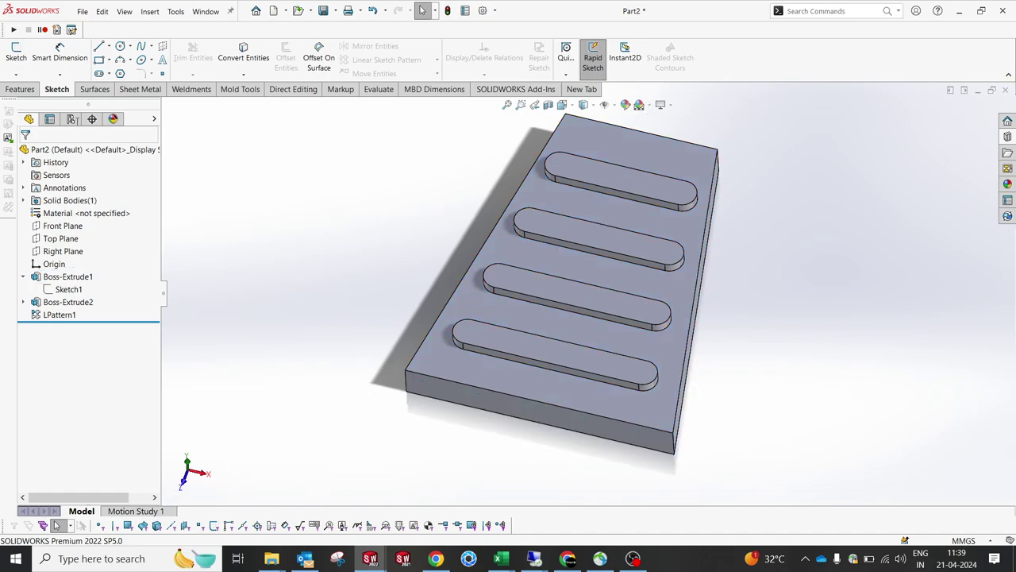
Fillet the top edges of all four slot bosses with a 4 mm radius.
{"action": "left_click", "coordinate": [21, 89]}
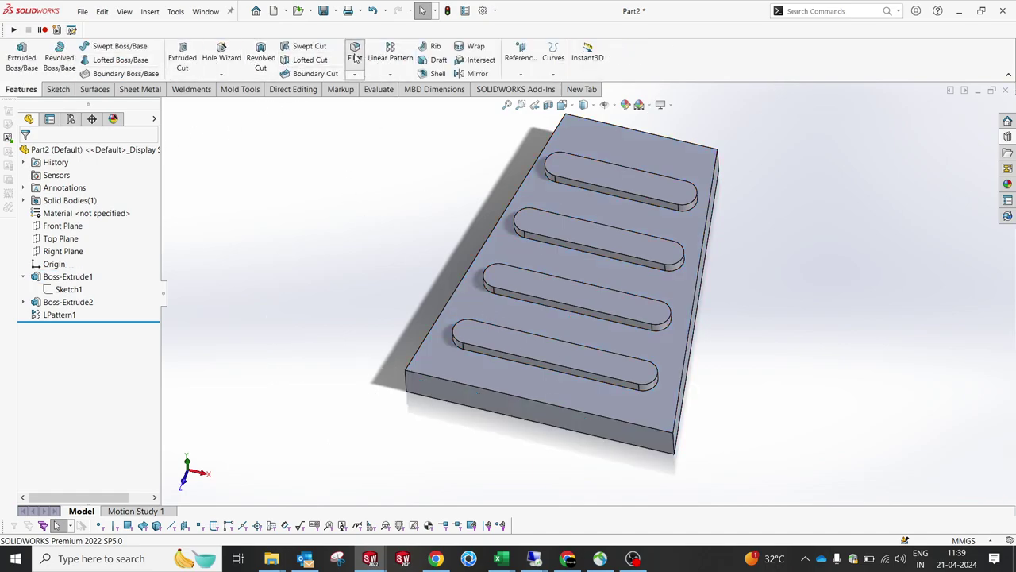
{"action": "left_click", "coordinate": [540, 363]}
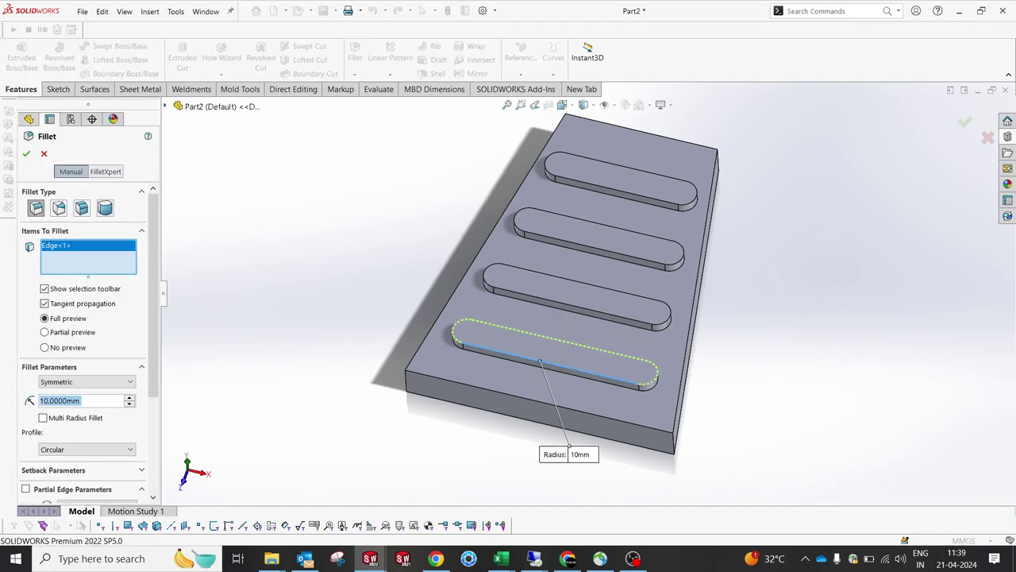
{"action": "type", "text": "4.5"}
{"action": "key", "text": "Return"}
{"action": "type", "text": "4"}
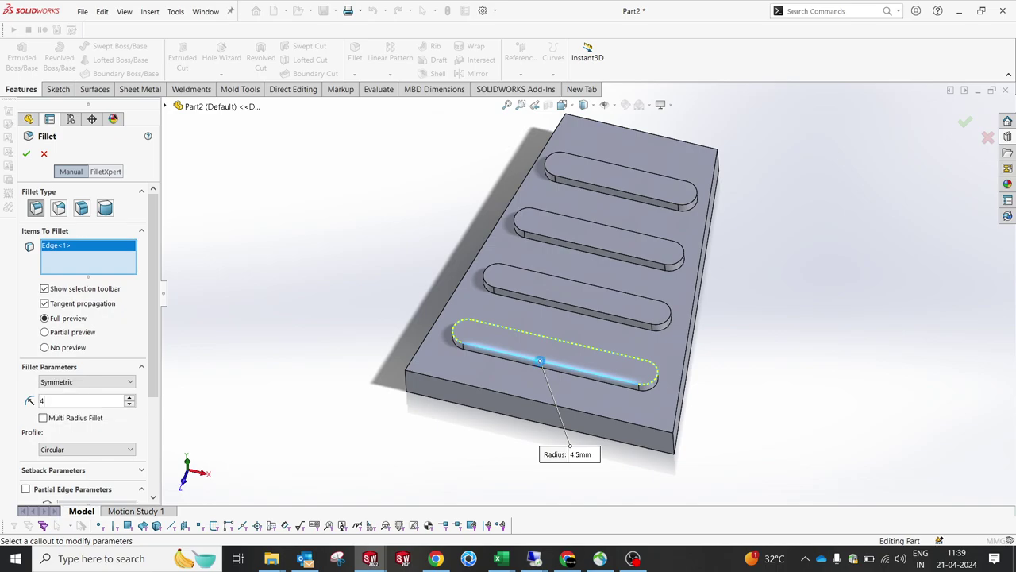
{"action": "key", "text": "Return"}
{"action": "left_click", "coordinate": [608, 301]}
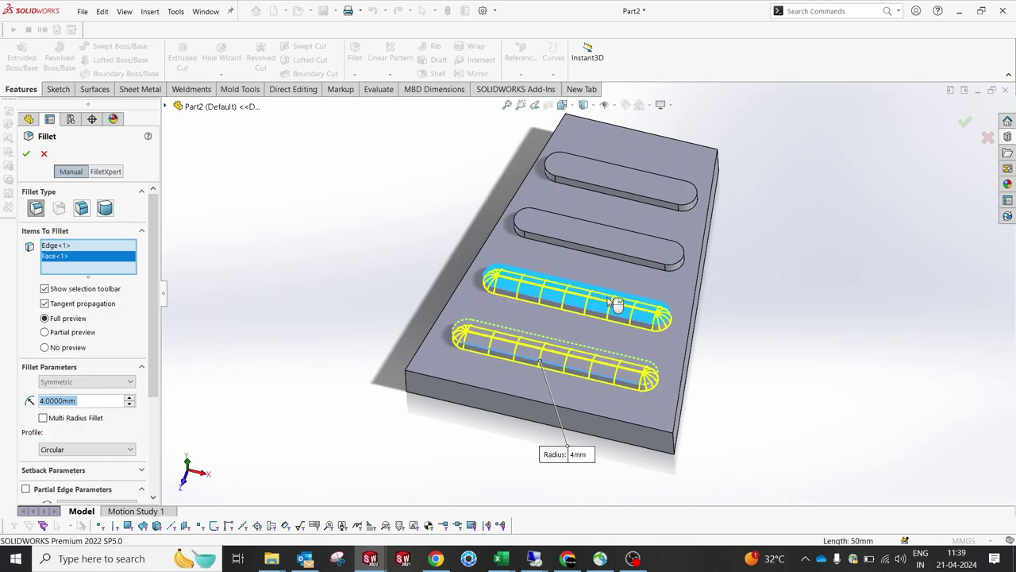
{"action": "left_click", "coordinate": [624, 237]}
{"action": "left_click", "coordinate": [643, 179]}
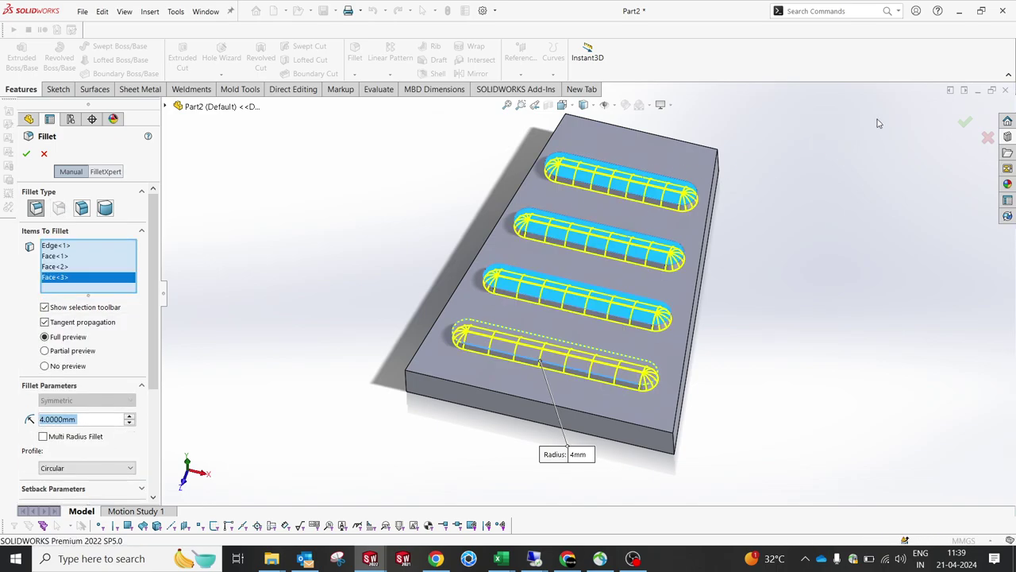
{"action": "left_click", "coordinate": [965, 121]}
Add a second 4 mm fillet using the rounded side face of each boss to blend all four into the plate.
{"action": "scroll", "coordinate": [701, 179], "scroll_direction": "down", "scroll_amount": 3}
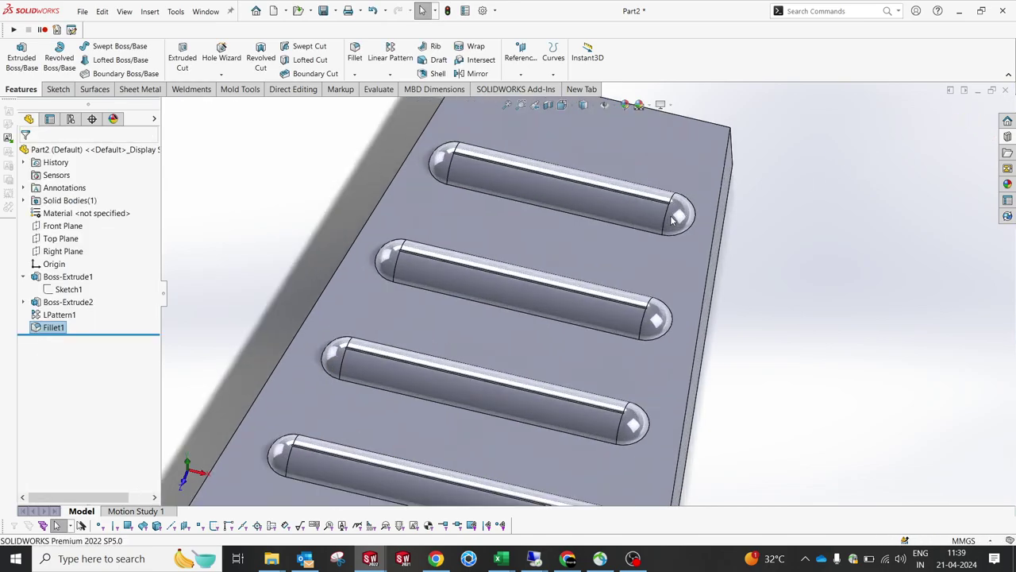
{"action": "middle_click_drag", "start_coordinate": [675, 208], "coordinate": [656, 185]}
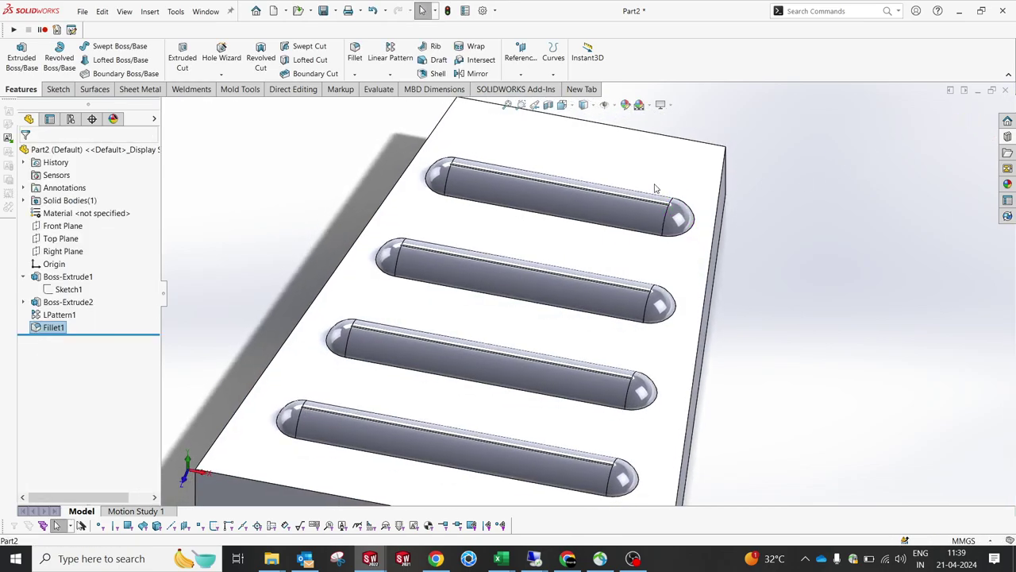
{"action": "key", "text": "Return"}
{"action": "left_click", "coordinate": [531, 193]}
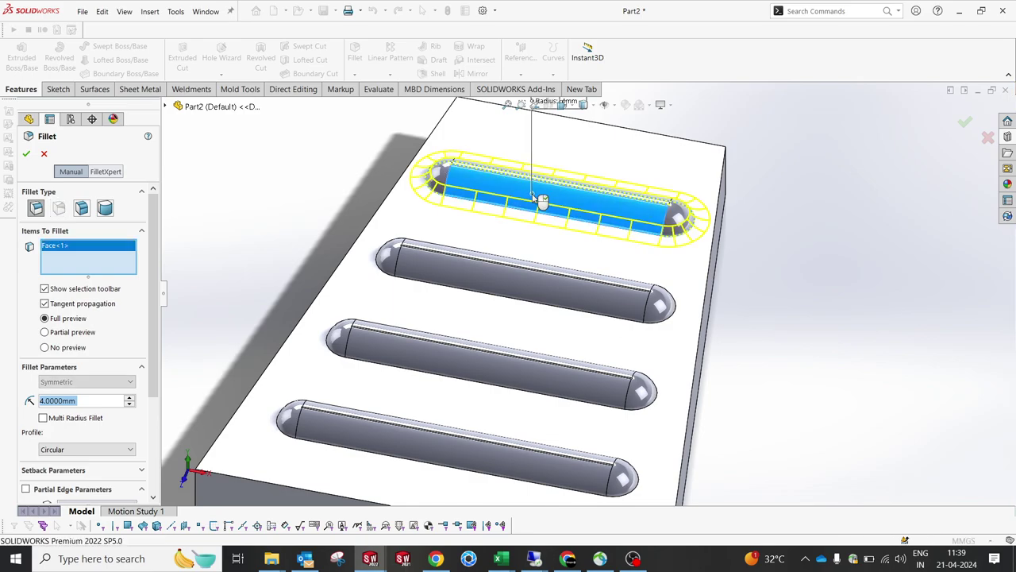
{"action": "left_click", "coordinate": [465, 288]}
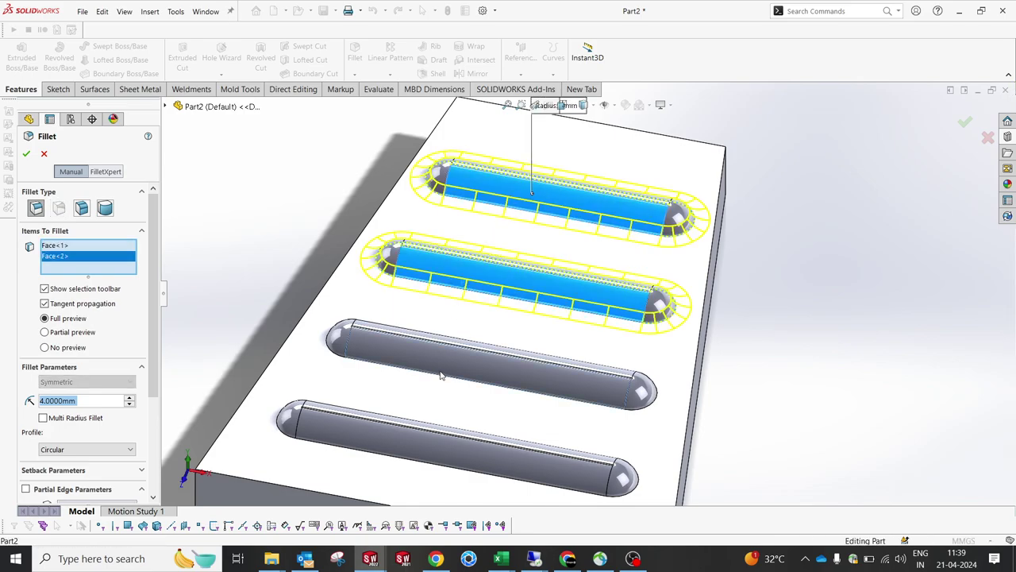
{"action": "left_click", "coordinate": [442, 377]}
{"action": "left_click", "coordinate": [371, 450]}
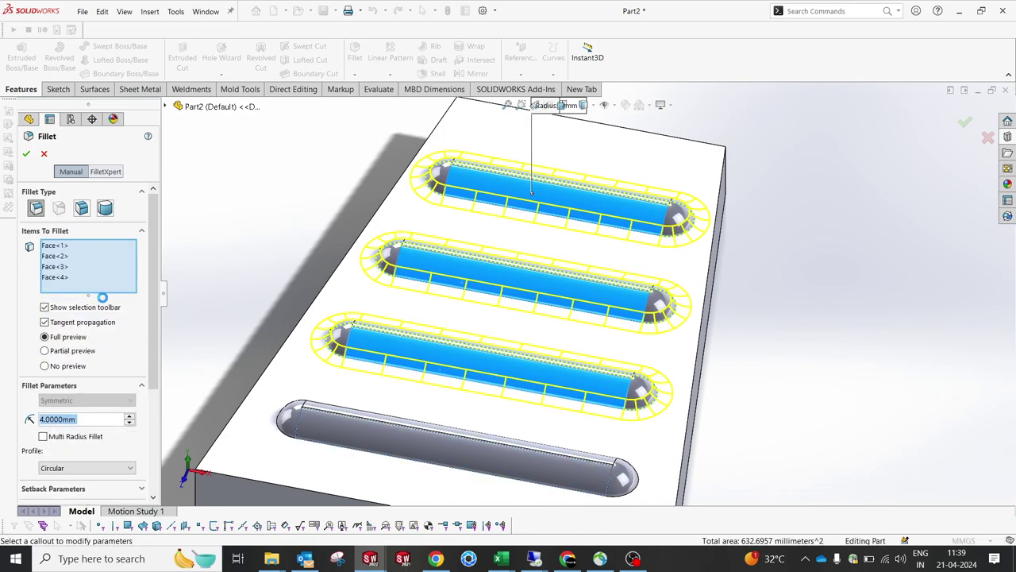
{"action": "left_click", "coordinate": [26, 153]}
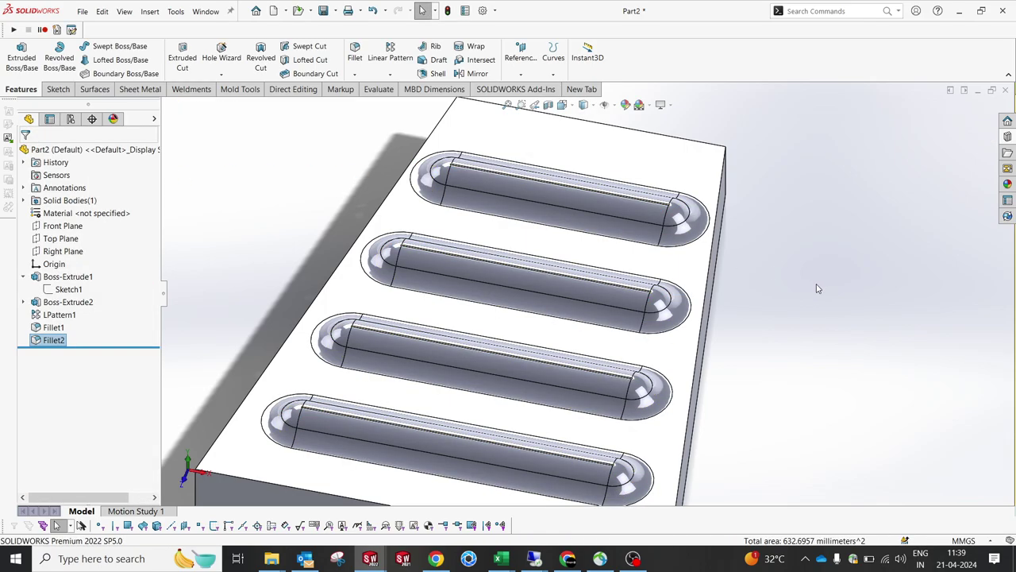
Create a sheet metal forming tool with the plate's top face as the stopping face.
{"action": "middle_click_drag", "start_coordinate": [817, 288], "coordinate": [732, 338]}
{"action": "scroll", "coordinate": [826, 275], "scroll_direction": "up", "scroll_amount": 3}
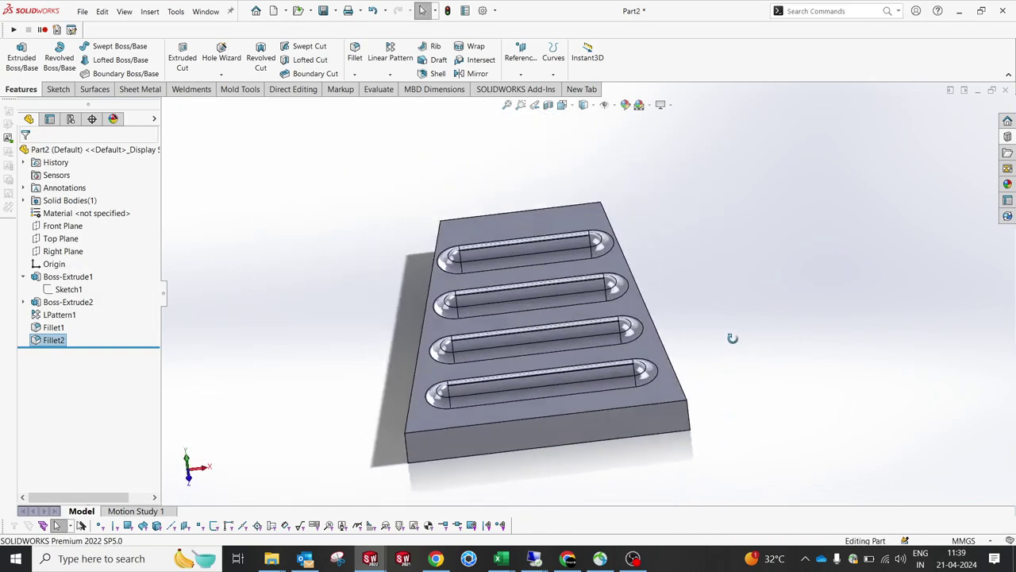
{"action": "scroll", "coordinate": [513, 300], "scroll_direction": "down", "scroll_amount": 2}
{"action": "middle_click_drag", "start_coordinate": [523, 408], "coordinate": [548, 414]}
{"action": "scroll", "coordinate": [540, 414], "scroll_direction": "down", "scroll_amount": 1}
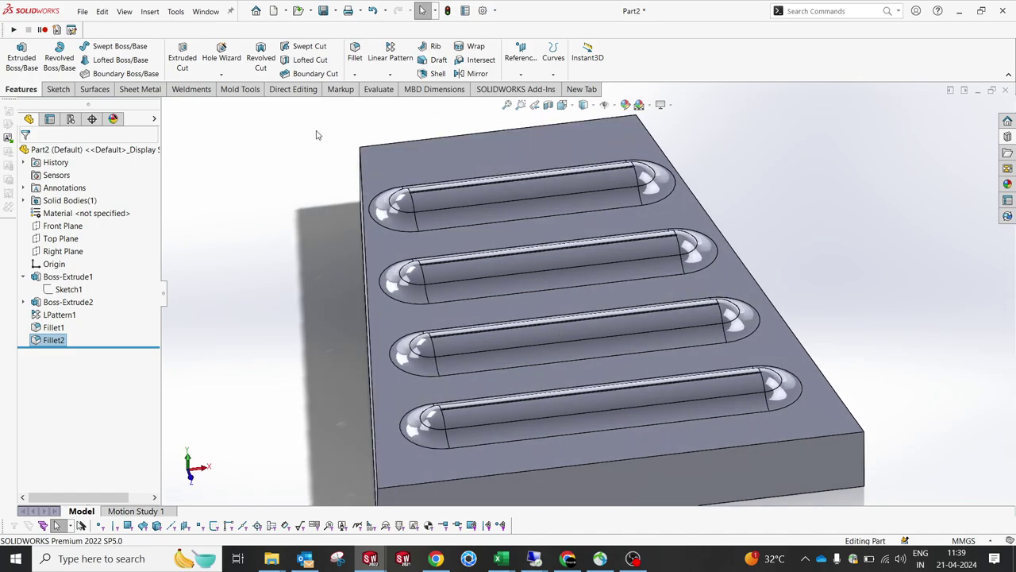
{"action": "left_click", "coordinate": [153, 92]}
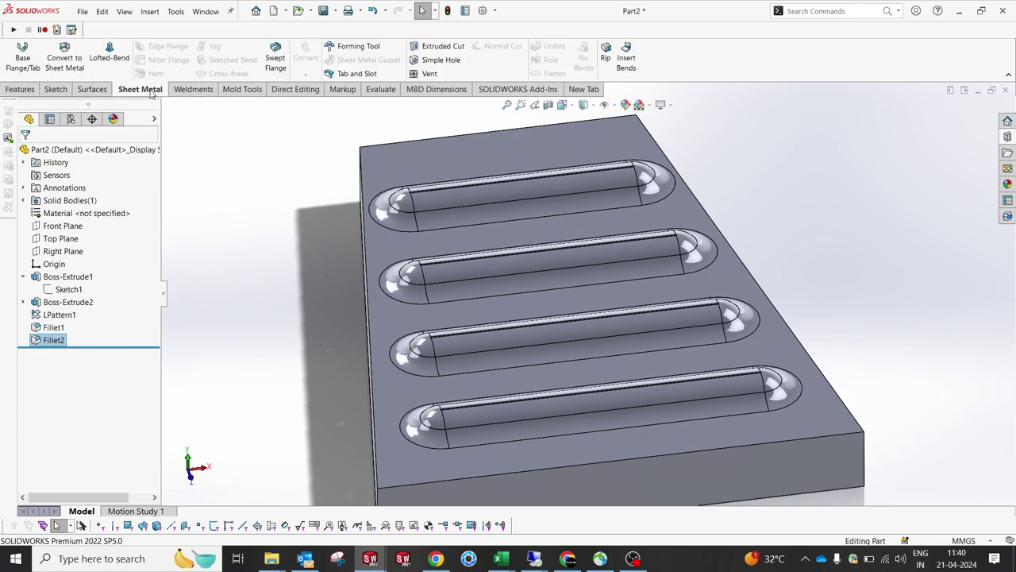
{"action": "left_click", "coordinate": [357, 46]}
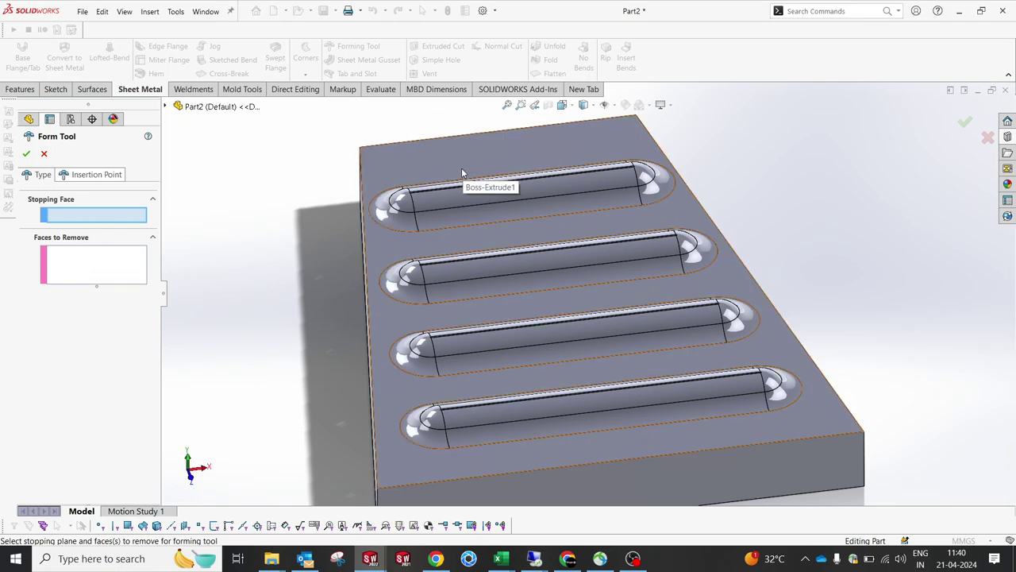
{"action": "left_click", "coordinate": [431, 168]}
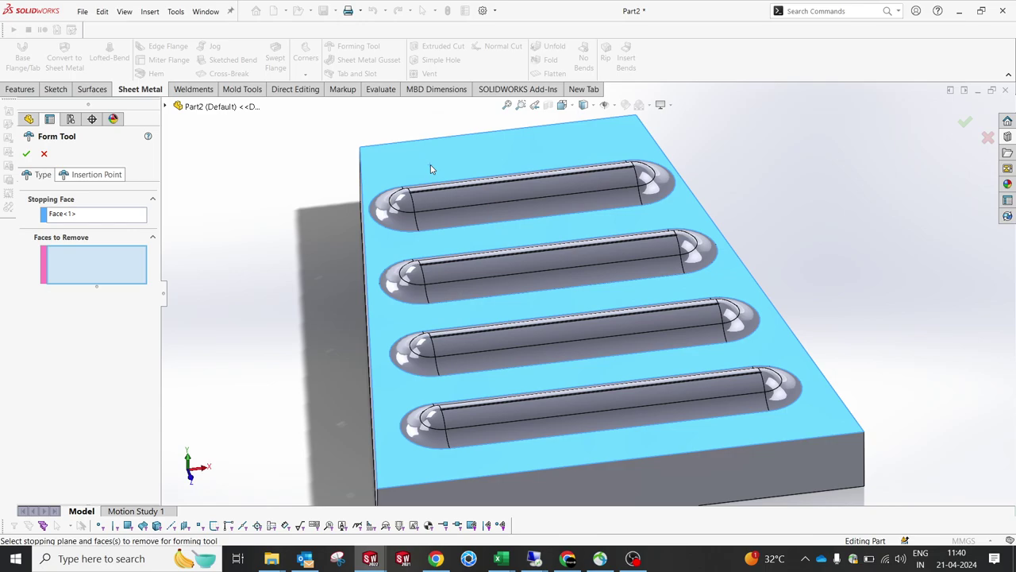
{"action": "left_click", "coordinate": [25, 154]}
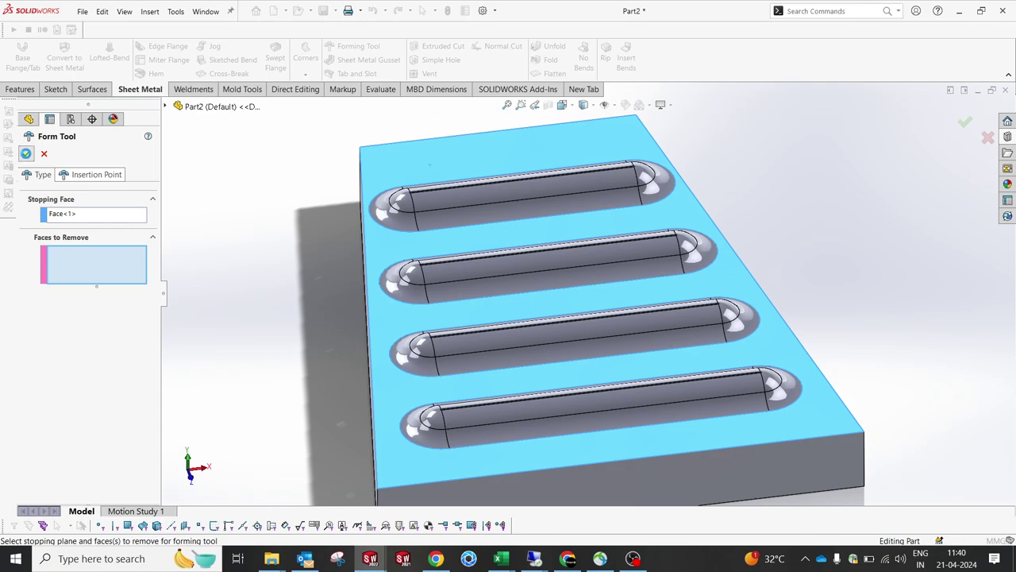
{"action": "middle_click_drag", "start_coordinate": [225, 229], "coordinate": [317, 205]}
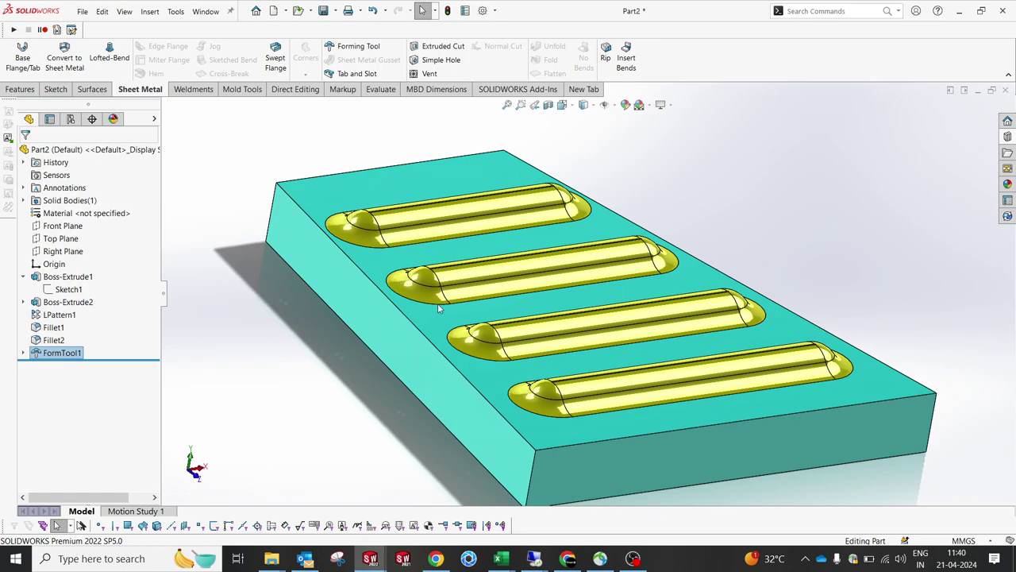
Edit the forming tool so the top and upper rounded faces of the slot boss nearest the narrow end are faces to remove.
{"action": "right_click", "coordinate": [75, 354]}
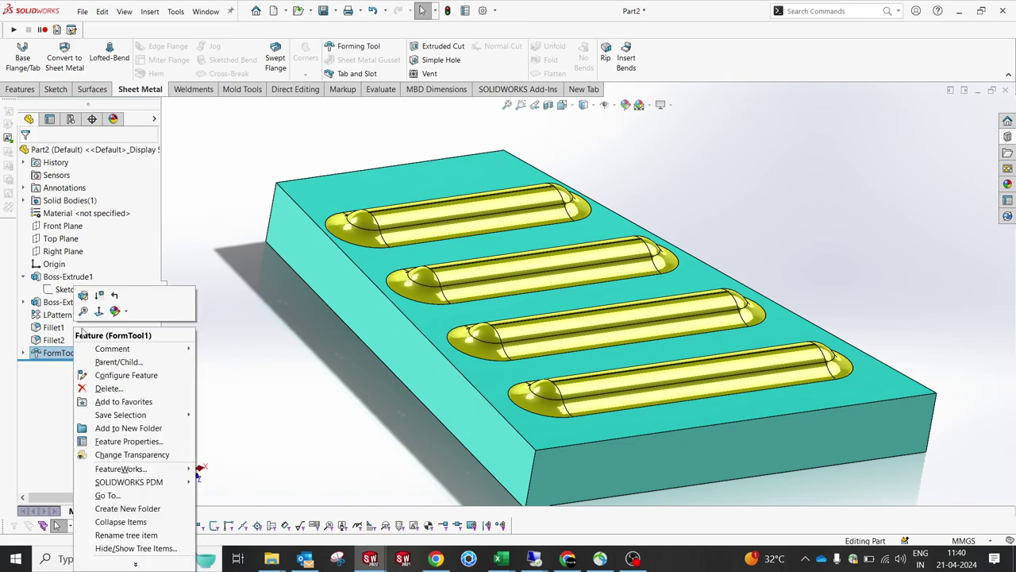
{"action": "left_click", "coordinate": [84, 295]}
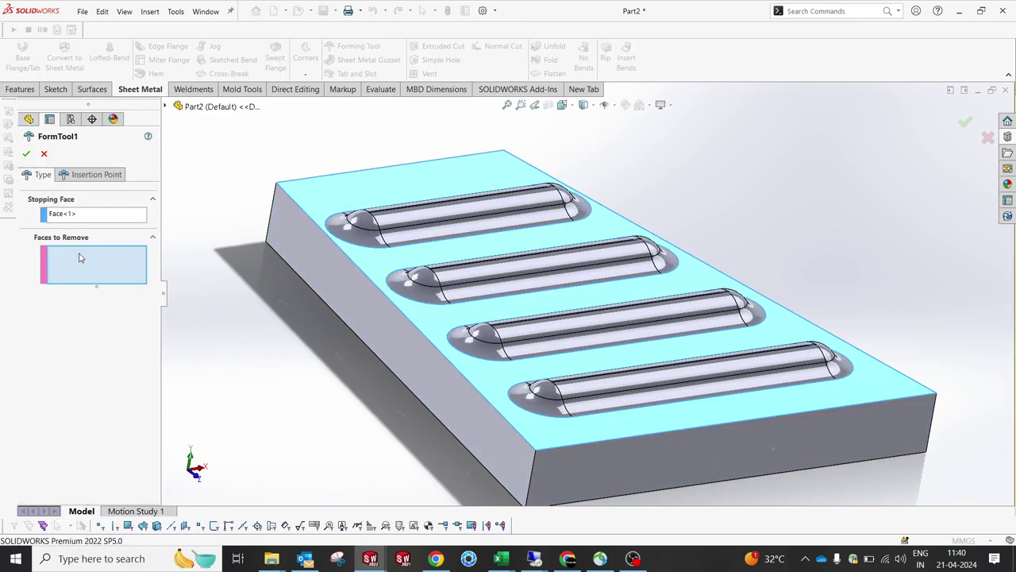
{"action": "scroll", "coordinate": [347, 198], "scroll_direction": "down", "scroll_amount": 1}
{"action": "scroll", "coordinate": [422, 221], "scroll_direction": "down", "scroll_amount": 3}
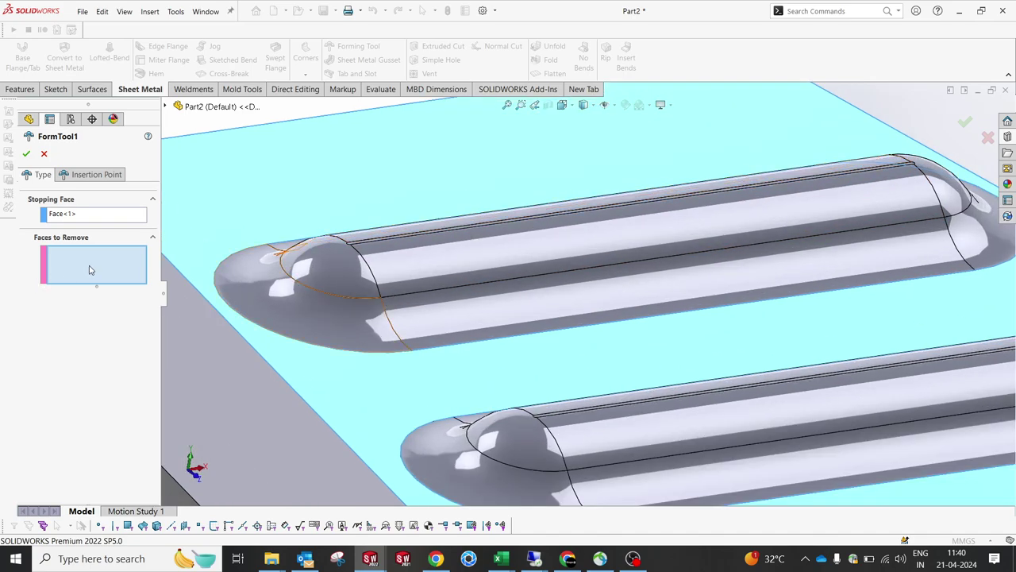
{"action": "left_click", "coordinate": [367, 245]}
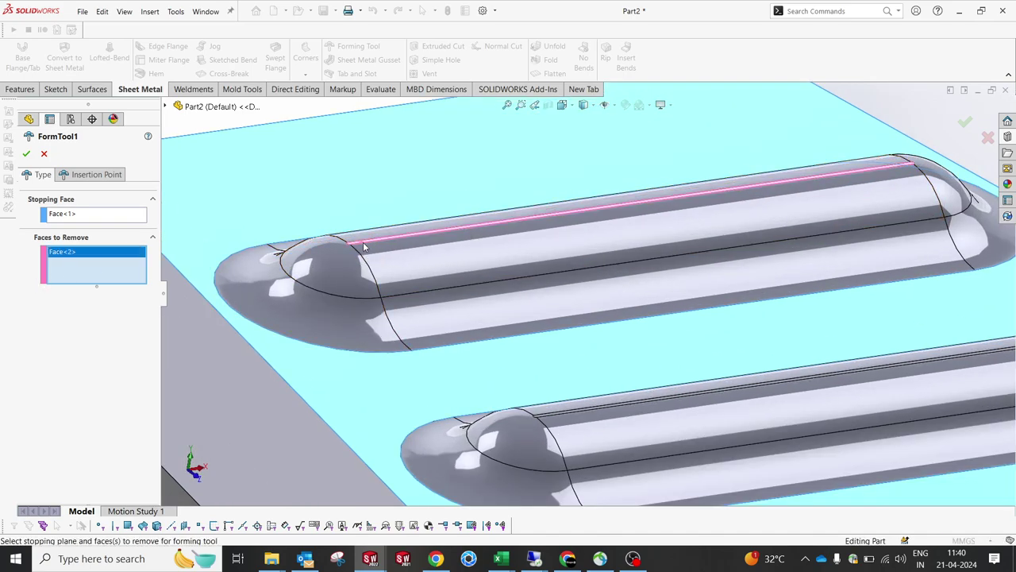
{"action": "left_click", "coordinate": [380, 255]}
{"action": "left_click", "coordinate": [347, 248]}
{"action": "left_click", "coordinate": [350, 236]}
{"action": "middle_click_drag", "start_coordinate": [659, 219], "coordinate": [631, 266]}
{"action": "scroll", "coordinate": [770, 218], "scroll_direction": "up", "scroll_amount": 3}
{"action": "scroll", "coordinate": [770, 219], "scroll_direction": "down", "scroll_amount": 3}
{"action": "left_click", "coordinate": [644, 306]}
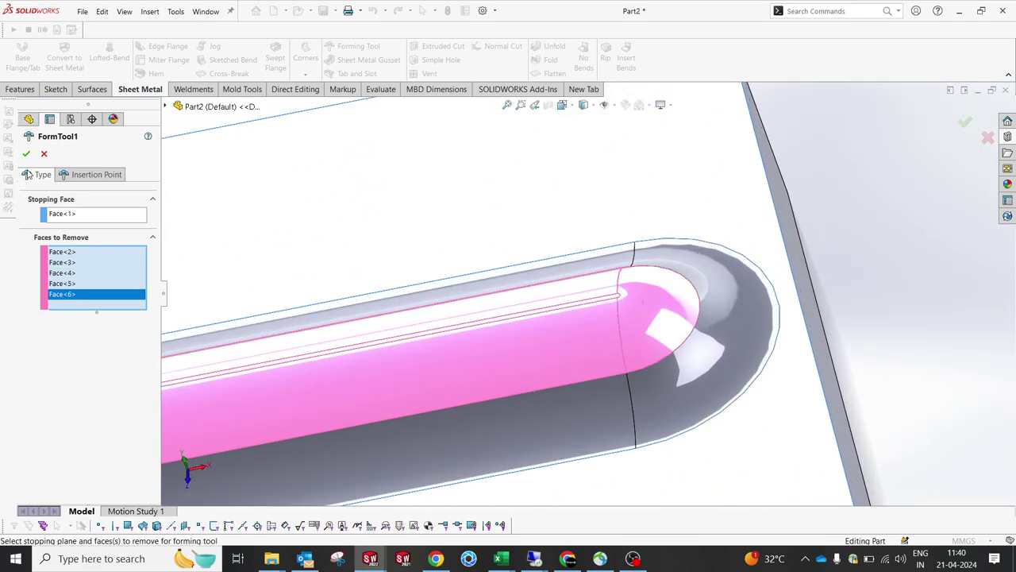
{"action": "left_click", "coordinate": [26, 154]}
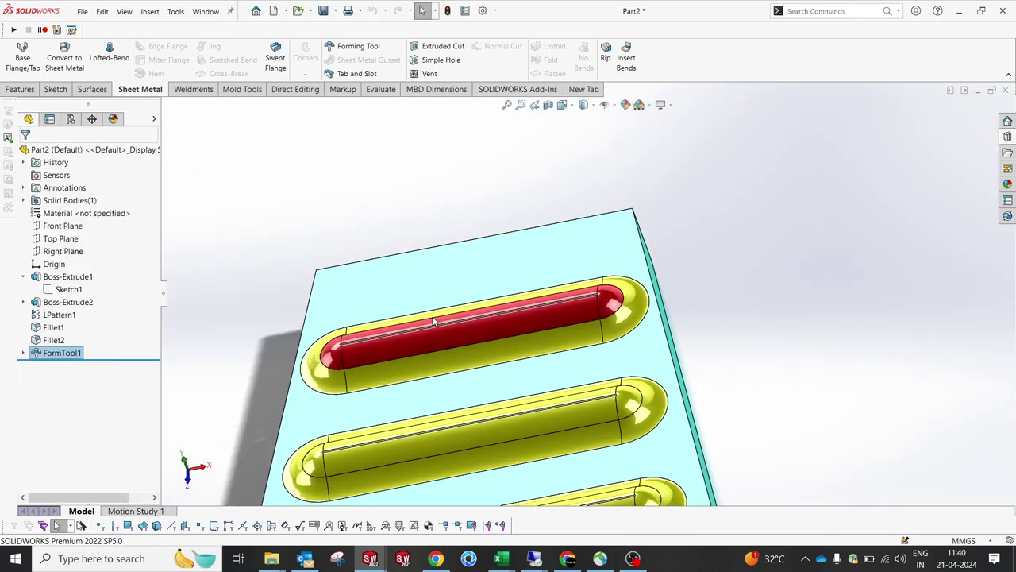
Edit the forming tool to clear all faces to remove, keeping the plate's top face as the stopping face.
{"action": "middle_click_drag", "start_coordinate": [433, 321], "coordinate": [359, 315]}
{"action": "scroll", "coordinate": [359, 315], "scroll_direction": "down", "scroll_amount": 3}
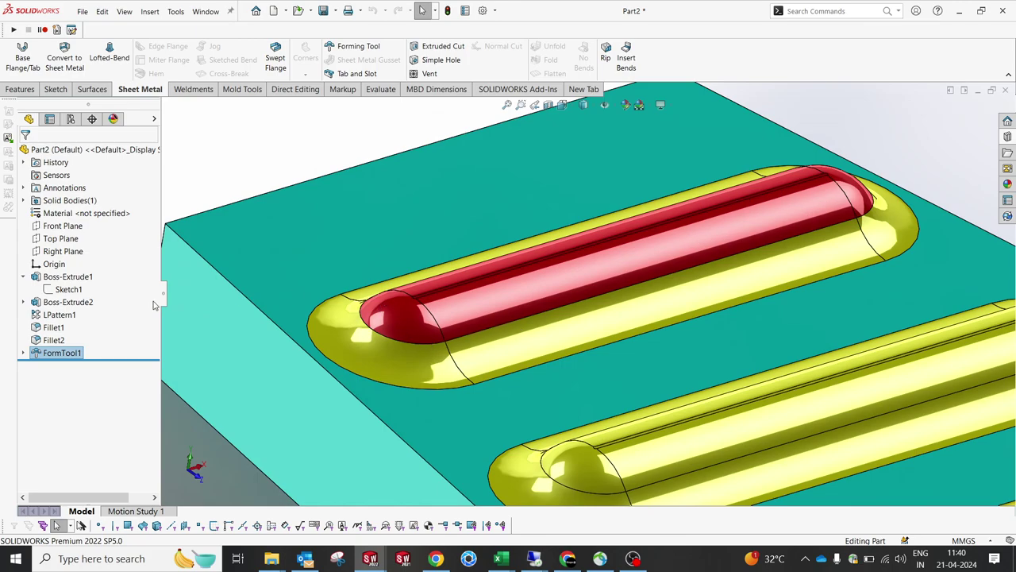
{"action": "right_click", "coordinate": [59, 352]}
{"action": "left_click", "coordinate": [66, 297]}
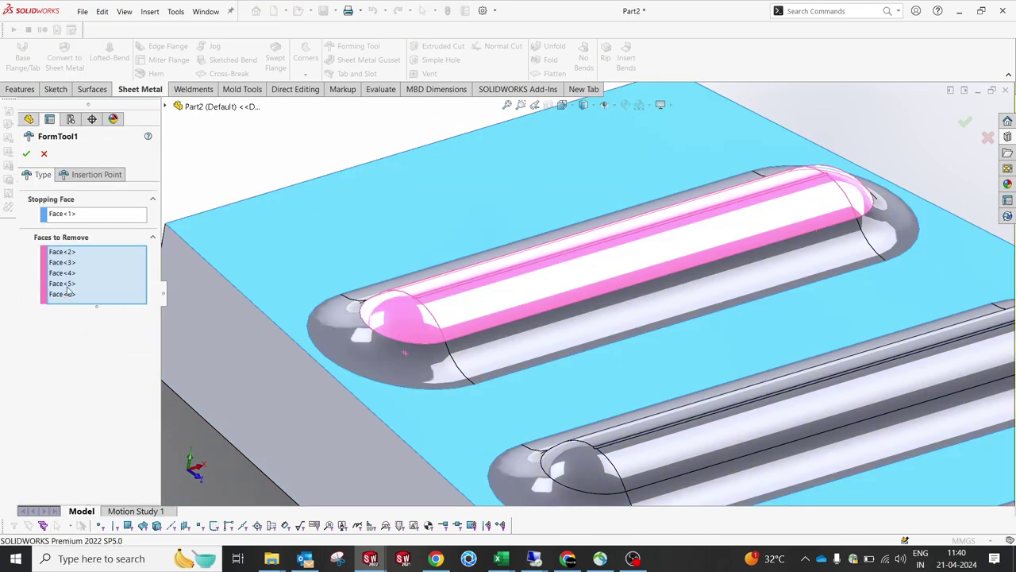
{"action": "right_click", "coordinate": [80, 286]}
{"action": "left_click", "coordinate": [86, 294]}
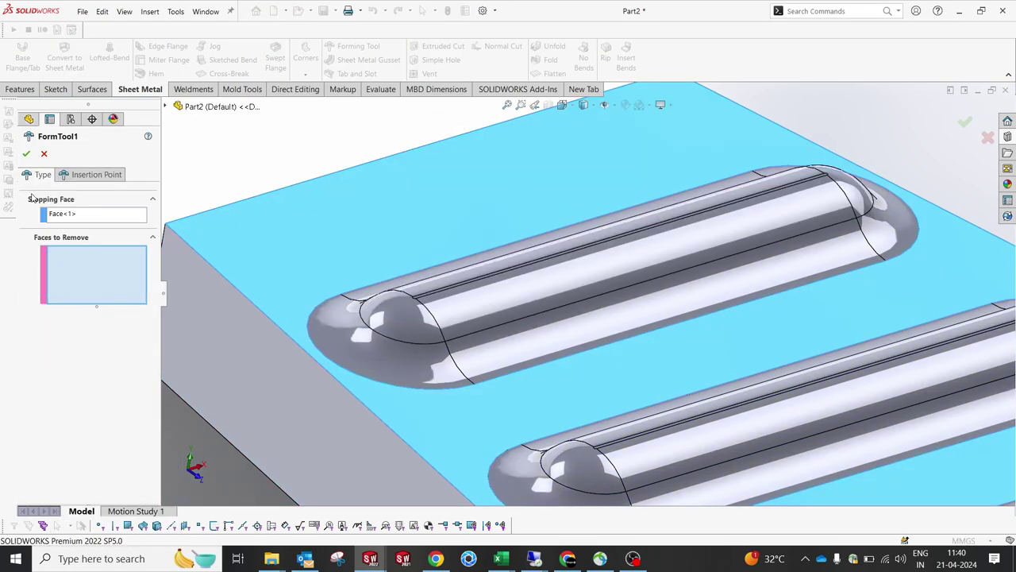
{"action": "left_click", "coordinate": [26, 153]}
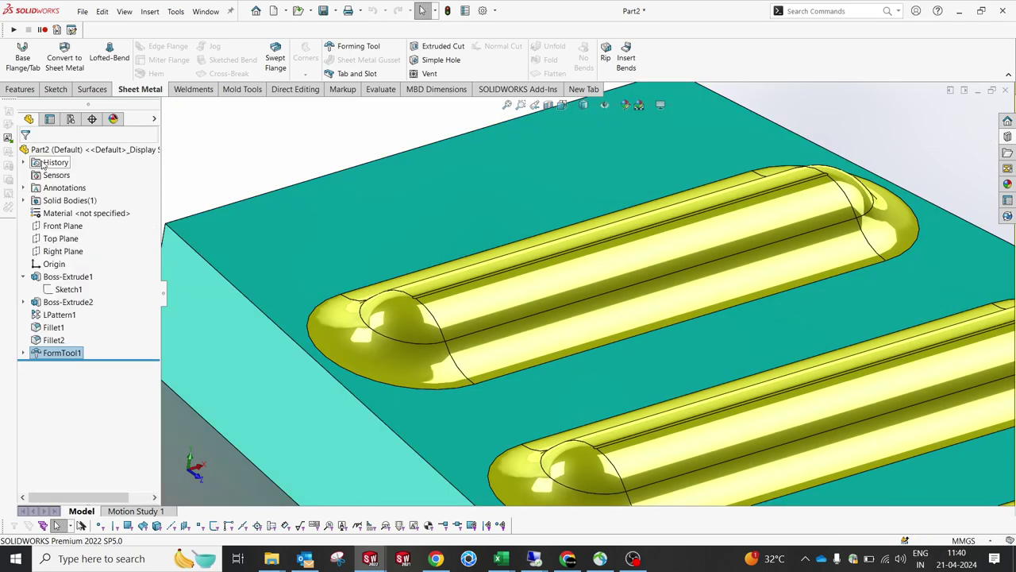
{"action": "key", "text": "f"}
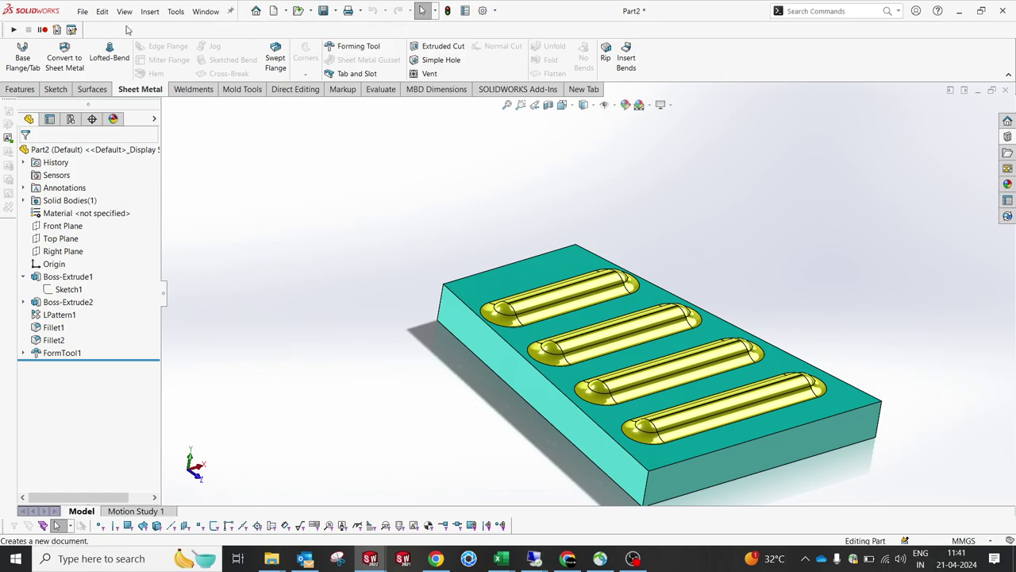
Switch from the forming tool document to the open sheet metal part Part1.
{"action": "left_click", "coordinate": [83, 11]}
{"action": "left_click", "coordinate": [83, 11]}
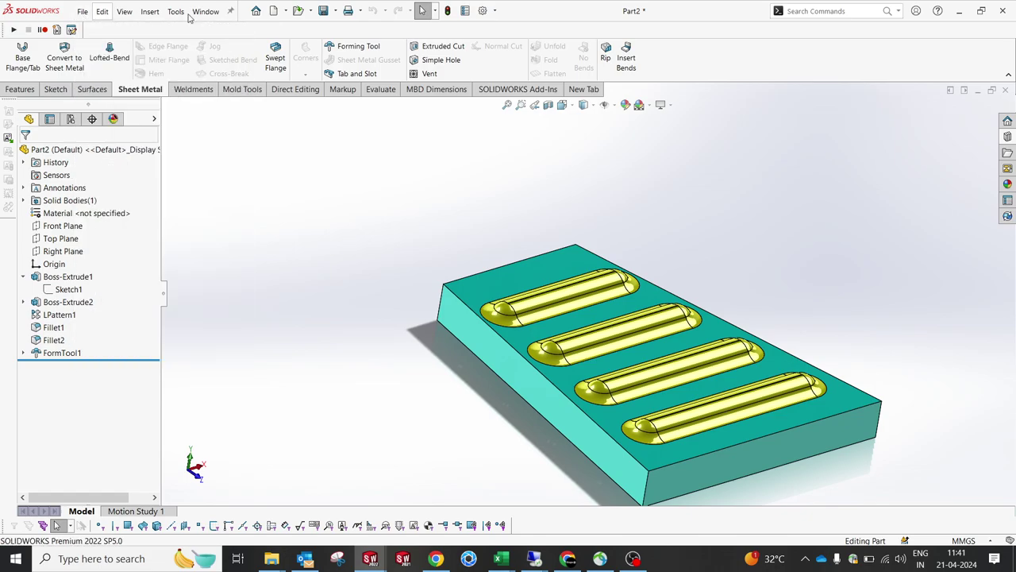
{"action": "left_click", "coordinate": [206, 12]}
{"action": "left_click", "coordinate": [329, 295]}
{"action": "key", "text": "ctrl+Tab"}
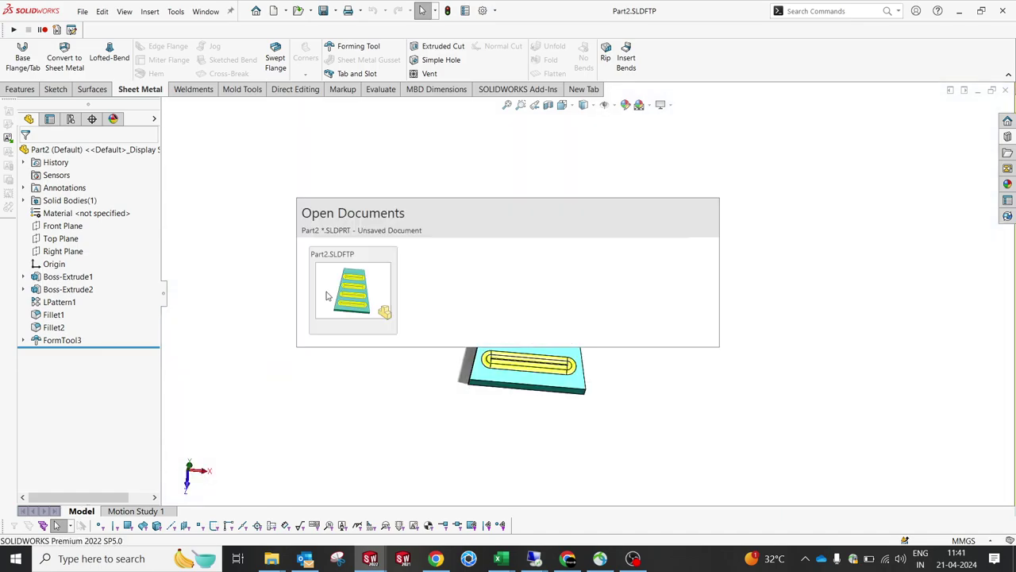
{"action": "key", "text": "ctrl+Tab"}
{"action": "key", "text": "ctrl+Tab"}
{"action": "key", "text": "ctrl+Tab"}
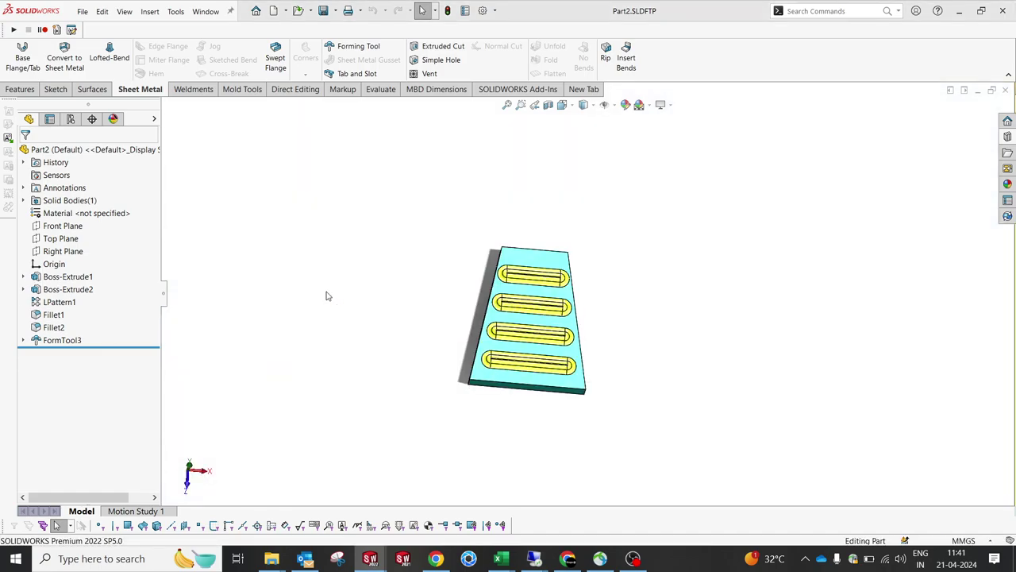
{"action": "key", "text": "ctrl+Tab"}
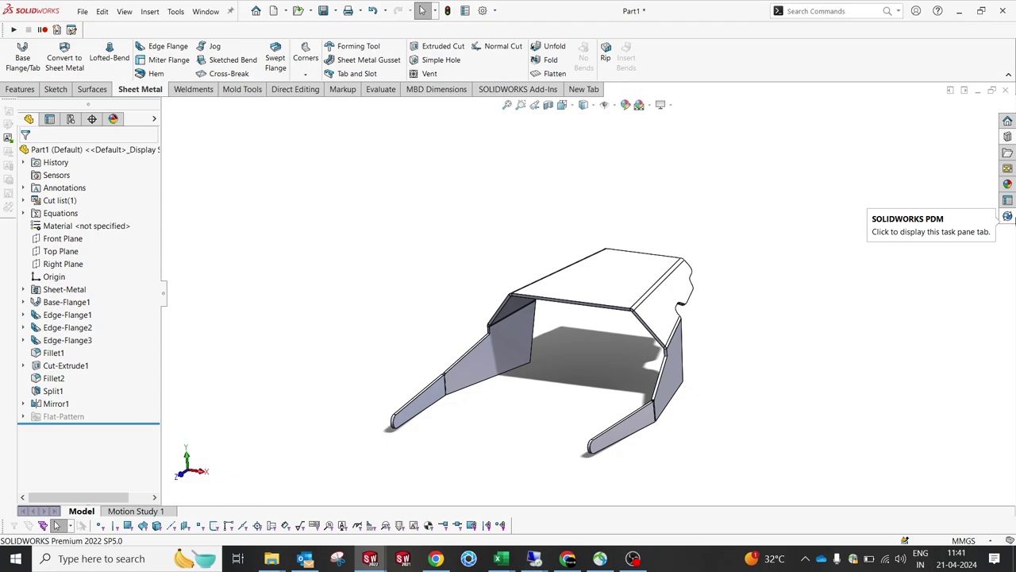
Examine the EP 2 folder in the Design Library, including its Part2 form tool, and close the library.
{"action": "left_click", "coordinate": [1008, 136]}
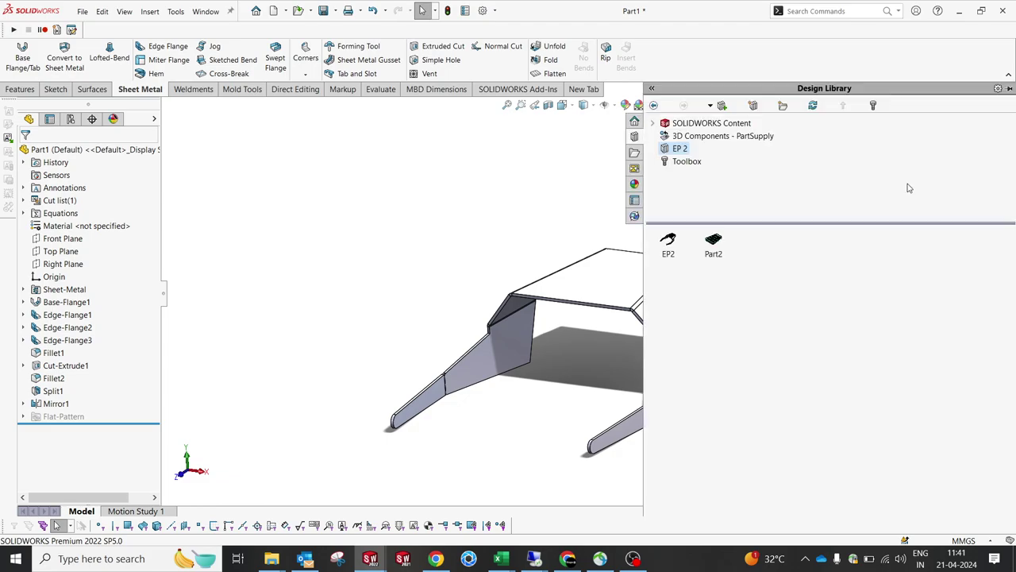
{"action": "left_click", "coordinate": [713, 248]}
{"action": "scroll", "coordinate": [510, 300], "scroll_direction": "up", "scroll_amount": 3}
{"action": "scroll", "coordinate": [641, 282], "scroll_direction": "down", "scroll_amount": 1}
{"action": "scroll", "coordinate": [635, 290], "scroll_direction": "up", "scroll_amount": 1}
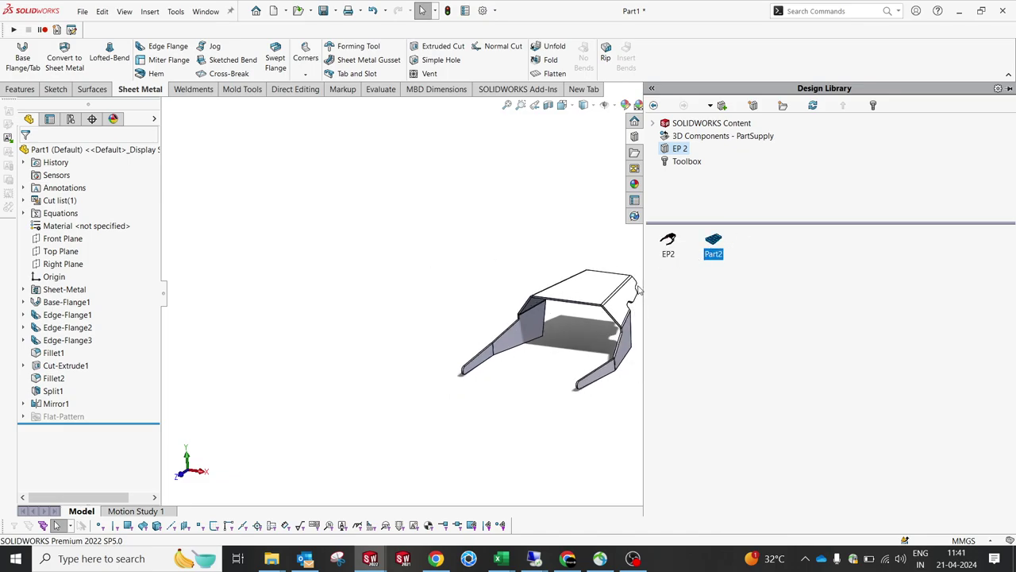
{"action": "scroll", "coordinate": [628, 296], "scroll_direction": "down", "scroll_amount": 1}
{"action": "scroll", "coordinate": [627, 297], "scroll_direction": "up", "scroll_amount": 1}
{"action": "scroll", "coordinate": [627, 300], "scroll_direction": "down", "scroll_amount": 2}
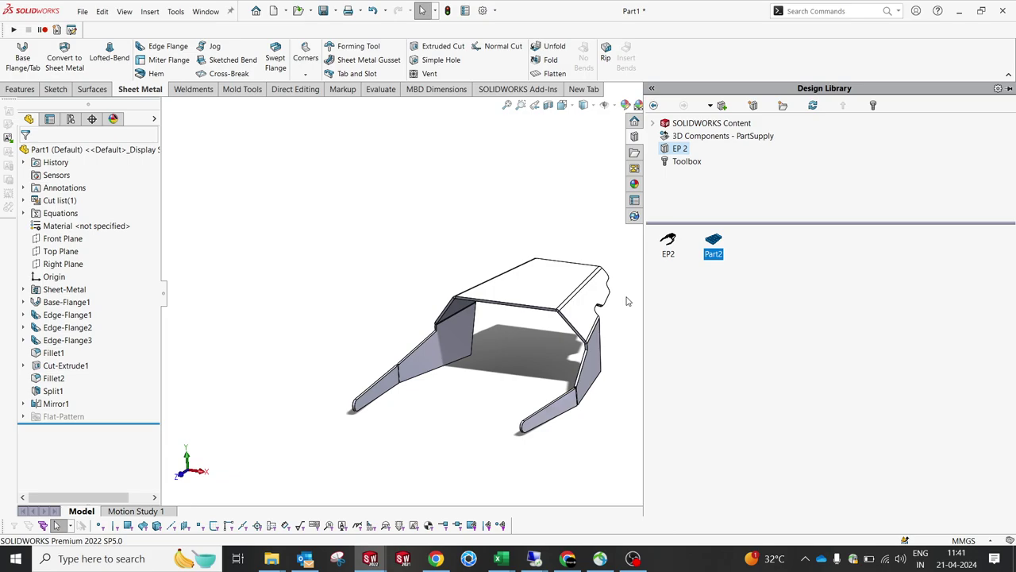
{"action": "left_click", "coordinate": [626, 301]}
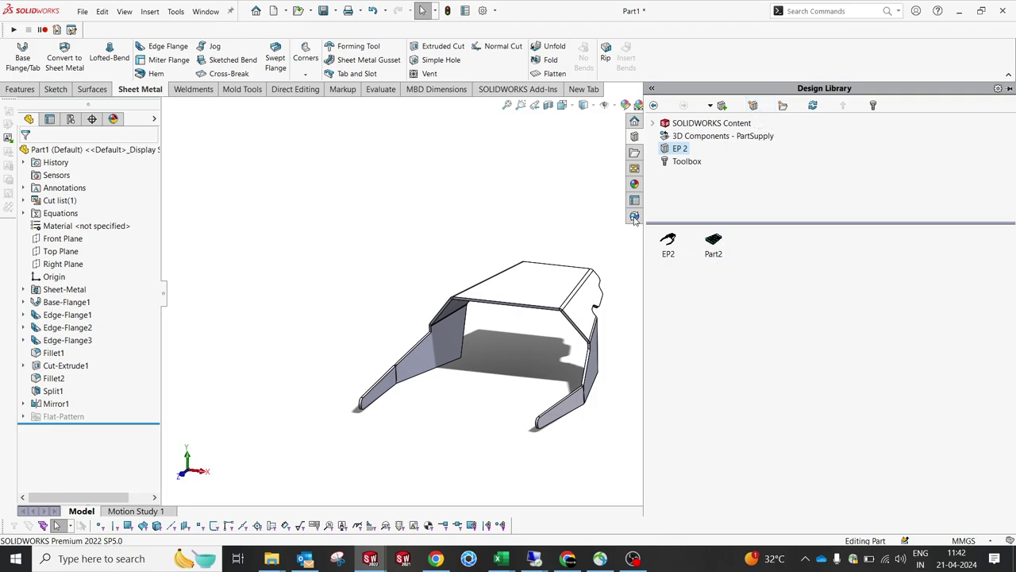
{"action": "left_click", "coordinate": [561, 207]}
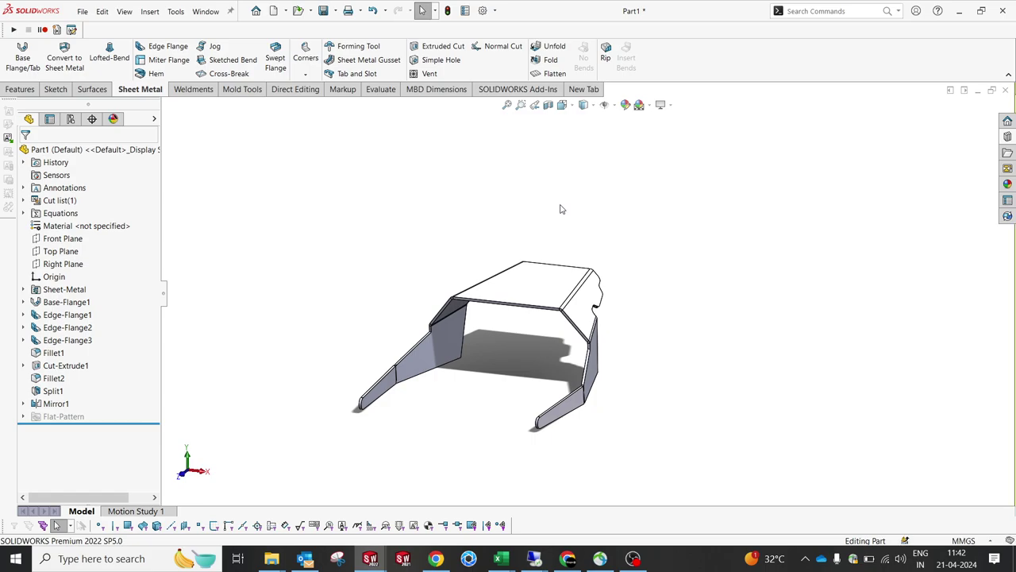
{"action": "key", "text": "ctrl+Tab"}
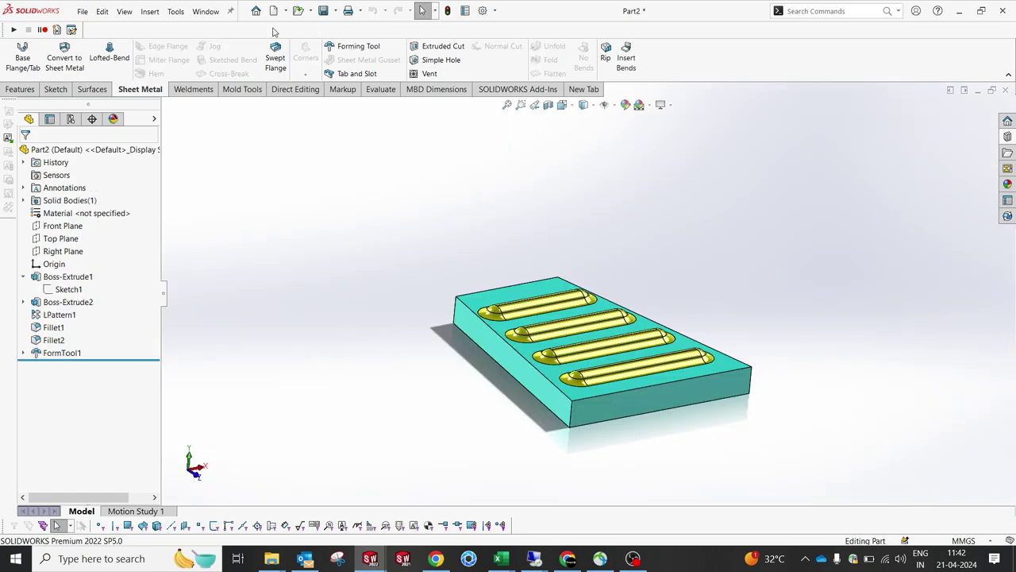
{"action": "left_click", "coordinate": [83, 12]}
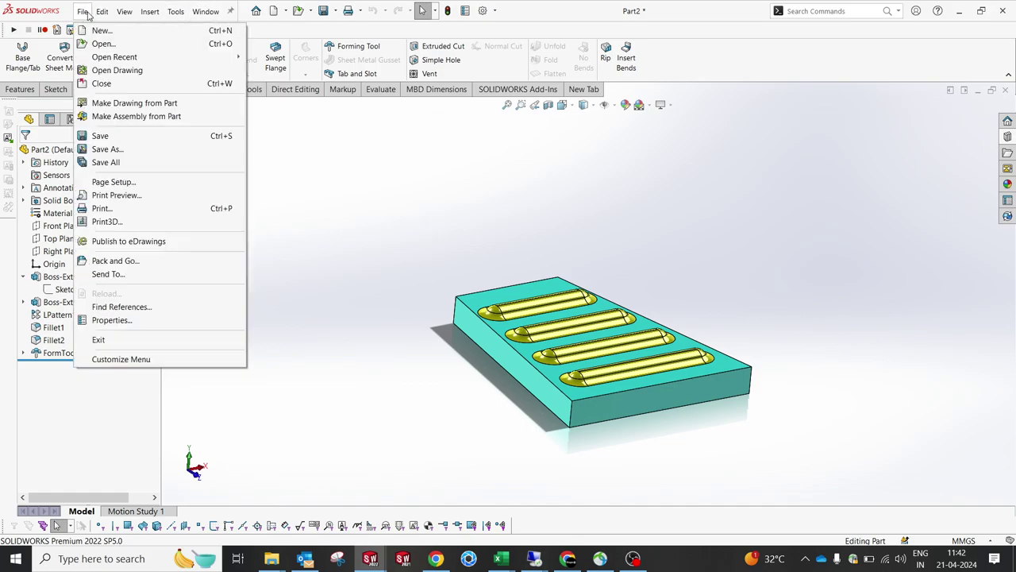
{"action": "left_click", "coordinate": [132, 149]}
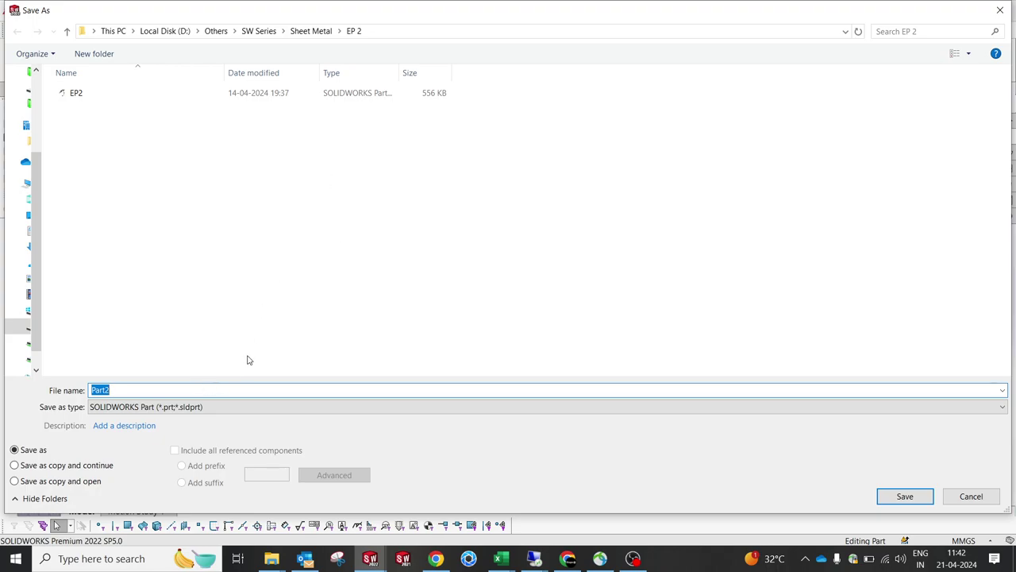
{"action": "left_click", "coordinate": [240, 408]}
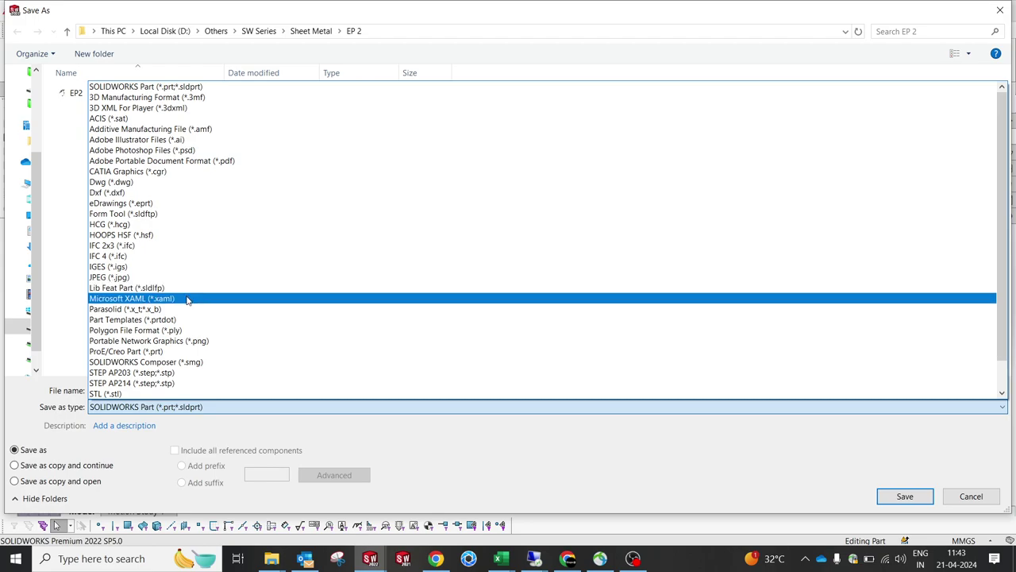
{"action": "left_click", "coordinate": [239, 308]}
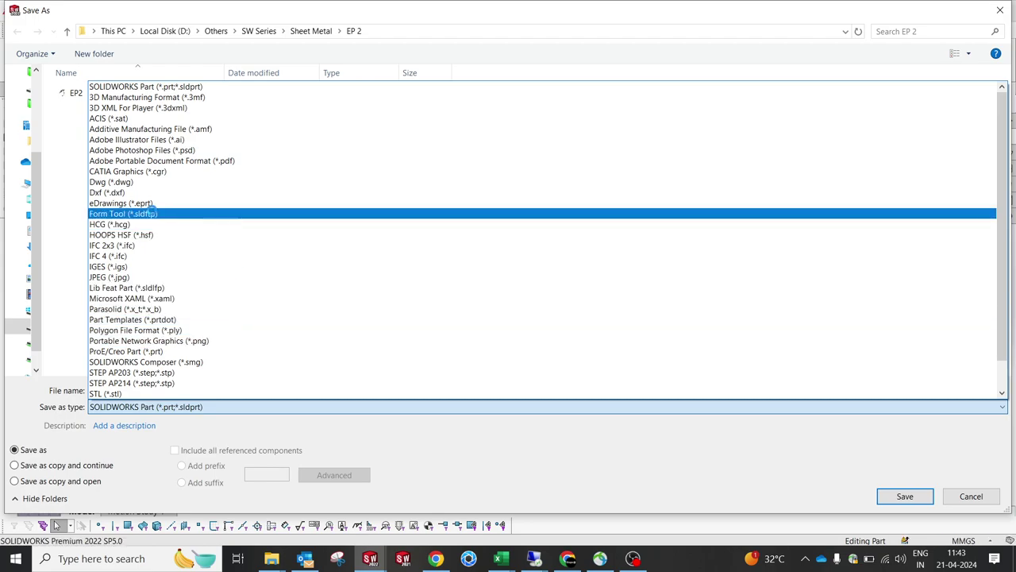
{"action": "left_click", "coordinate": [124, 213]}
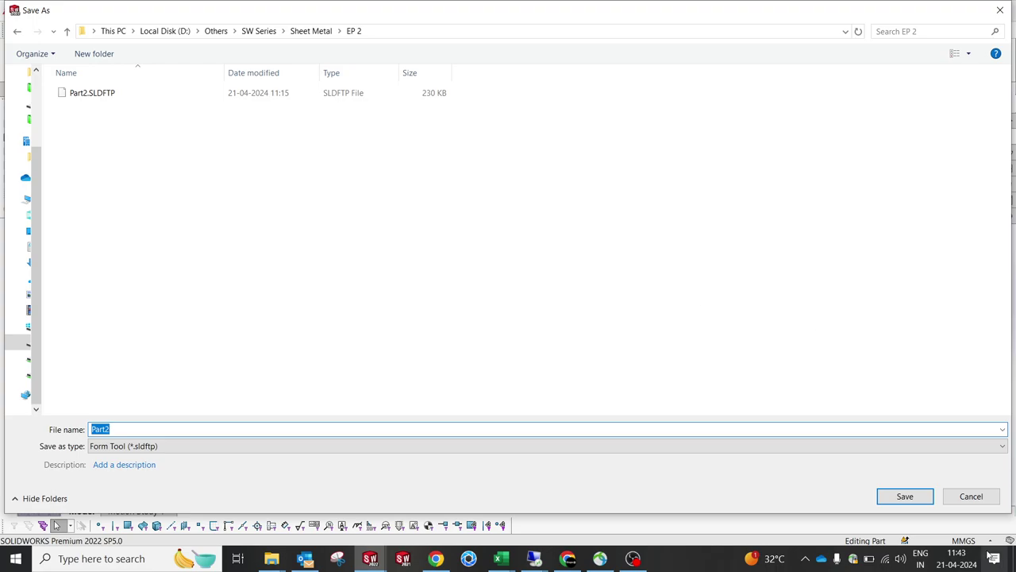
{"action": "left_click", "coordinate": [972, 496]}
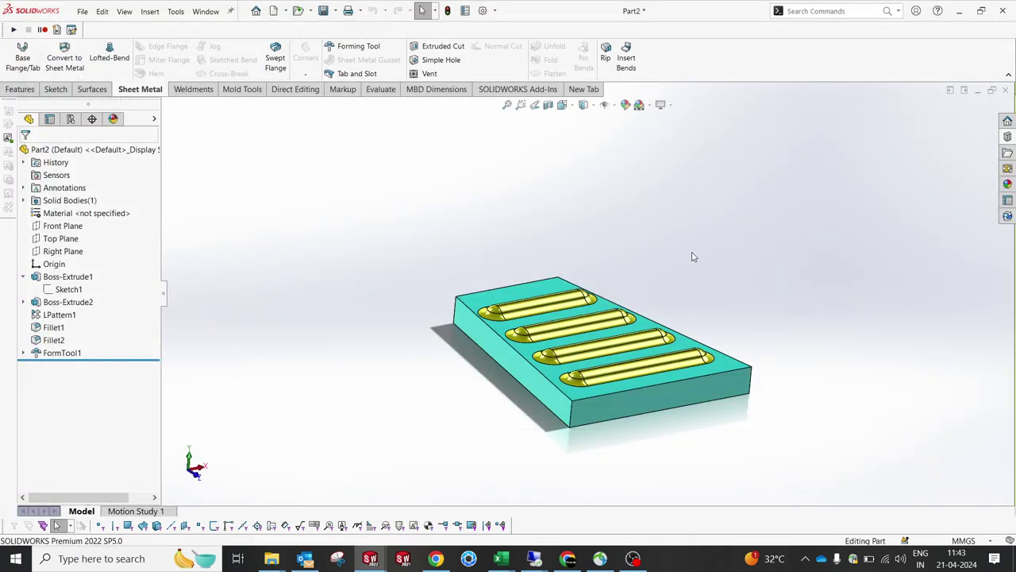
Return to Part1 and place the Part2 form tool from the Design Library's EP 2 folder onto the part's upper face.
{"action": "key", "text": "ctrl+Tab"}
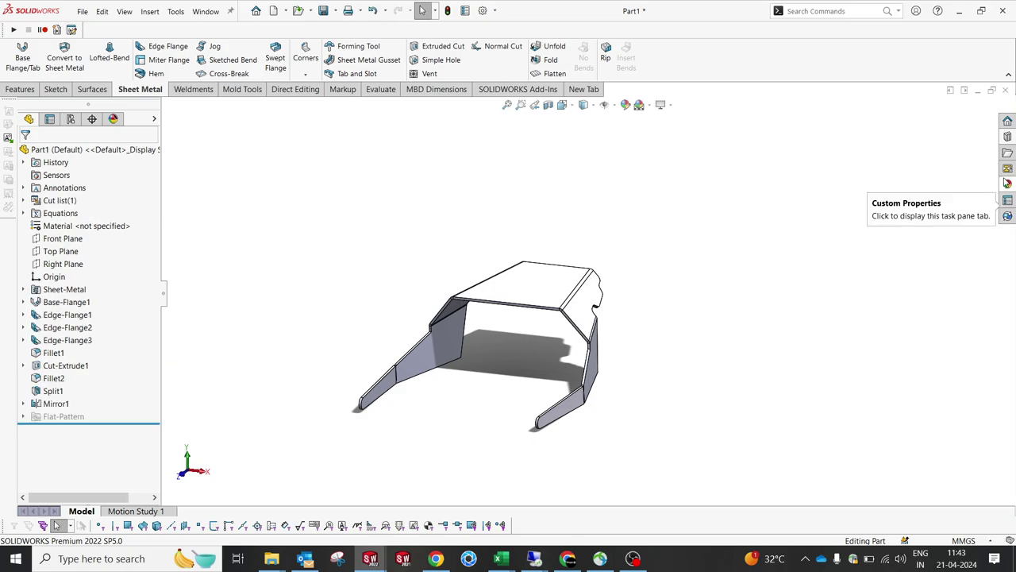
{"action": "left_click", "coordinate": [1005, 139]}
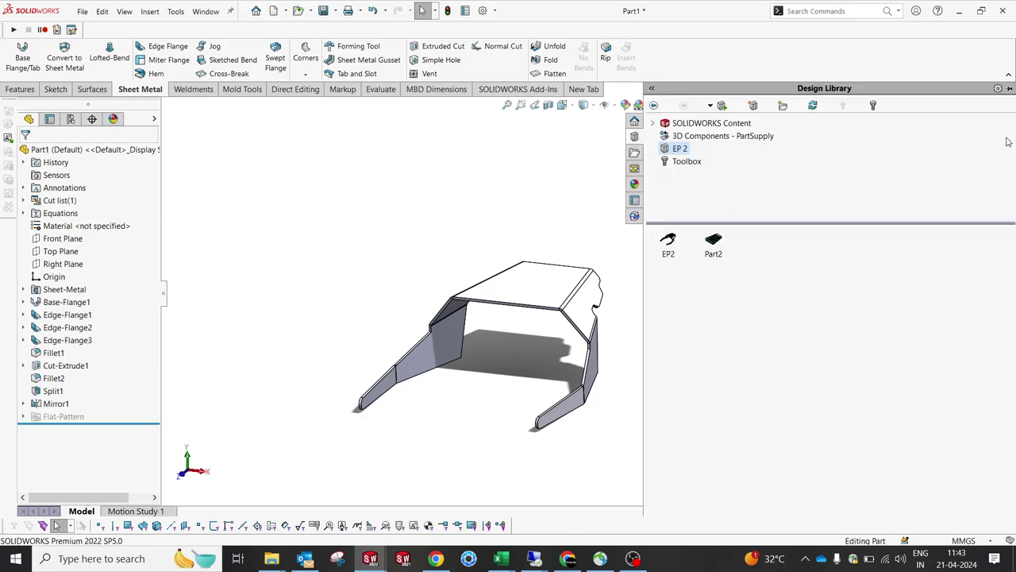
{"action": "left_click", "coordinate": [756, 106]}
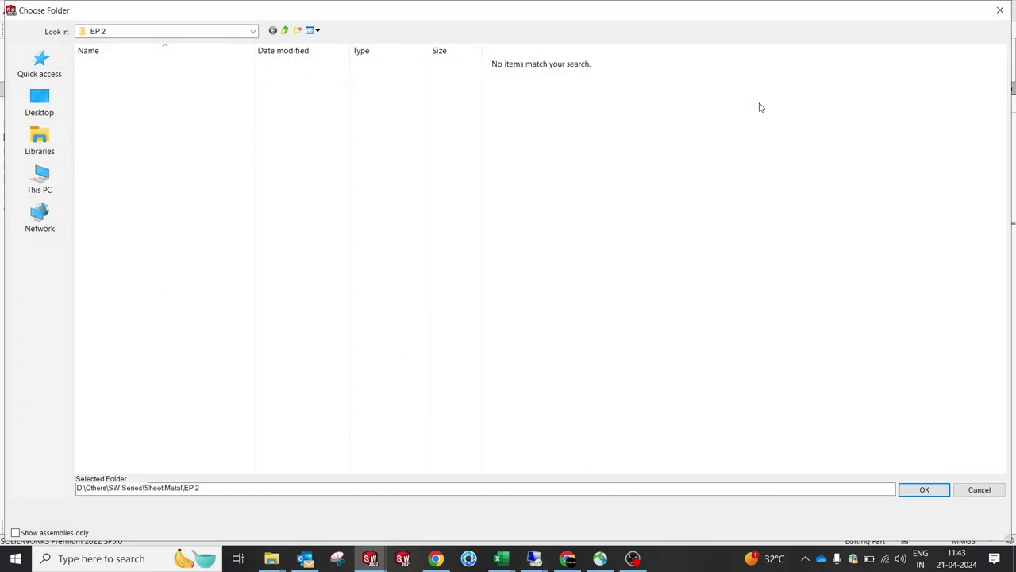
{"action": "left_click", "coordinate": [1000, 10]}
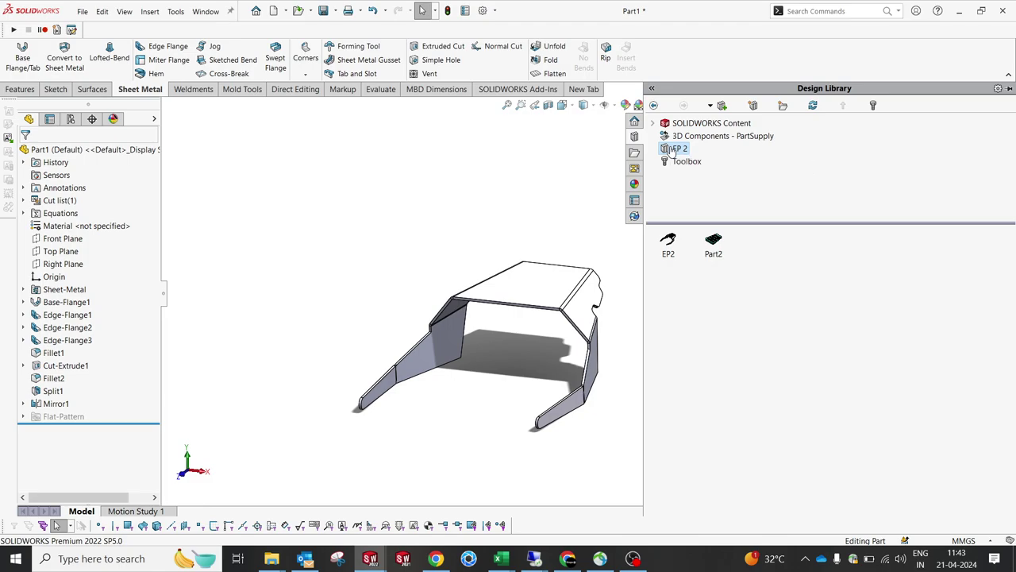
{"action": "mouse_move", "coordinate": [669, 258]}
{"action": "scroll", "coordinate": [548, 294], "scroll_direction": "down", "scroll_amount": 3}
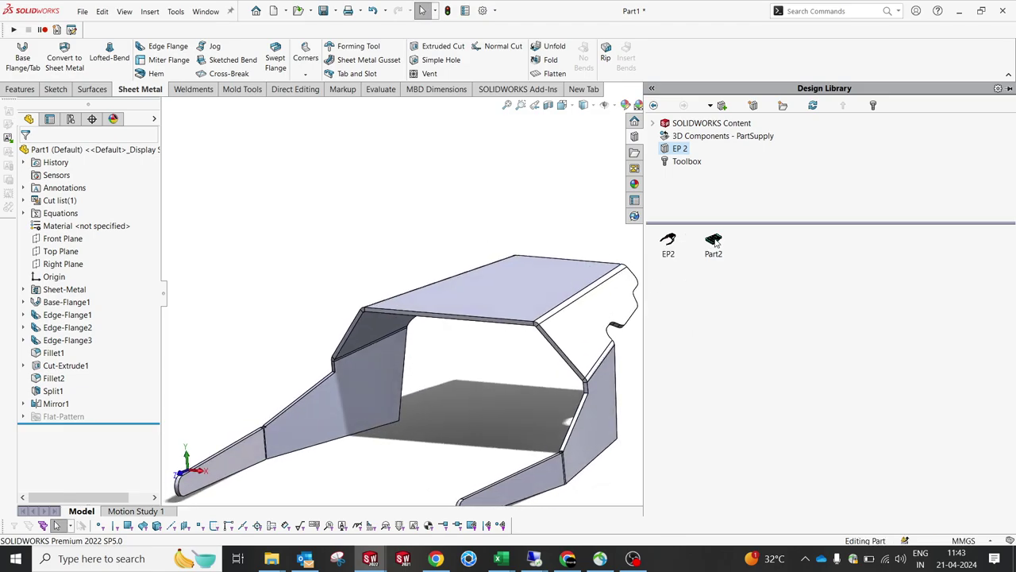
{"action": "left_click_drag", "start_coordinate": [716, 243], "coordinate": [515, 286]}
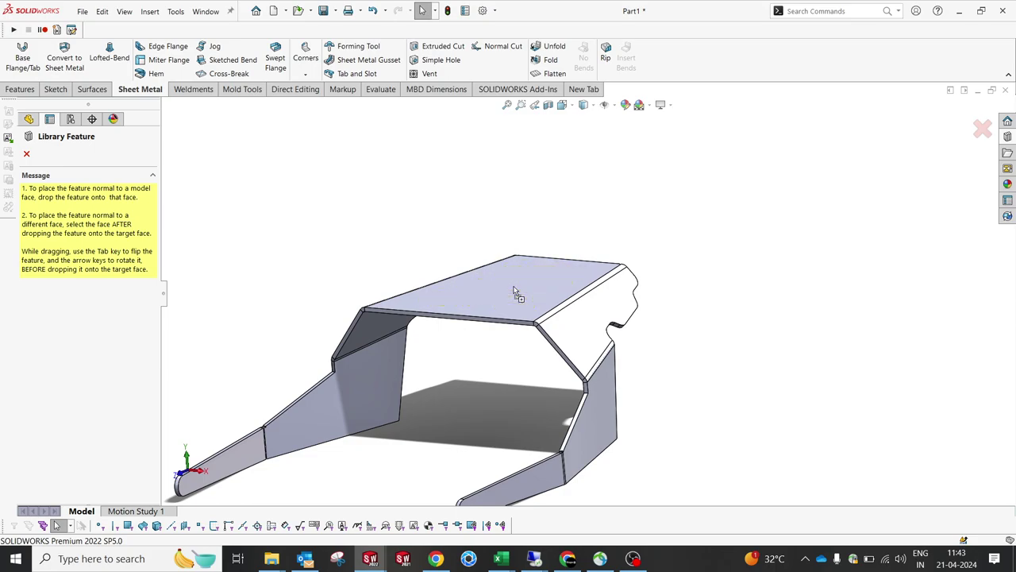
Change the form tool's placement face to the underside of the part's upper panel.
{"action": "middle_click_drag", "start_coordinate": [517, 299], "coordinate": [510, 331]}
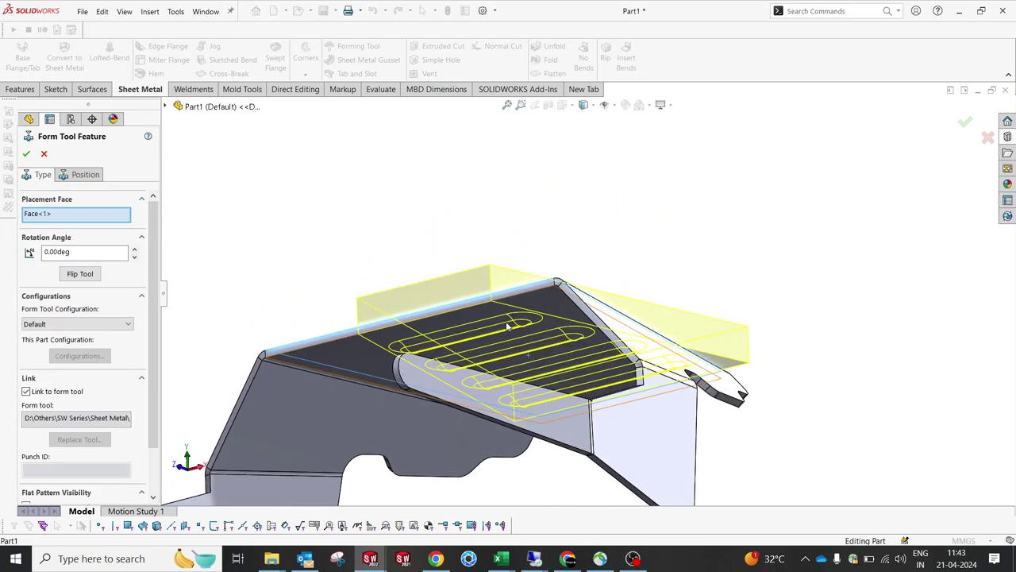
{"action": "left_click", "coordinate": [46, 214]}
{"action": "left_click", "coordinate": [553, 295]}
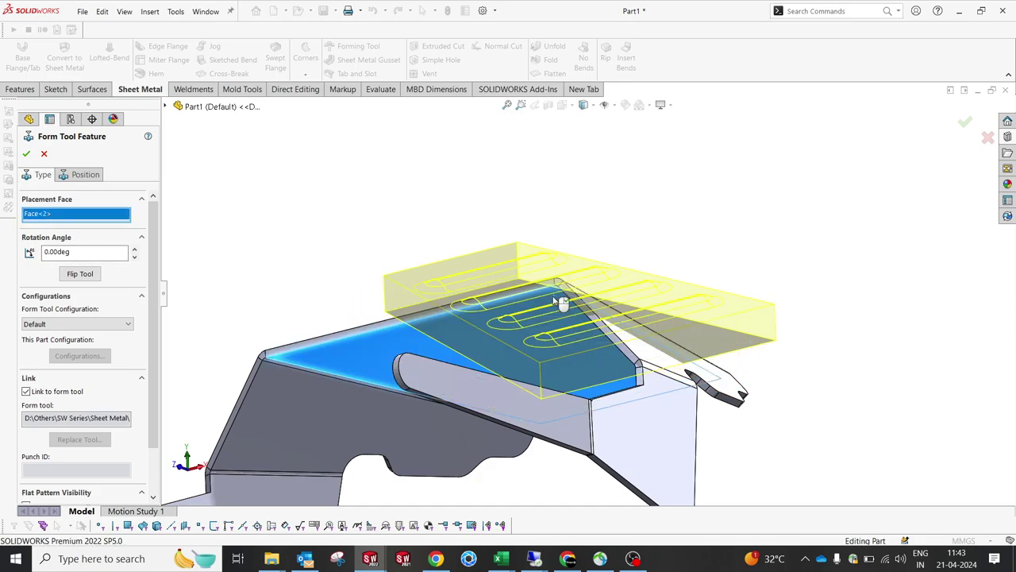
{"action": "middle_click_drag", "start_coordinate": [561, 300], "coordinate": [467, 425]}
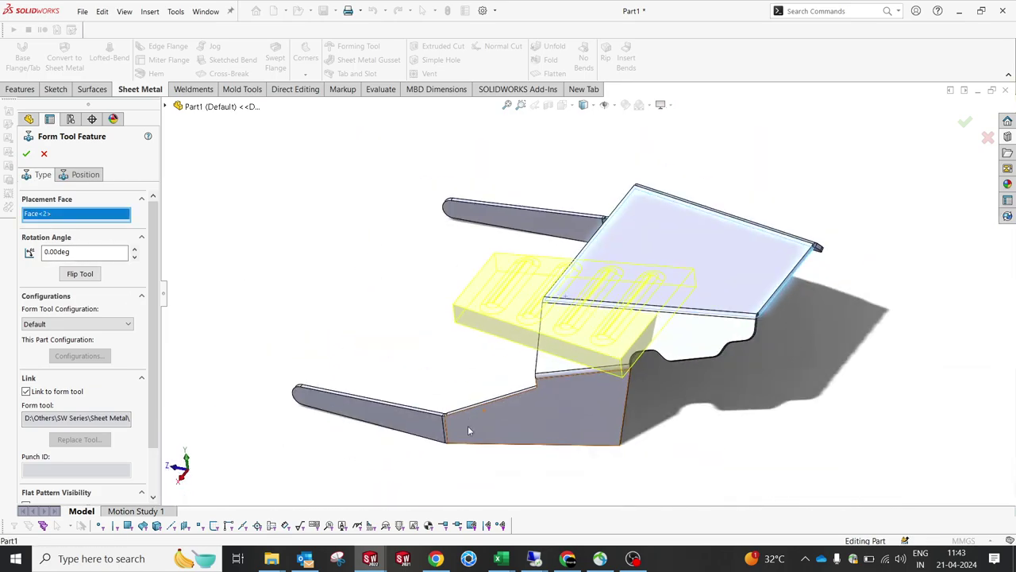
Set the form tool's rotation angle to 180 degrees and open its position sketch.
{"action": "double_click", "coordinate": [77, 254]}
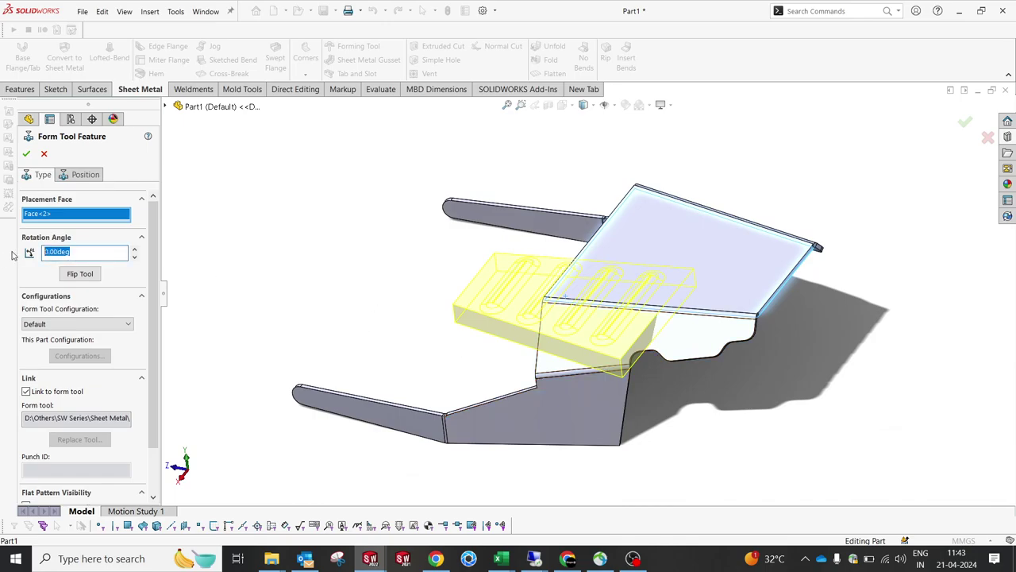
{"action": "type", "text": "180"}
{"action": "key", "text": "Return"}
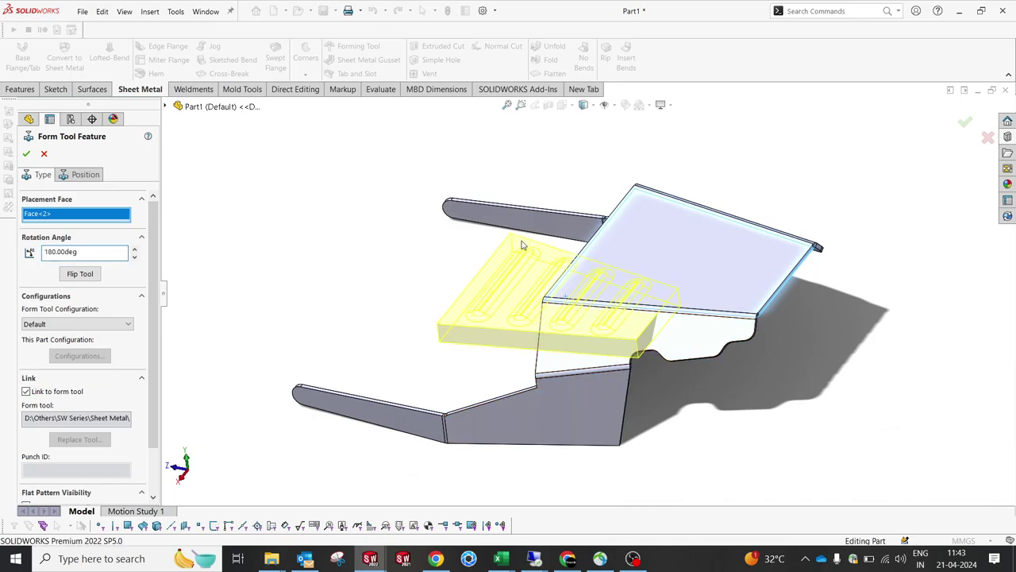
{"action": "middle_click_drag", "start_coordinate": [522, 244], "coordinate": [667, 325]}
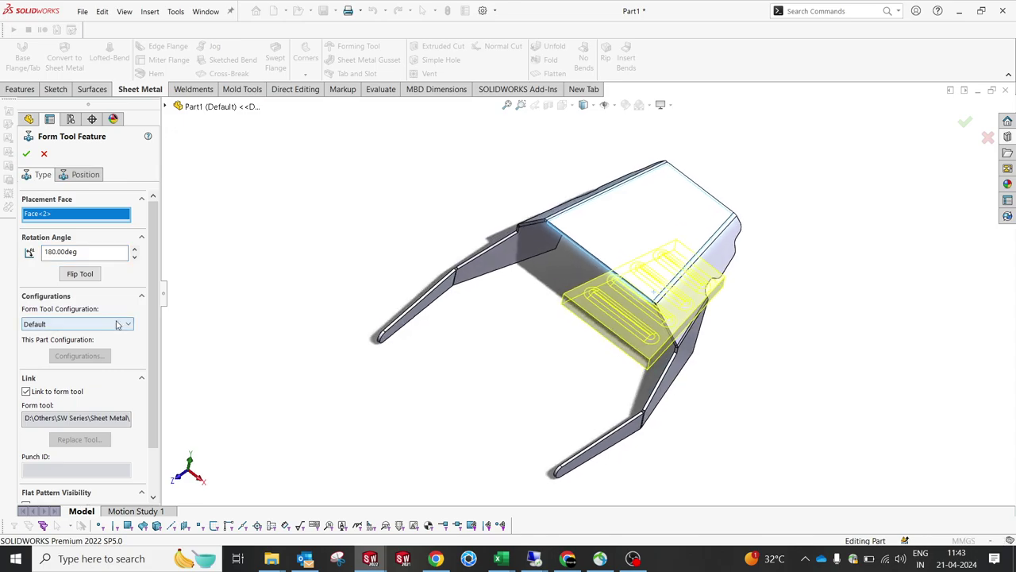
{"action": "scroll", "coordinate": [117, 324], "scroll_direction": "down", "scroll_amount": 3}
{"action": "scroll", "coordinate": [112, 238], "scroll_direction": "up", "scroll_amount": 3}
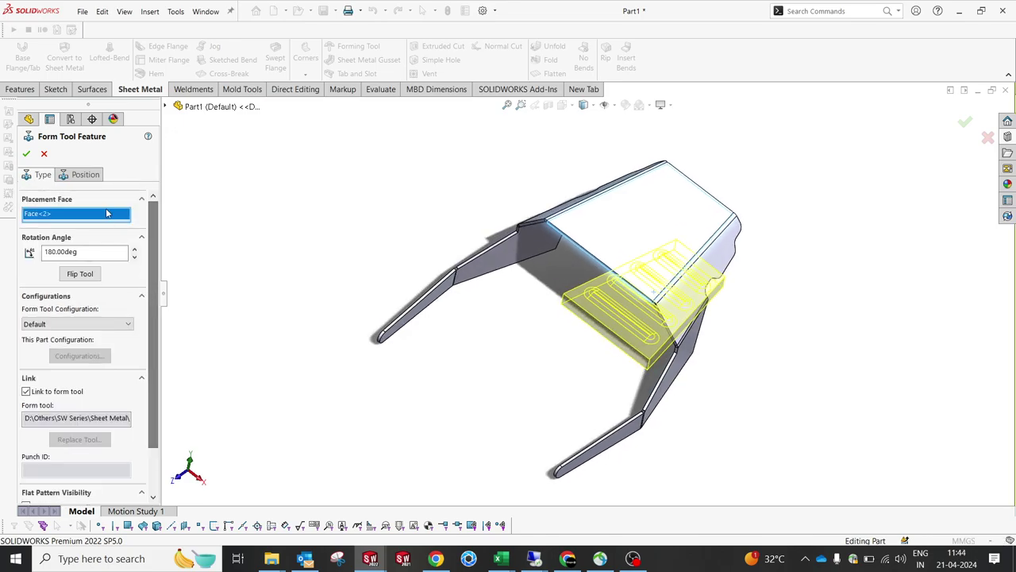
{"action": "left_click", "coordinate": [96, 175]}
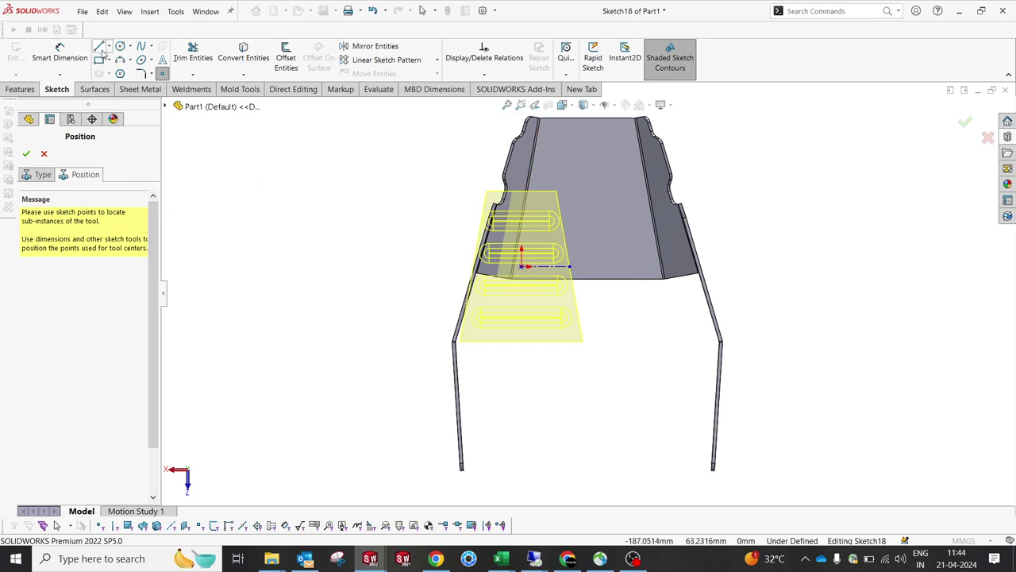
Sketch a vertical centerline from the midpoint of the panel's upper edge to the midpoint of its lower edge.
{"action": "left_click", "coordinate": [109, 46]}
{"action": "left_click", "coordinate": [123, 74]}
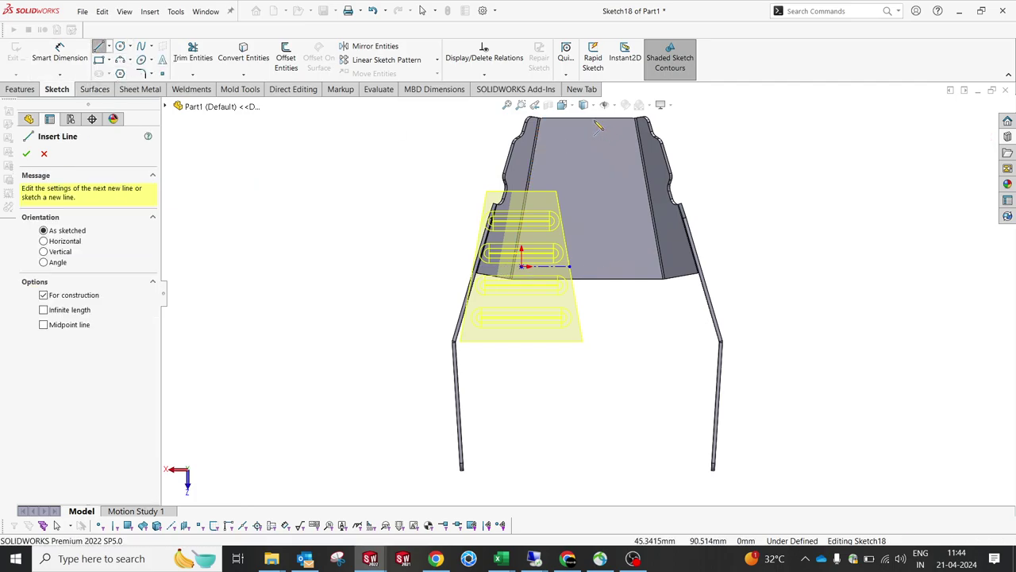
{"action": "left_click", "coordinate": [588, 119]}
{"action": "left_click", "coordinate": [588, 278]}
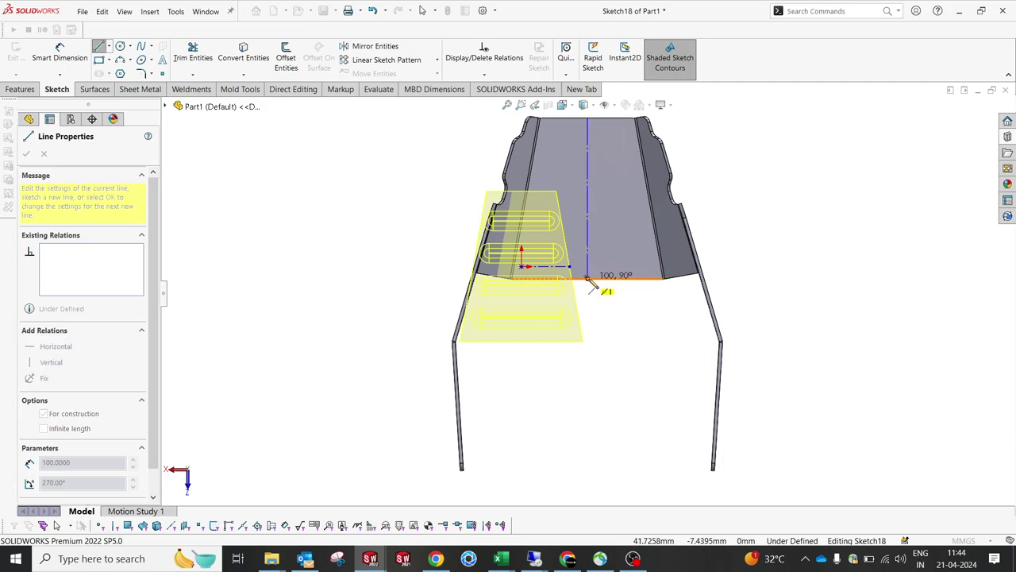
{"action": "key", "text": "Escape"}
Place the form tool's position point at the midpoint of the vertical centerline and finish the form tool feature.
{"action": "scroll", "coordinate": [521, 286], "scroll_direction": "down", "scroll_amount": 2}
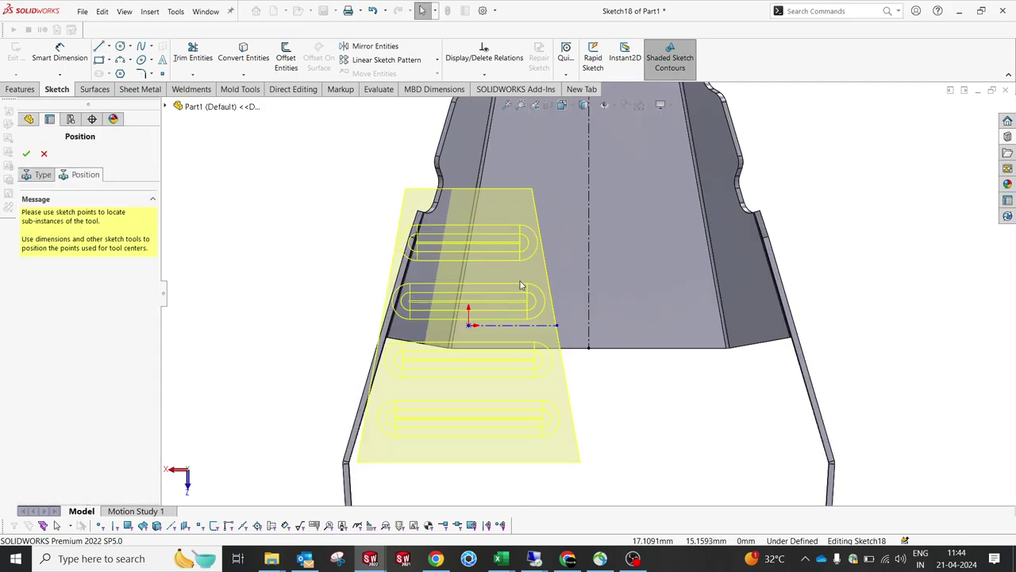
{"action": "left_click", "coordinate": [577, 272]}
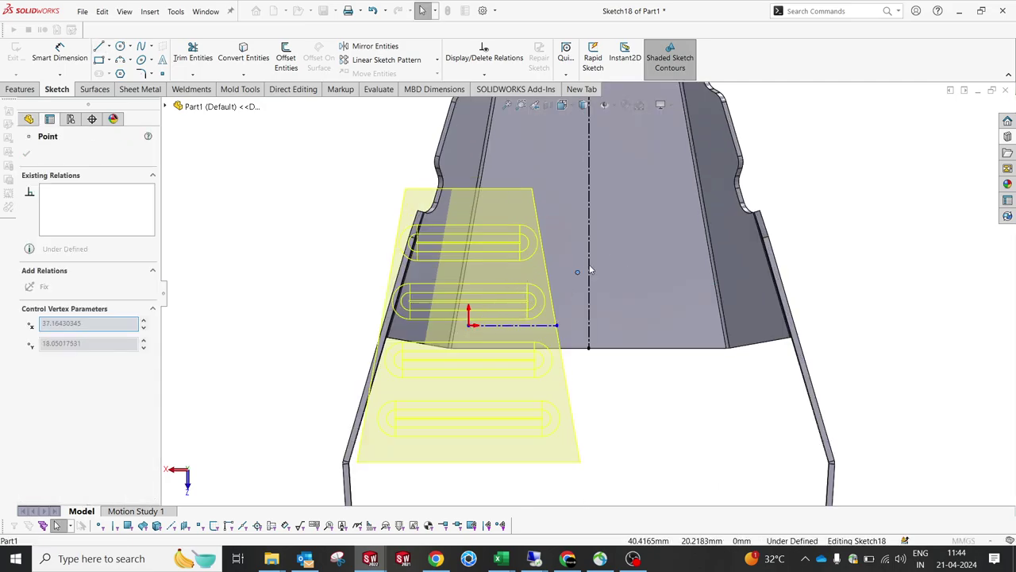
{"action": "left_click_drag", "start_coordinate": [590, 269], "coordinate": [588, 200]}
{"action": "scroll", "coordinate": [592, 291], "scroll_direction": "up", "scroll_amount": 2}
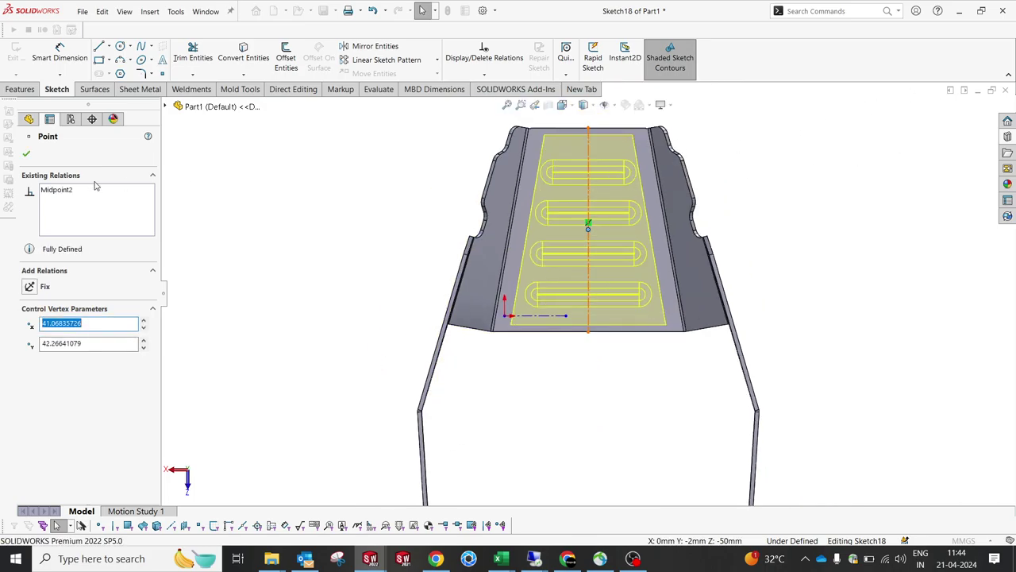
{"action": "left_click", "coordinate": [26, 154]}
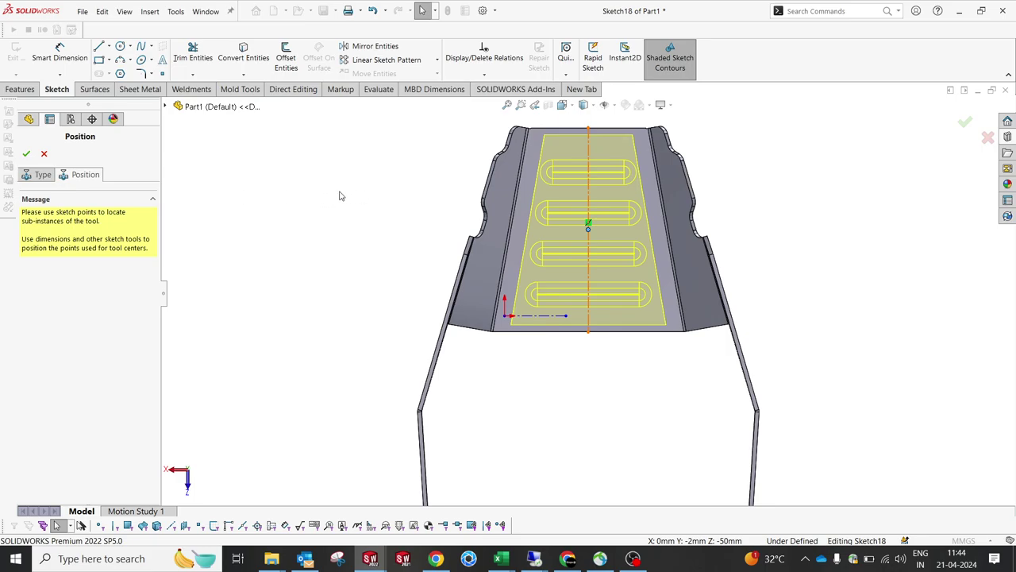
{"action": "left_click", "coordinate": [39, 175]}
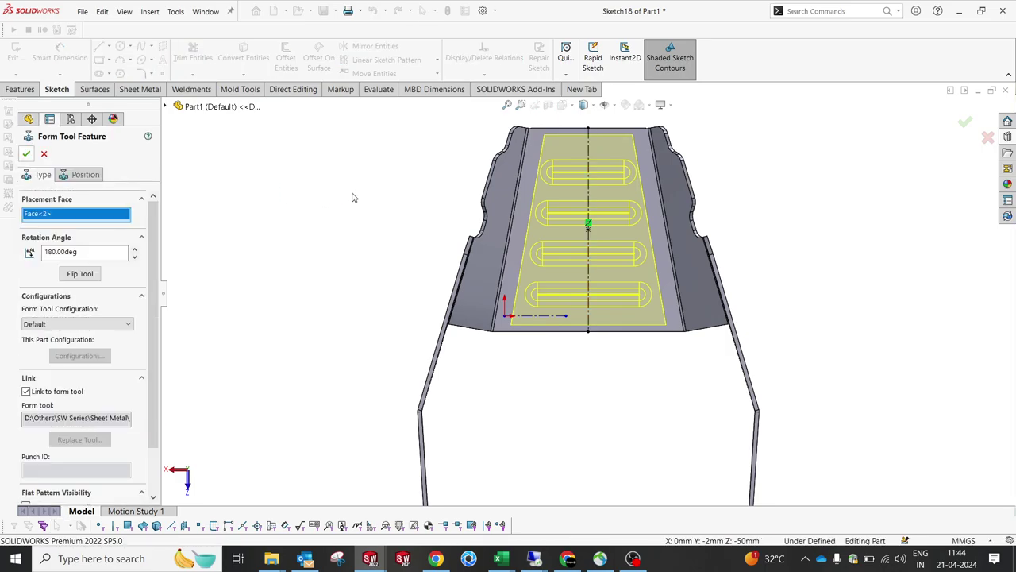
Examine the formed slots on the part's upper panel from an angled view and up close.
{"action": "middle_click_drag", "start_coordinate": [369, 224], "coordinate": [476, 207]}
{"action": "scroll", "coordinate": [432, 165], "scroll_direction": "down", "scroll_amount": 2}
{"action": "middle_click_drag", "start_coordinate": [432, 165], "coordinate": [450, 145]}
{"action": "scroll", "coordinate": [450, 146], "scroll_direction": "up", "scroll_amount": 4}
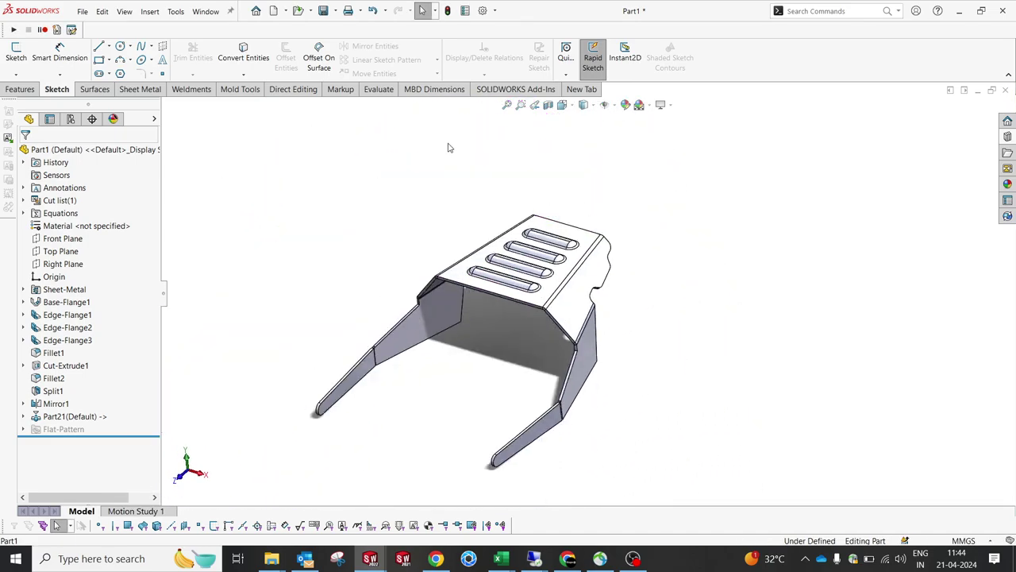
{"action": "scroll", "coordinate": [496, 255], "scroll_direction": "down", "scroll_amount": 6}
{"action": "scroll", "coordinate": [665, 317], "scroll_direction": "down", "scroll_amount": 3}
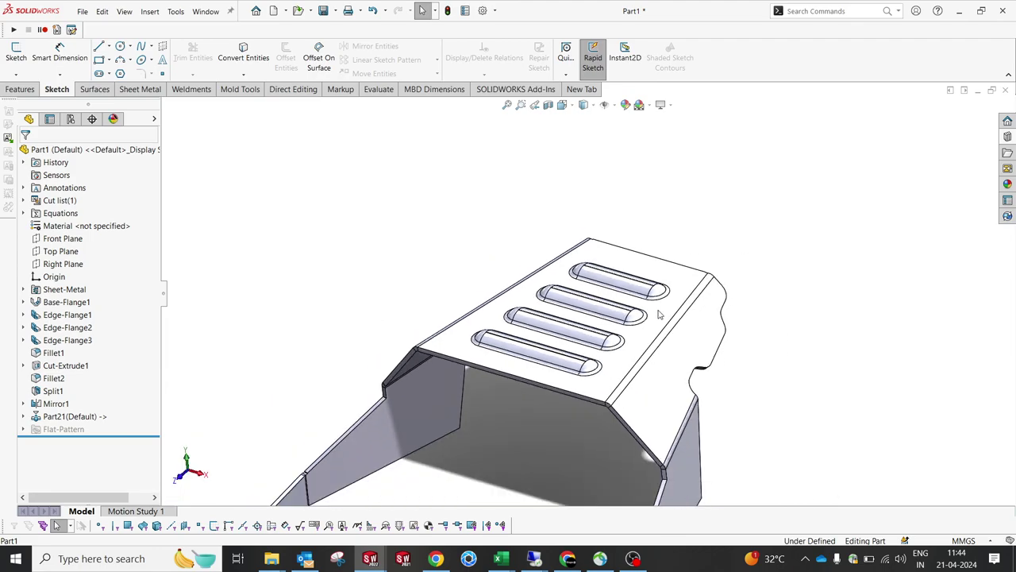
{"action": "scroll", "coordinate": [644, 337], "scroll_direction": "down", "scroll_amount": 2}
Flatten the sheet metal part and suppress the form tool feature in the flat pattern.
{"action": "left_click", "coordinate": [16, 89]}
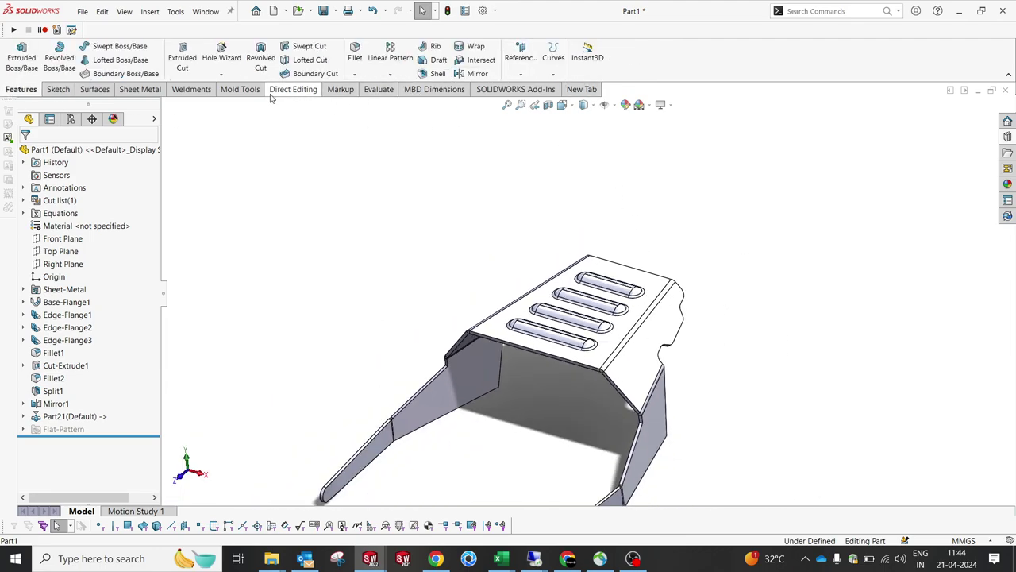
{"action": "left_click", "coordinate": [139, 93]}
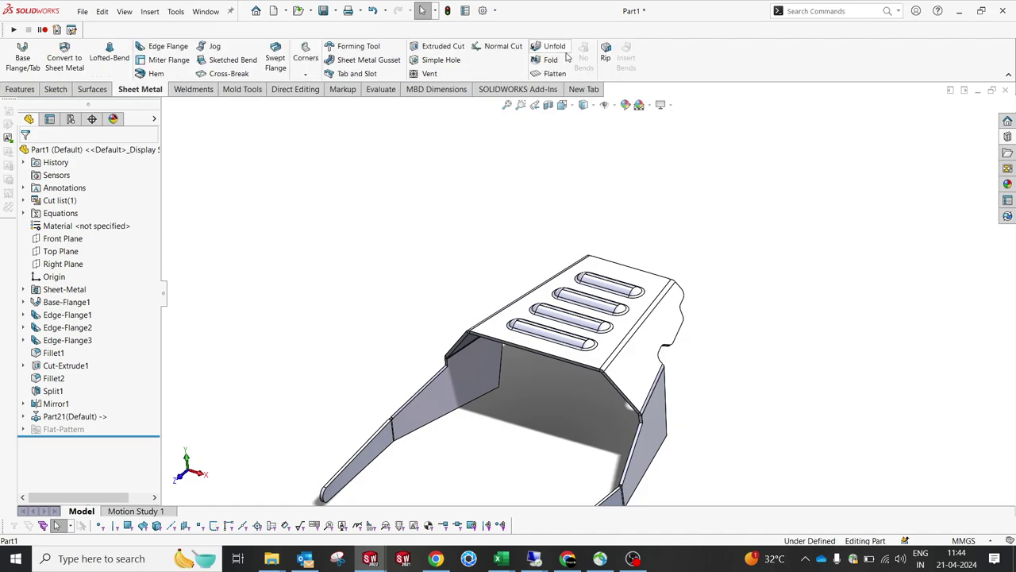
{"action": "left_click", "coordinate": [553, 73]}
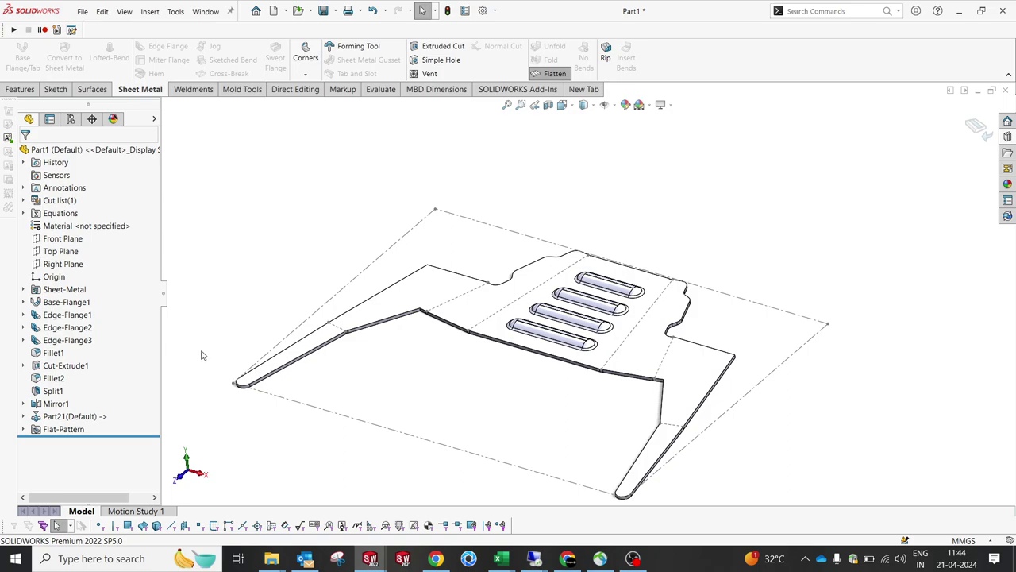
{"action": "left_click", "coordinate": [75, 416]}
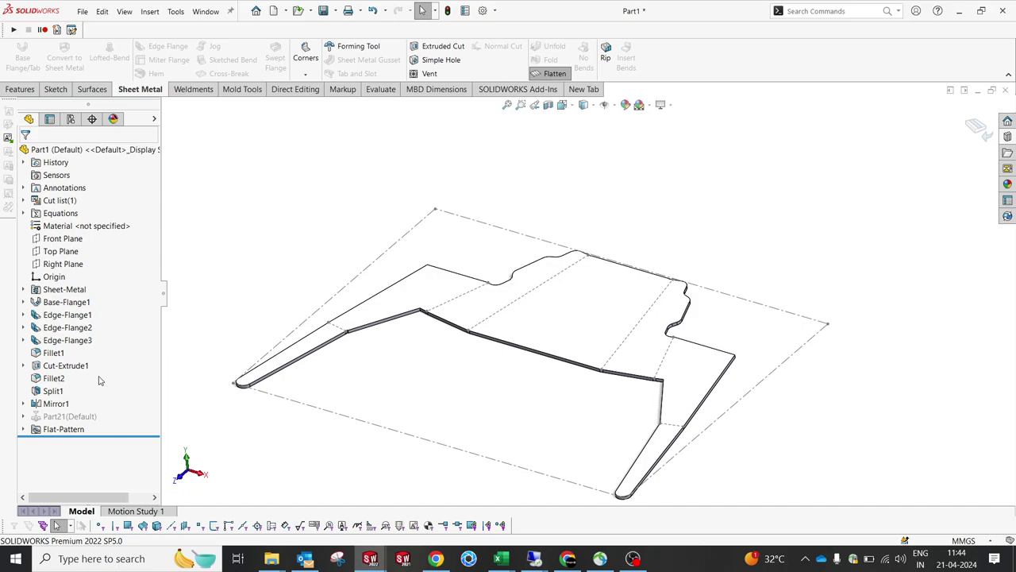
Unsuppress the form tool feature and return the sheet metal part to its folded state.
{"action": "left_click", "coordinate": [72, 416]}
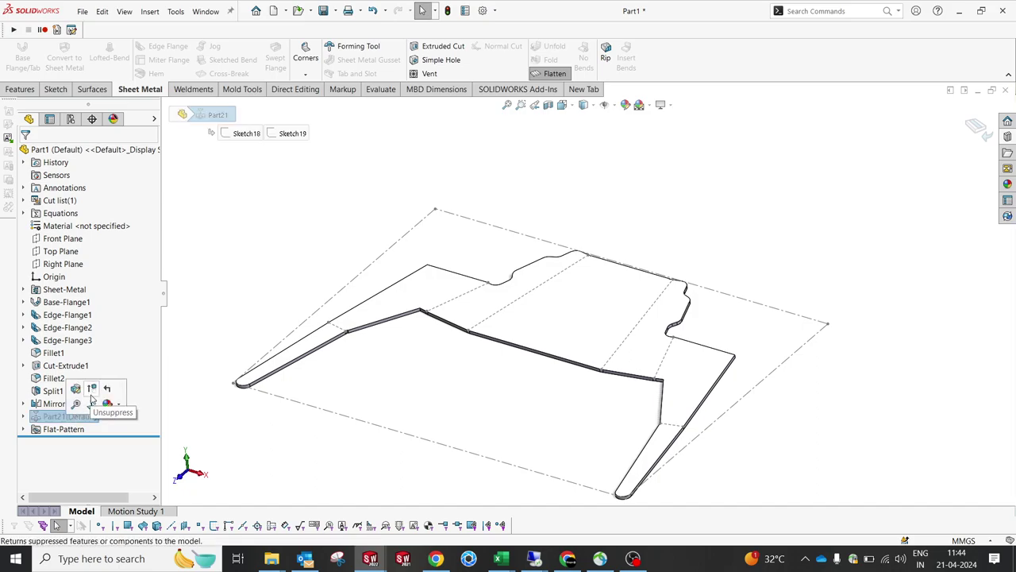
{"action": "left_click", "coordinate": [95, 389]}
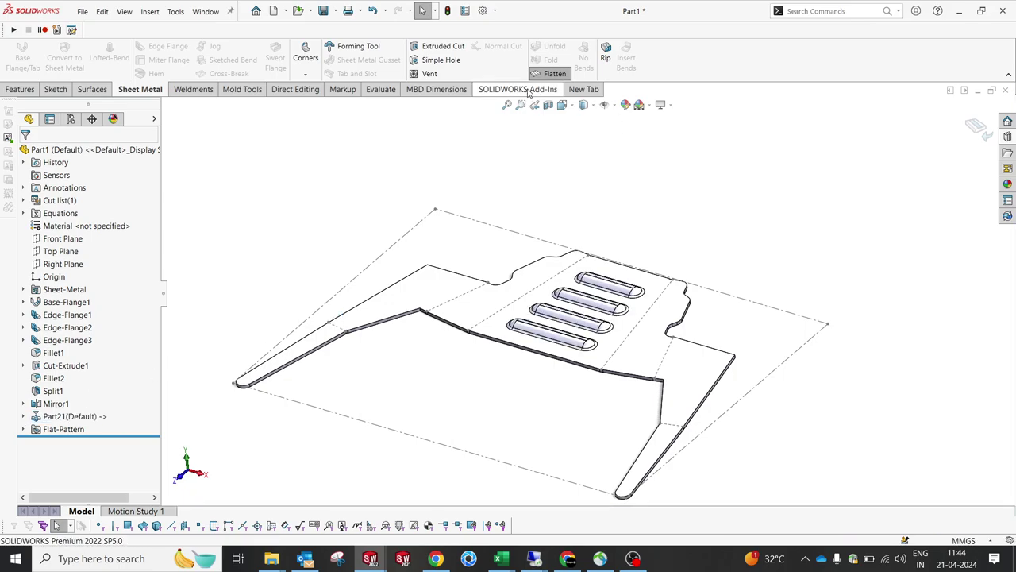
{"action": "left_click", "coordinate": [555, 73]}
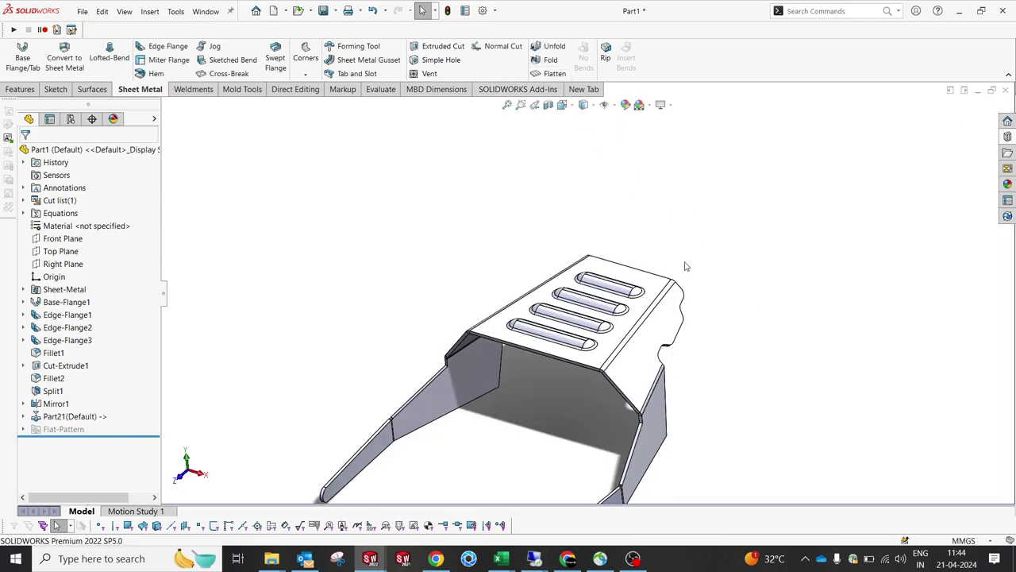